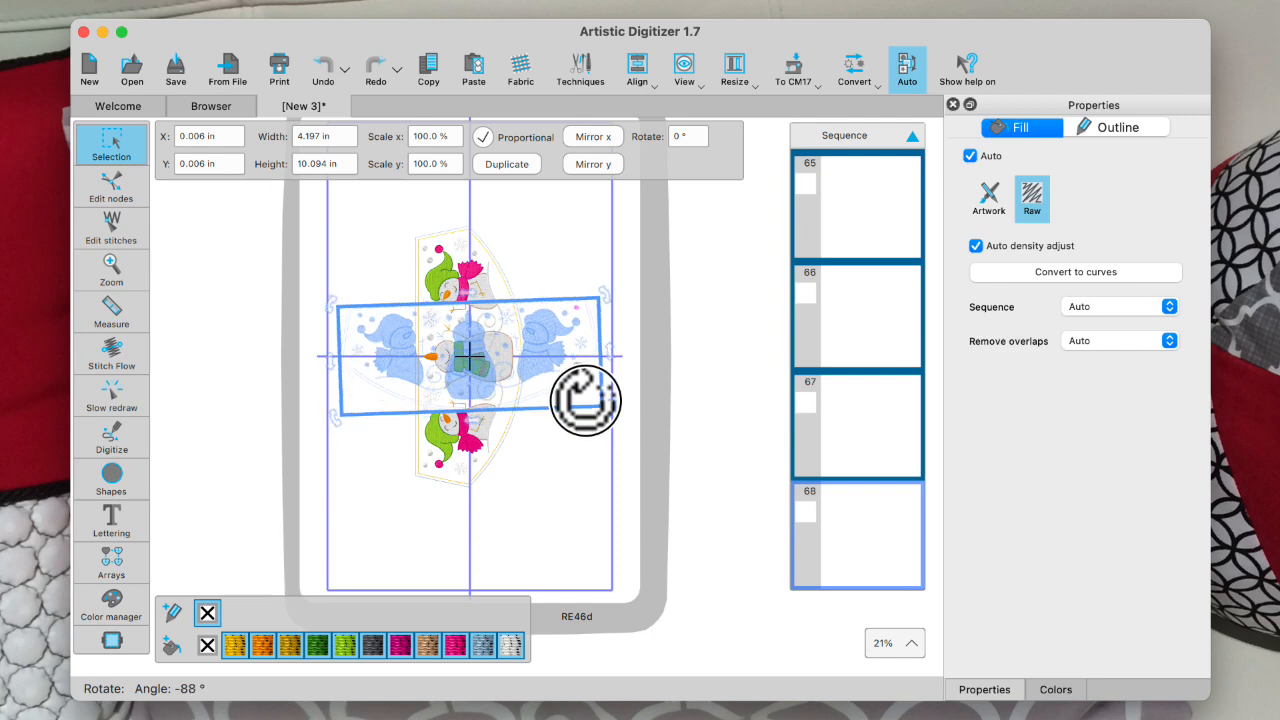
# Rotate the snowman design a quarter turn so the snowmen stand upright and move it into the hoop's lower half, about Y -4.64 in.
pyautogui.click(531, 491)
pyautogui.moveTo(321, 243); pyautogui.dragTo(663, 514)
pyautogui.moveTo(486, 394); pyautogui.dragTo(466, 468)
pyautogui.click(402, 360)
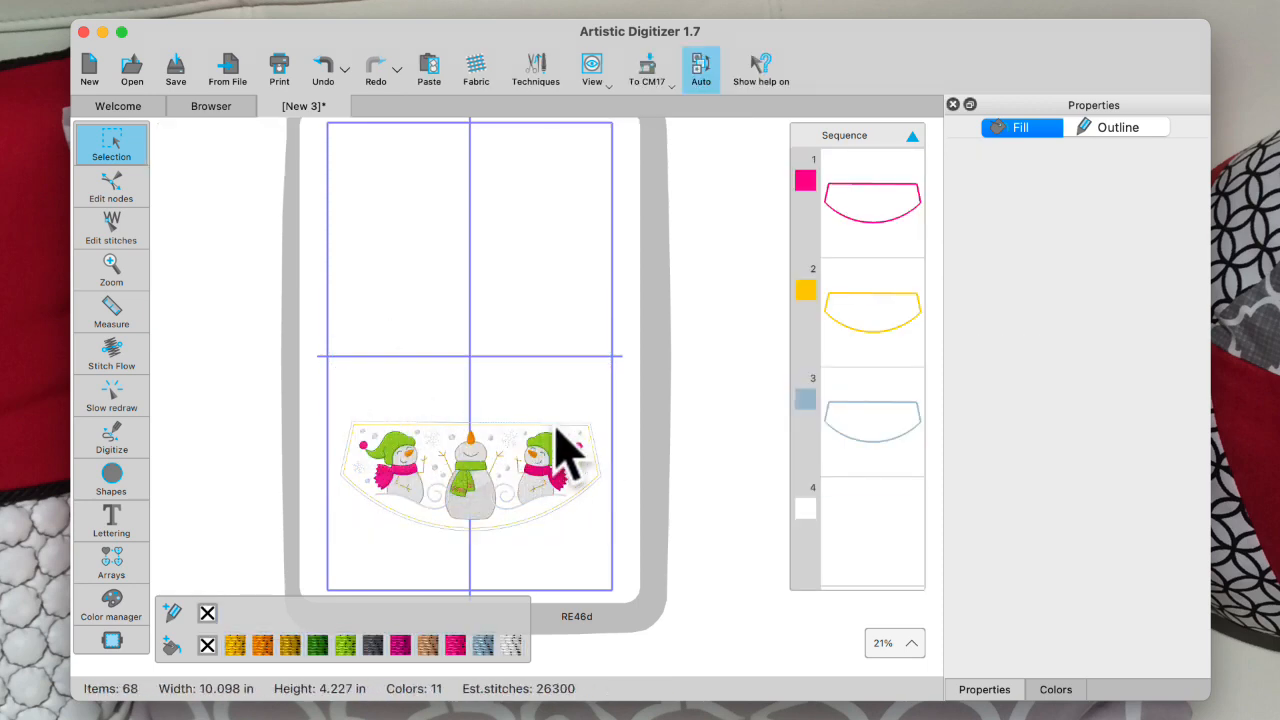
# Move the whole snowman design up so its straight upper edge meets the hoop's horizontal centre line, about Y -2.11 in.
pyautogui.click(490, 500)
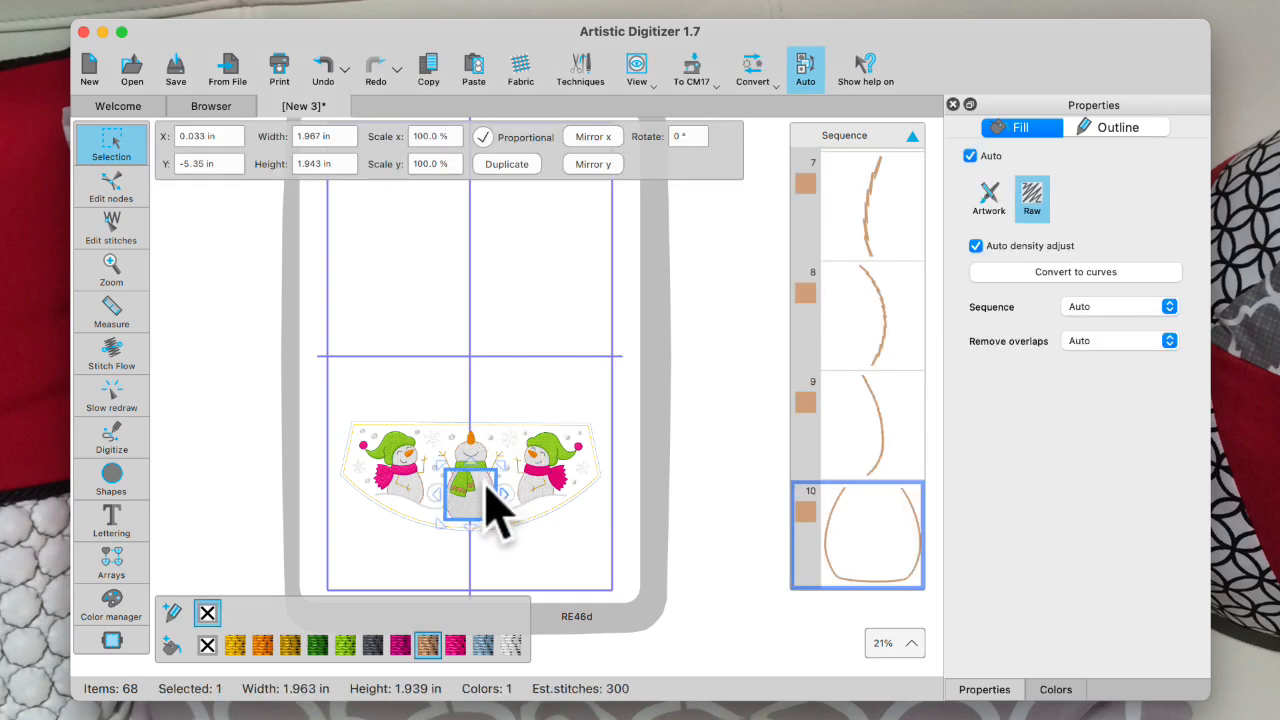
pyautogui.moveTo(331, 378); pyautogui.dragTo(586, 591)
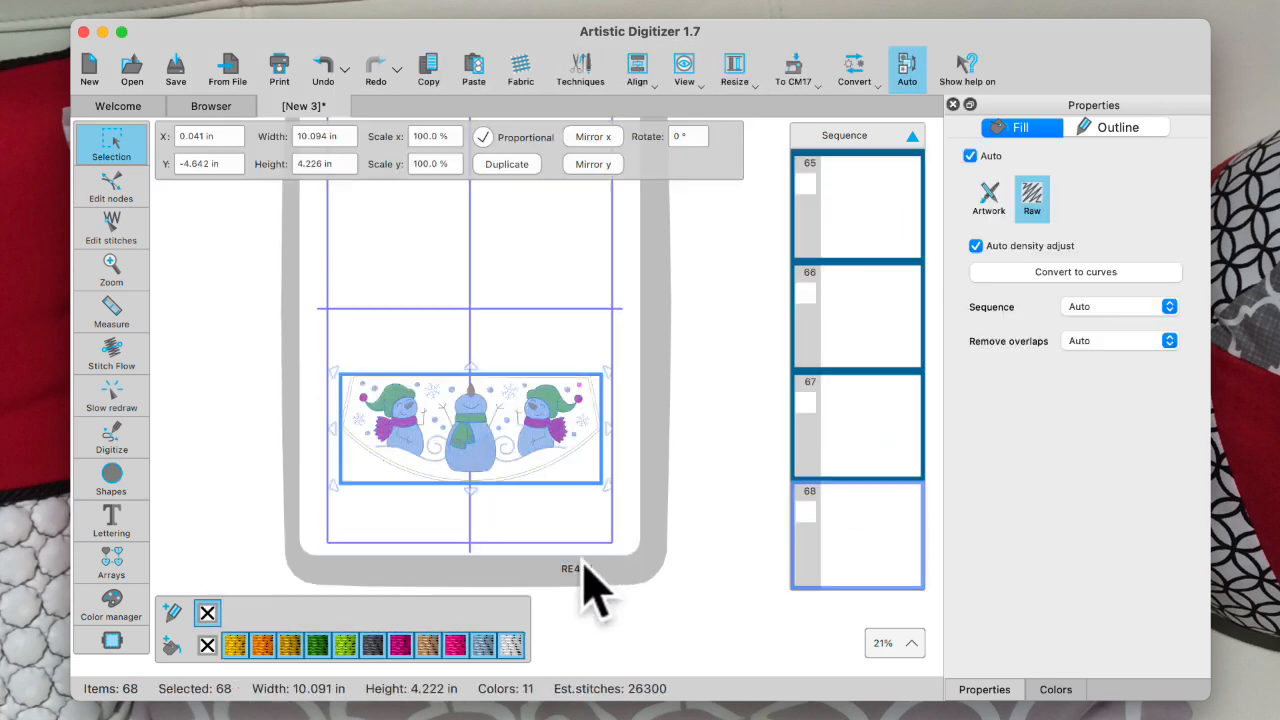
pyautogui.moveTo(482, 452); pyautogui.dragTo(478, 383)
pyautogui.click(445, 272)
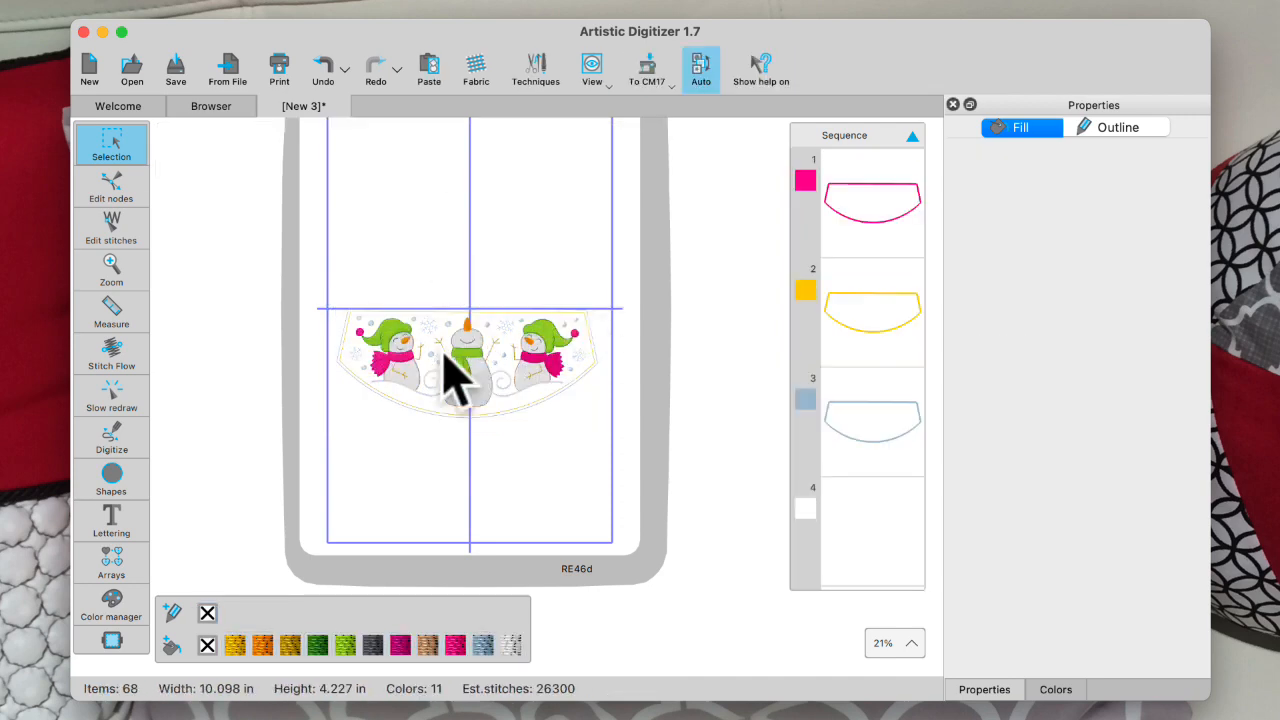
# Rotate the whole snowman design slightly to level its straight upper edge with the horizontal centre line.
pyautogui.scroll(5, 455, 375)
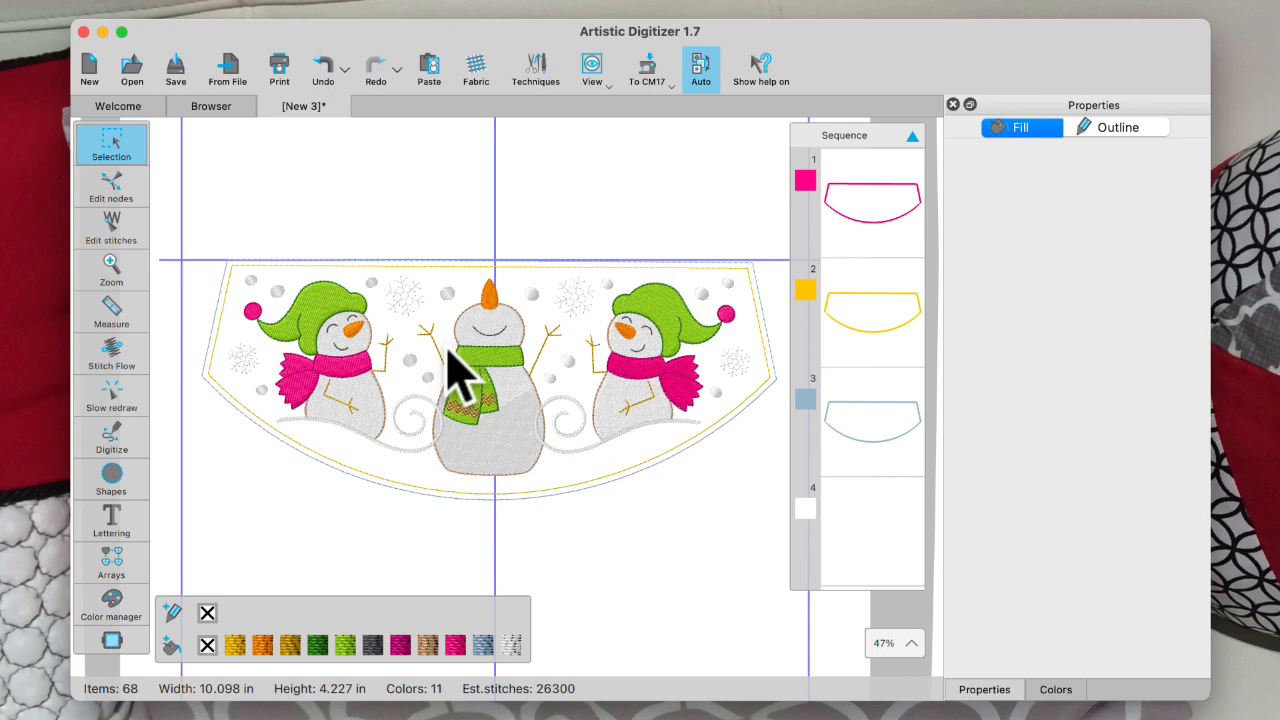
pyautogui.moveTo(196, 194); pyautogui.dragTo(825, 575)
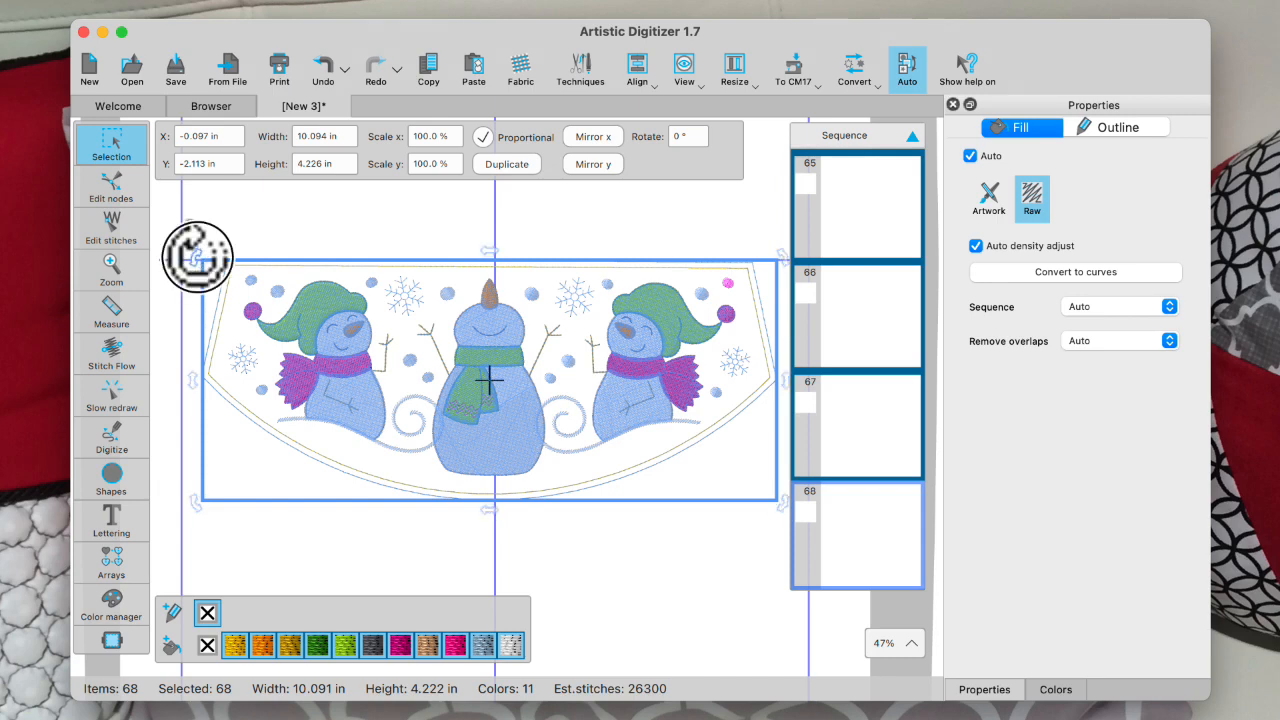
pyautogui.moveTo(196, 258)
pyautogui.mouseDown()
pyautogui.moveTo(189, 270)
pyautogui.moveTo(193, 259)
pyautogui.mouseUp()
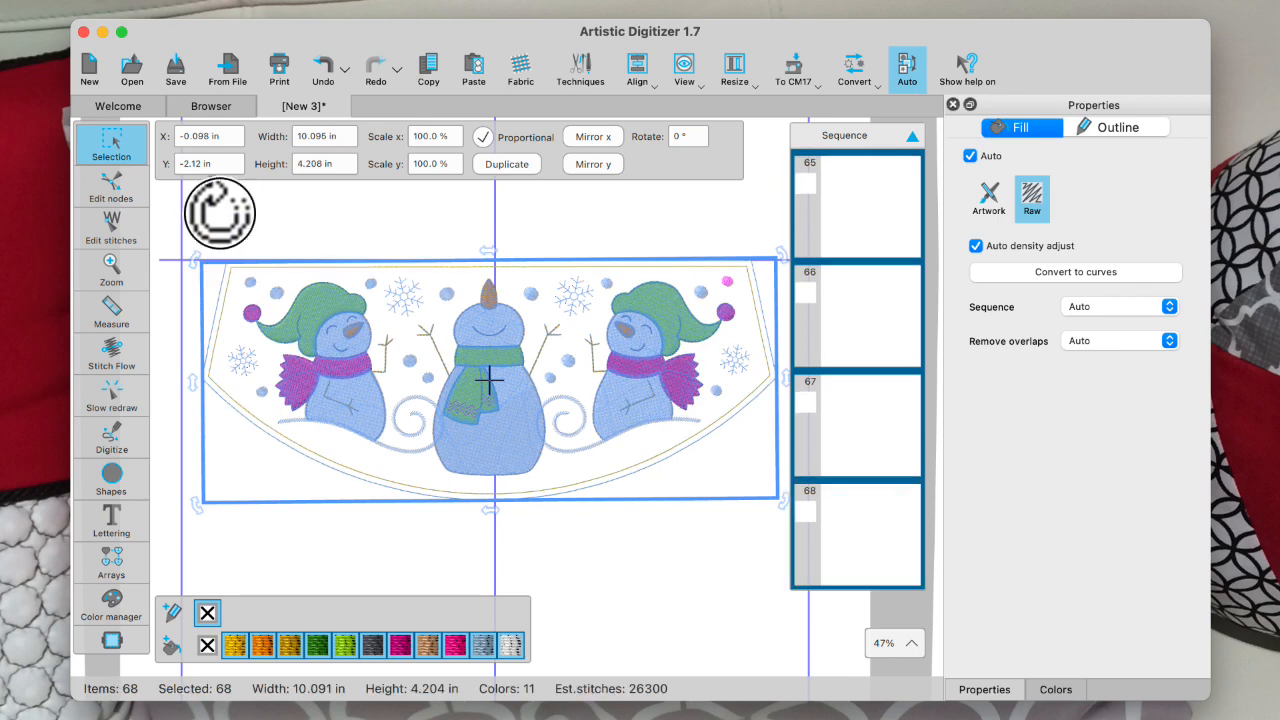
pyautogui.click(218, 217)
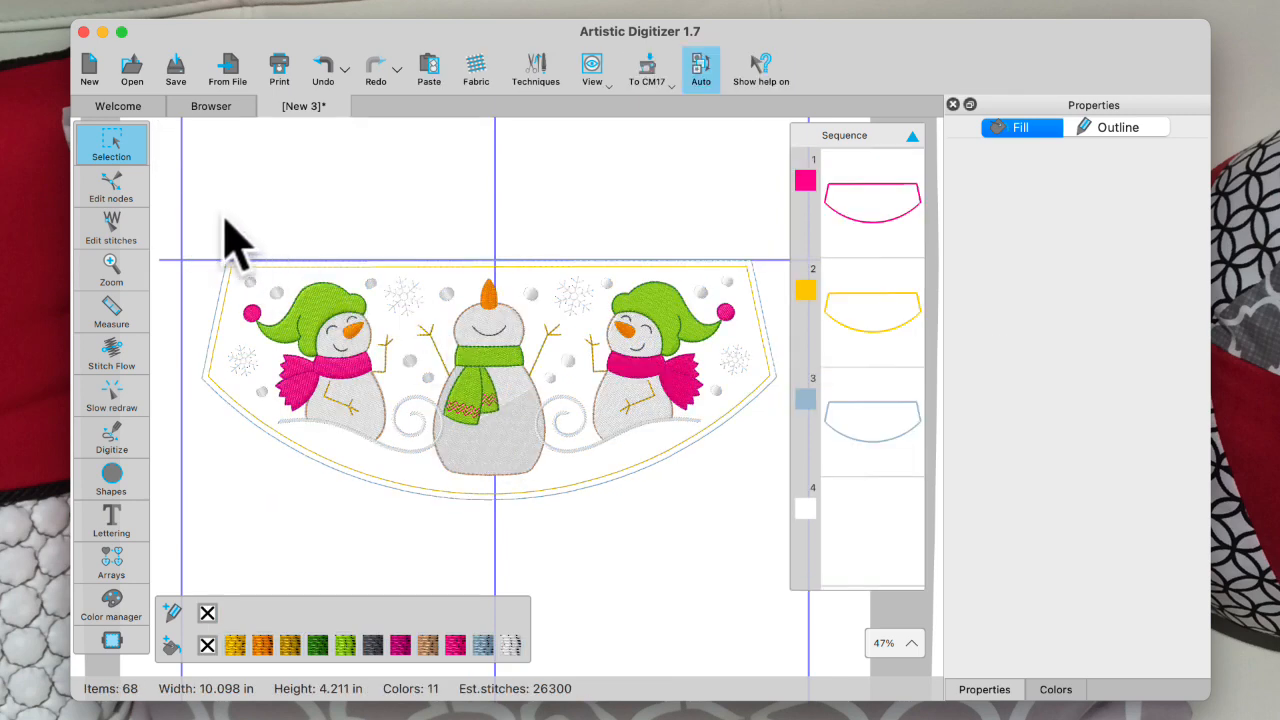
# Move the whole snowman design down near the hoop's lower boundary, about X -0.045 in, Y -6.058 in.
pyautogui.scroll(-3, 345, 295)
pyautogui.moveTo(212, 184); pyautogui.dragTo(678, 518)
pyautogui.moveTo(425, 370); pyautogui.dragTo(427, 470)
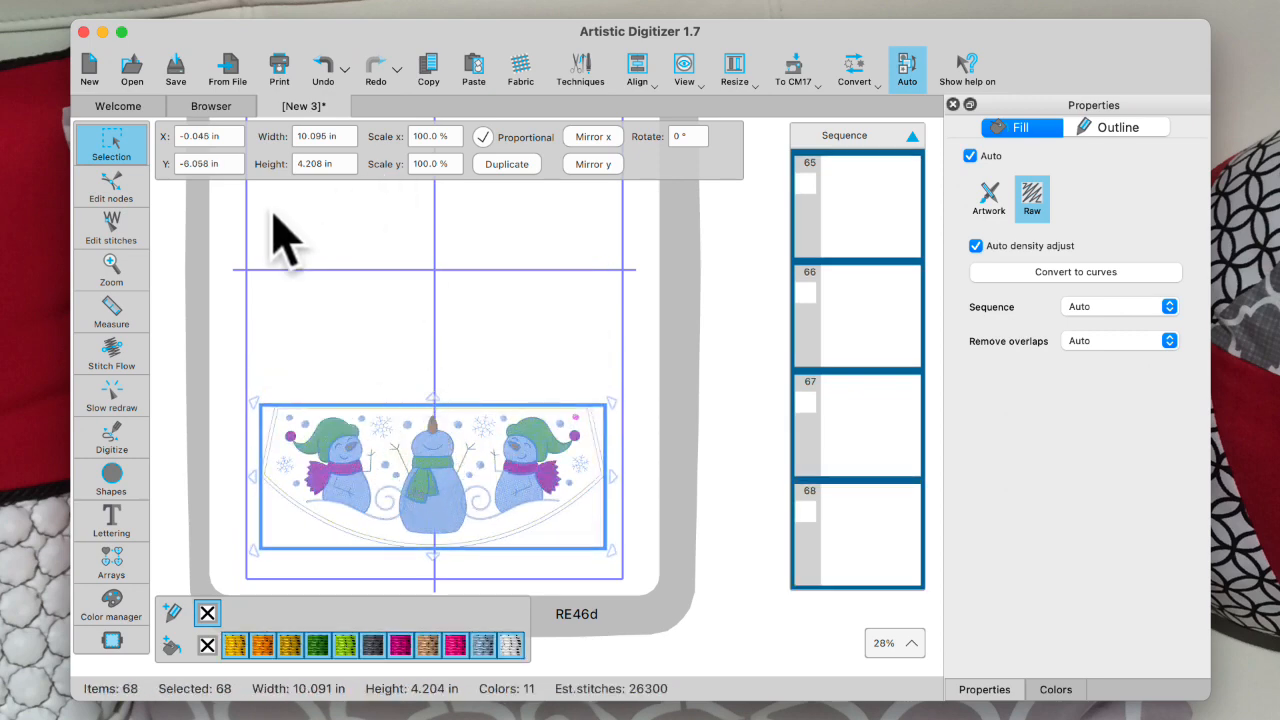
# Copy SnowSkirtExt-10-Combo.jef from the file browser and paste it into the New 3 design.
pyautogui.click(211, 106)
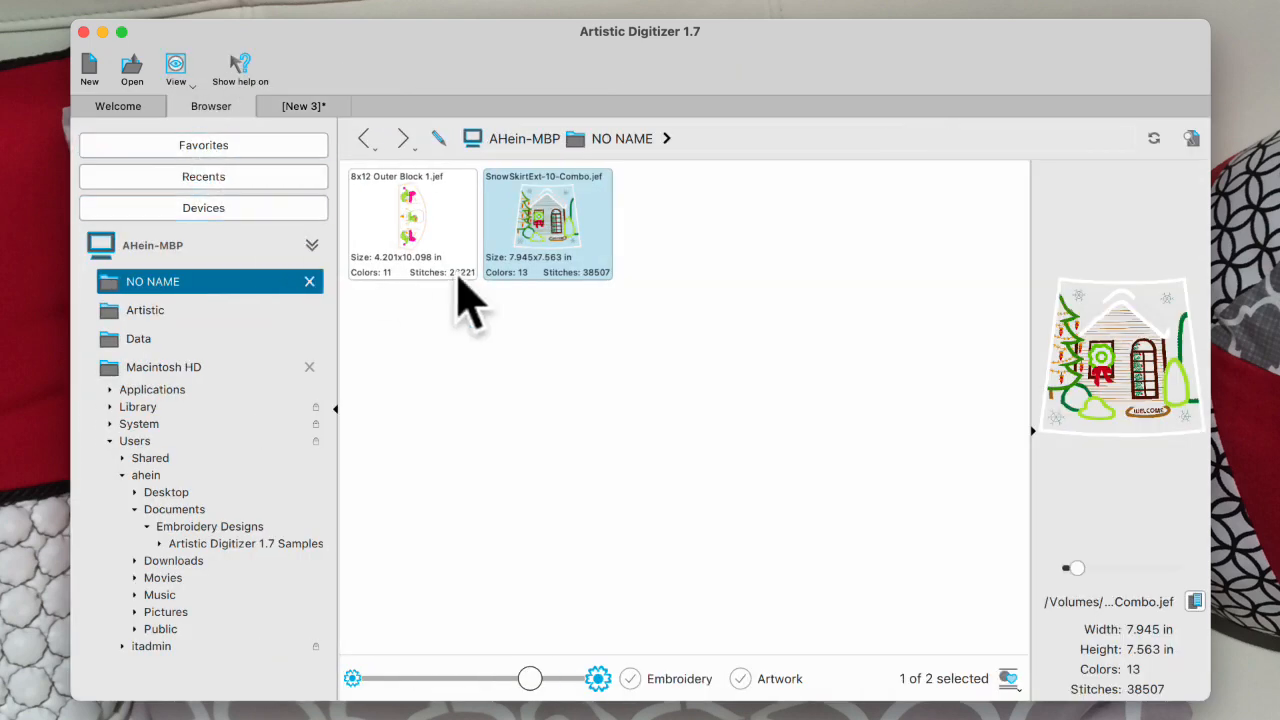
pyautogui.rightClick(578, 244)
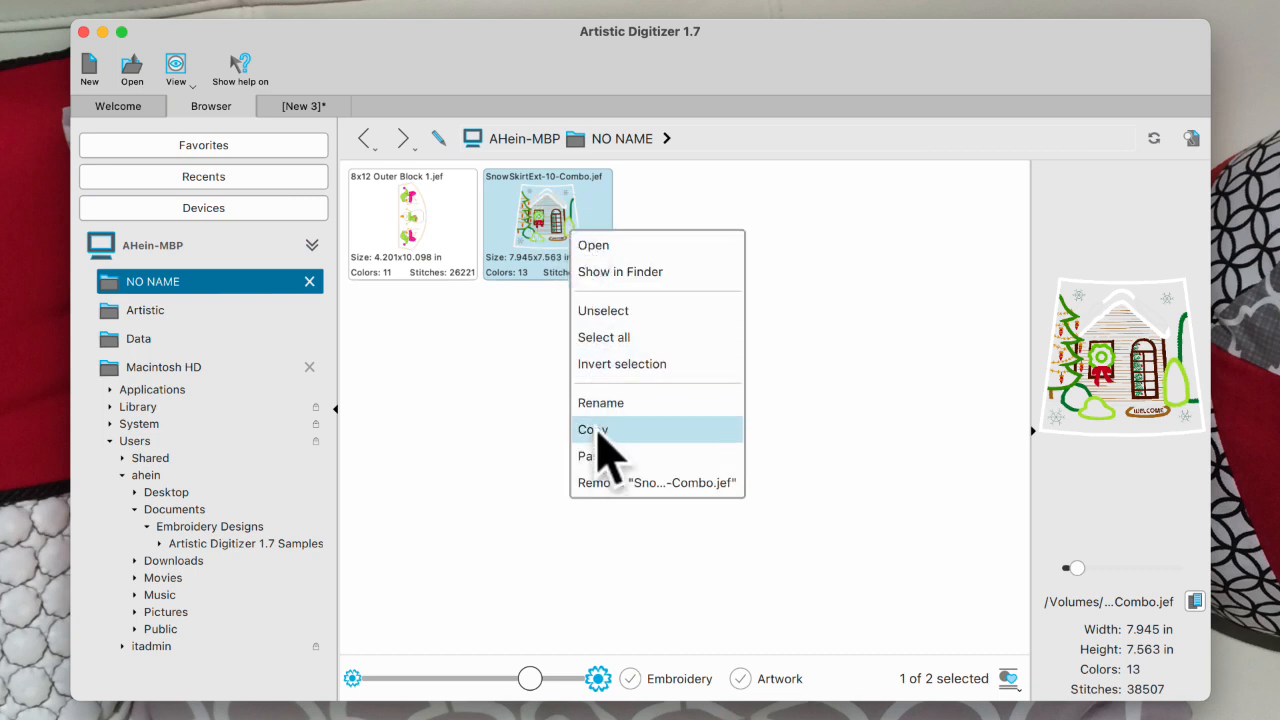
pyautogui.click(596, 432)
pyautogui.click(303, 106)
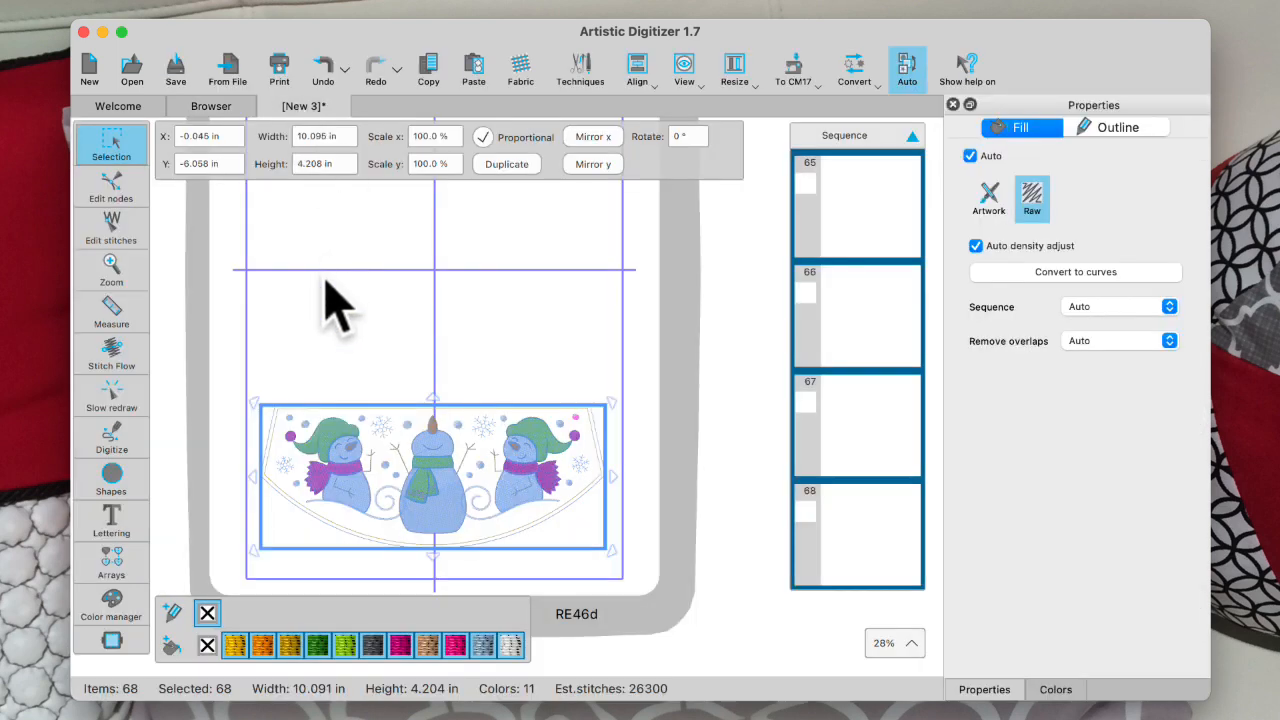
pyautogui.rightClick(326, 274)
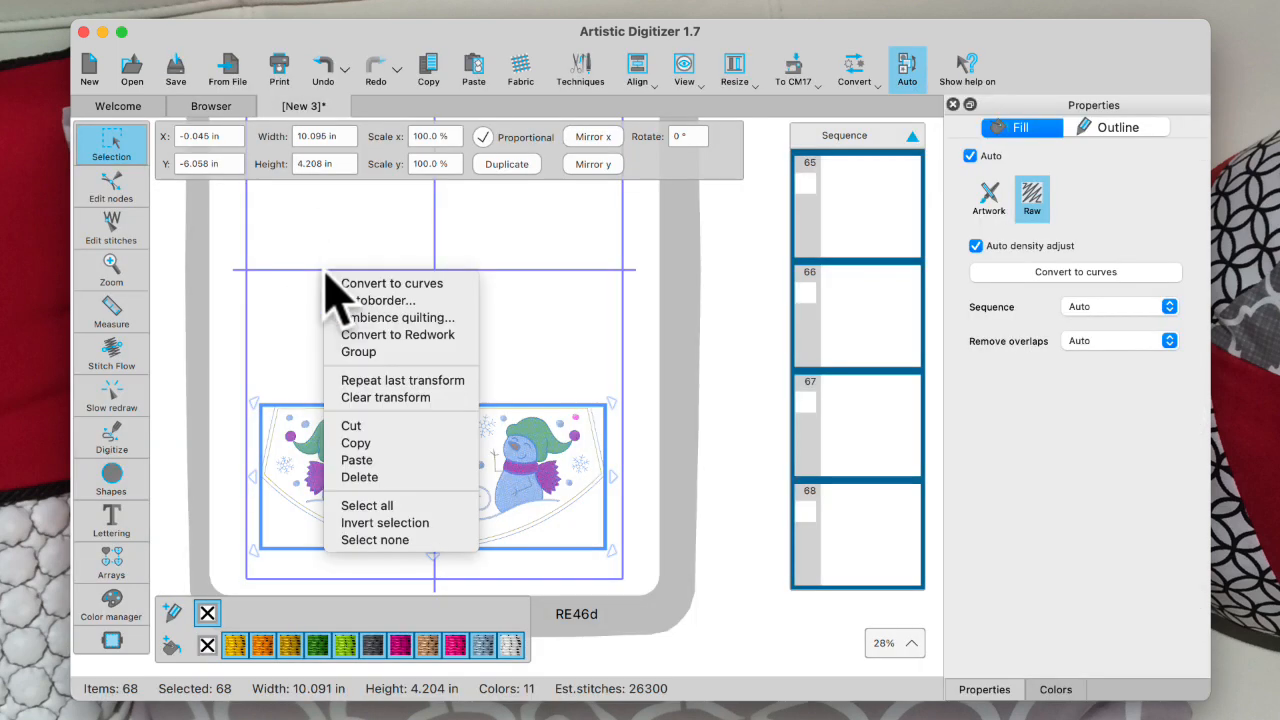
pyautogui.click(386, 461)
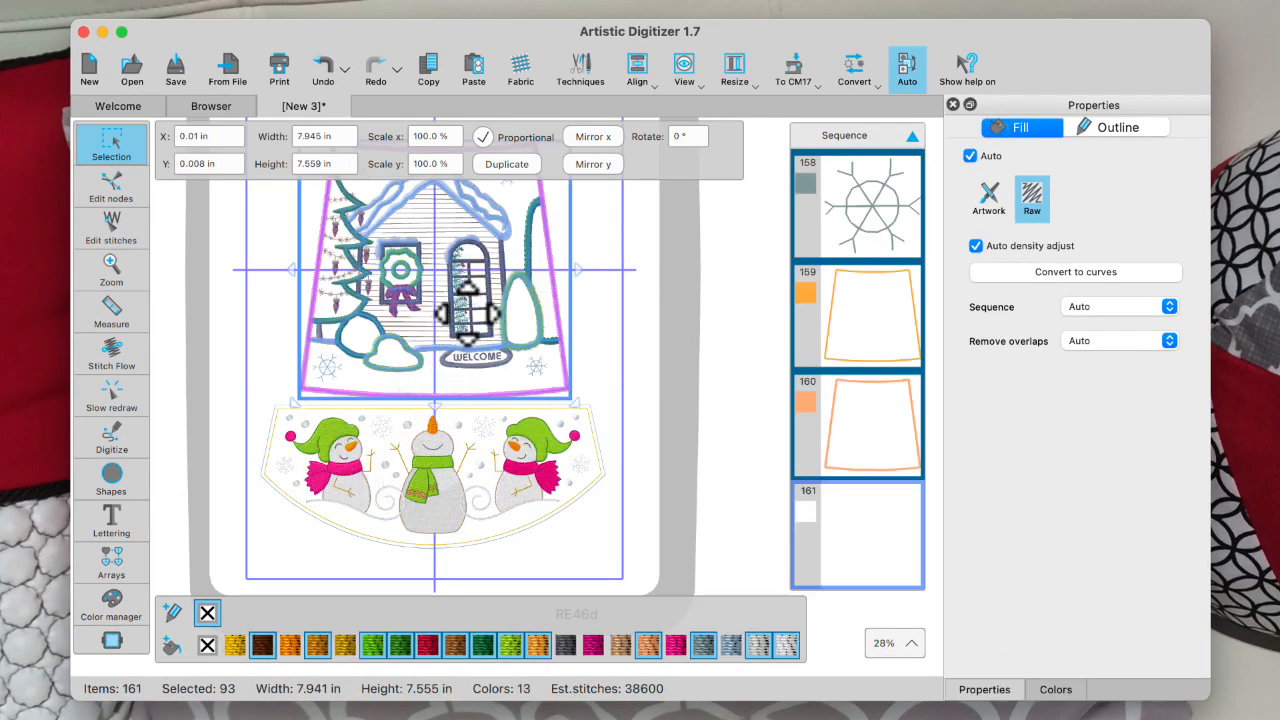
# Move the house block up above the snowman design, to about X -0.018 in, Y 1.125 in, and deselect it.
pyautogui.moveTo(430, 277); pyautogui.dragTo(428, 258)
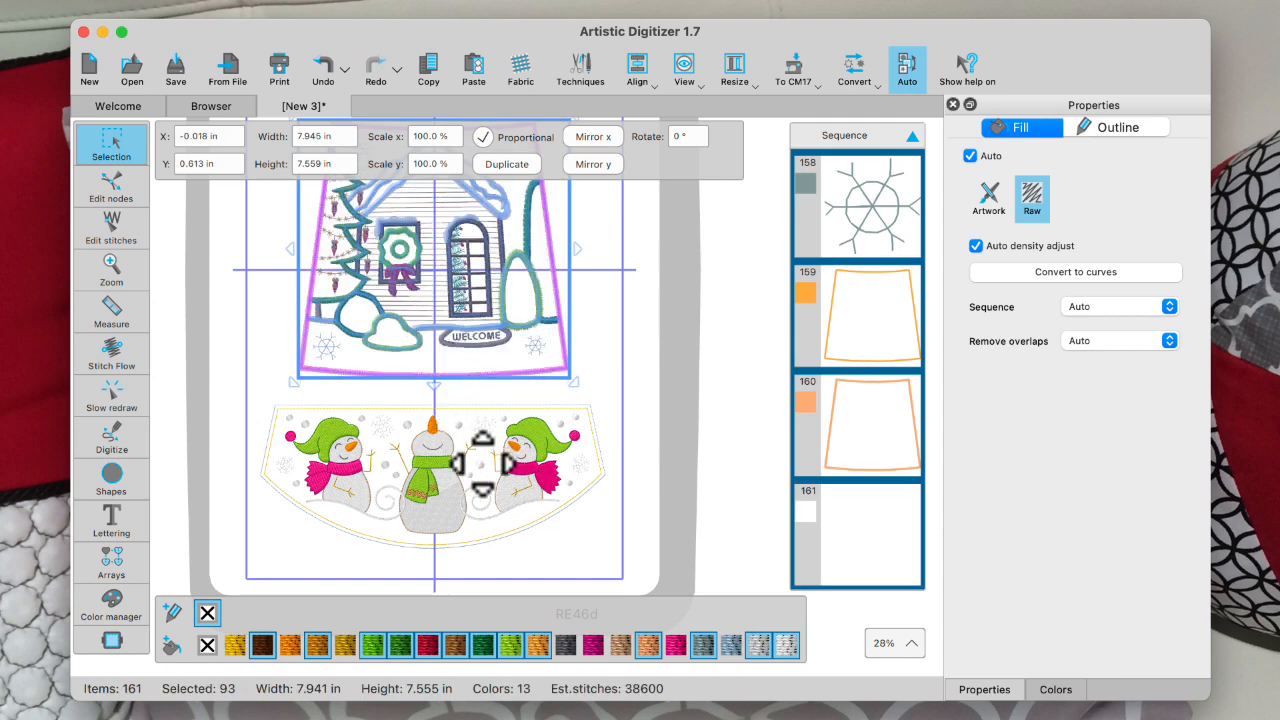
pyautogui.click(580, 358)
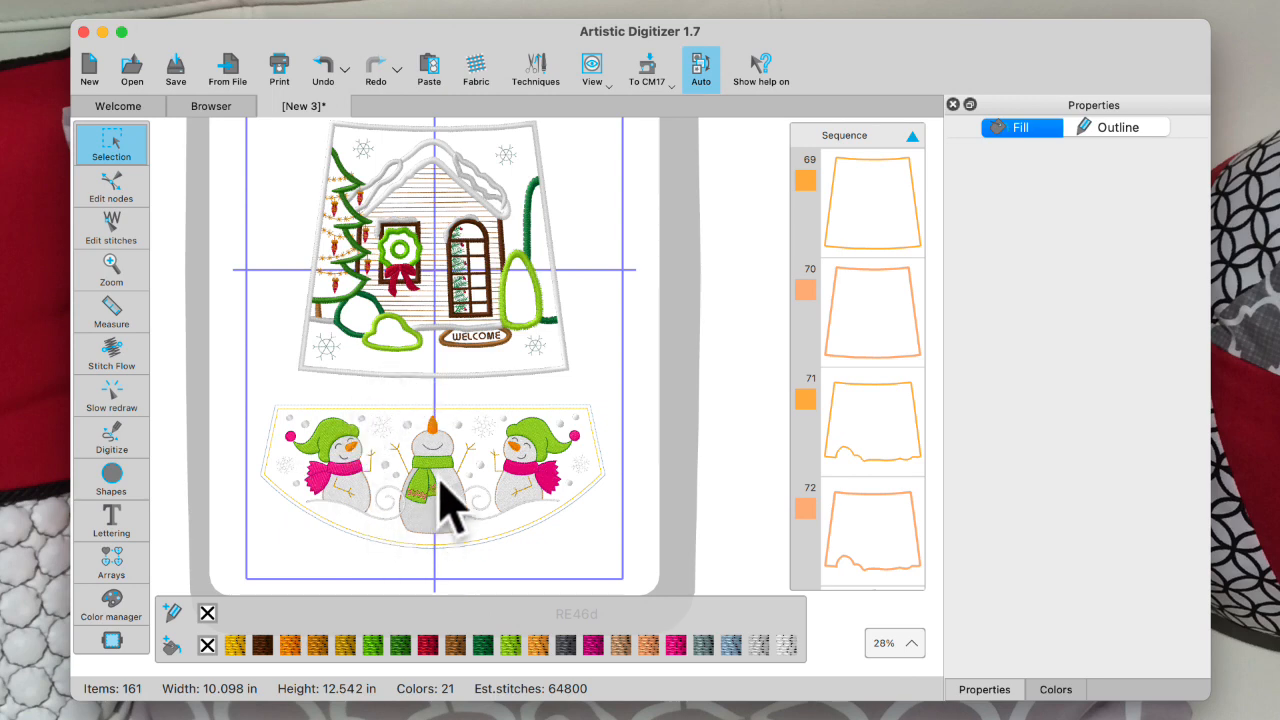
pyautogui.click(422, 283)
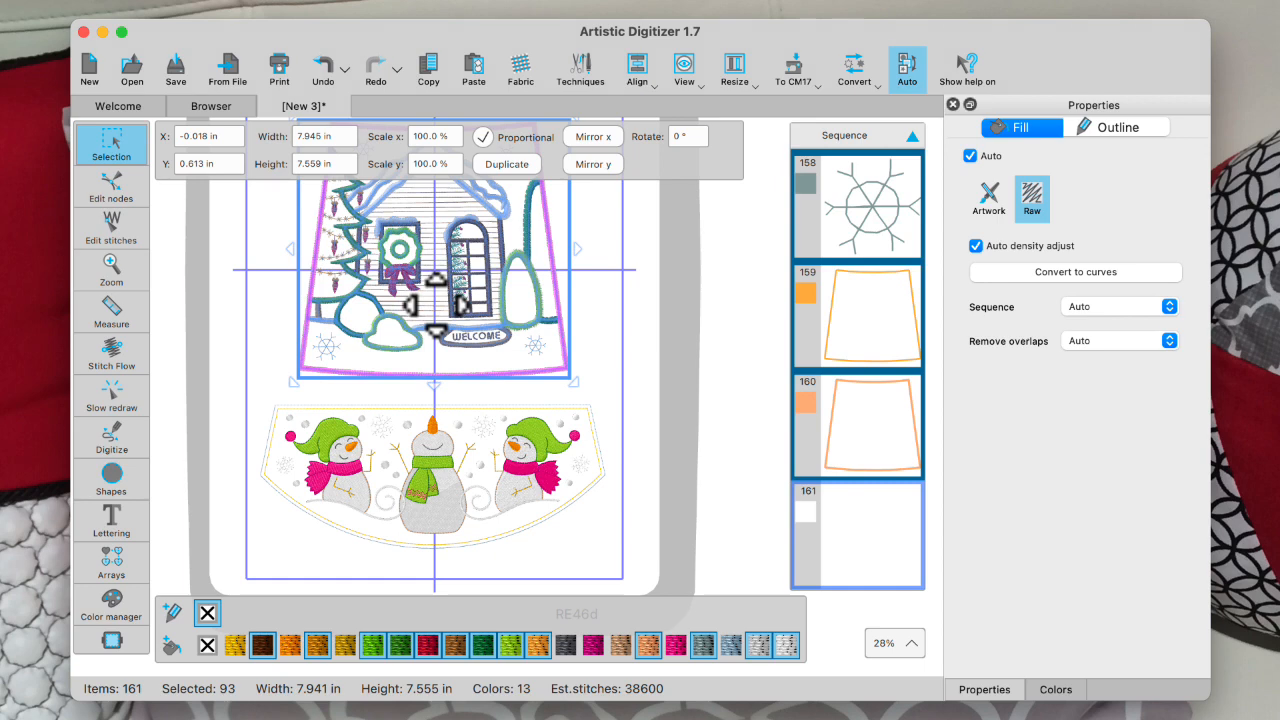
pyautogui.press('Up')
pyautogui.press('Up')
pyautogui.press('Up')
pyautogui.press('Up')
pyautogui.press('Up')
pyautogui.press('Up')
pyautogui.press('Up')
pyautogui.press('Up')
pyautogui.press('Up')
pyautogui.press('Up')
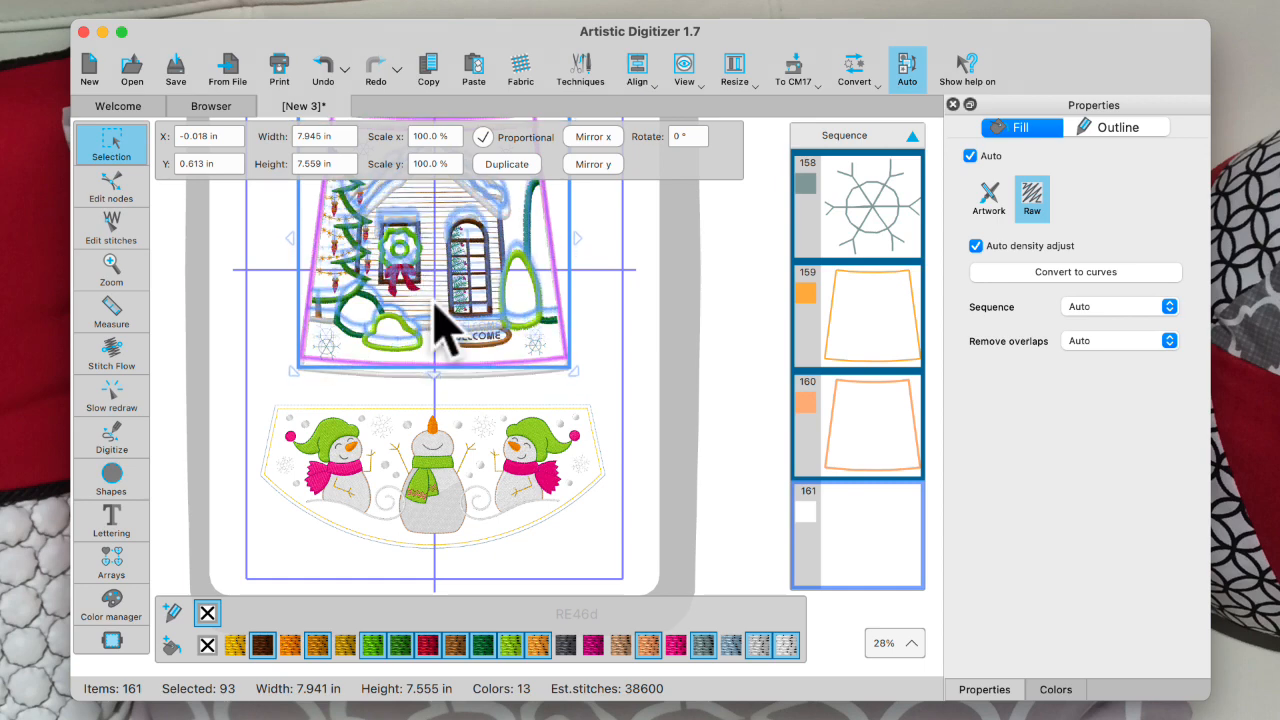
pyautogui.moveTo(440, 320); pyautogui.dragTo(435, 304)
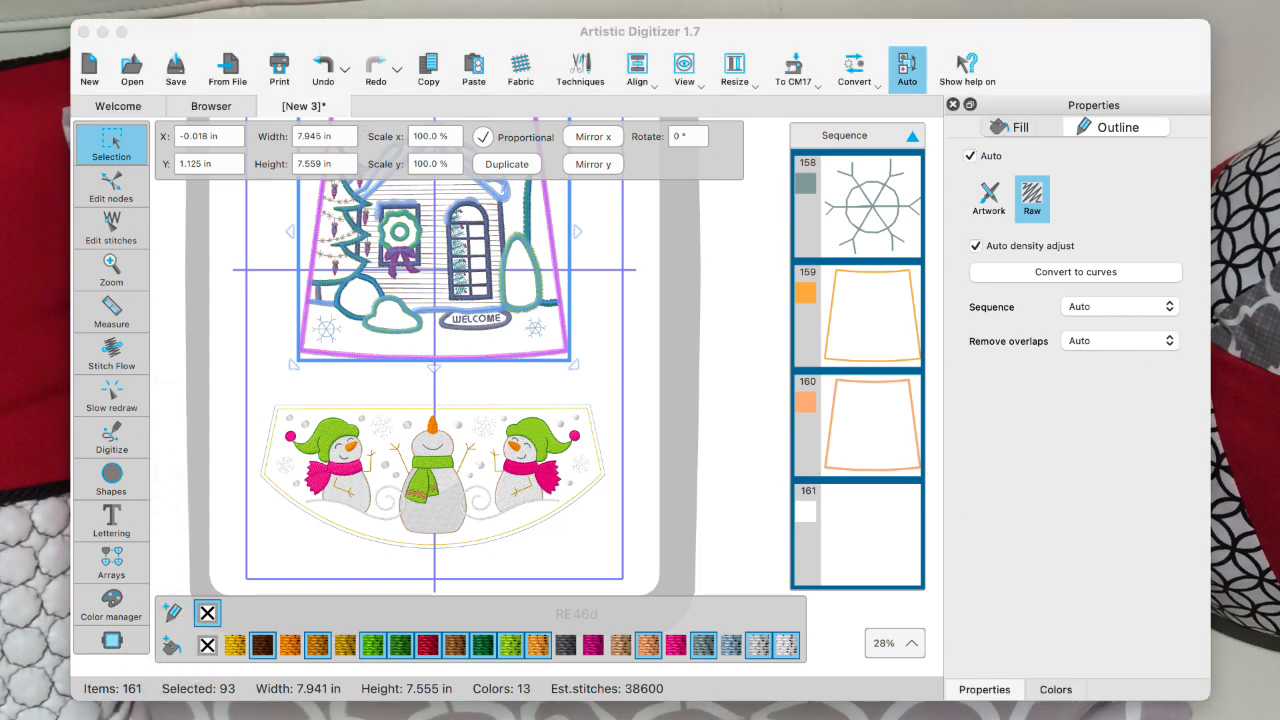
pyautogui.click(185, 501)
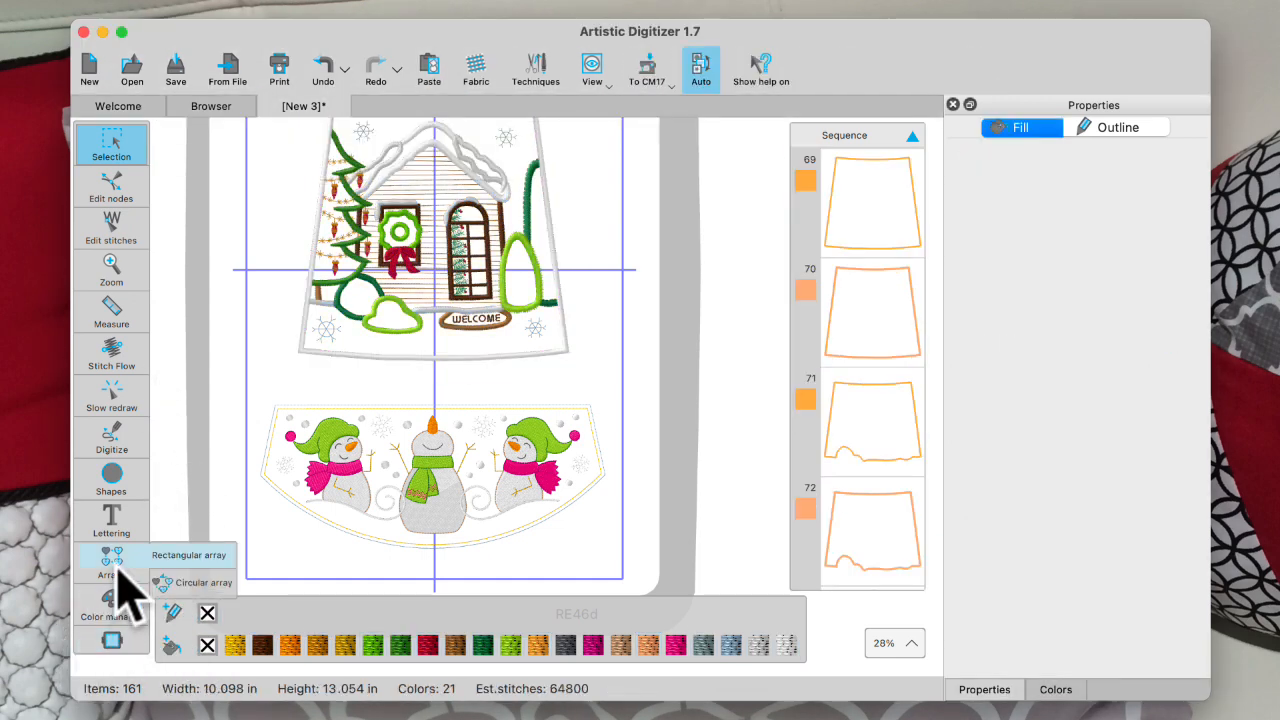
# Add guidelines through the house block's two lower corners, angled about 79° on the left and 96° on the right.
pyautogui.scroll(-3, 116, 571)
pyautogui.click(112, 626)
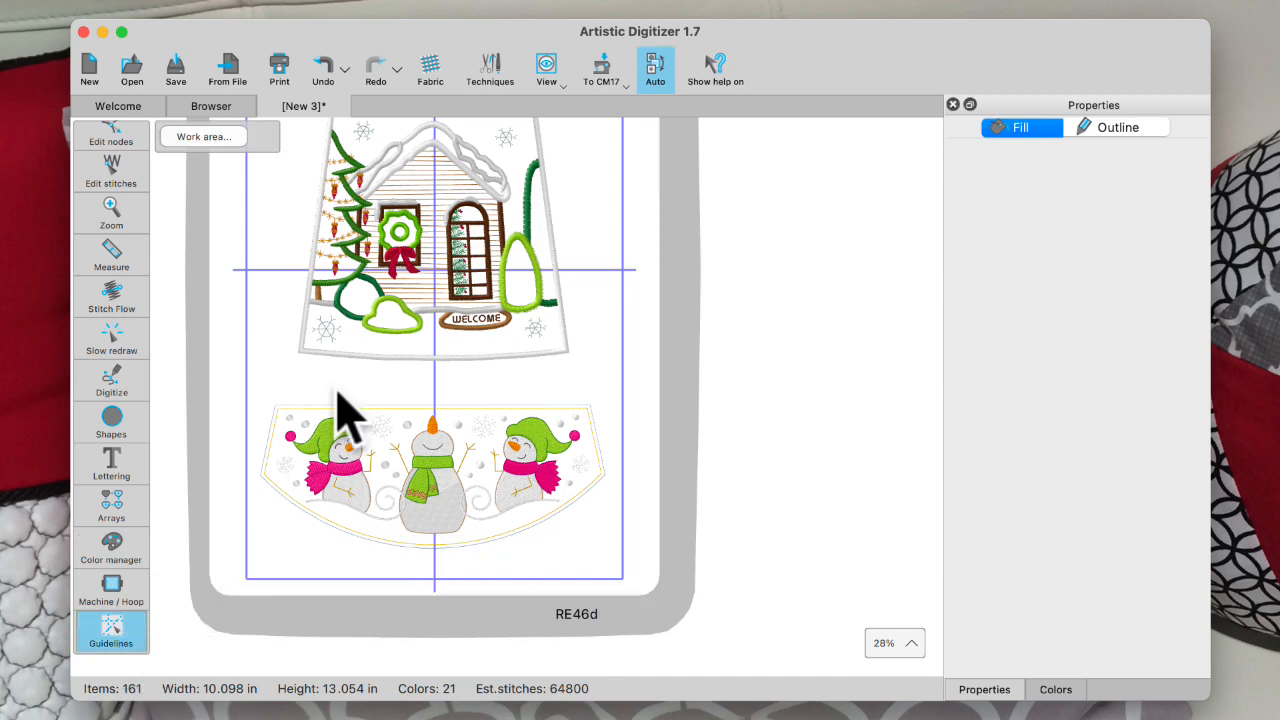
pyautogui.scroll(3, 272, 356)
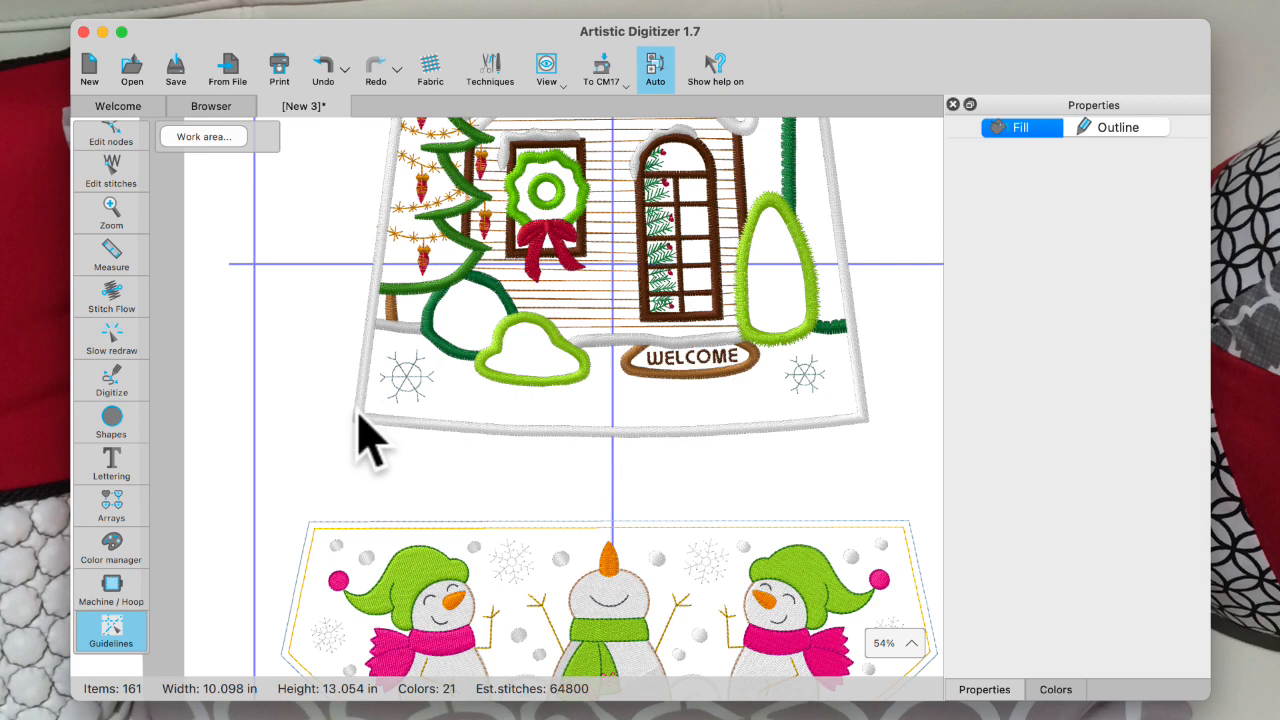
pyautogui.click(365, 432)
pyautogui.moveTo(346, 438); pyautogui.dragTo(344, 482)
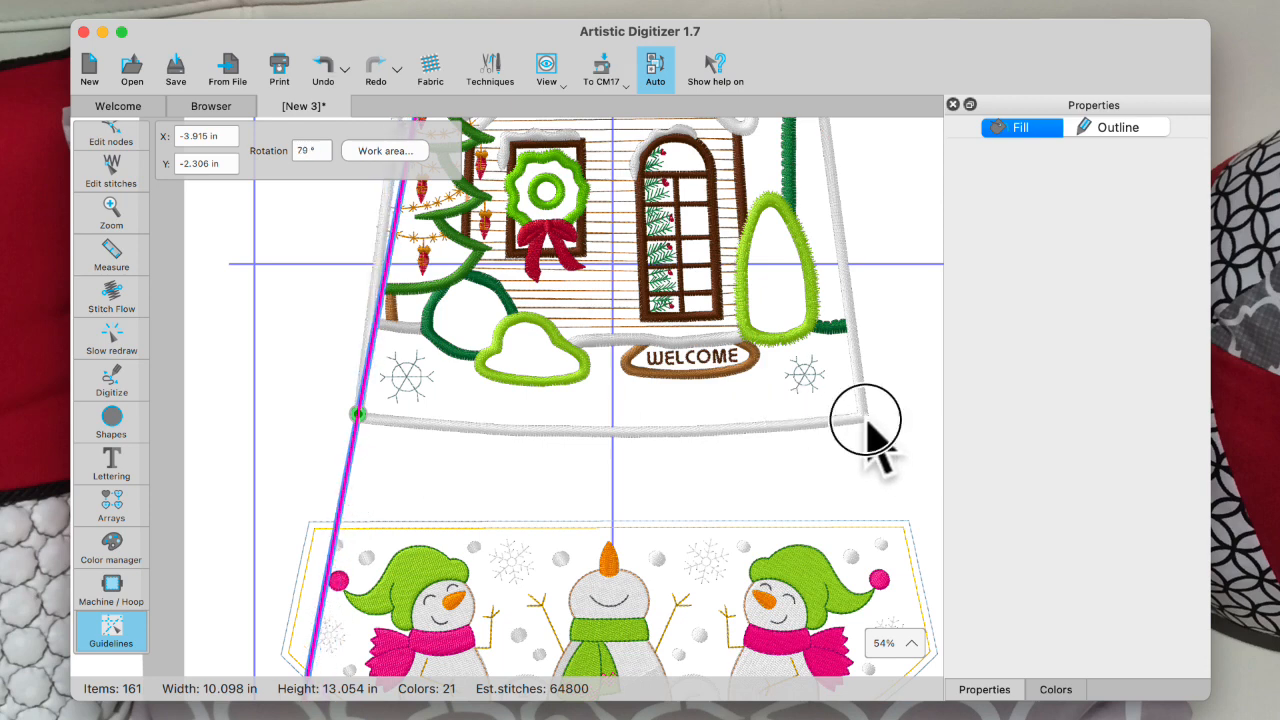
pyautogui.moveTo(864, 426); pyautogui.dragTo(866, 466)
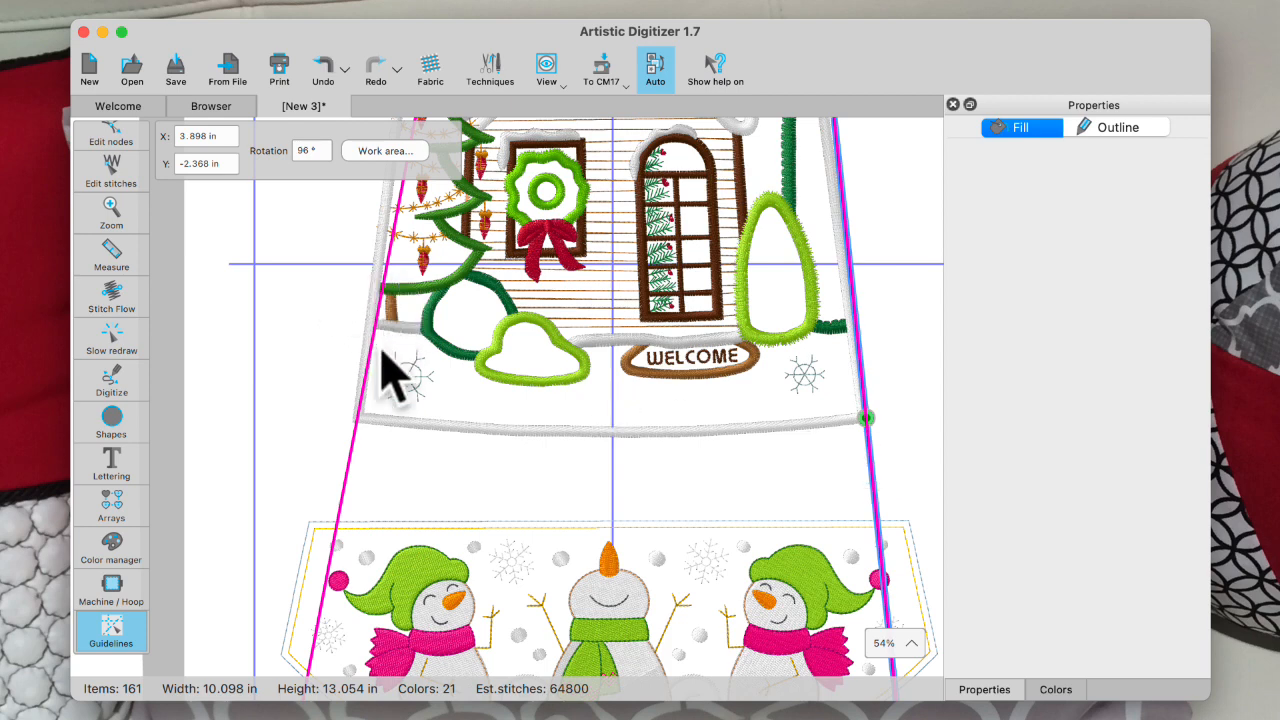
# Rotate the left guideline to 83° and move its anchor to the block's outer corner, about X -3.985 in, Y -2.43 in.
pyautogui.click(363, 390)
pyautogui.moveTo(363, 390); pyautogui.dragTo(376, 261)
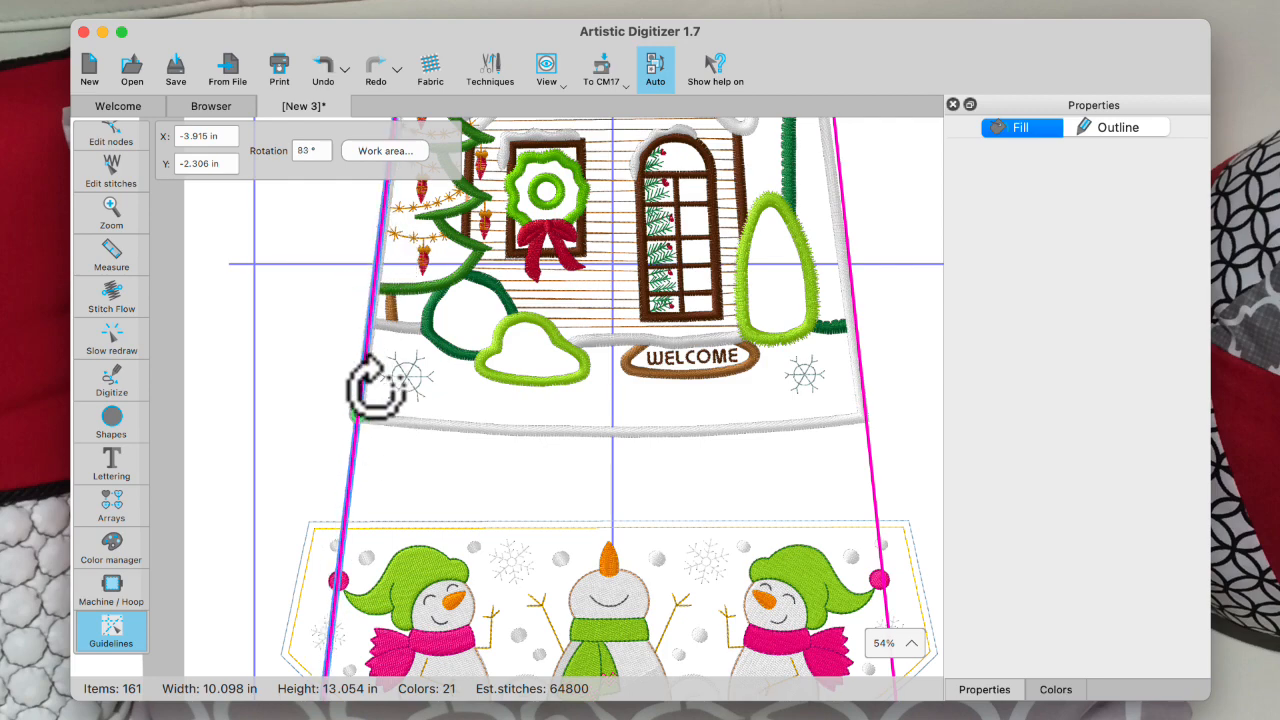
pyautogui.scroll(5, 355, 380)
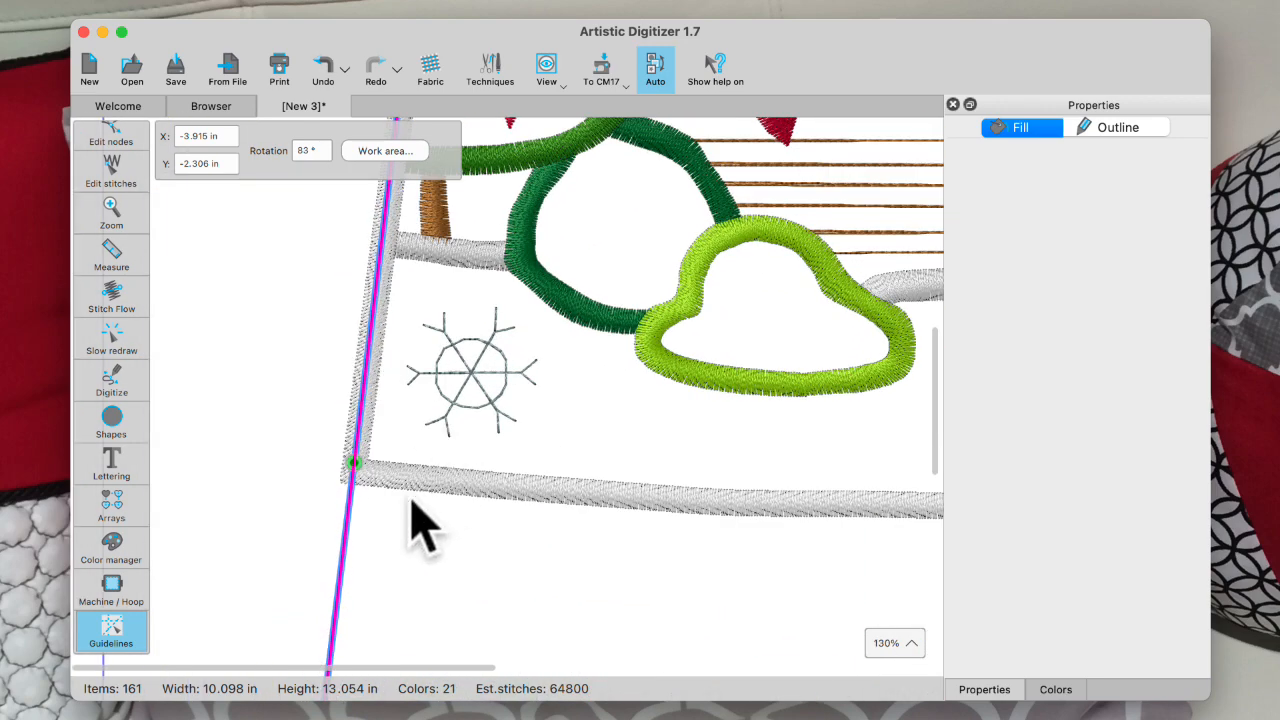
pyautogui.moveTo(349, 463); pyautogui.dragTo(342, 478)
# Move the right guideline's anchor to the block's outer corner, about X 3.96 in, Y -2.441 in, and rotate it along the block's side edge.
pyautogui.scroll(-8, 429, 384)
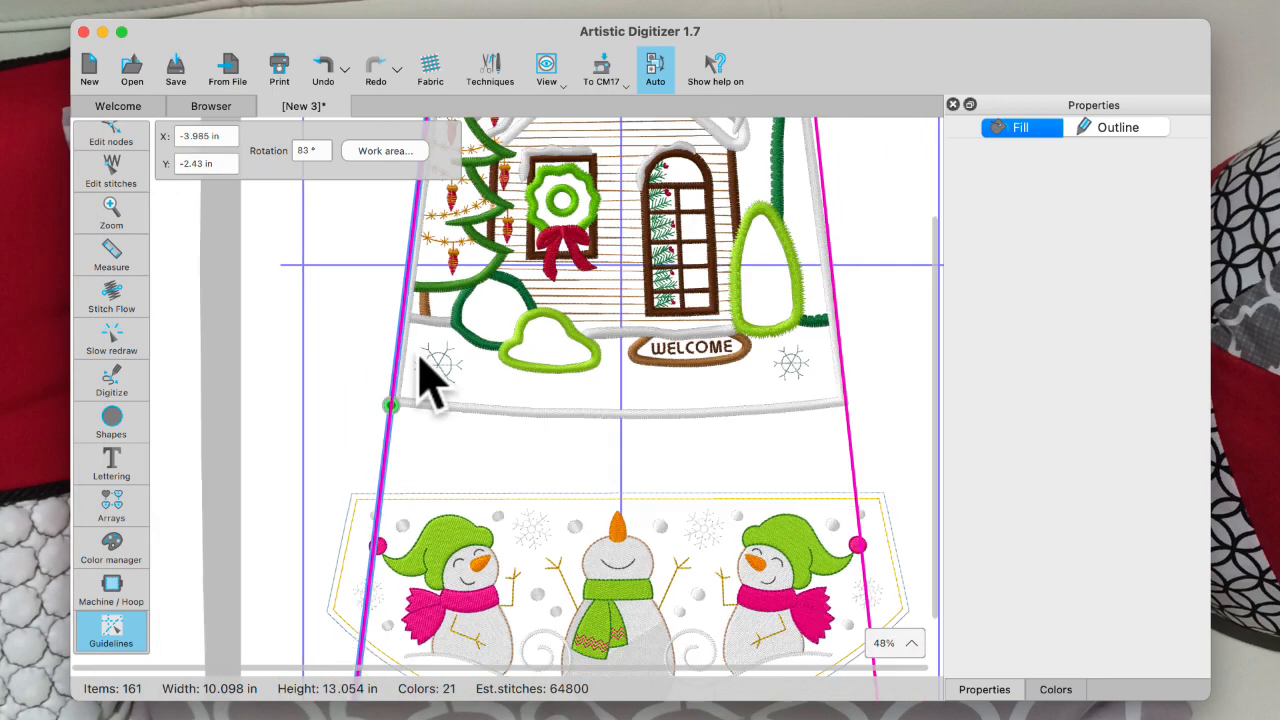
pyautogui.scroll(6, 686, 429)
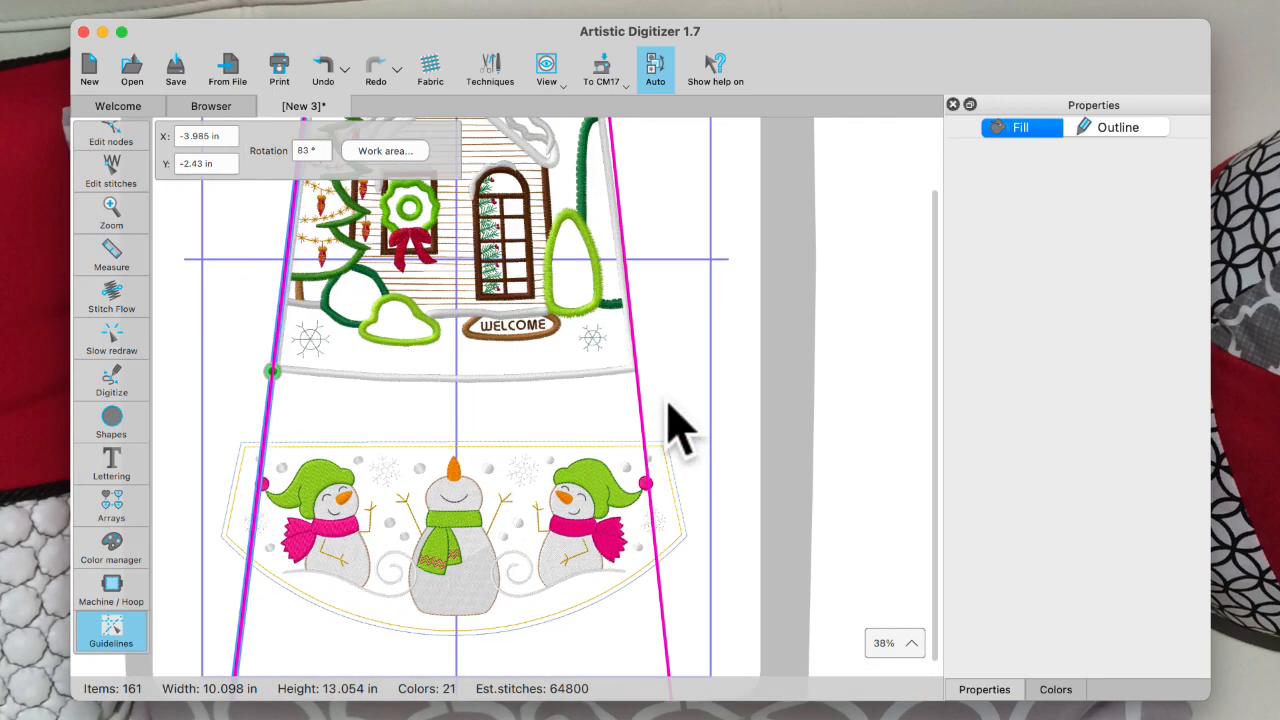
pyautogui.scroll(3, 668, 395)
pyautogui.click(552, 344)
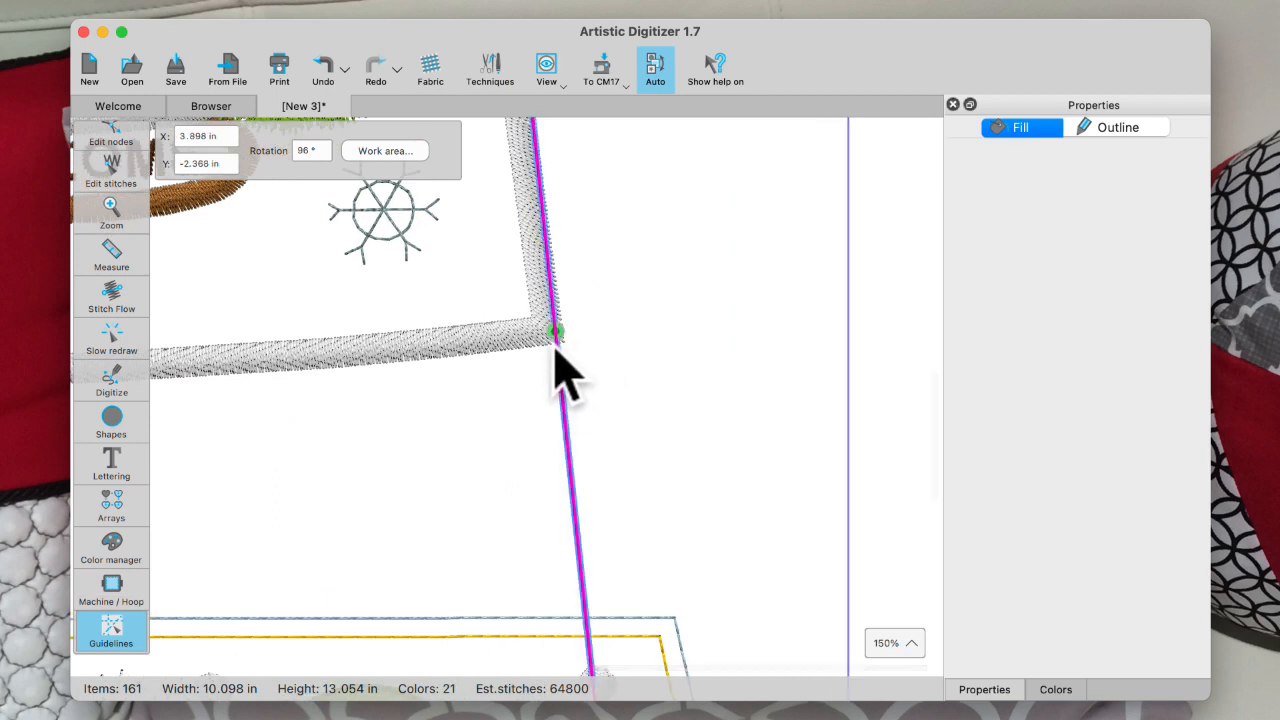
pyautogui.moveTo(554, 338); pyautogui.dragTo(570, 344)
pyautogui.scroll(-5, 586, 337)
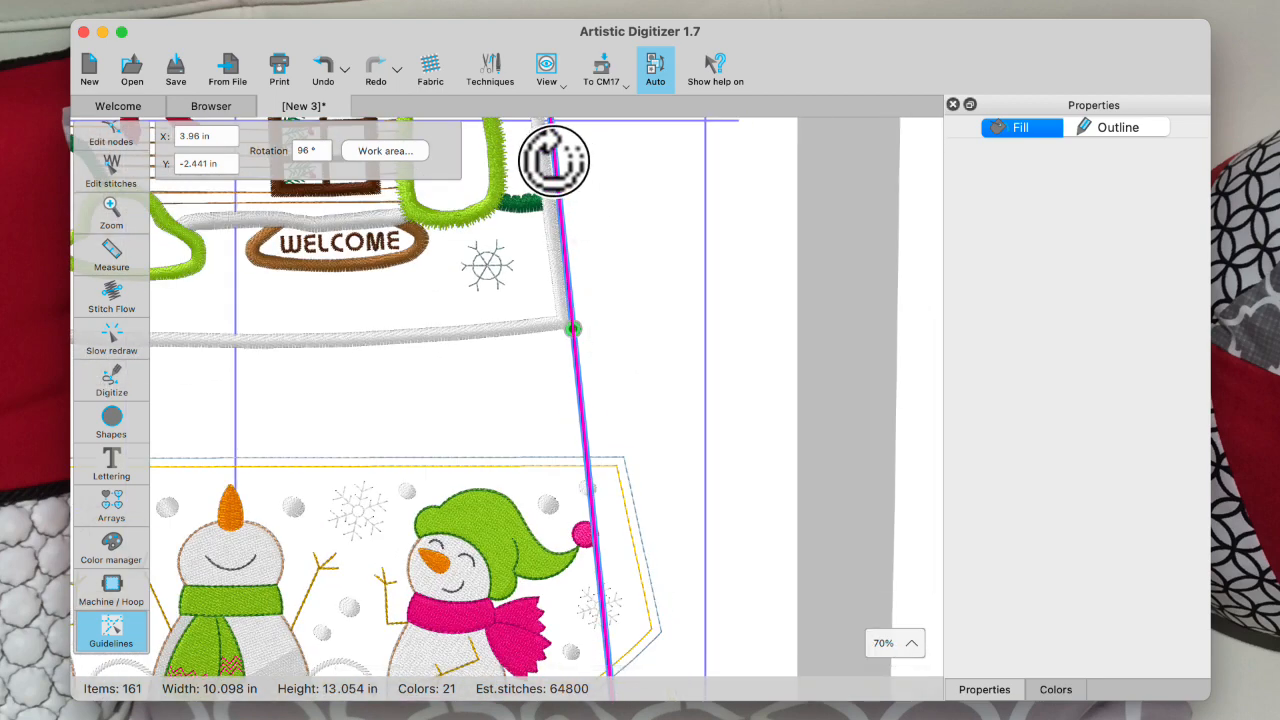
pyautogui.moveTo(553, 160); pyautogui.dragTo(562, 370)
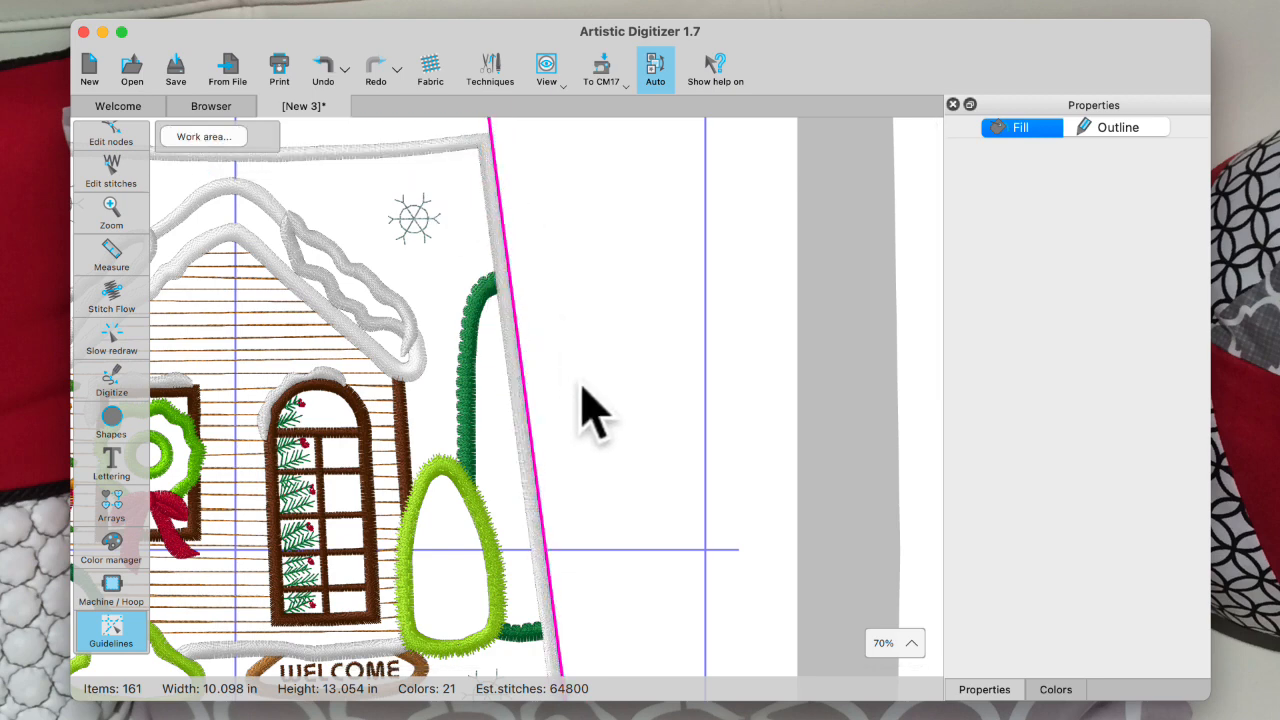
pyautogui.scroll(-5, 585, 395)
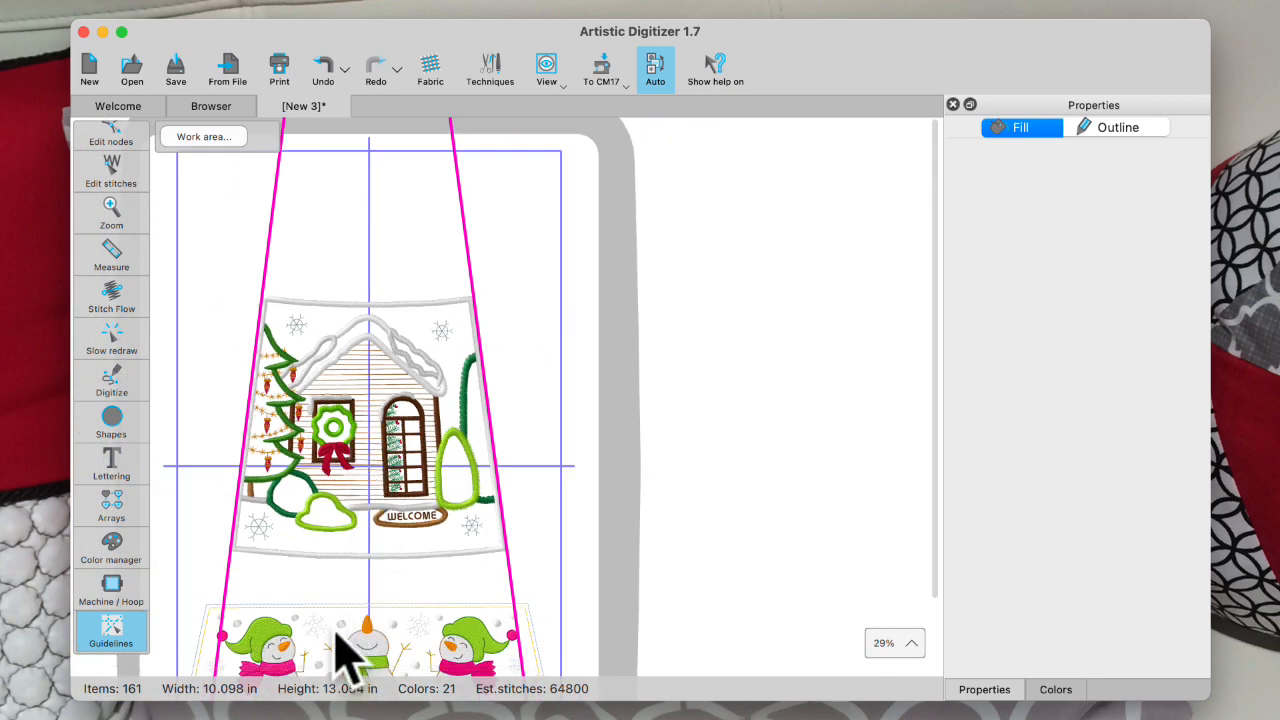
pyautogui.scroll(-10, 343, 629)
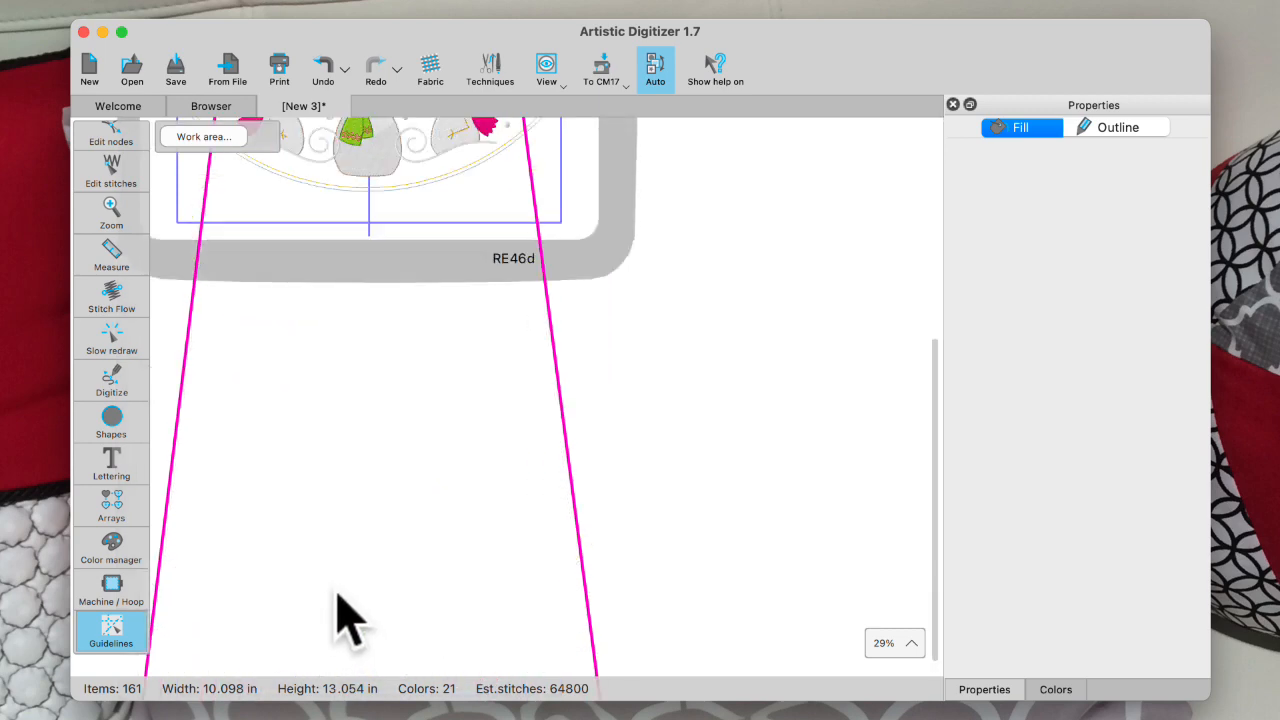
pyautogui.scroll(3, 343, 606)
pyautogui.scroll(6, 343, 570)
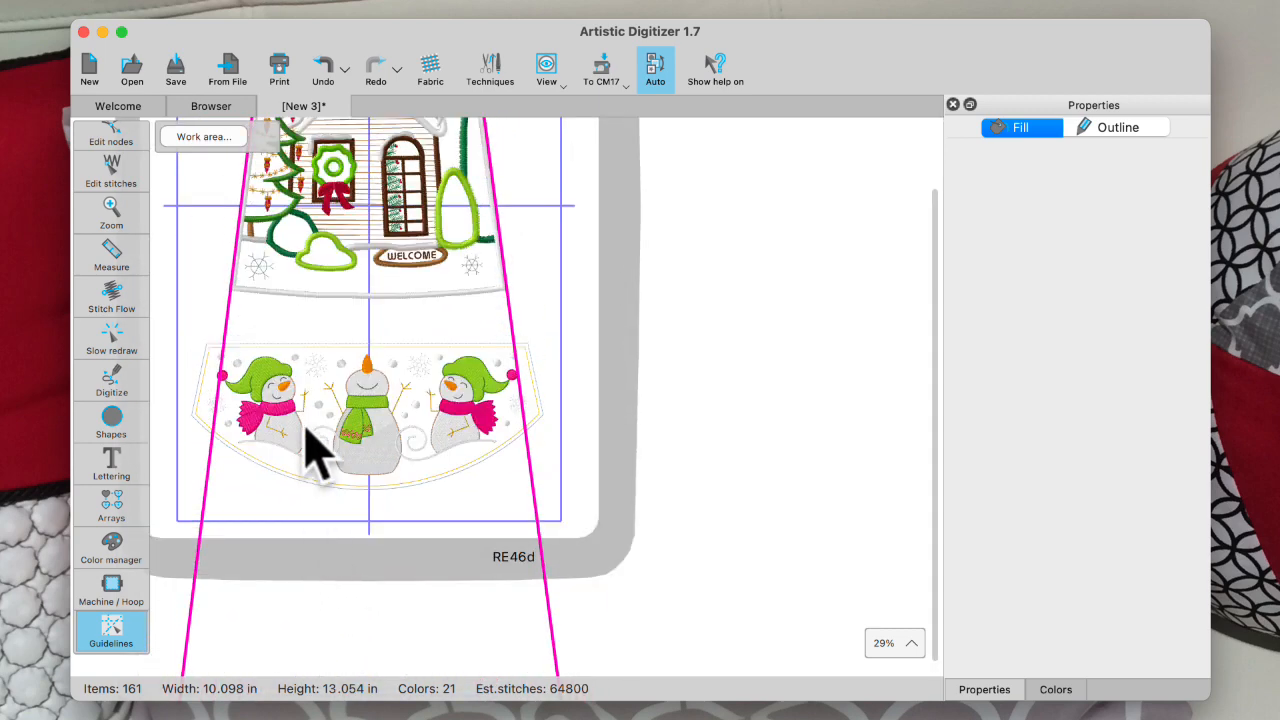
pyautogui.hscroll(-5, 314, 420)
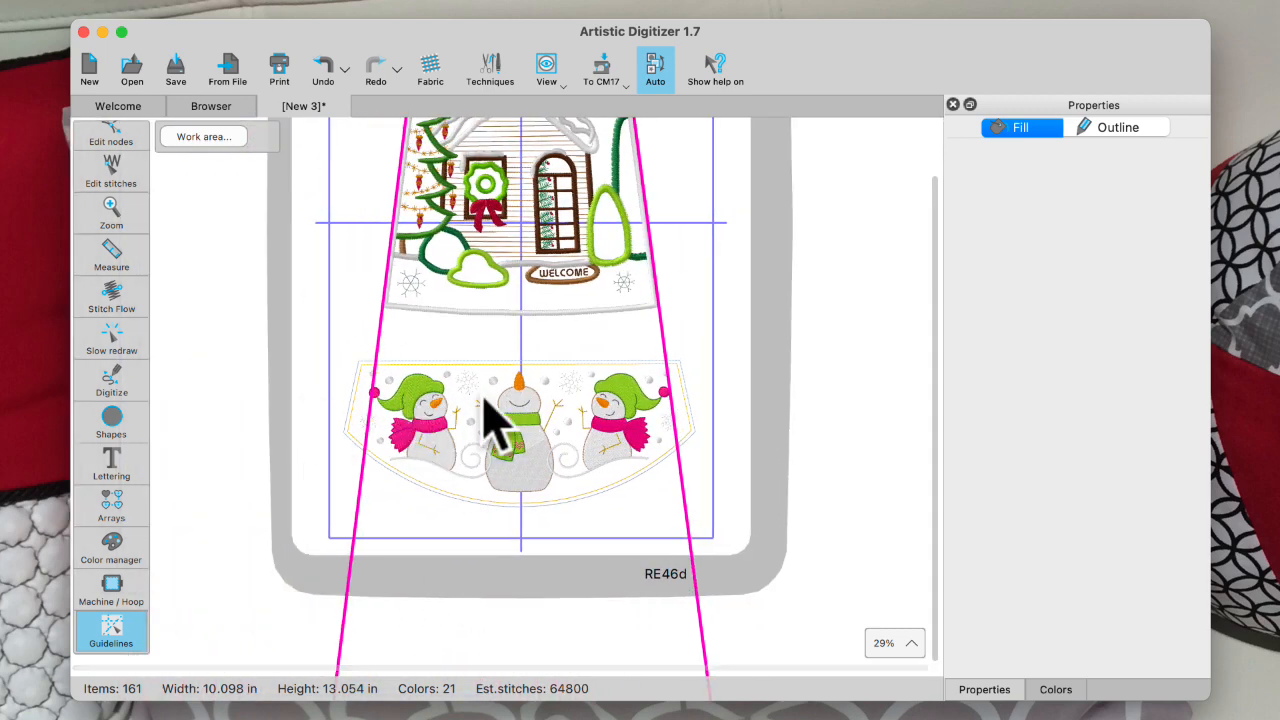
# Move the whole snowman block down between the guidelines to about Y -9.798 in, and deselect it.
pyautogui.scroll(1, 595, 385)
pyautogui.scroll(1, 595, 385)
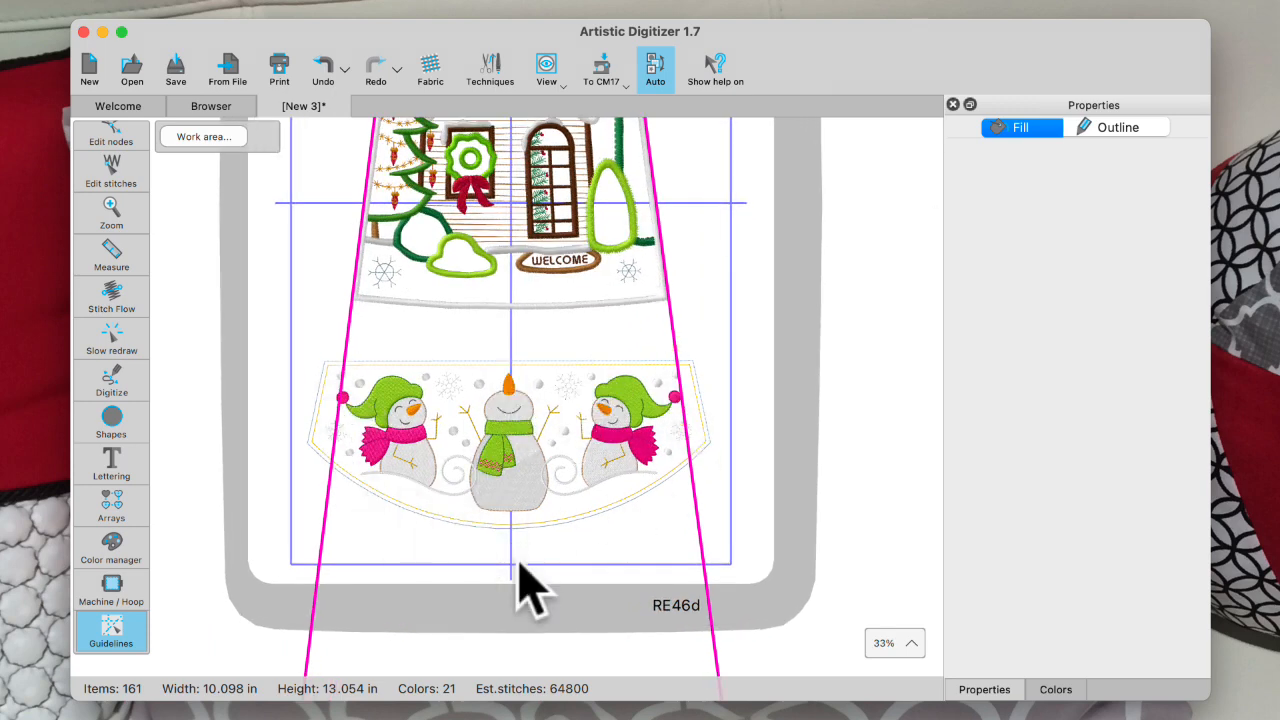
pyautogui.scroll(3, 119, 167)
pyautogui.click(115, 152)
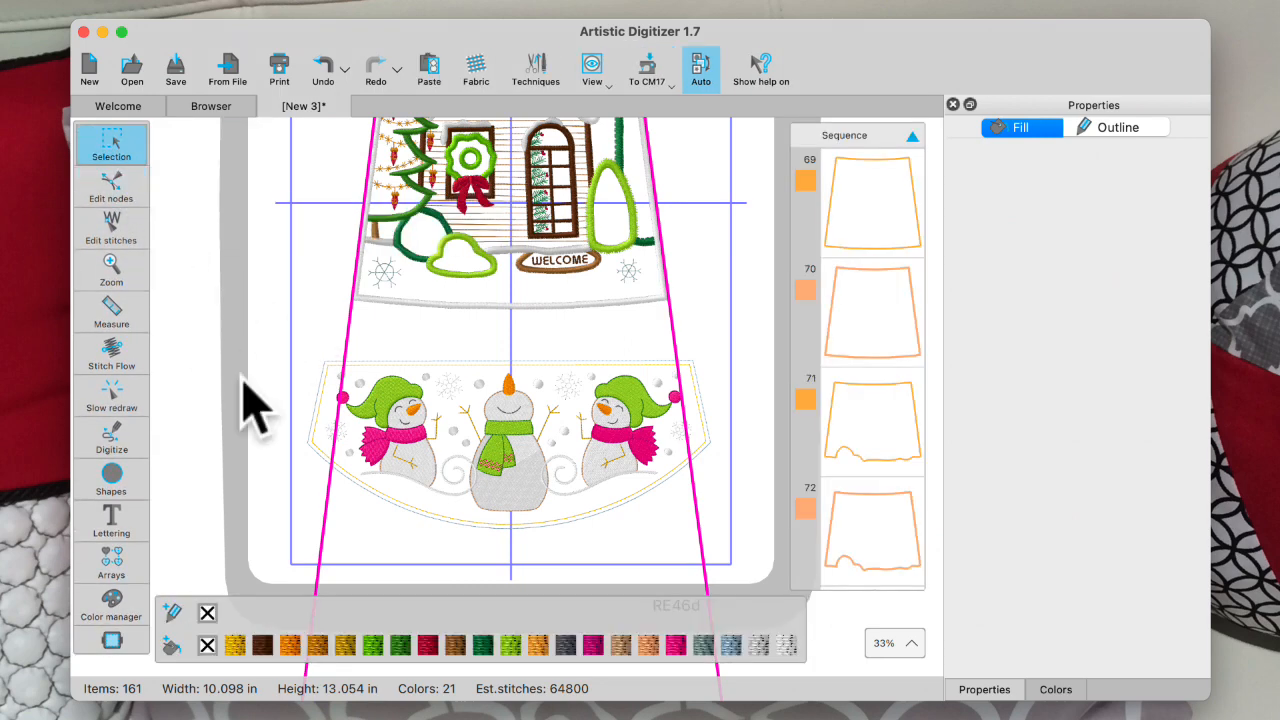
pyautogui.moveTo(286, 318); pyautogui.dragTo(700, 588)
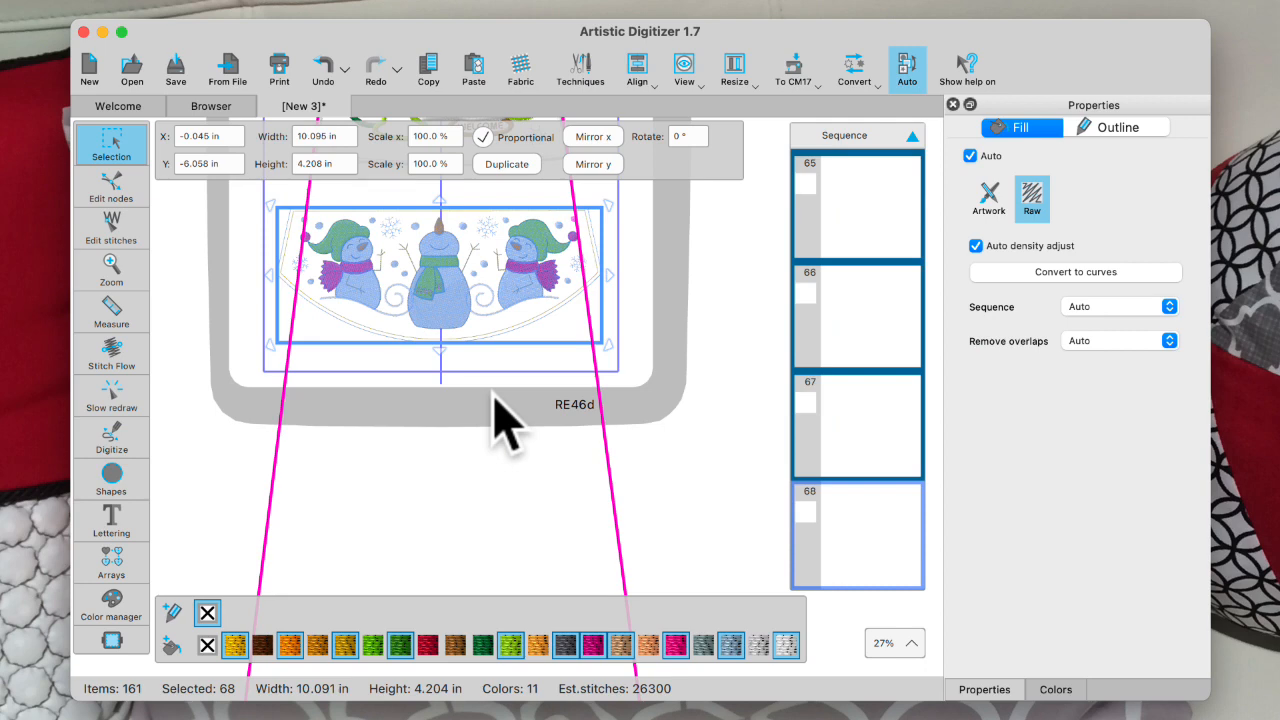
pyautogui.press('Down')
pyautogui.press('Down')
pyautogui.press('Down')
pyautogui.press('Down')
pyautogui.press('Down')
pyautogui.press('Down')
pyautogui.press('Down')
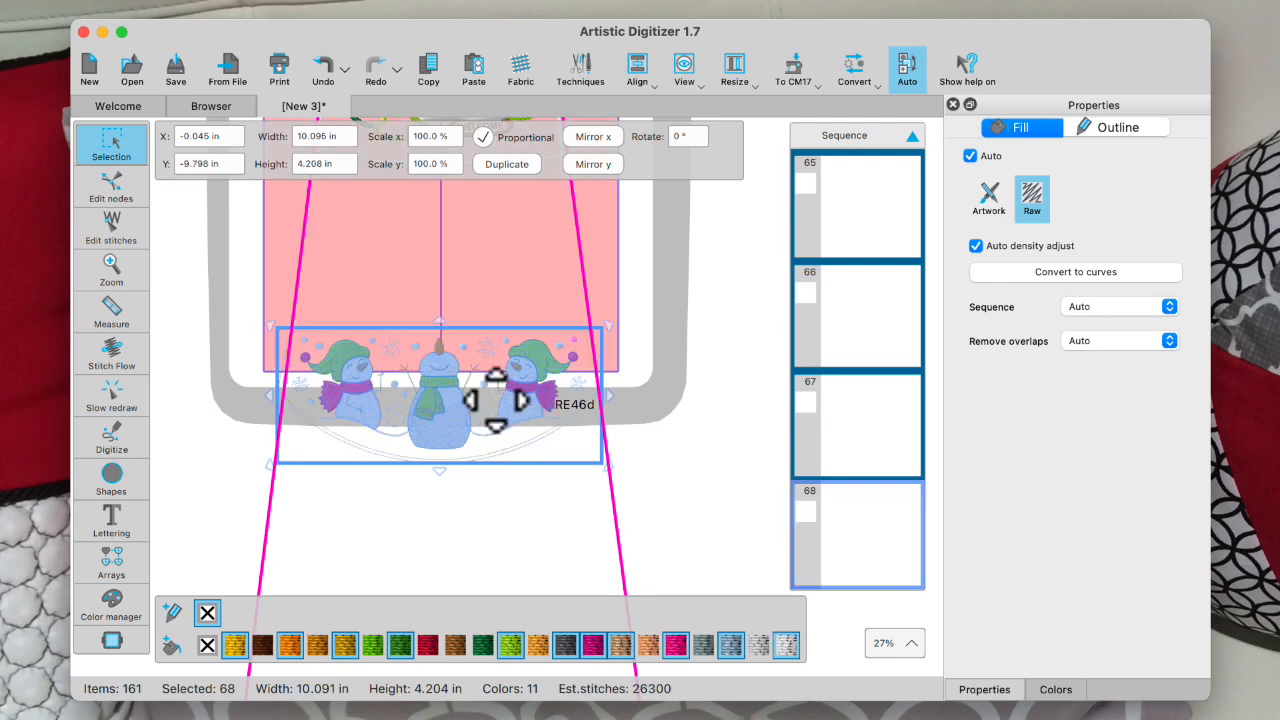
pyautogui.click(530, 545)
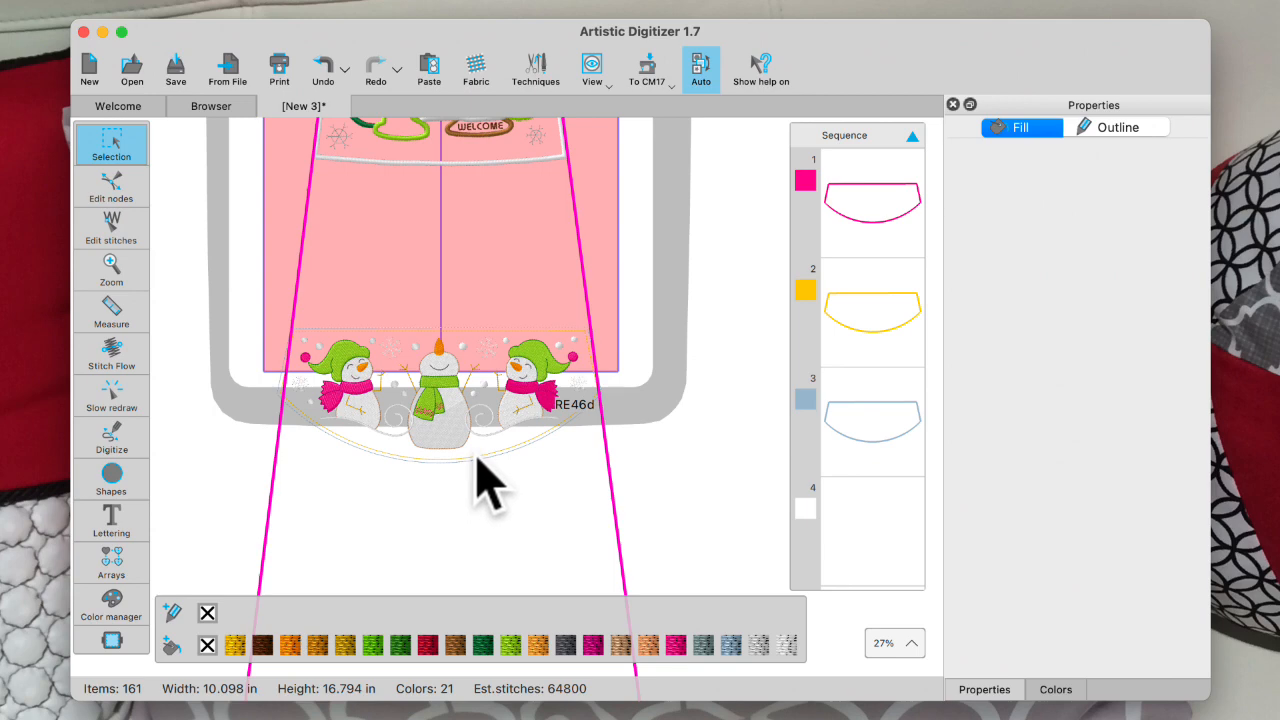
# Move the whole snowman block up into the hoop's lower area, to about Y -5.861 in, and deselect it.
pyautogui.scroll(-2, 420, 410)
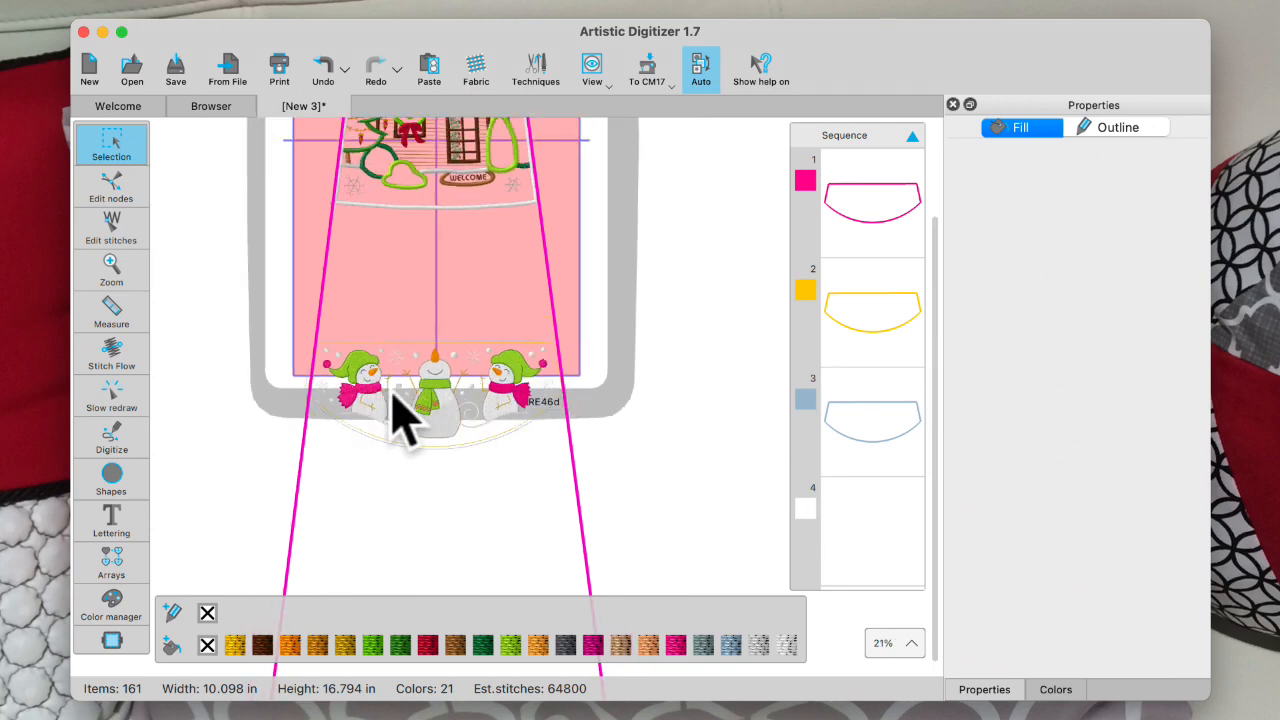
pyautogui.scroll(-3, 400, 412)
pyautogui.scroll(-2, 425, 455)
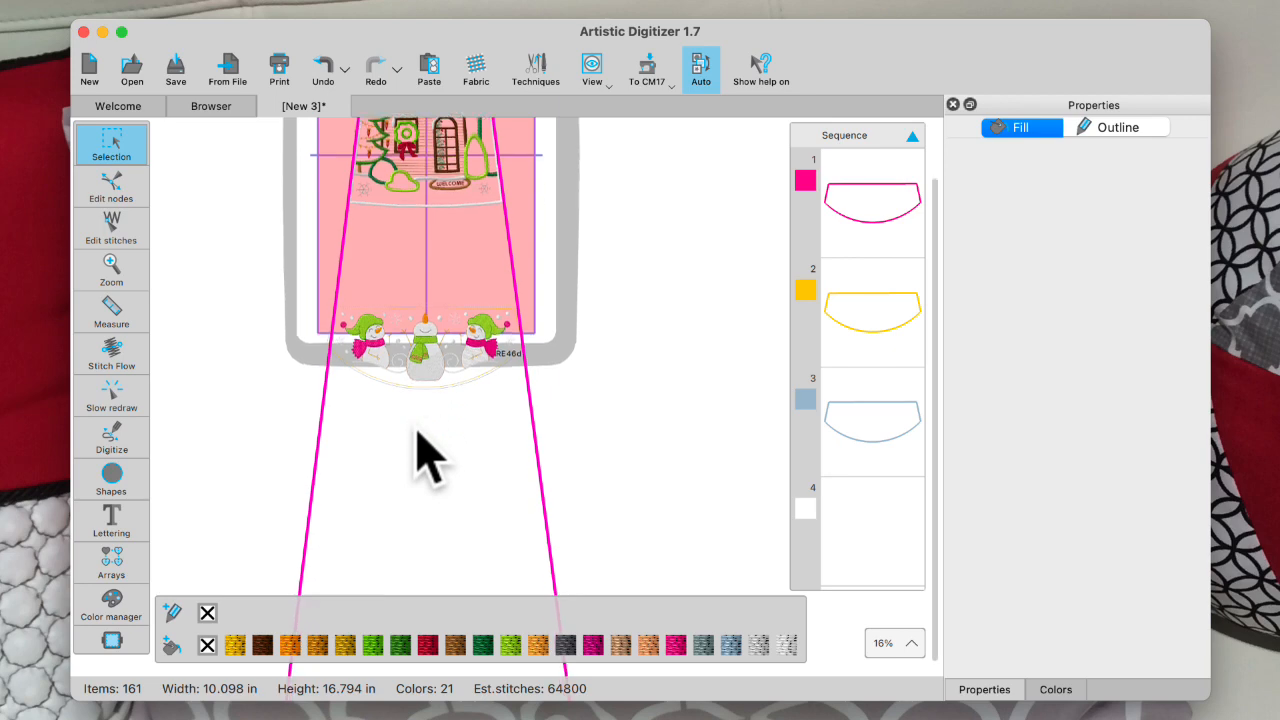
pyautogui.moveTo(273, 254); pyautogui.dragTo(668, 526)
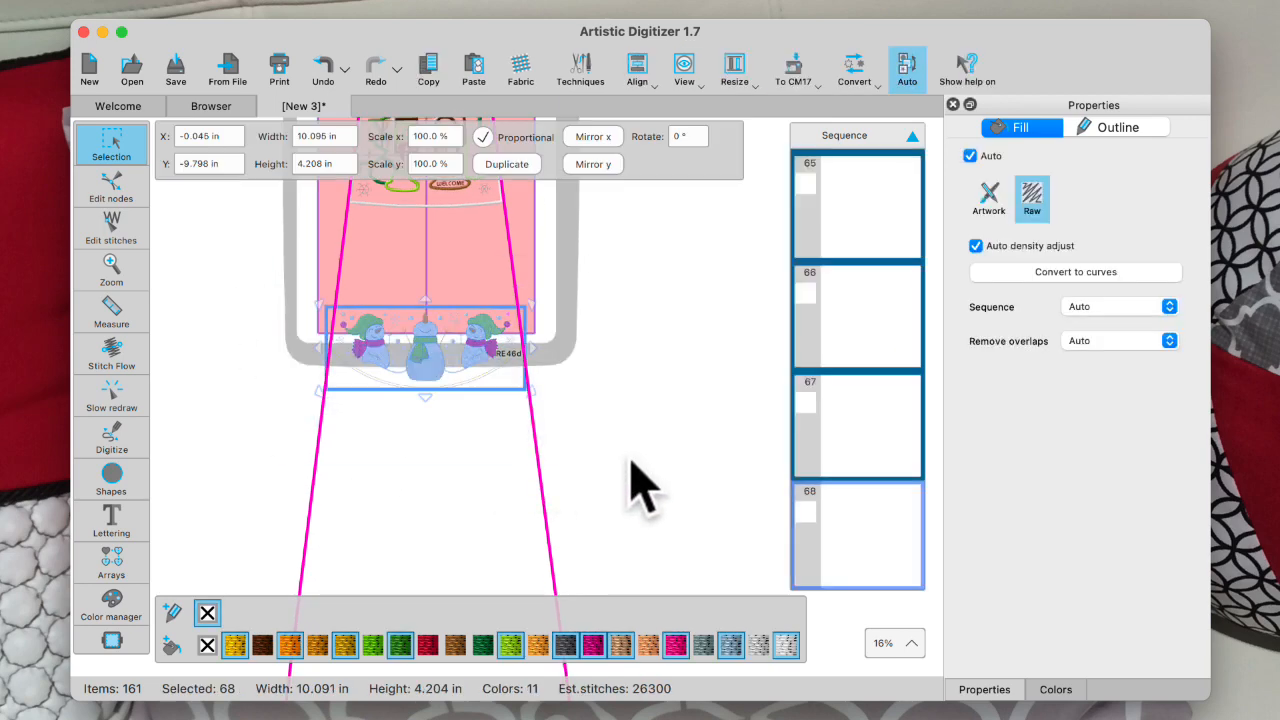
pyautogui.press('Up')
pyautogui.press('Up')
pyautogui.press('Up')
pyautogui.press('Up')
pyautogui.press('Up')
pyautogui.press('Up')
pyautogui.press('Up')
pyautogui.press('Up')
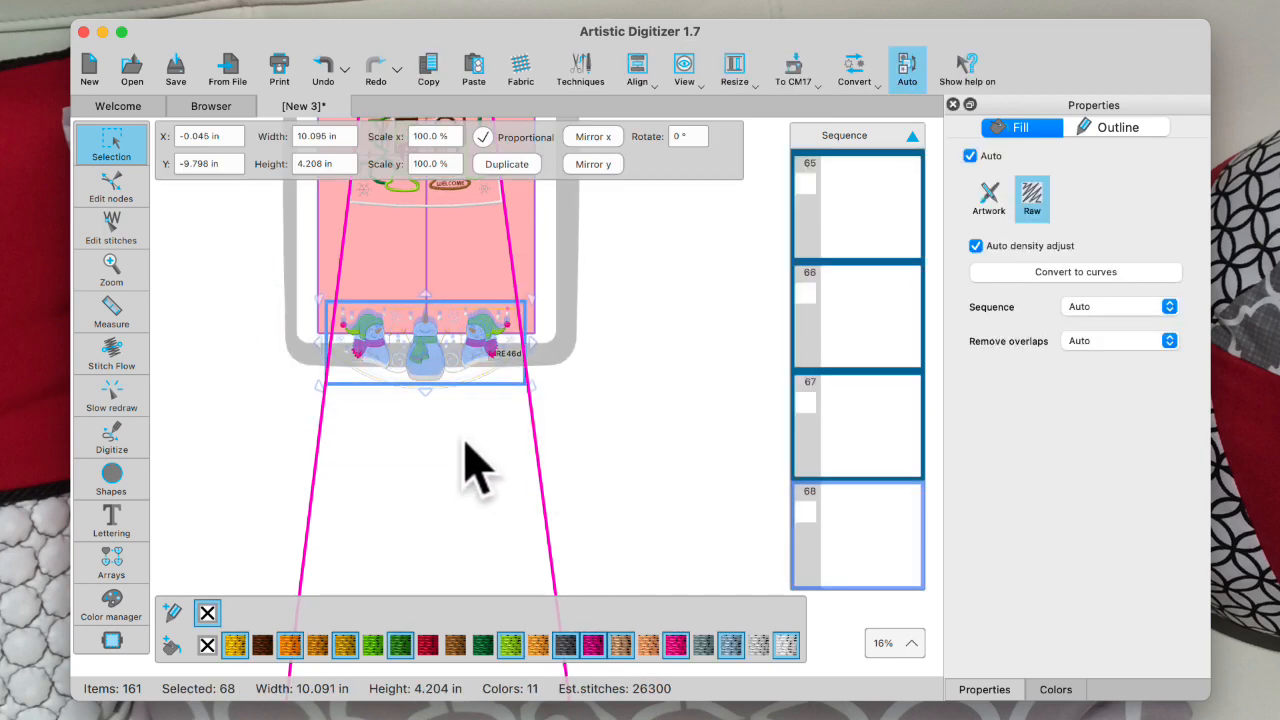
pyautogui.press('Up')
pyautogui.press('Up')
pyautogui.press('Up')
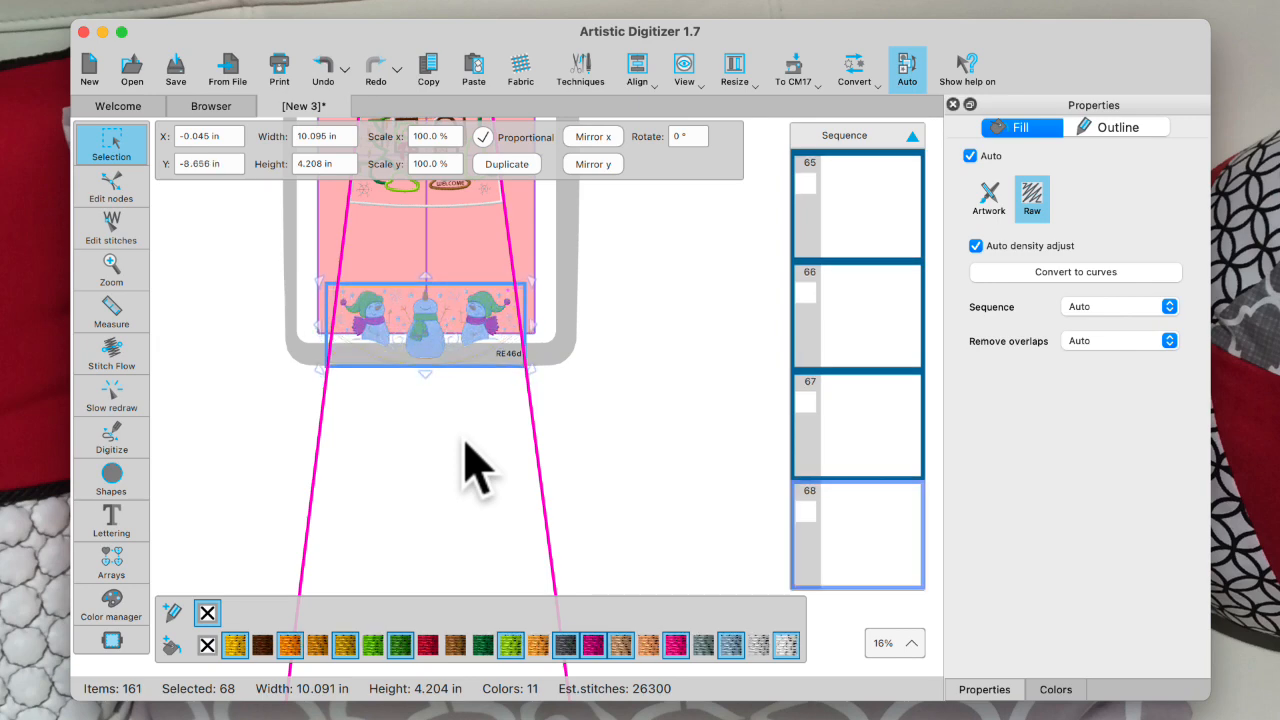
pyautogui.press('Up')
pyautogui.press('Up')
pyautogui.press('Up')
pyautogui.press('Up')
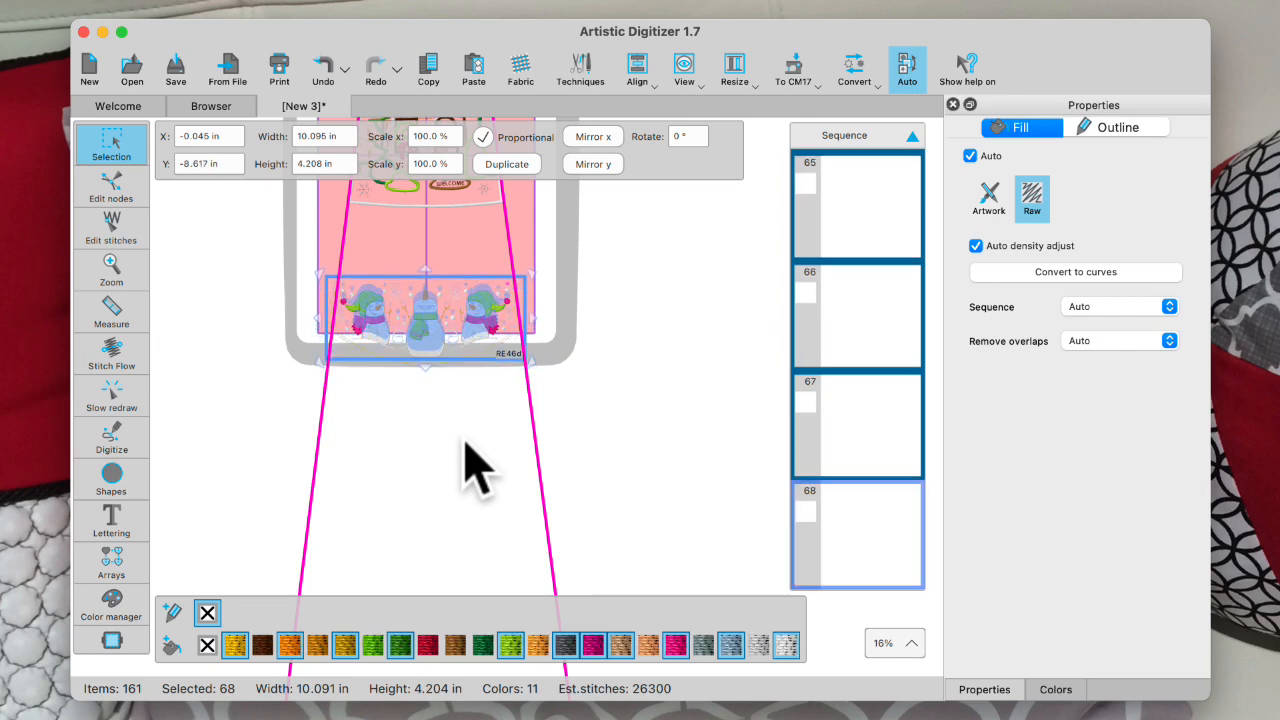
pyautogui.press('Up')
pyautogui.press('Up')
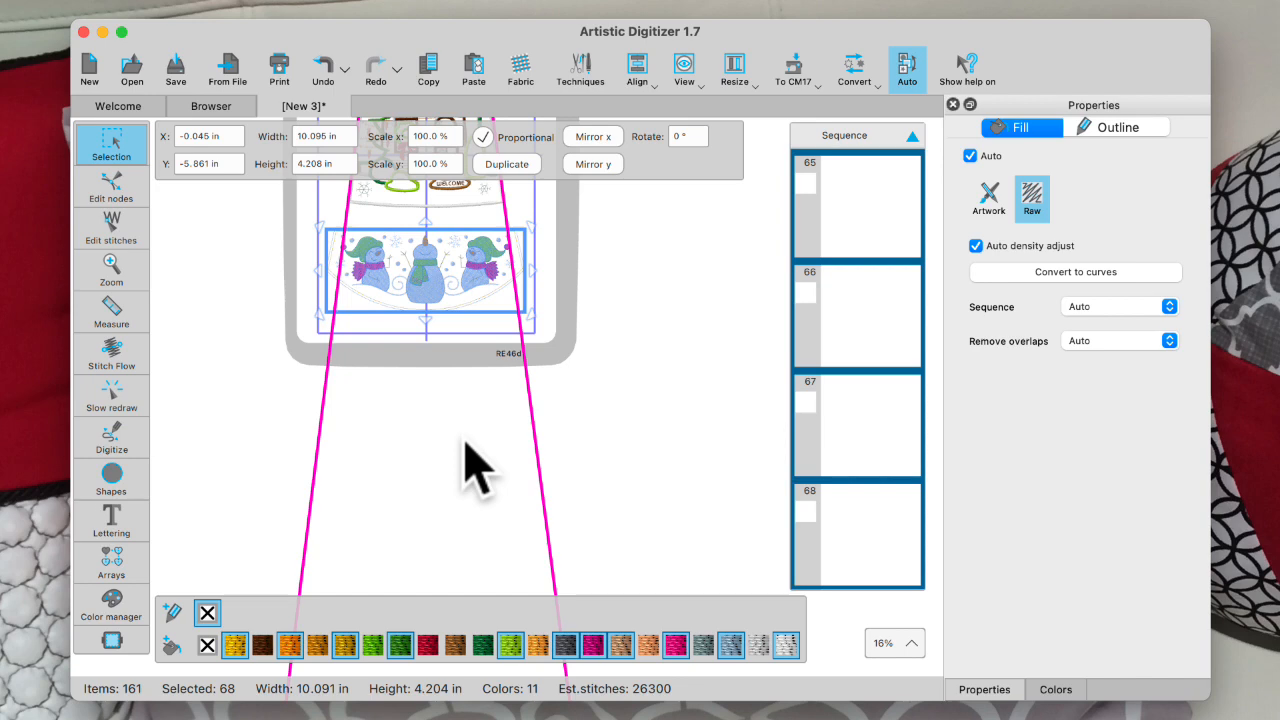
pyautogui.scroll(1, 427, 375)
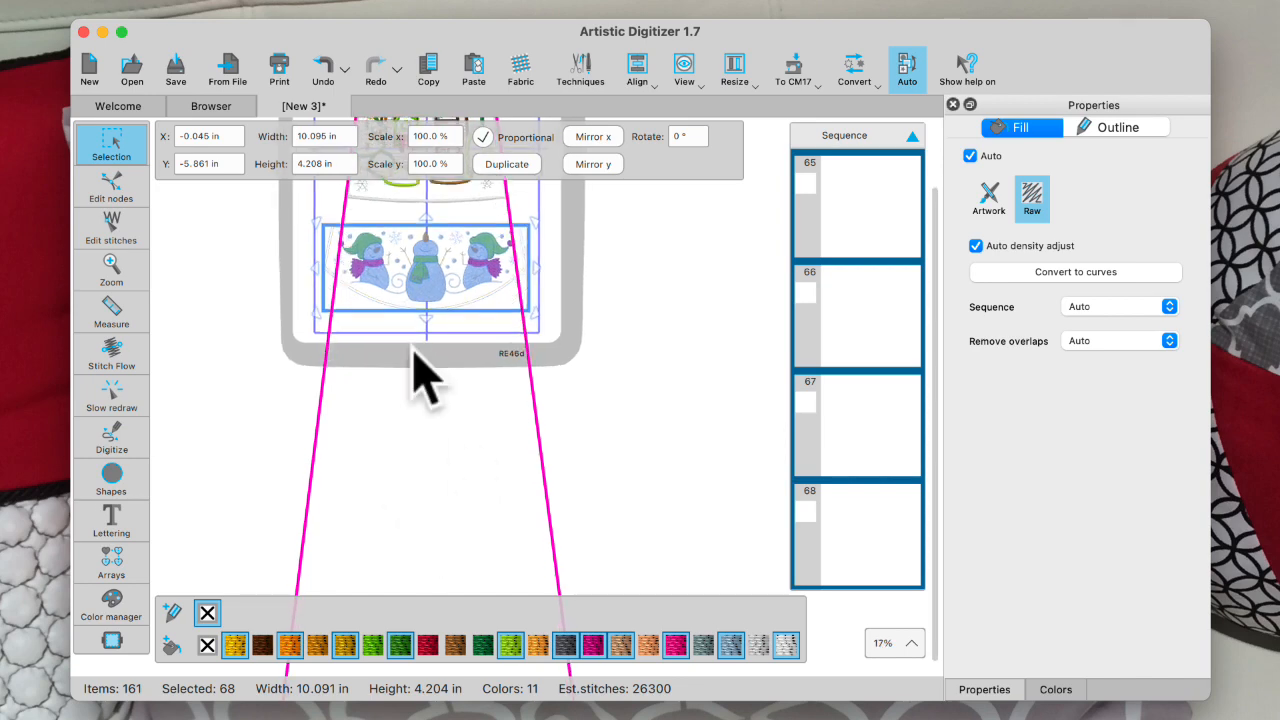
pyautogui.scroll(-1, 412, 347)
pyautogui.click(645, 296)
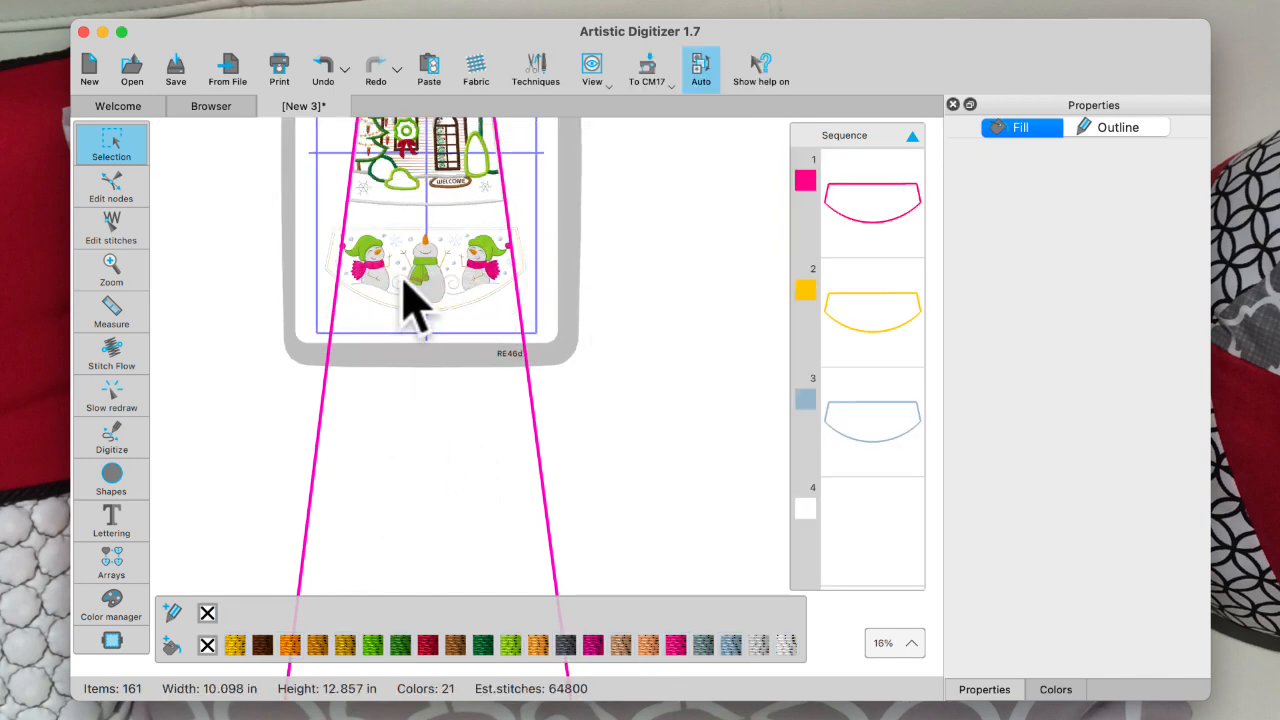
# Move the whole snowman block closer to the house block, to about Y -5.27 in, and deselect it.
pyautogui.scroll(5, 415, 300)
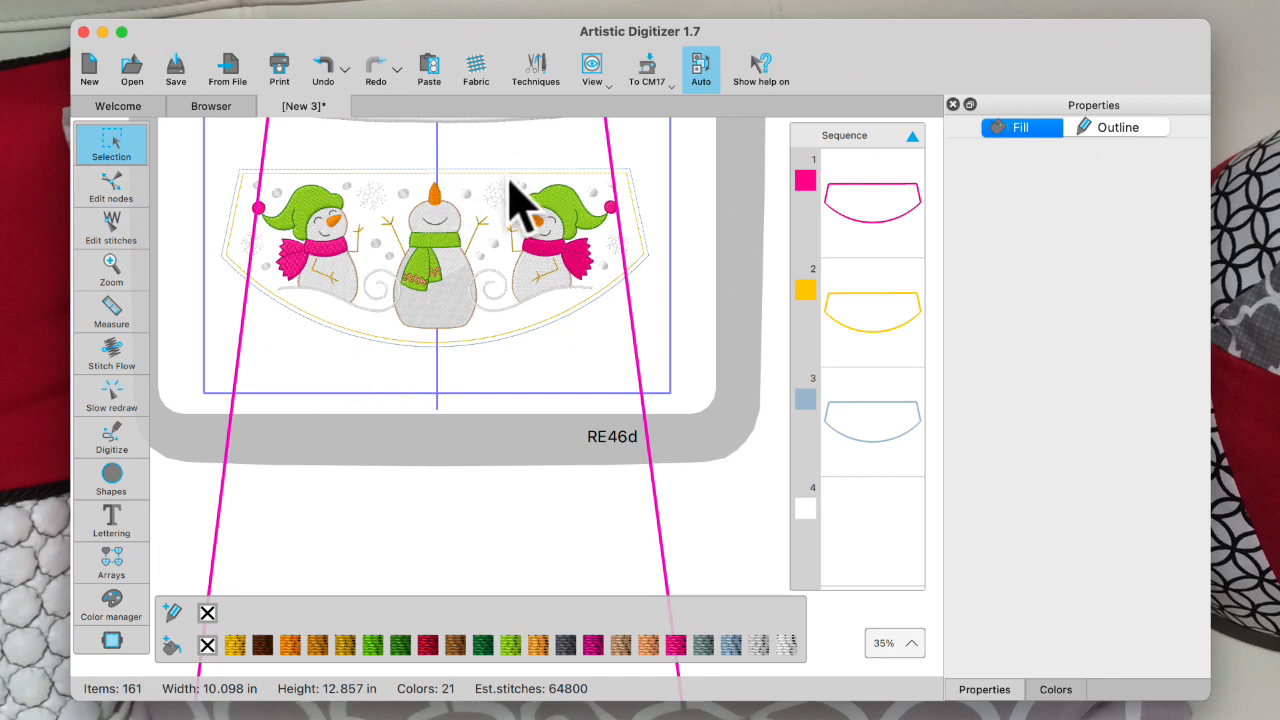
pyautogui.scroll(-1, 500, 181)
pyautogui.scroll(1, 490, 205)
pyautogui.scroll(3, 488, 243)
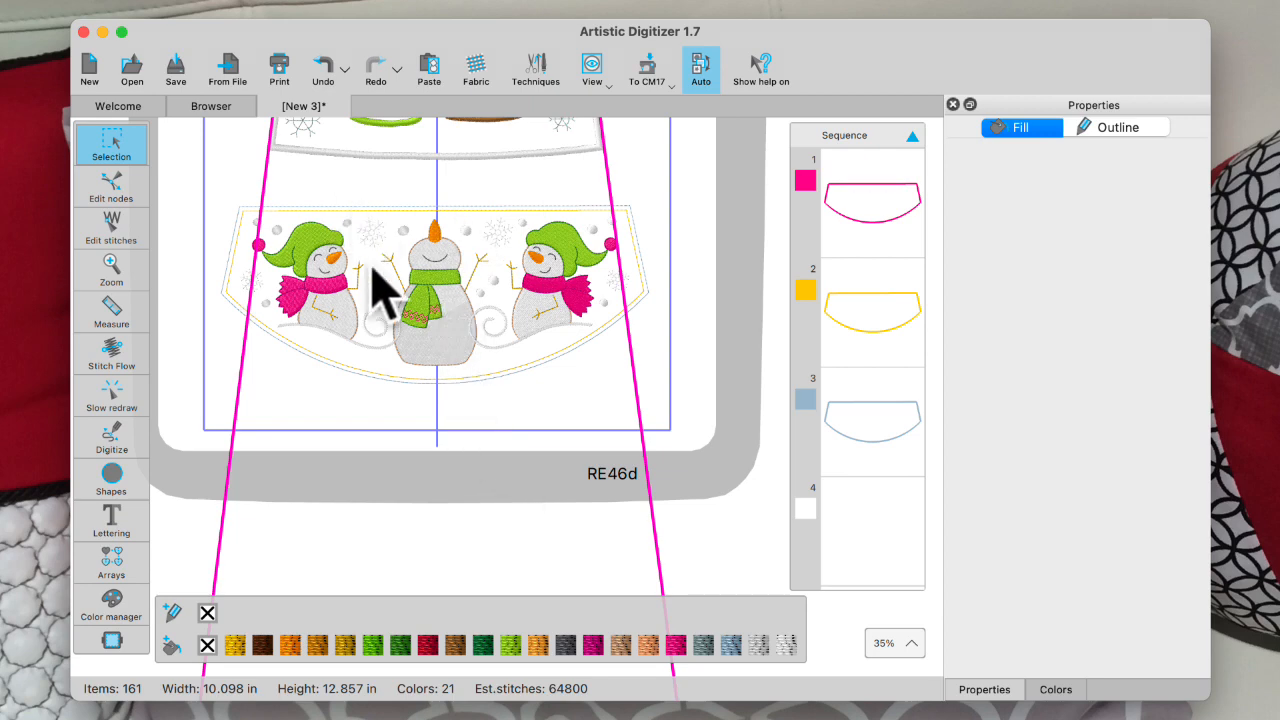
pyautogui.moveTo(192, 146); pyautogui.dragTo(690, 440)
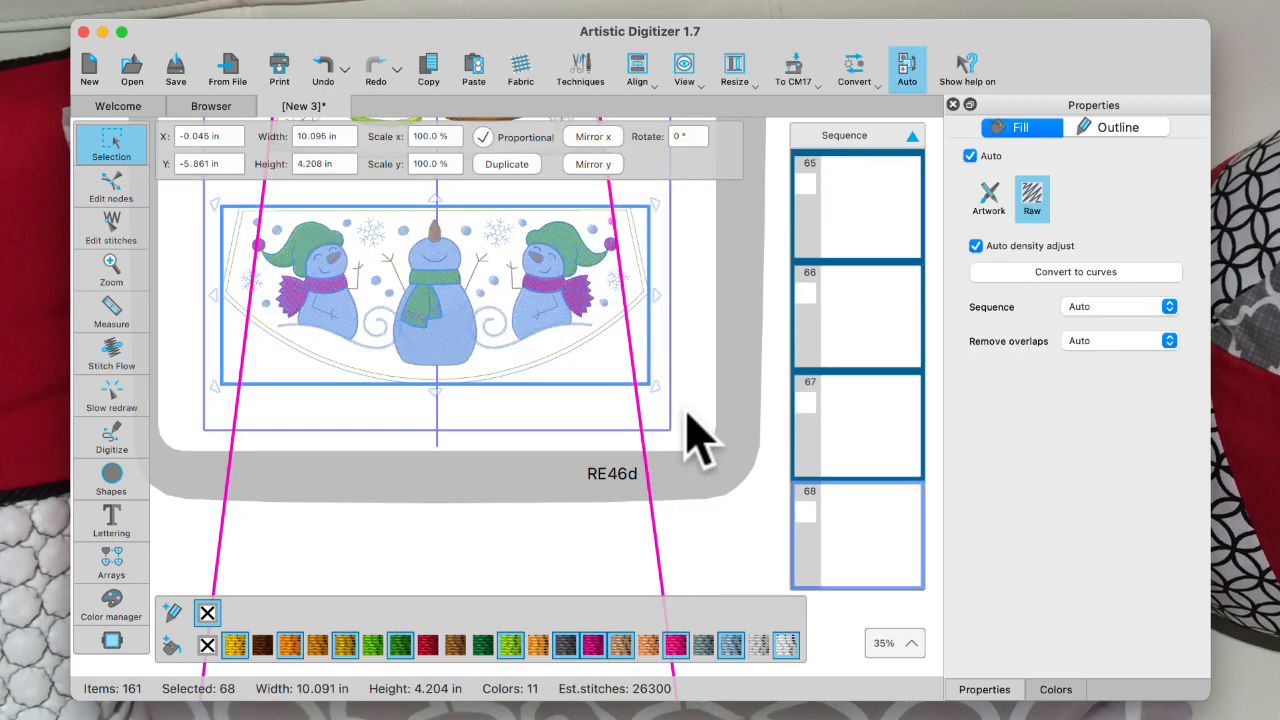
pyautogui.press('Up')
pyautogui.press('Up')
pyautogui.press('Up')
pyautogui.press('Up')
pyautogui.press('Up')
pyautogui.press('Up')
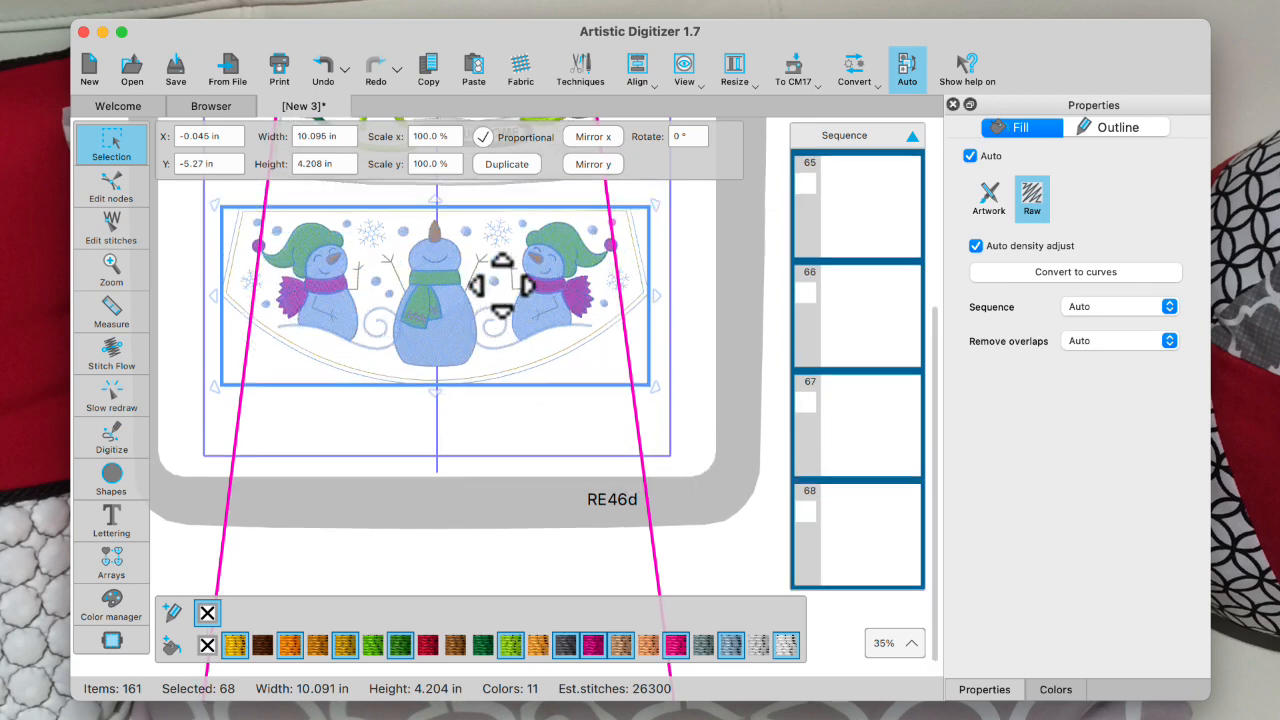
pyautogui.scroll(-2, 505, 287)
pyautogui.scroll(3, 503, 287)
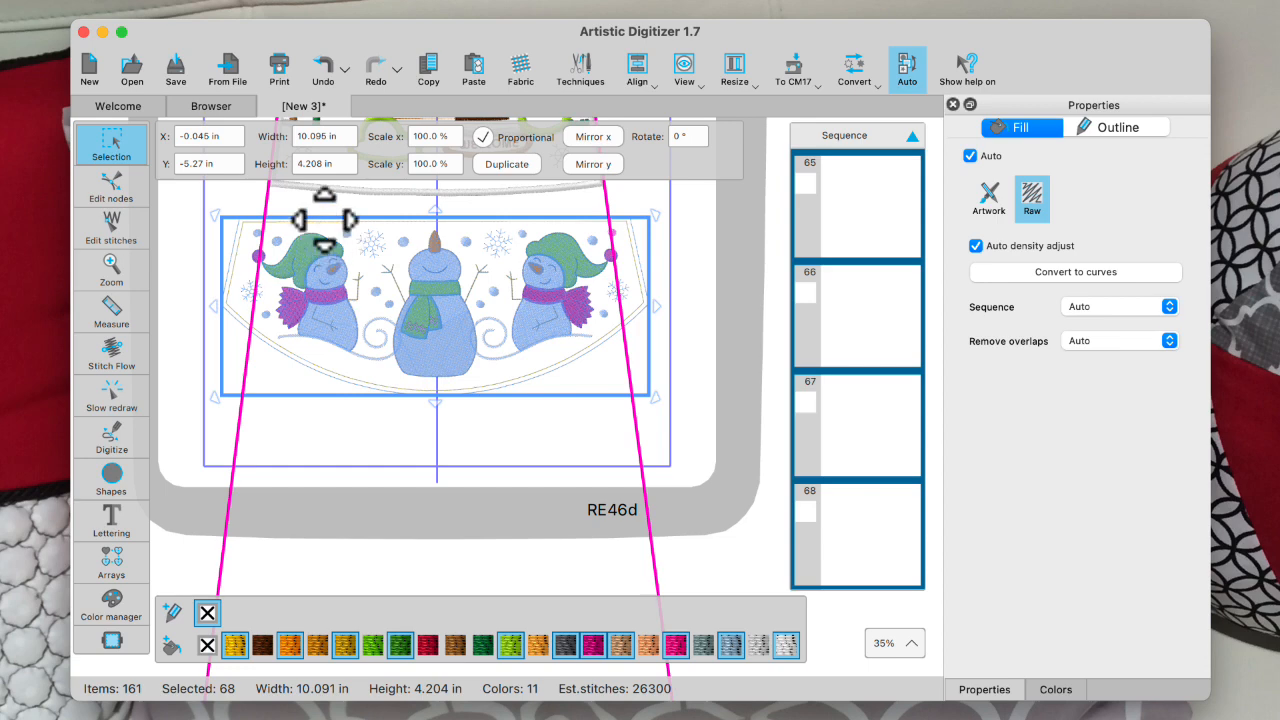
pyautogui.click(436, 450)
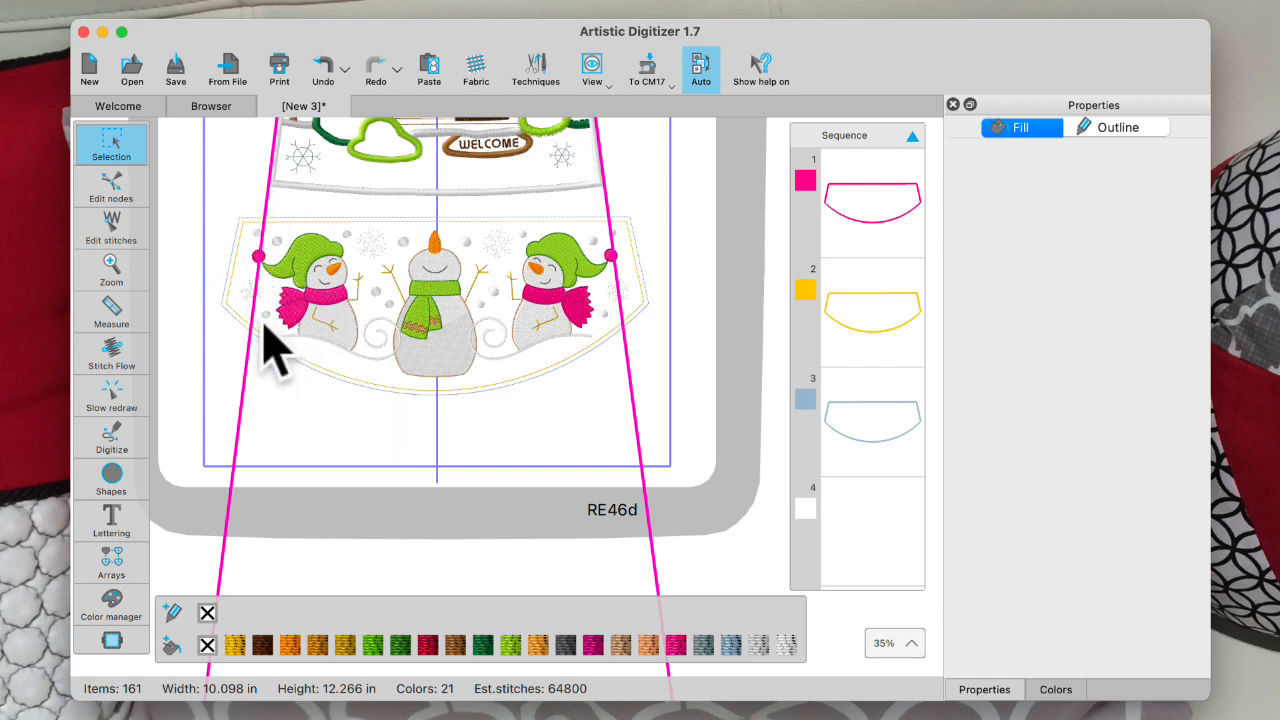
# Try moving the left snowman's body, hat and snow swirl together inward from the guideline, to about X -2.299 in.
pyautogui.scroll(3, 262, 340)
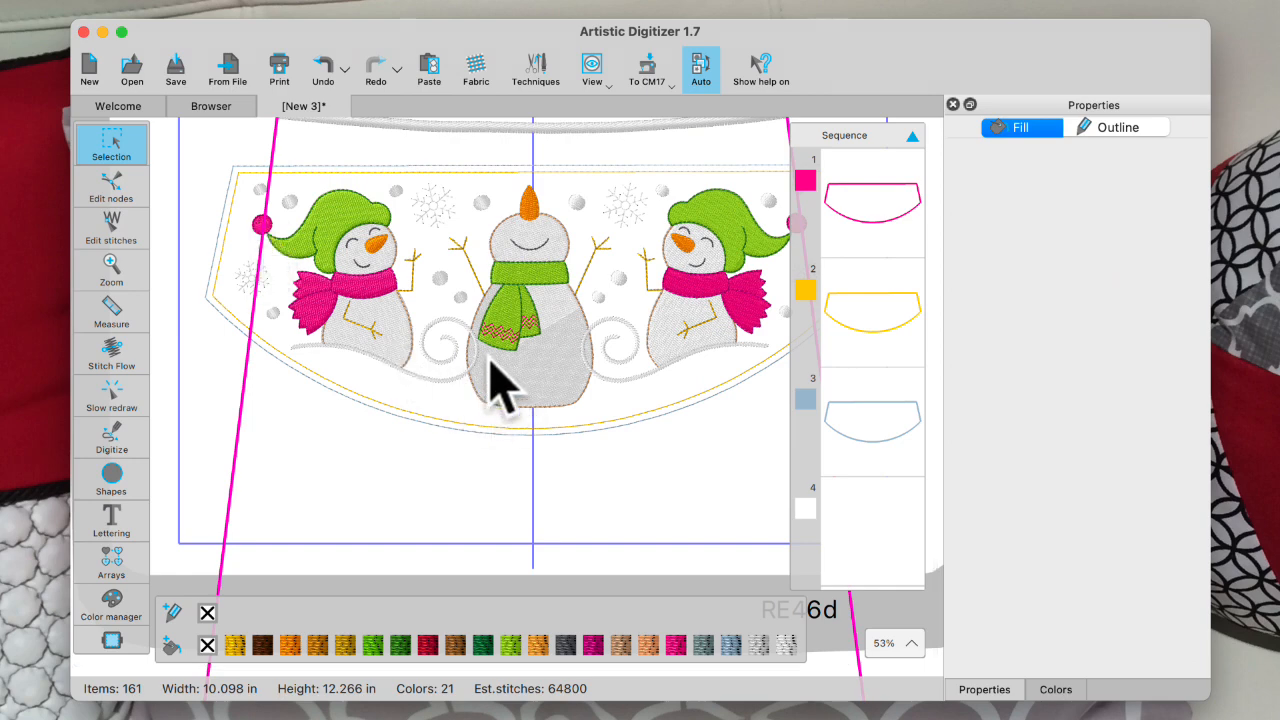
pyautogui.rightClick(280, 243)
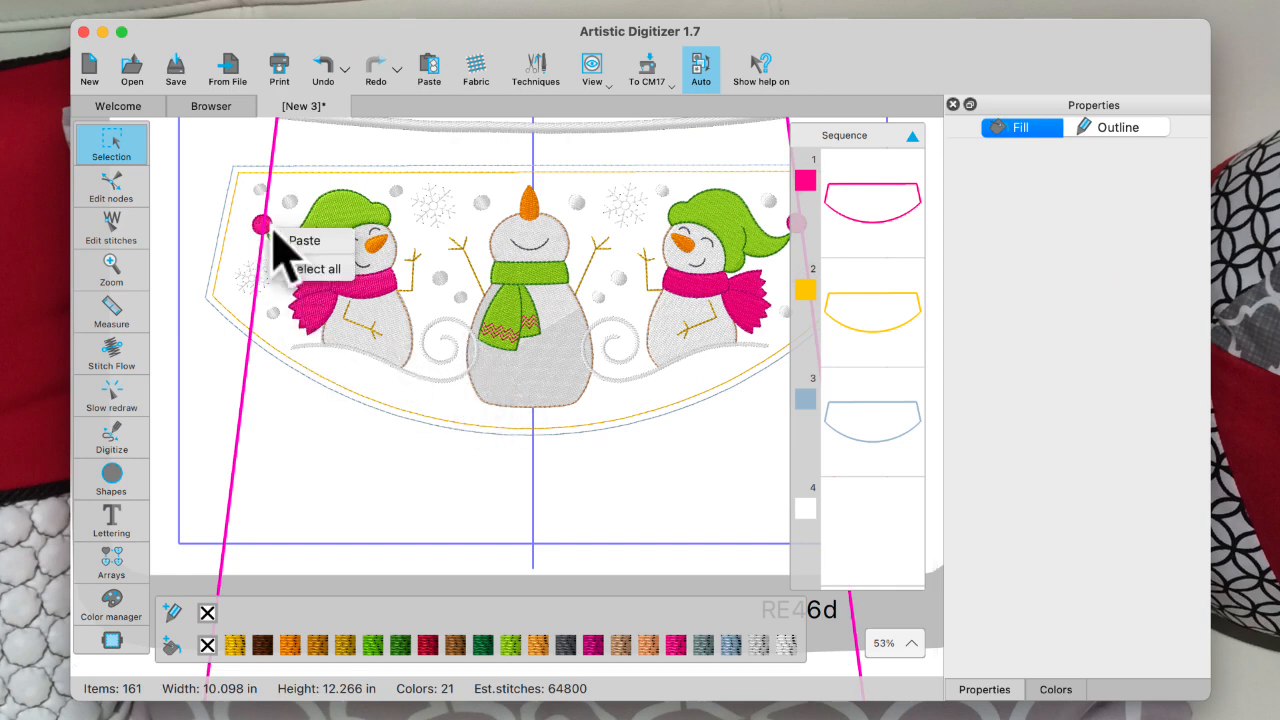
pyautogui.click(329, 214)
pyautogui.click(345, 225)
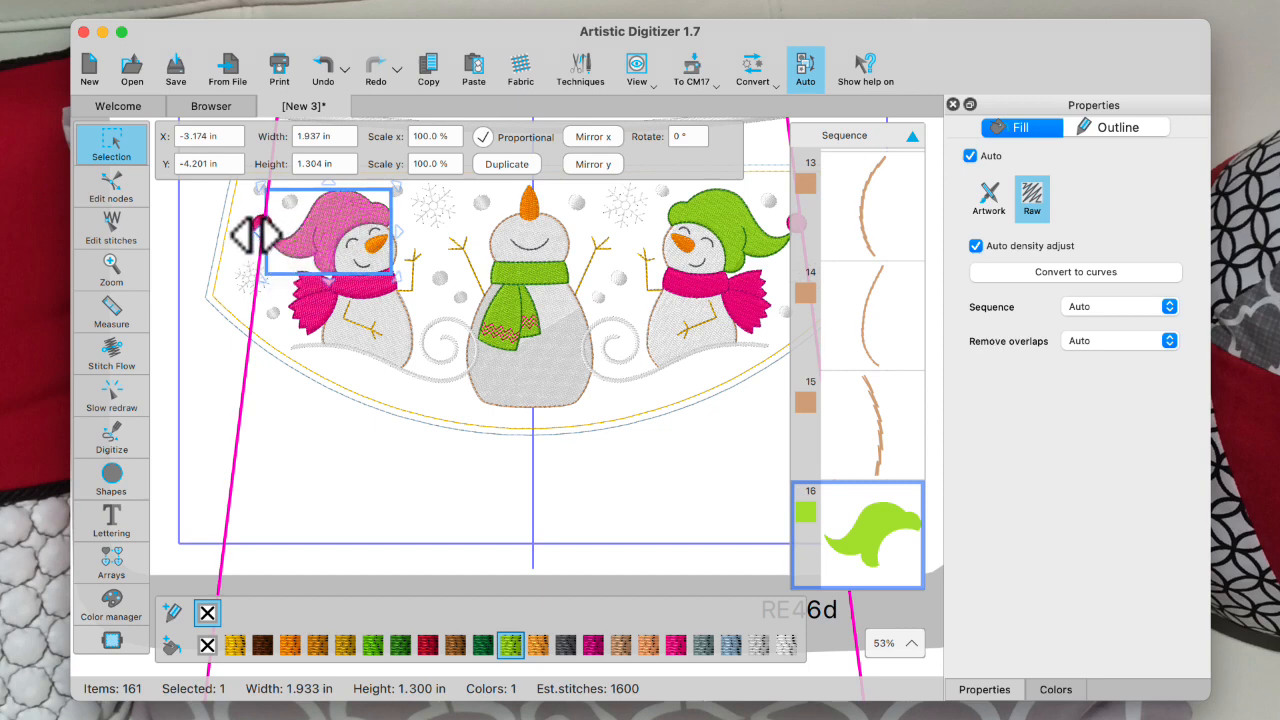
pyautogui.scroll(3, 250, 255)
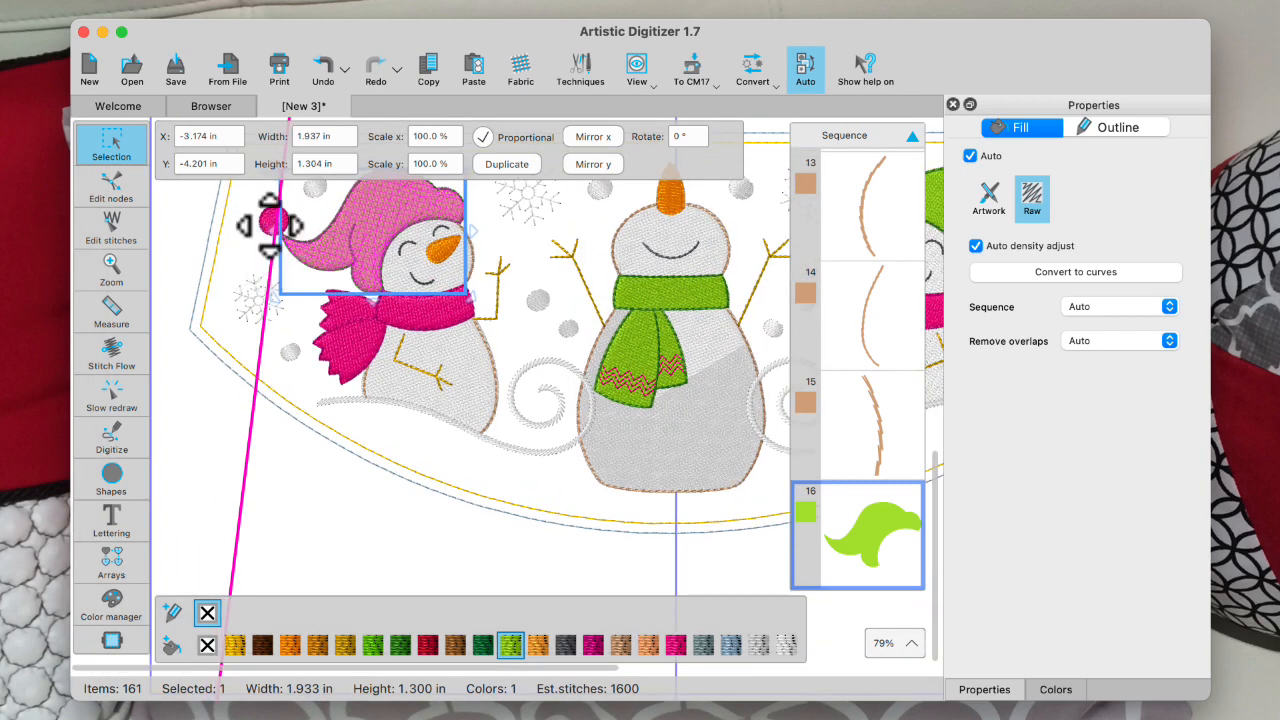
pyautogui.click(425, 268)
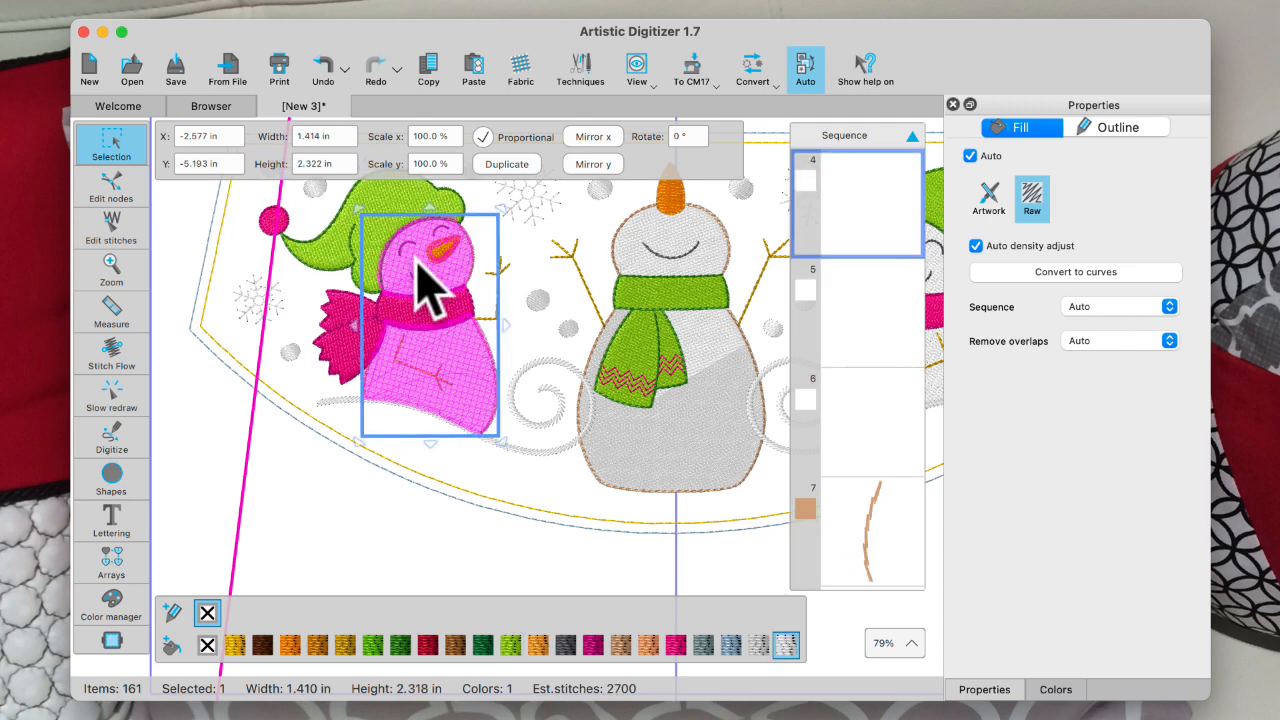
pyautogui.keyDown('shift'); pyautogui.click(545, 368); pyautogui.keyUp('shift')
pyautogui.keyDown('shift'); pyautogui.click(385, 198); pyautogui.keyUp('shift')
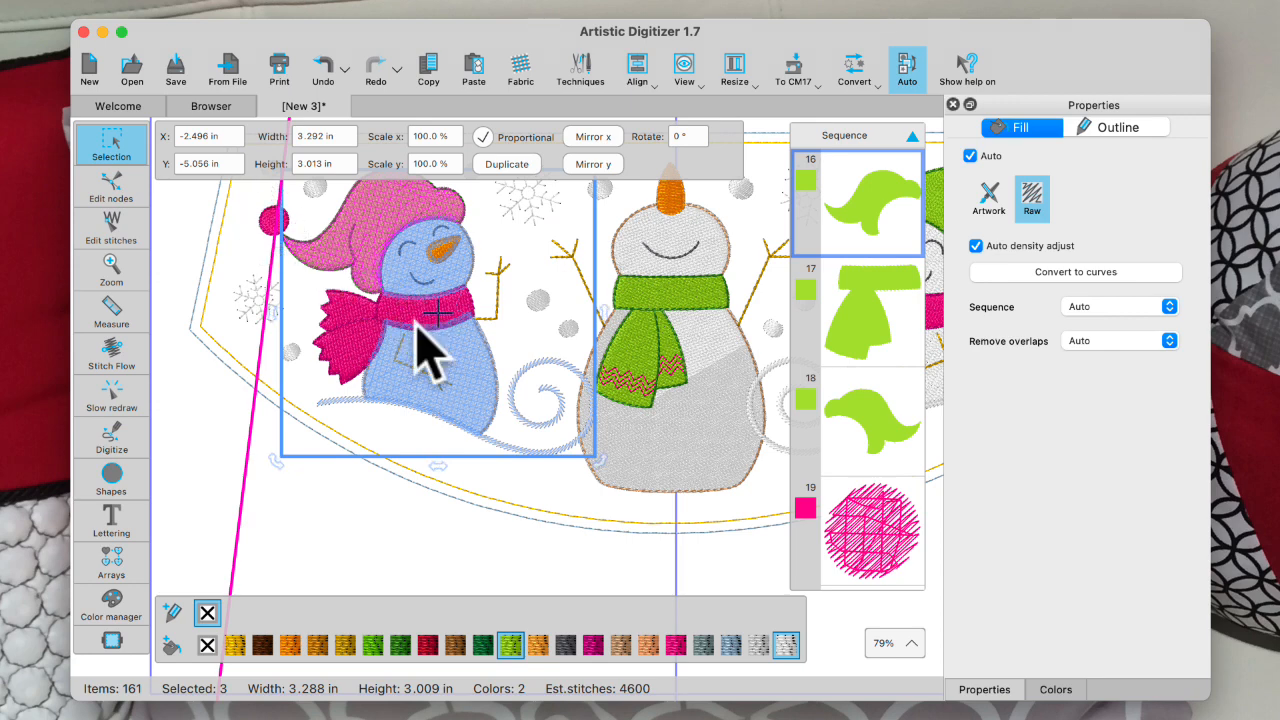
pyautogui.press('Right')
pyautogui.press('Right')
pyautogui.press('Right')
pyautogui.press('Right')
pyautogui.press('Right')
pyautogui.press('Right')
pyautogui.press('Right')
pyautogui.press('Right')
pyautogui.press('Right')
pyautogui.press('Right')
pyautogui.press('Right')
pyautogui.press('Right')
pyautogui.press('Right')
pyautogui.press('Right')
pyautogui.press('Right')
pyautogui.press('Right')
pyautogui.press('Right')
pyautogui.press('Right')
pyautogui.press('Right')
pyautogui.press('Right')
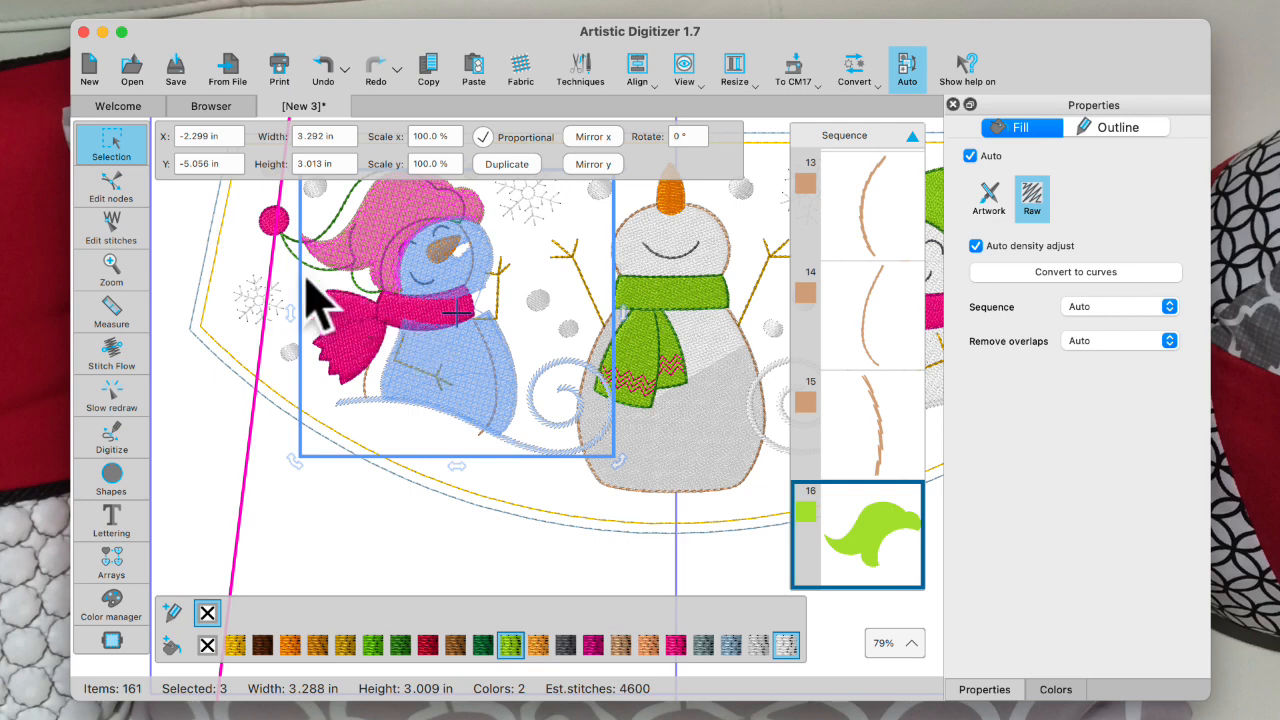
# Undo the left snowman pieces' shift and the snowman block's last upward move, and clear the selection.
pyautogui.click(323, 62)
pyautogui.click(325, 64)
pyautogui.click(327, 67)
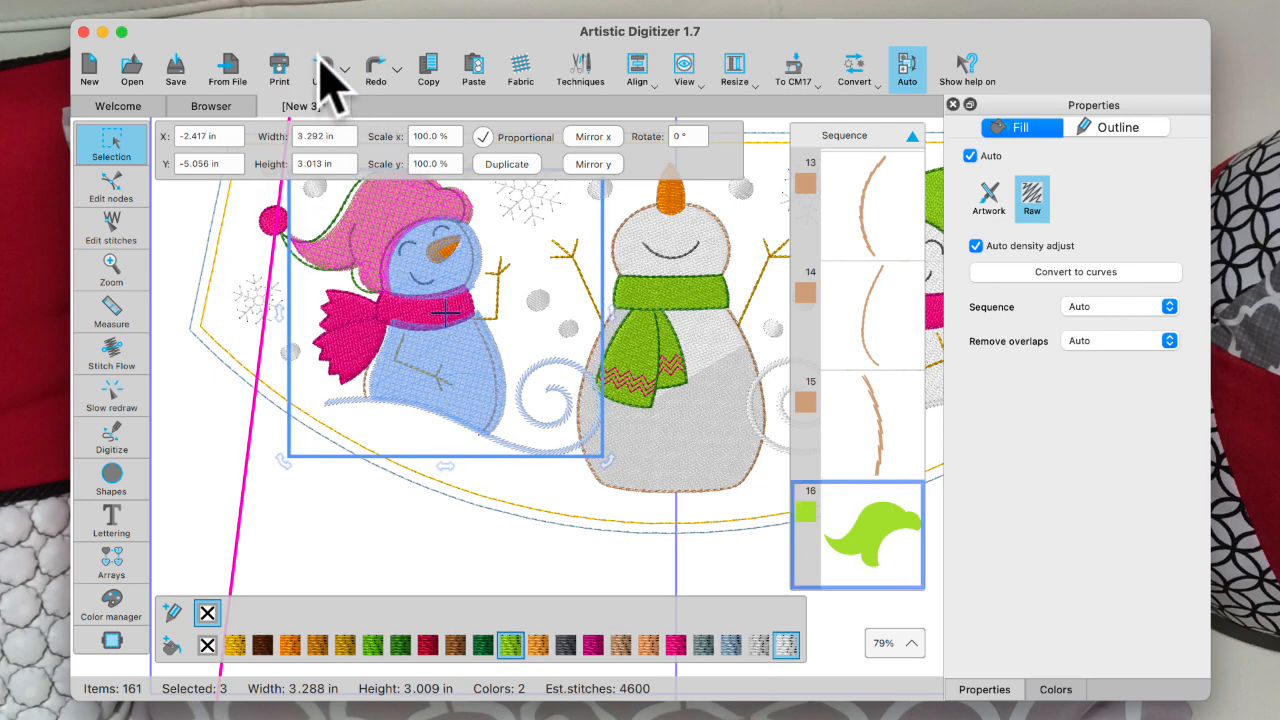
pyautogui.click(328, 69)
pyautogui.click(328, 69)
pyautogui.click(328, 70)
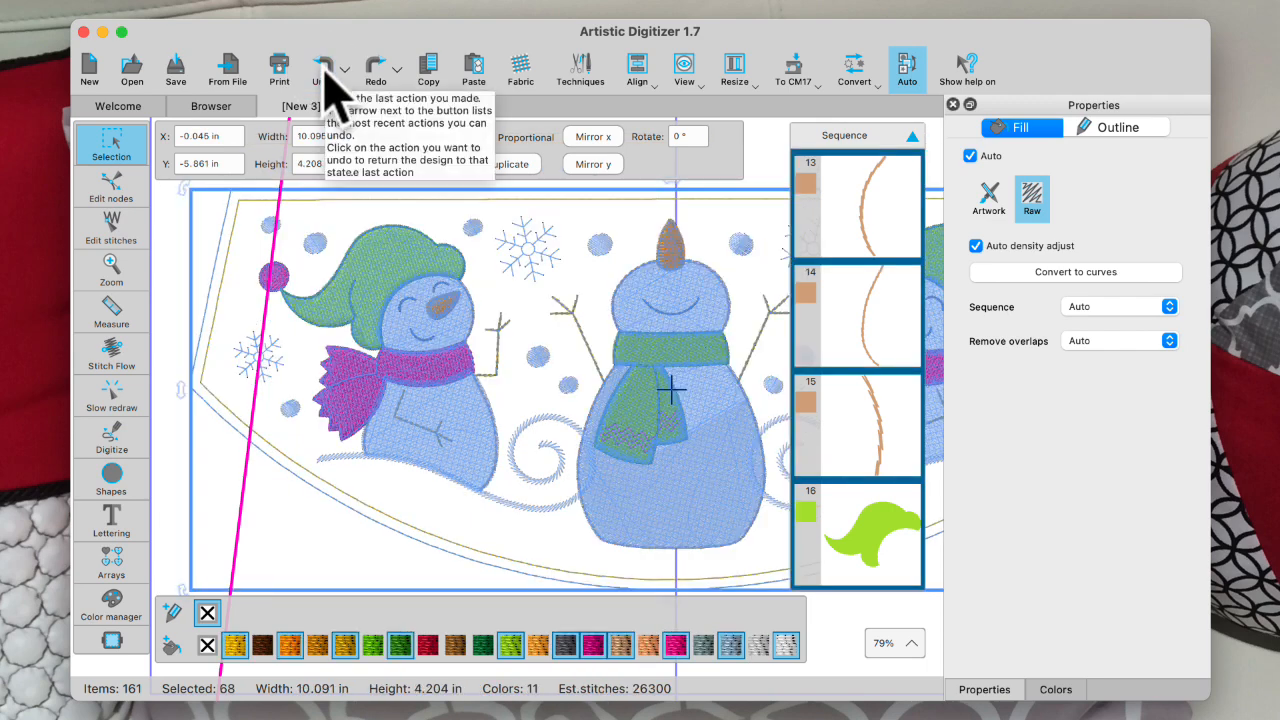
pyautogui.click(171, 214)
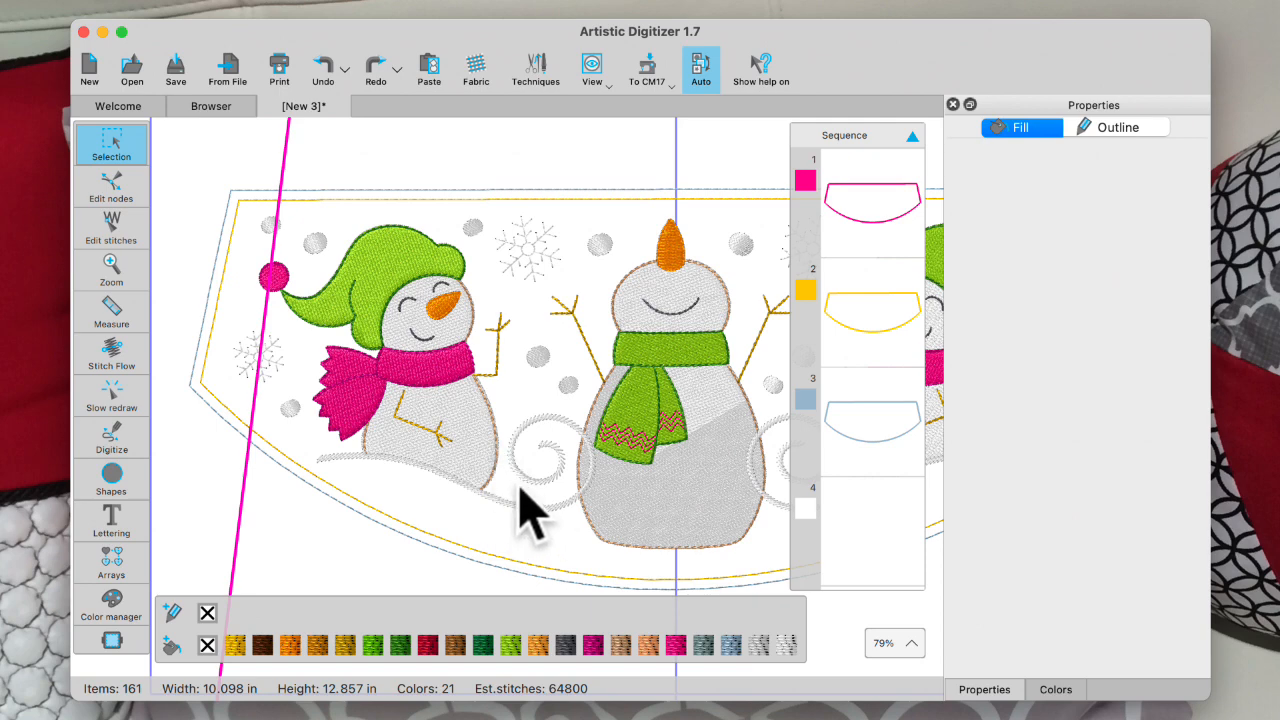
# Select the left snowman together with its surrounding snowflakes, snow dots and snow swirl.
pyautogui.hscroll(3, 515, 510)
pyautogui.hscroll(2, 518, 480)
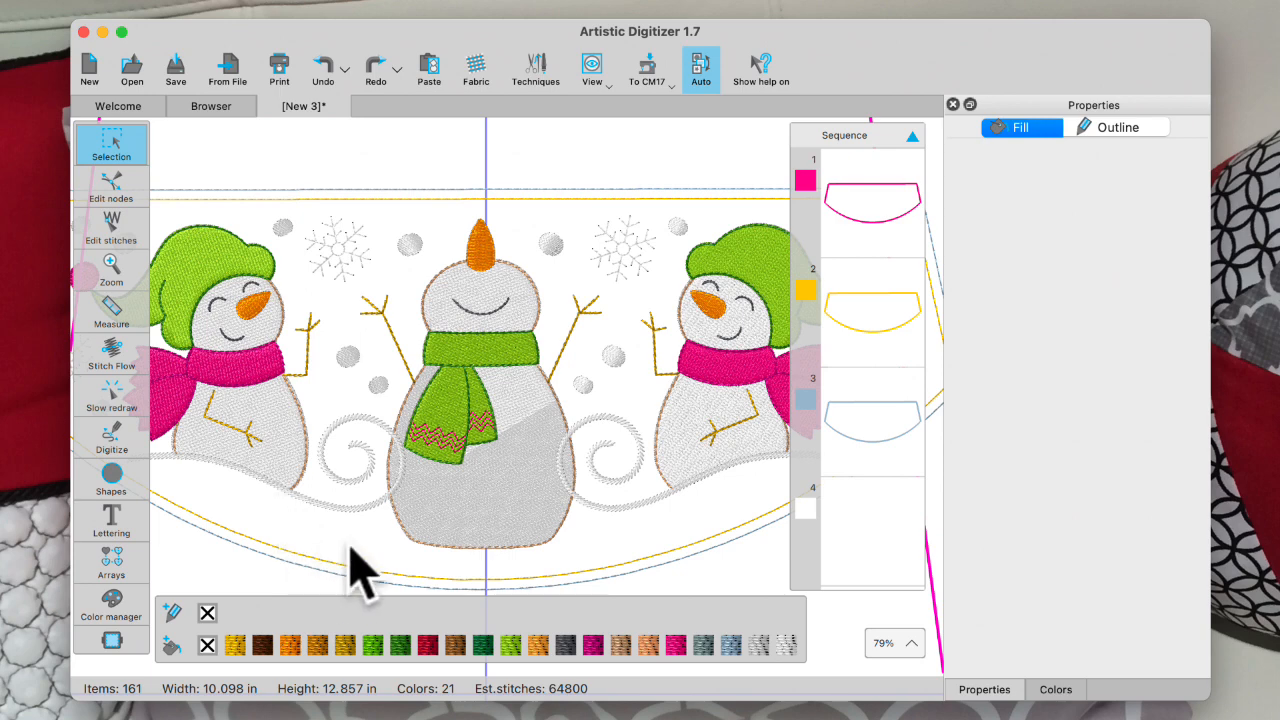
pyautogui.scroll(-3, 366, 534)
pyautogui.scroll(-1, 366, 540)
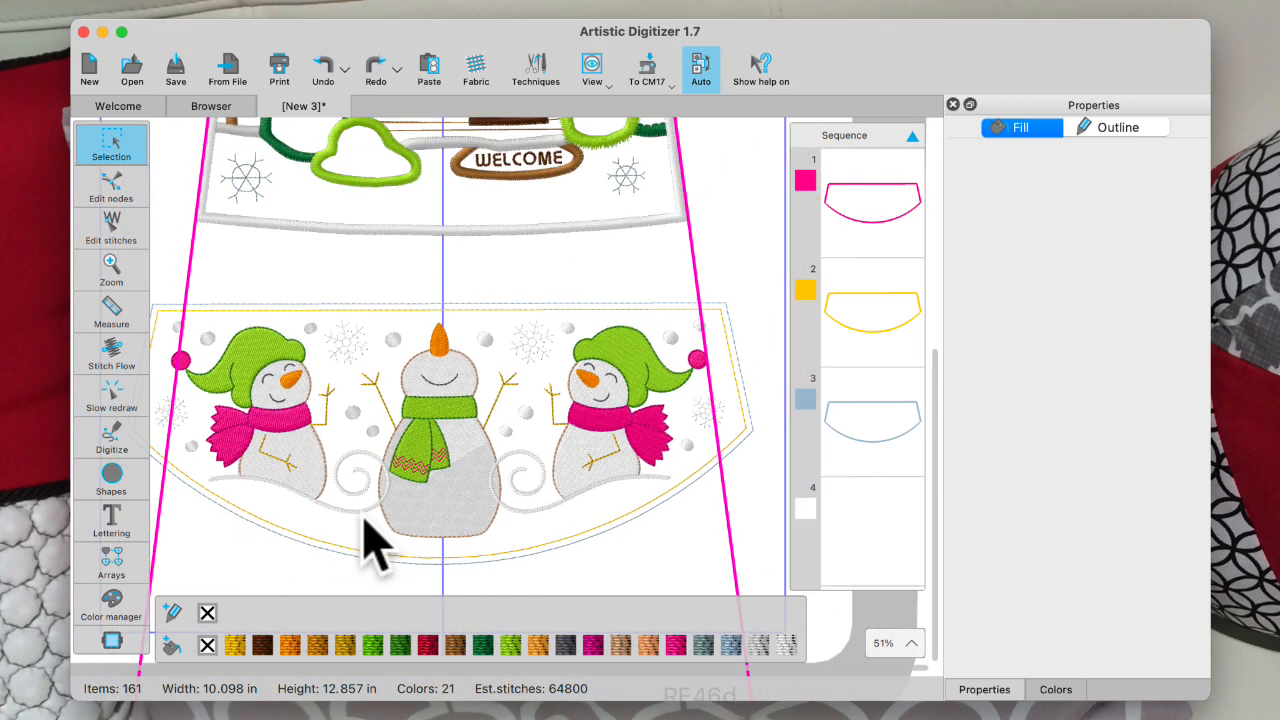
pyautogui.scroll(-1, 360, 505)
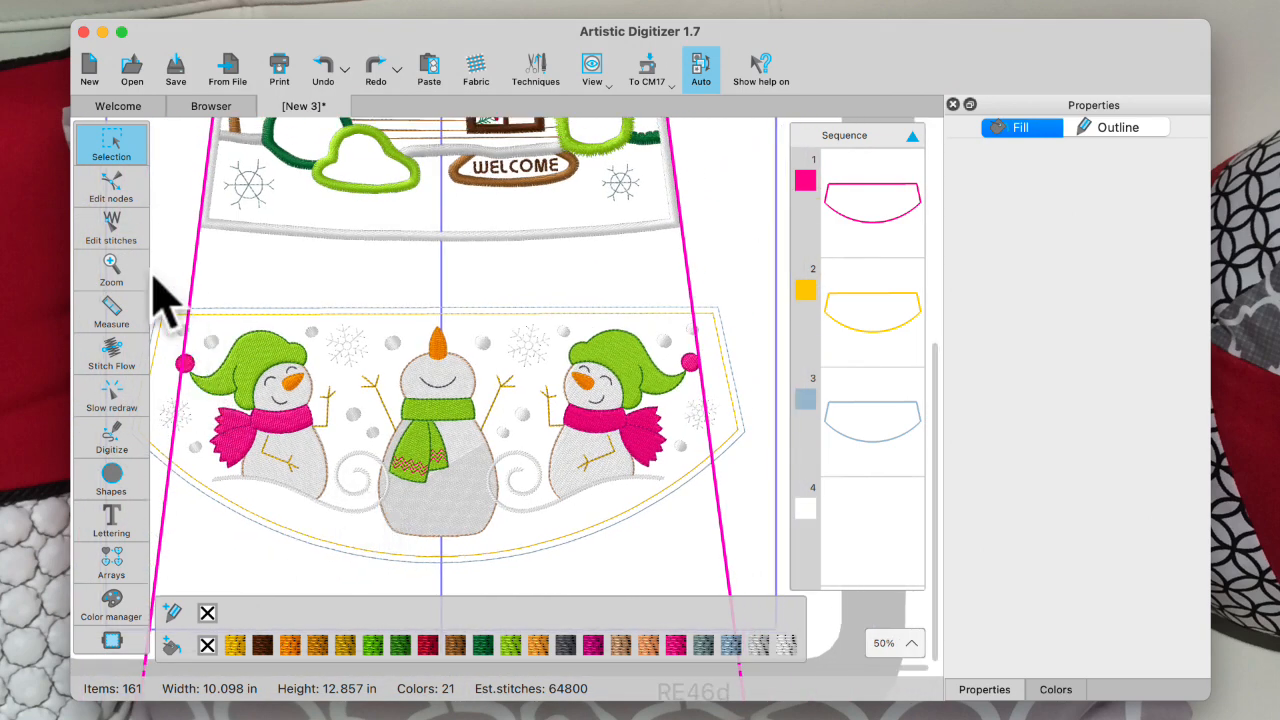
pyautogui.click(165, 335)
pyautogui.moveTo(166, 334); pyautogui.dragTo(438, 558)
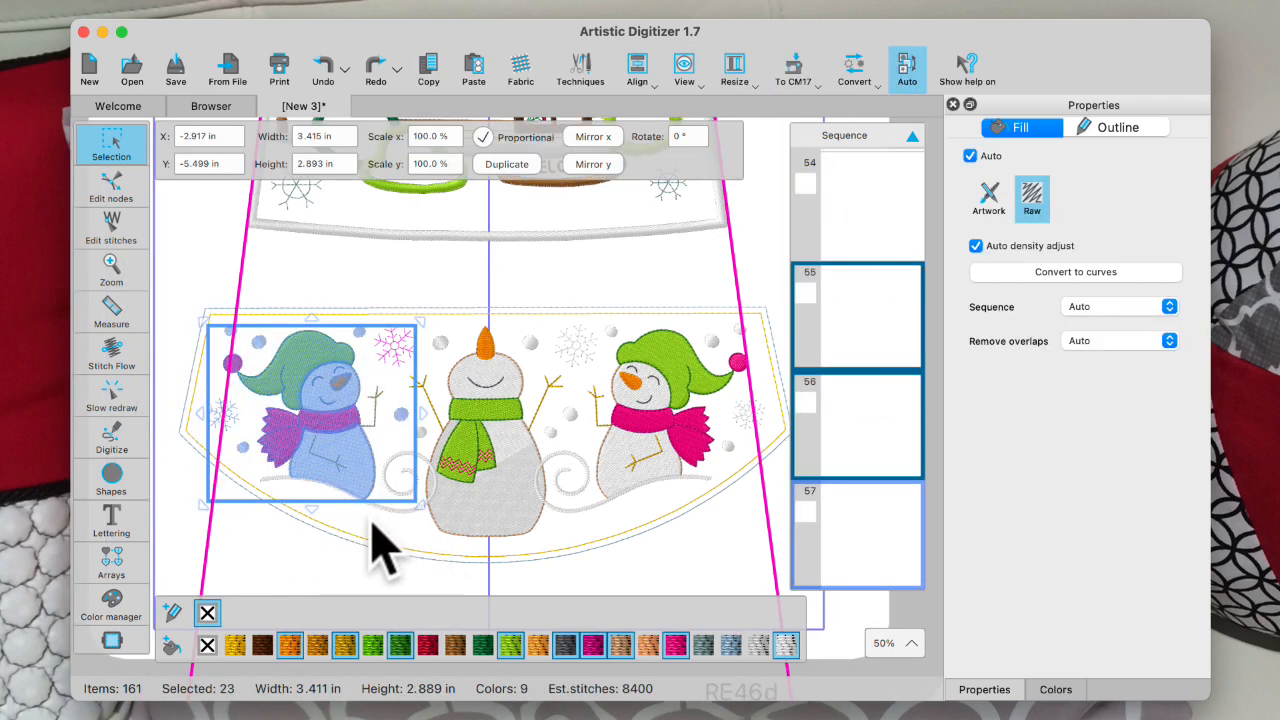
pyautogui.scroll(3, 372, 522)
pyautogui.rightClick(421, 512)
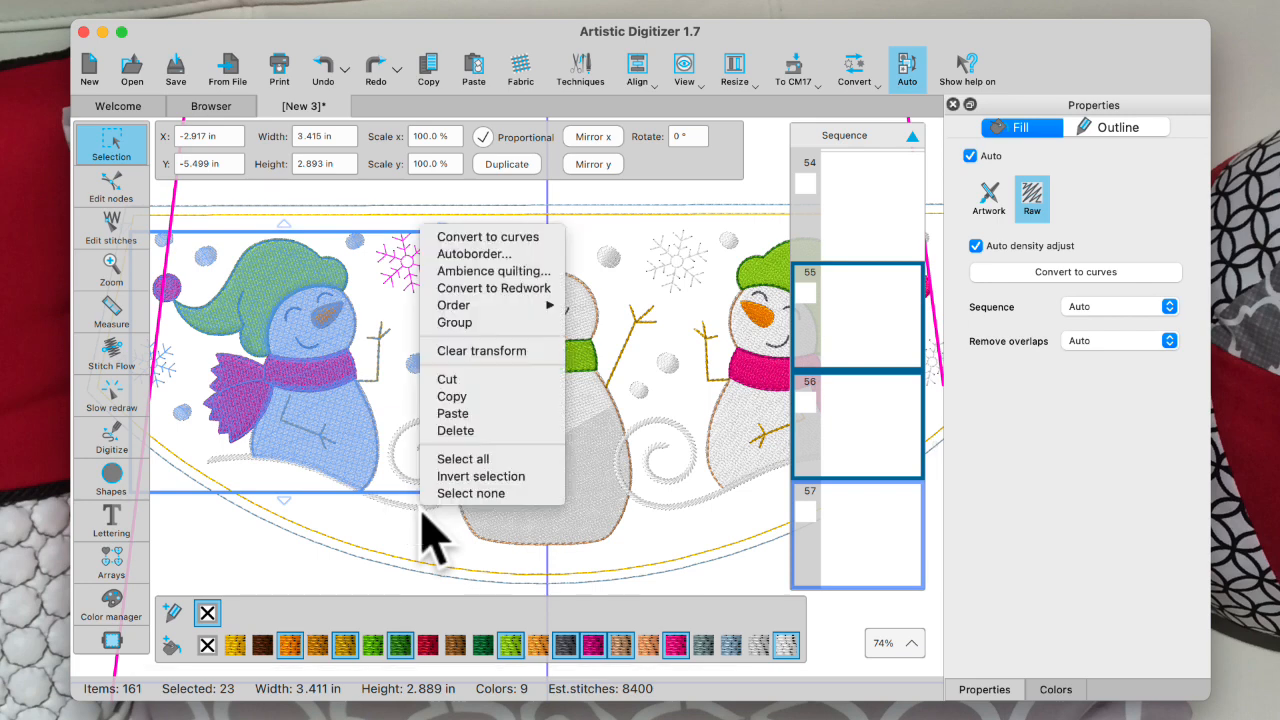
pyautogui.click(404, 506)
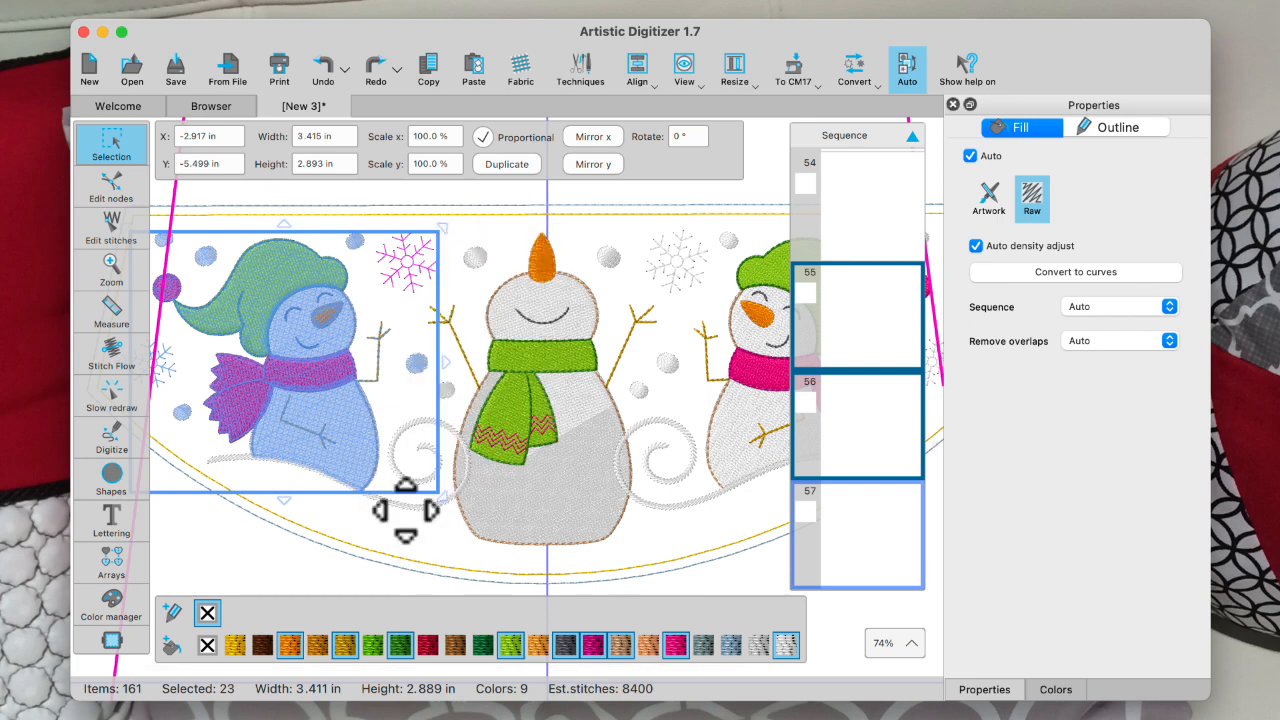
pyautogui.click(405, 510)
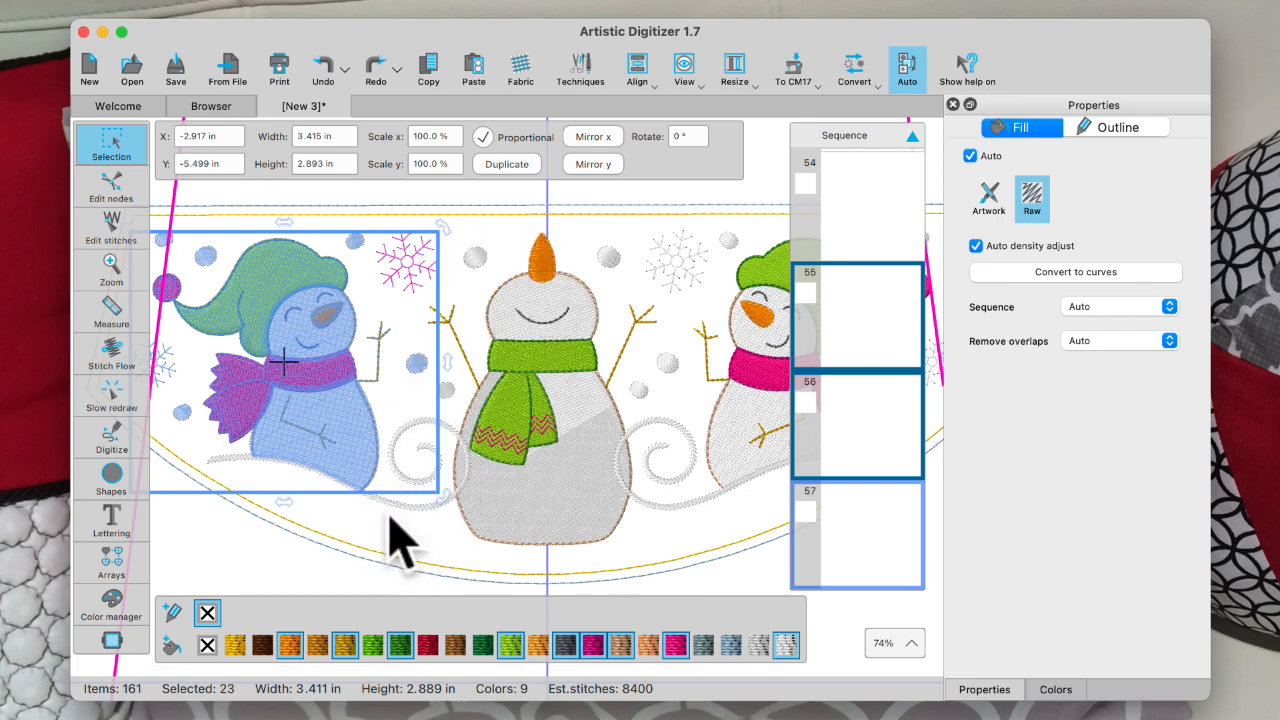
pyautogui.hscroll(3, 410, 538)
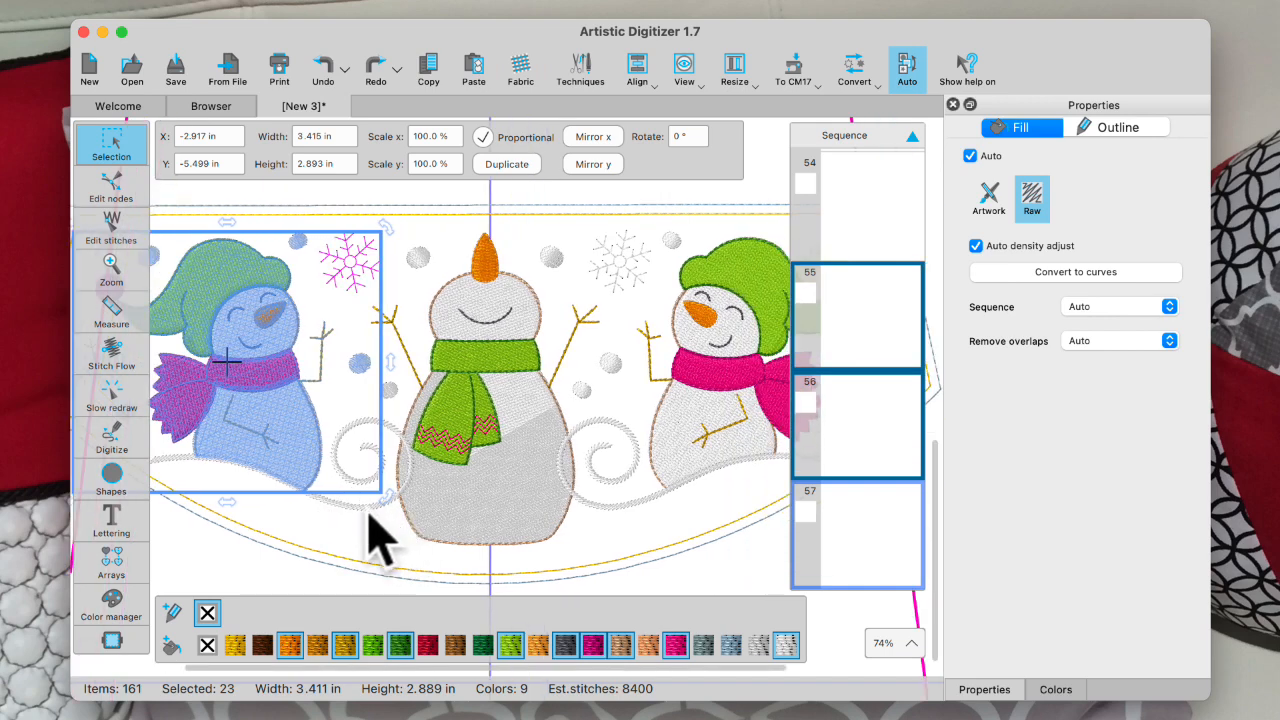
pyautogui.keyDown('shift'); pyautogui.click(370, 520); pyautogui.keyUp('shift')
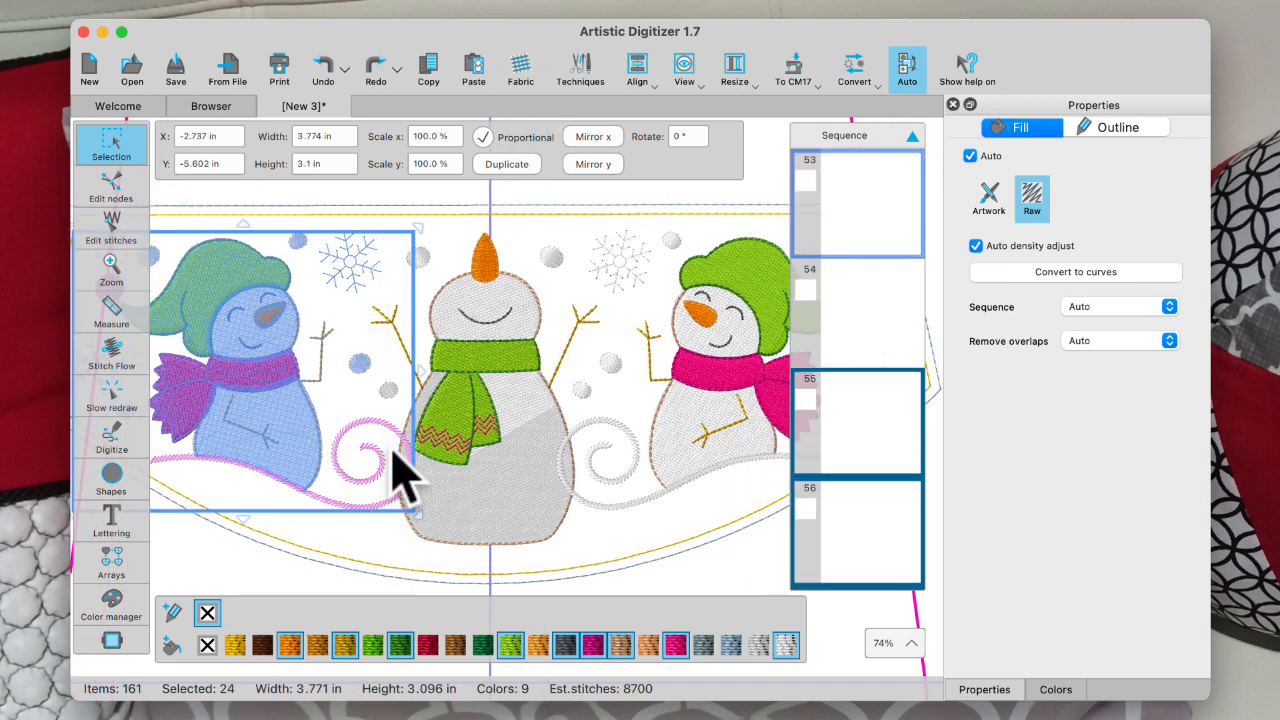
# Try shifting the left snowman group inward from the guideline, to X -2.422 in.
pyautogui.press('Right')
pyautogui.press('Right')
pyautogui.press('Right')
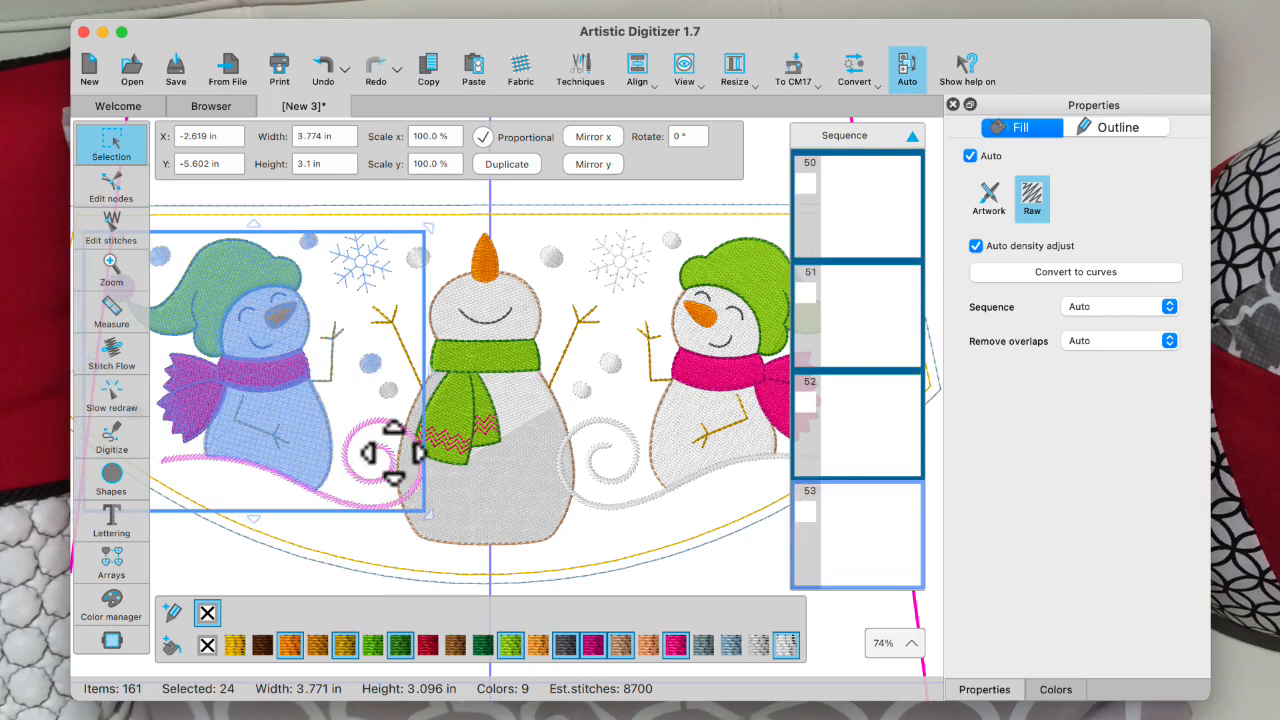
pyautogui.press('Right')
pyautogui.press('Right')
pyautogui.press('Right')
pyautogui.press('Right')
pyautogui.press('Right')
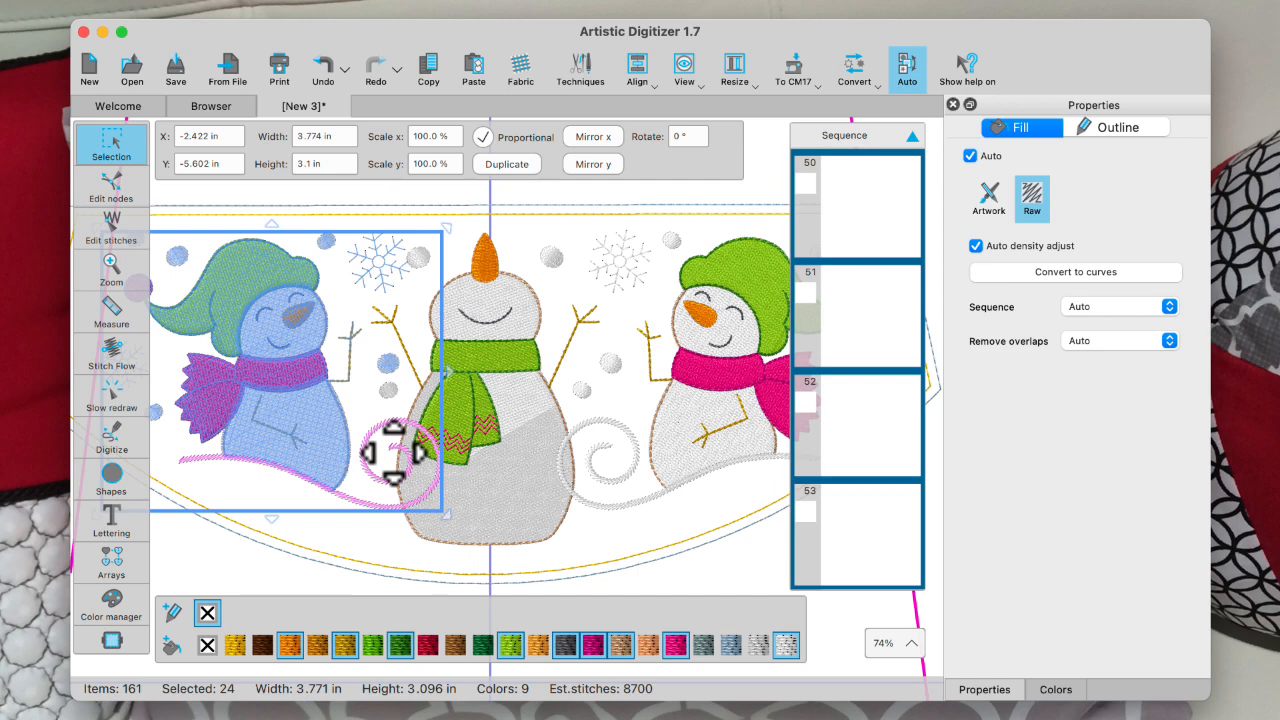
# Lower the left snowman group to Y -5.76 in and deselect it.
pyautogui.press('Down')
pyautogui.press('Down')
pyautogui.press('Down')
pyautogui.press('Down')
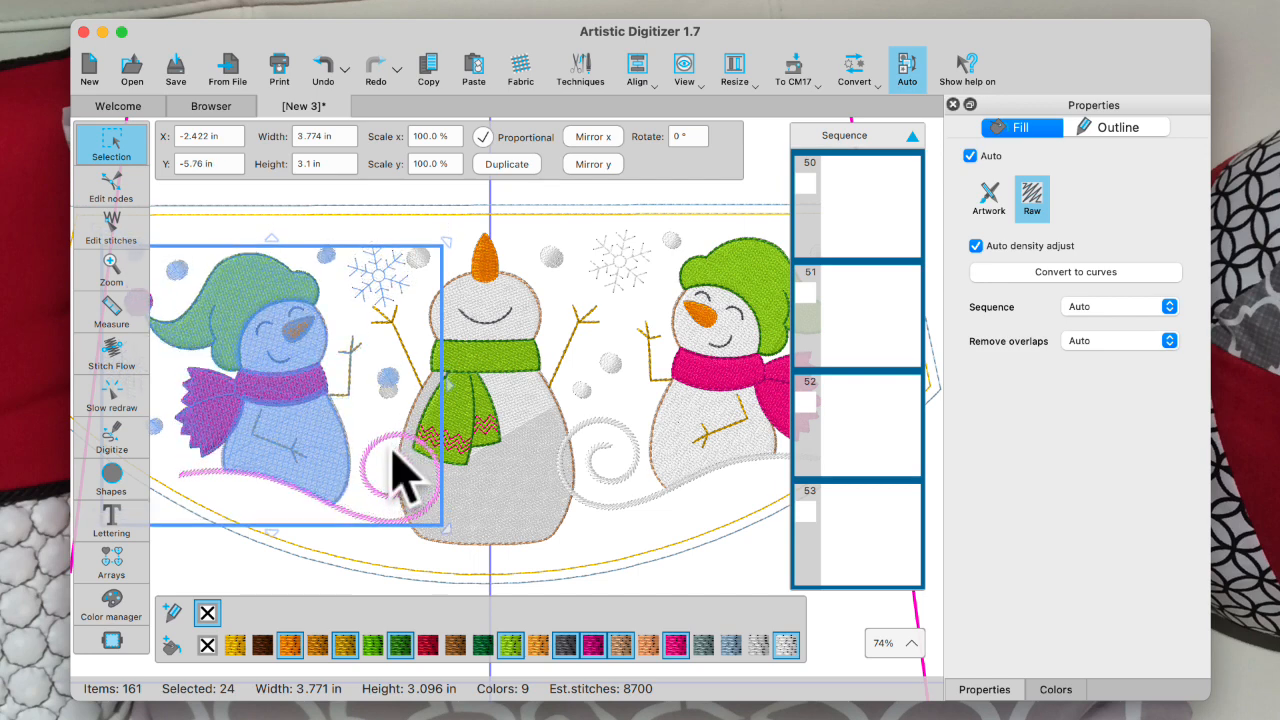
pyautogui.press('Down')
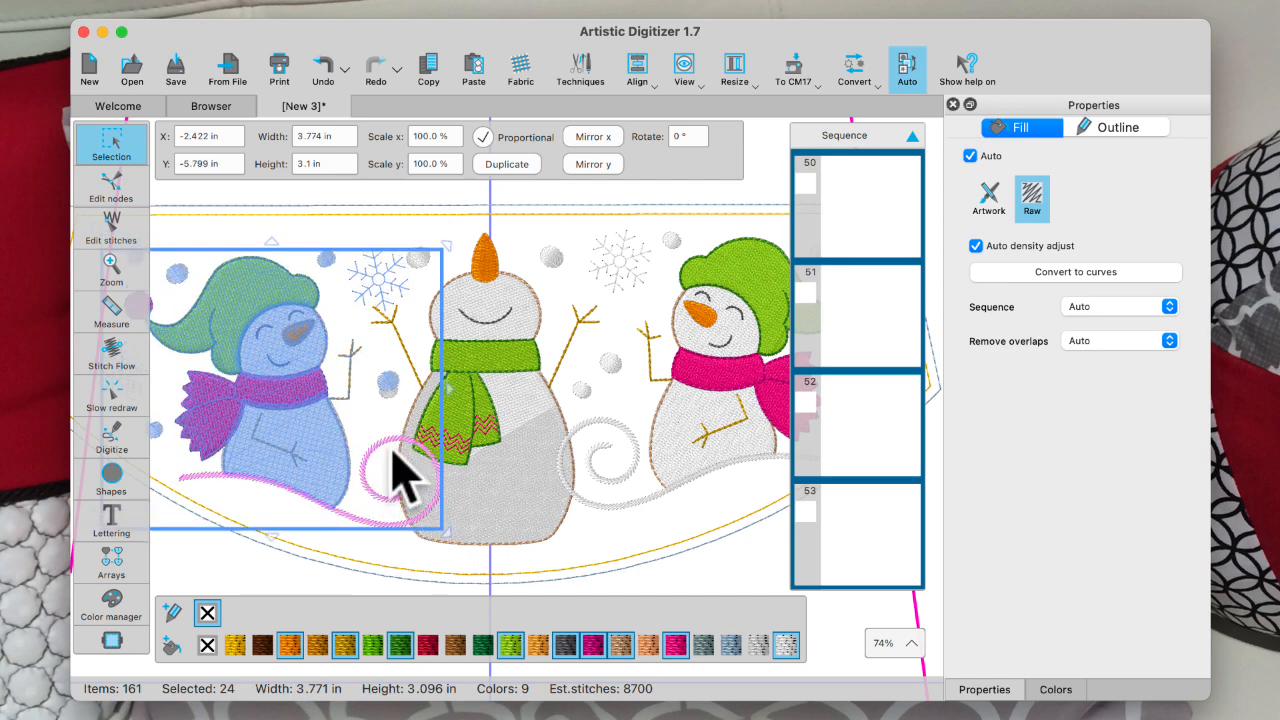
pyautogui.press('Up')
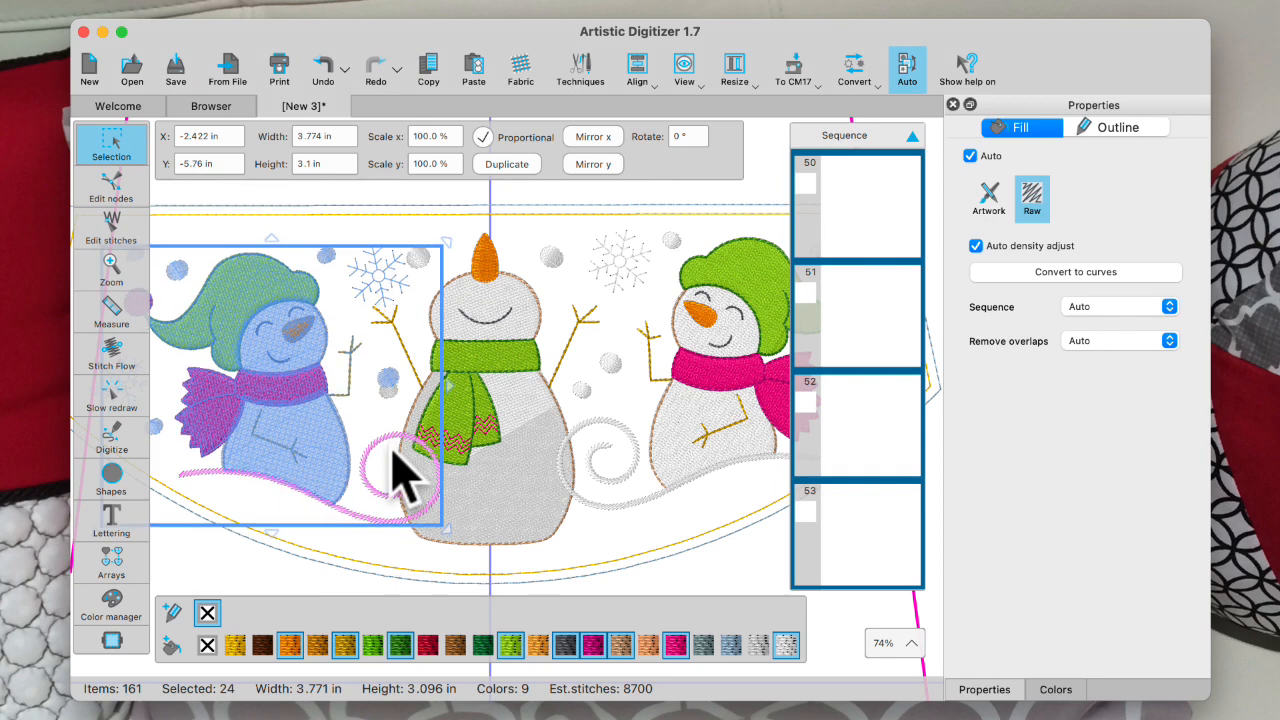
pyautogui.click(391, 457)
pyautogui.click(280, 572)
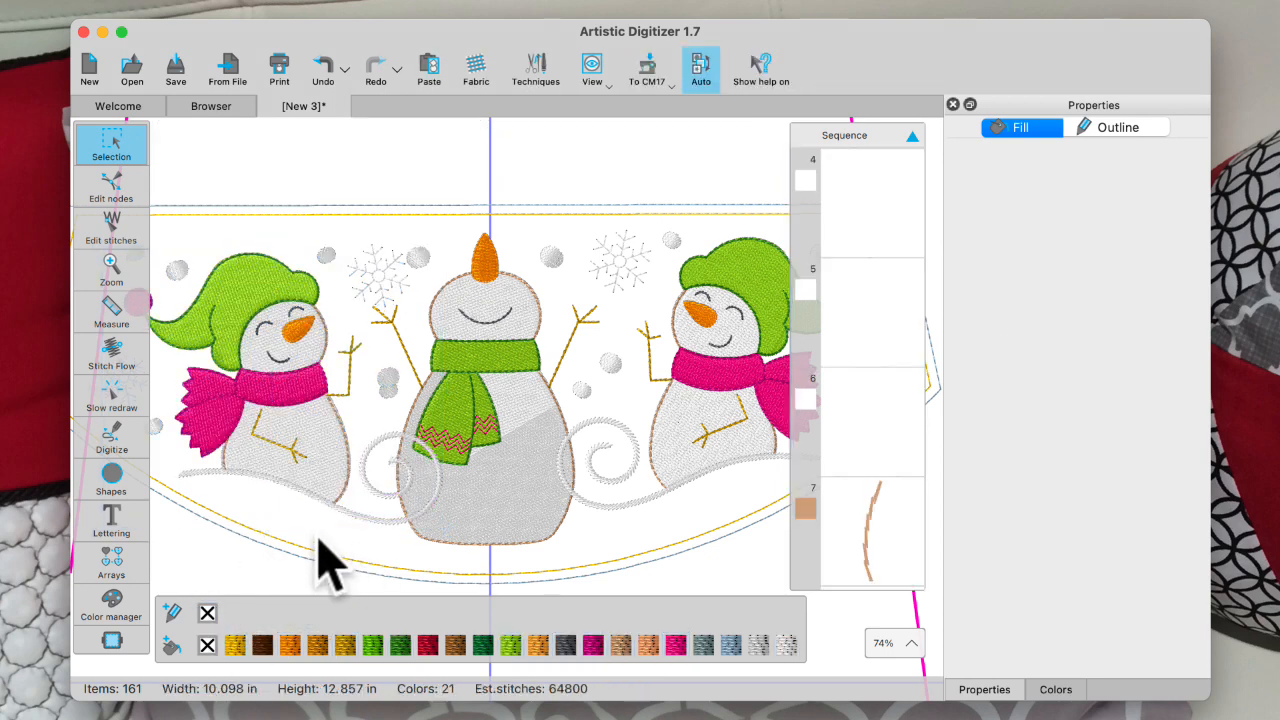
# Undo the left snowman group's shifts, keep the whole block at its raised position by redoing that move, and clear the selection.
pyautogui.scroll(-5, 330, 565)
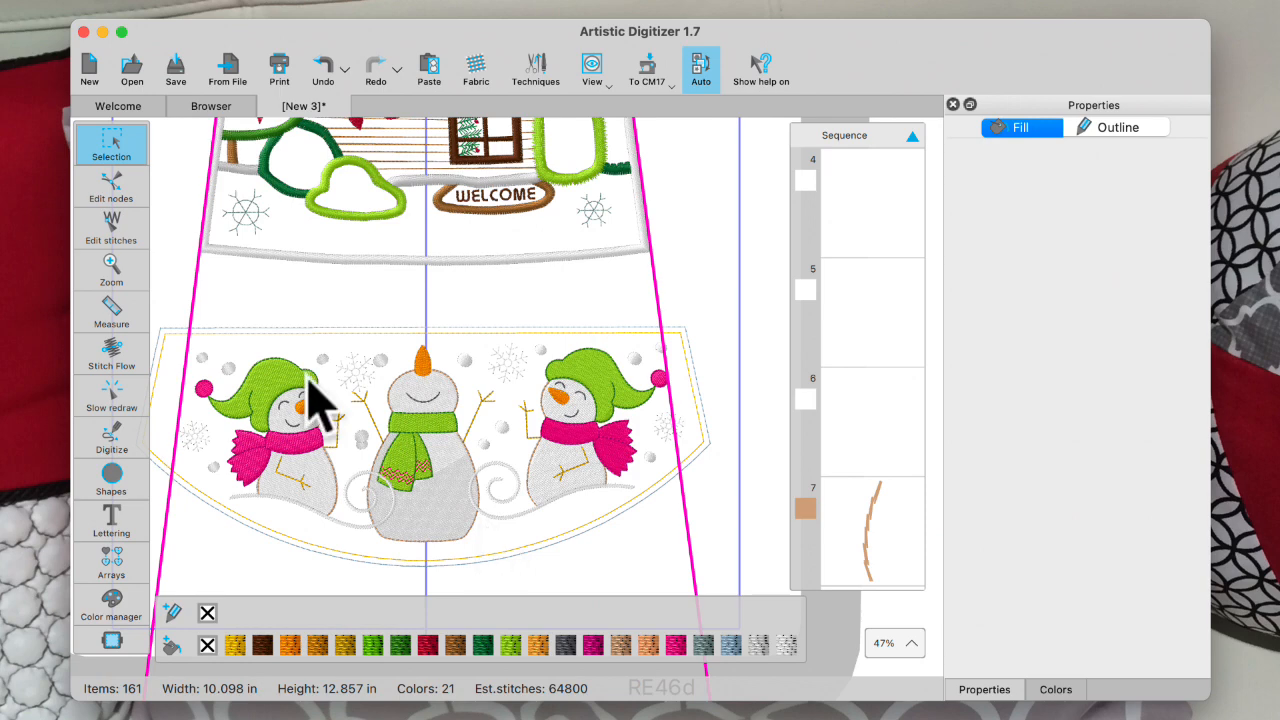
pyautogui.click(320, 66)
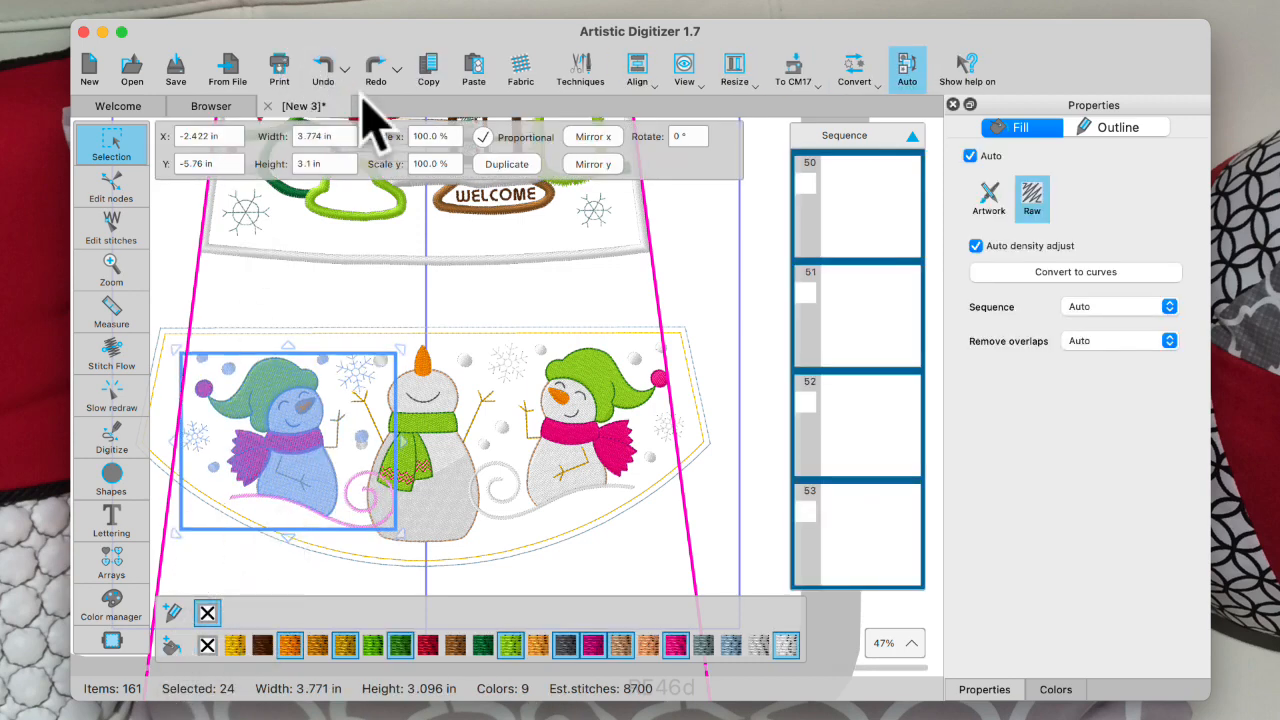
pyautogui.click(327, 62)
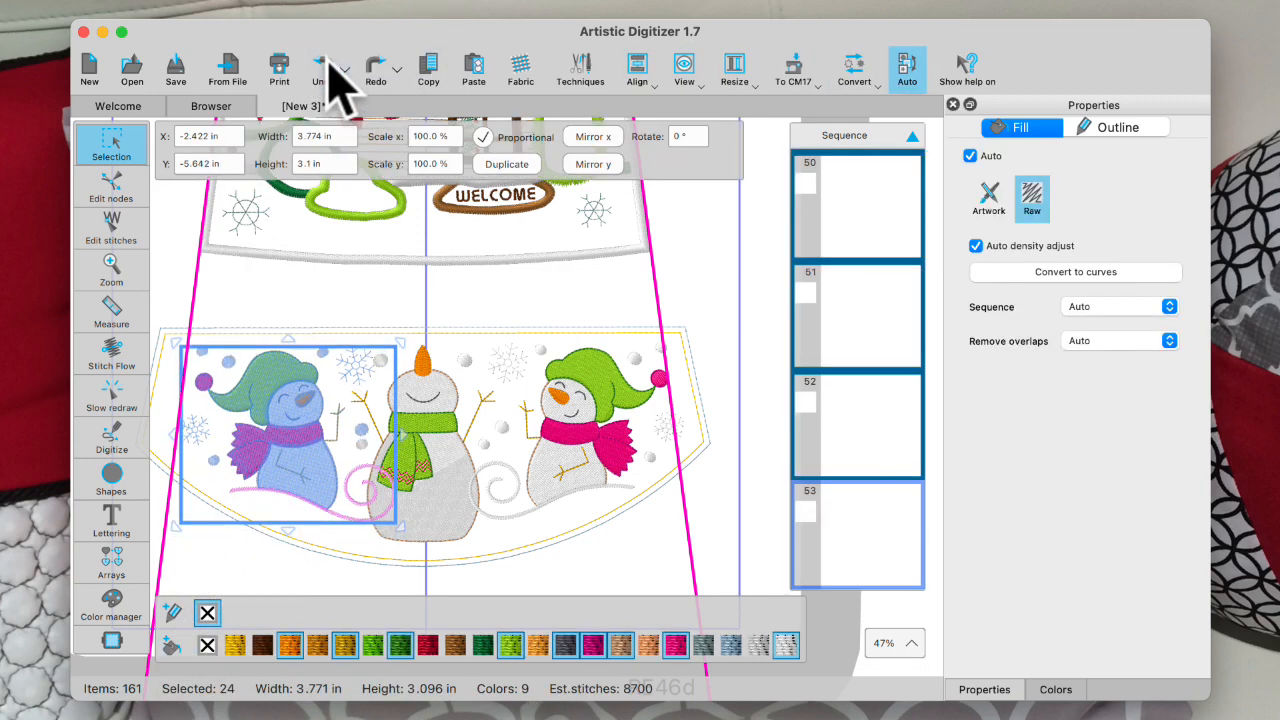
pyautogui.click(327, 62)
pyautogui.click(327, 62)
pyautogui.click(327, 62)
pyautogui.click(327, 62)
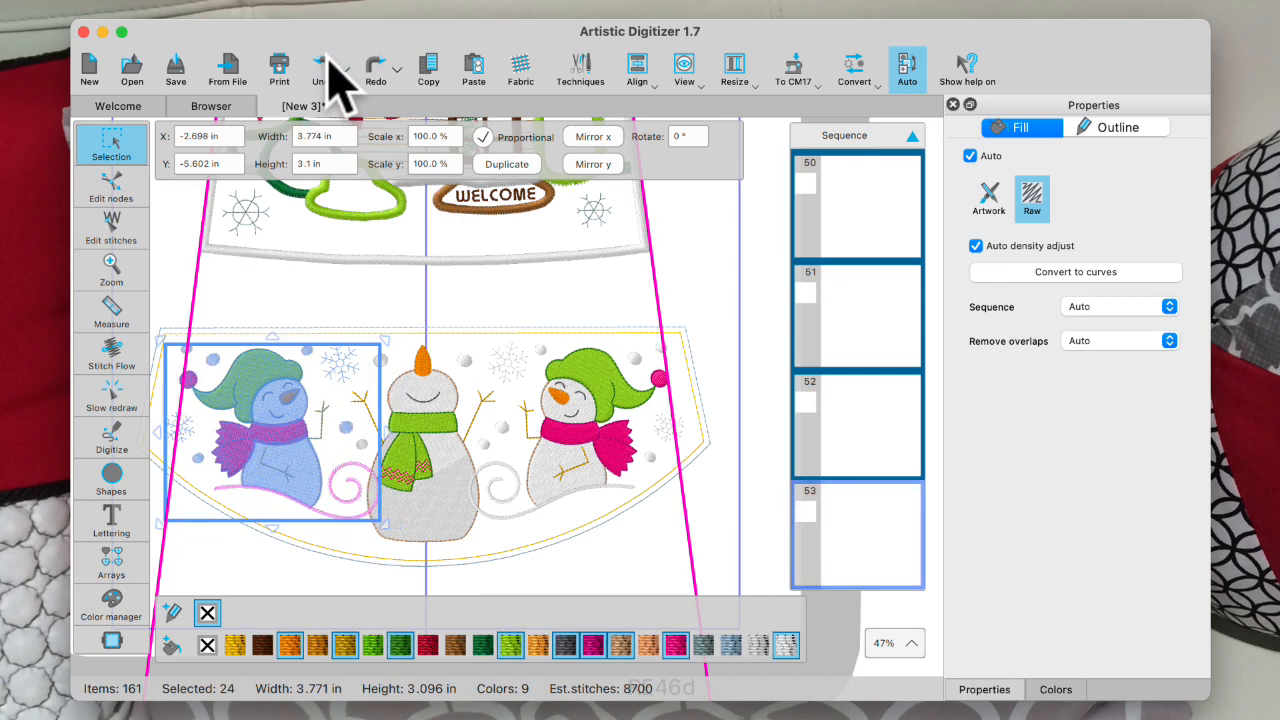
pyautogui.click(327, 62)
pyautogui.click(327, 62)
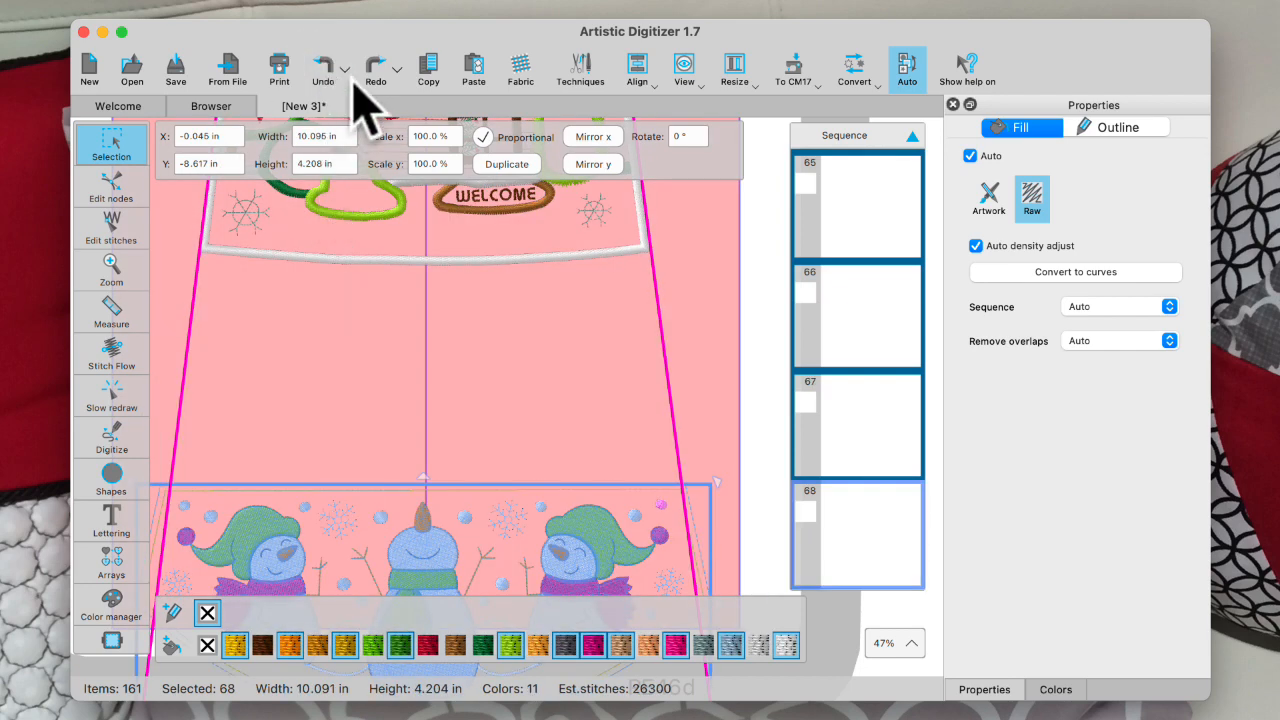
pyautogui.click(372, 72)
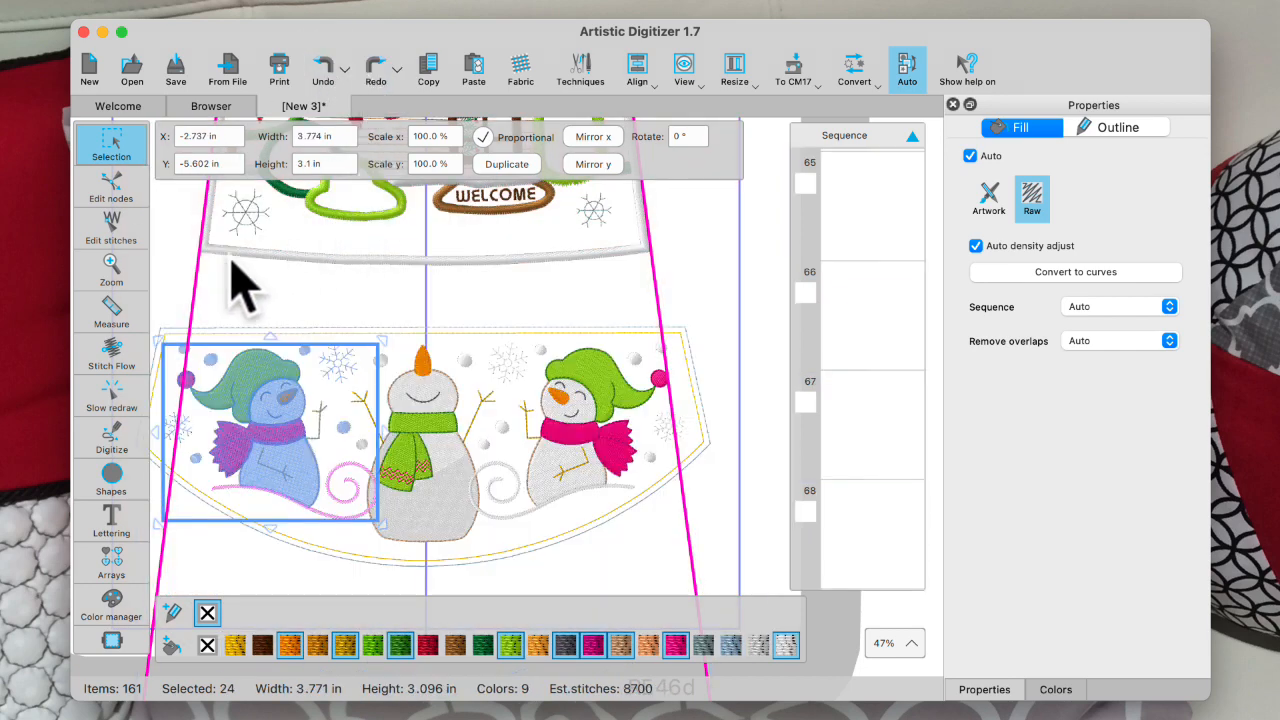
pyautogui.click(178, 247)
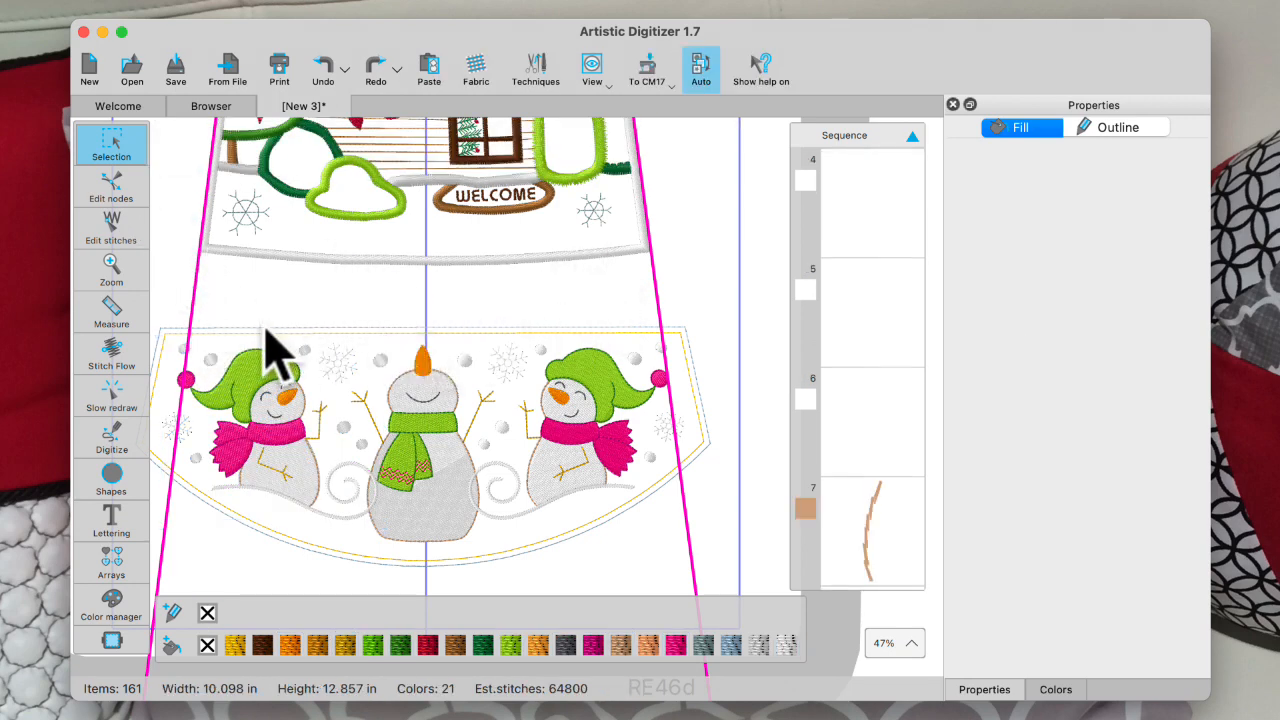
# Select the whole snowman block with its outlines and move it up toward the house block, to Y -5.31 in.
pyautogui.scroll(-3, 275, 350)
pyautogui.moveTo(172, 283); pyautogui.dragTo(645, 570)
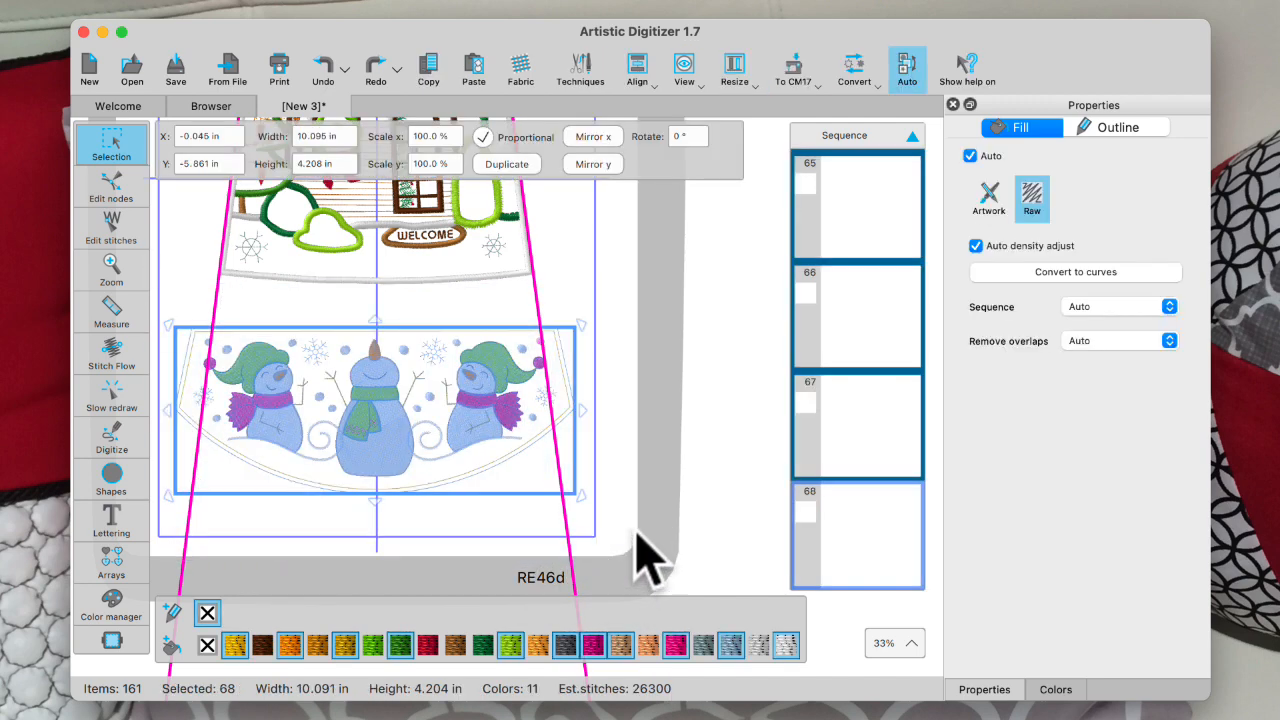
pyautogui.press('Up')
pyautogui.press('Up')
pyautogui.press('Up')
pyautogui.press('Up')
pyautogui.press('Up')
pyautogui.press('Up')
pyautogui.press('Up')
pyautogui.press('Up')
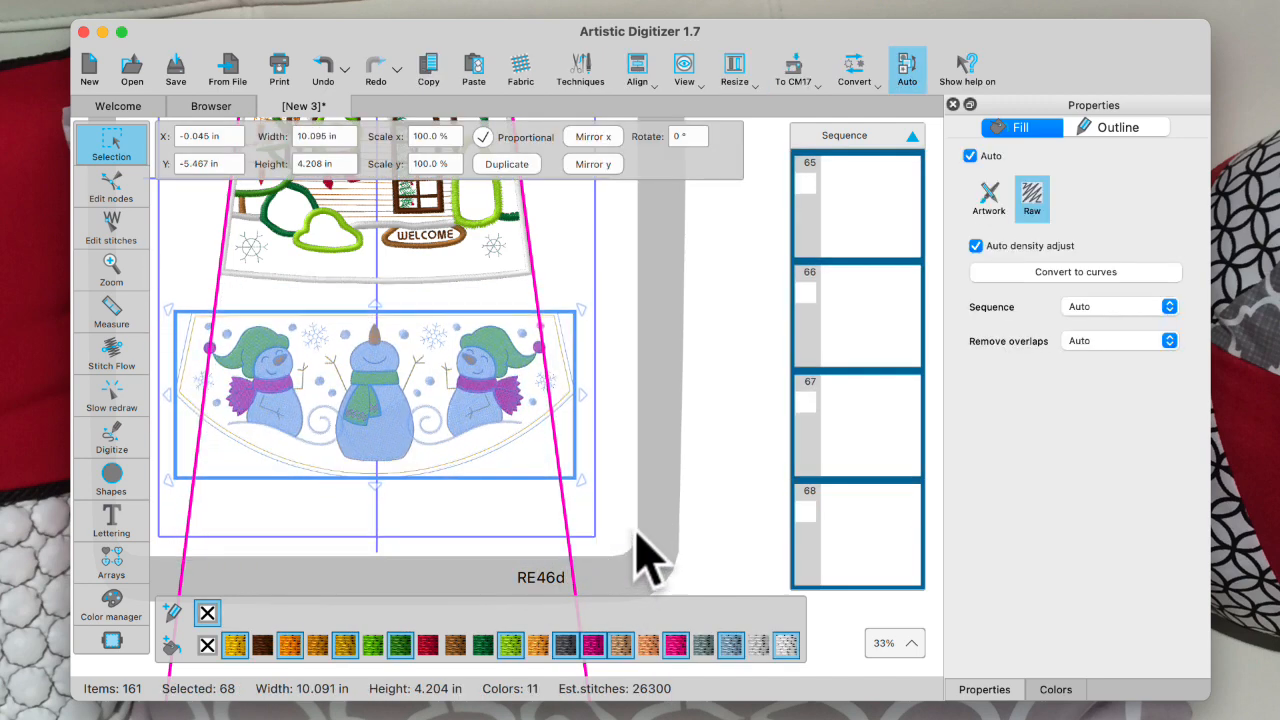
pyautogui.press('Up')
pyautogui.press('Up')
pyautogui.press('Up')
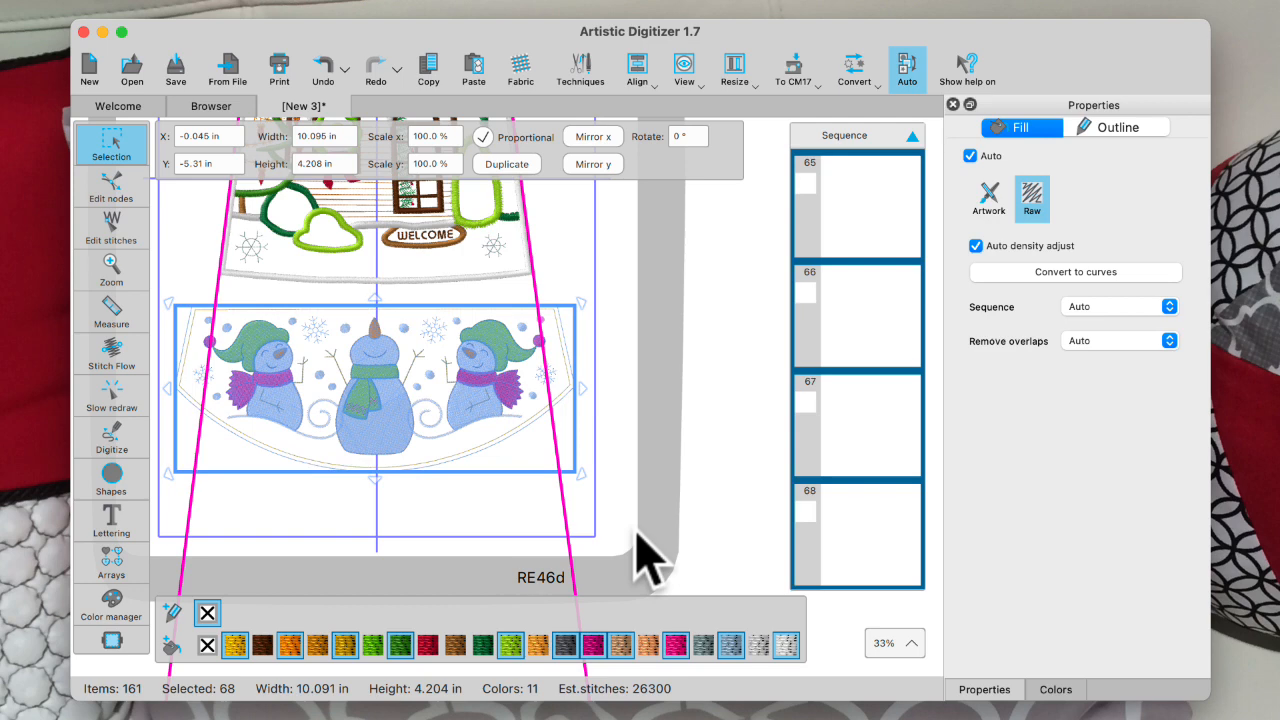
# Nudge the snowman block sideways to X -0.006 in and raise it to Y -4.956 in, just below the house block.
pyautogui.press('Right')
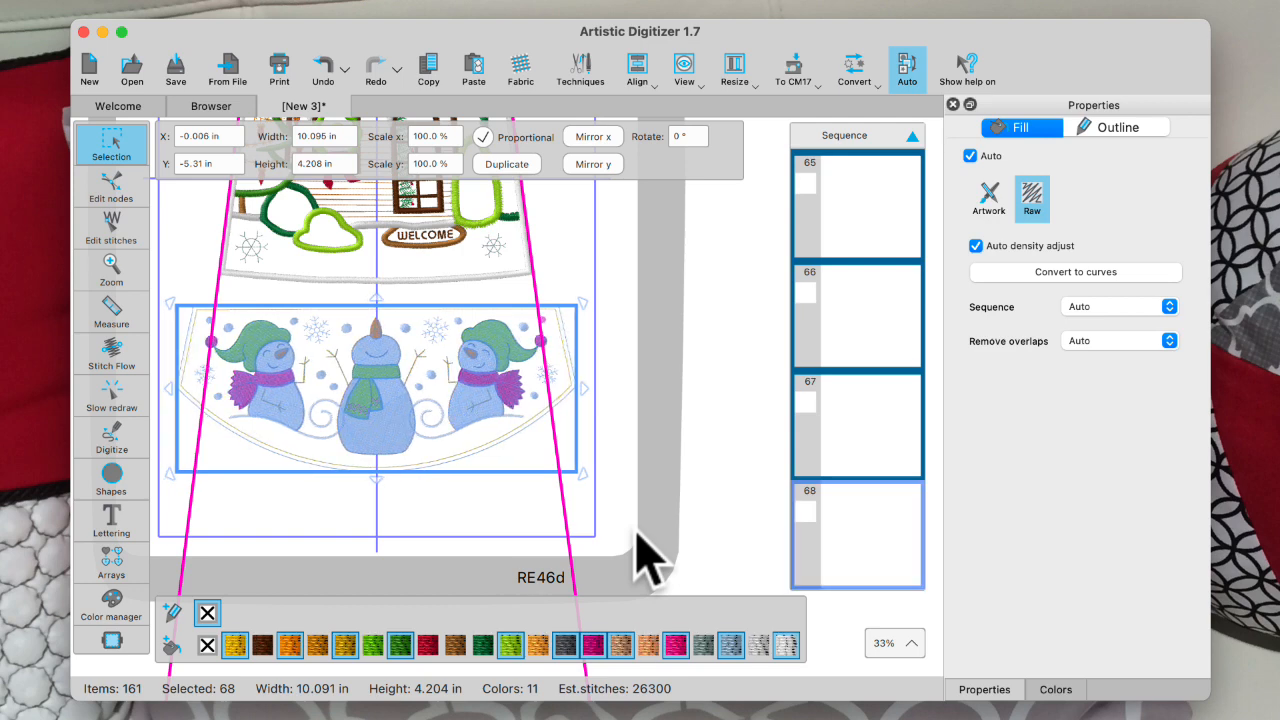
pyautogui.press('Up')
pyautogui.press('Up')
pyautogui.press('Up')
pyautogui.press('Up')
pyautogui.press('Up')
pyautogui.press('Up')
pyautogui.press('Up')
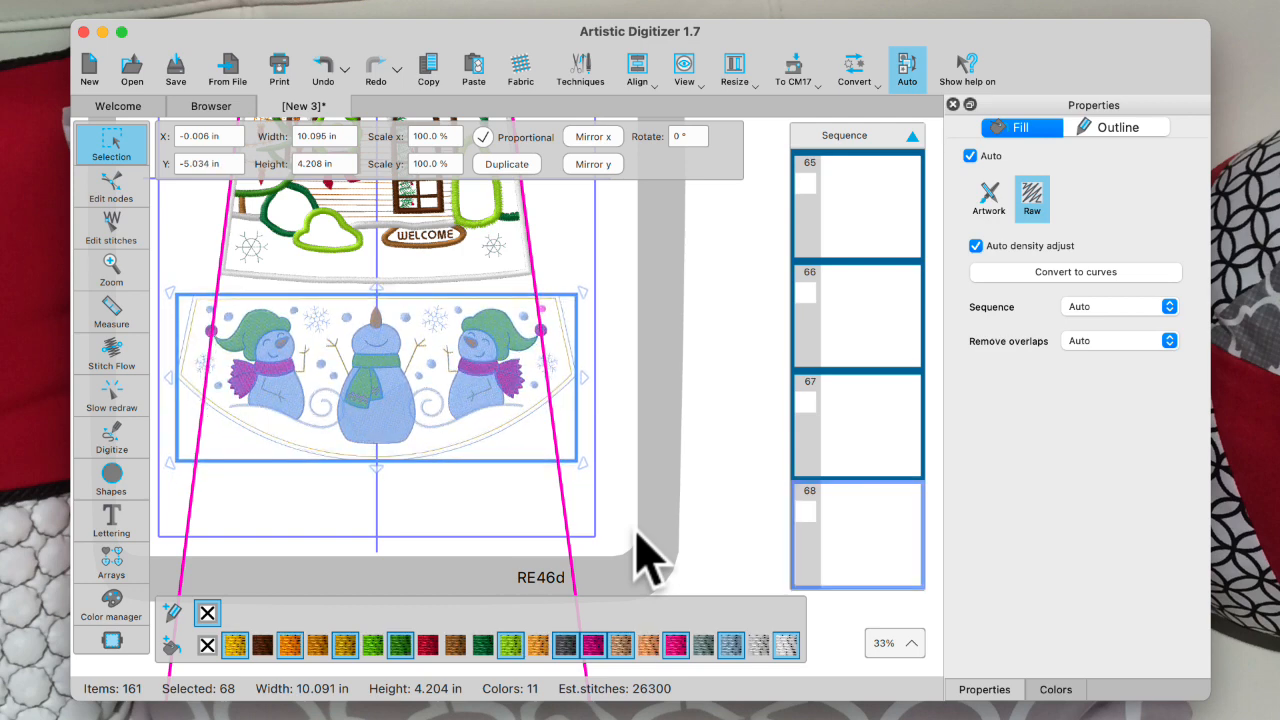
pyautogui.press('Up')
pyautogui.press('Up')
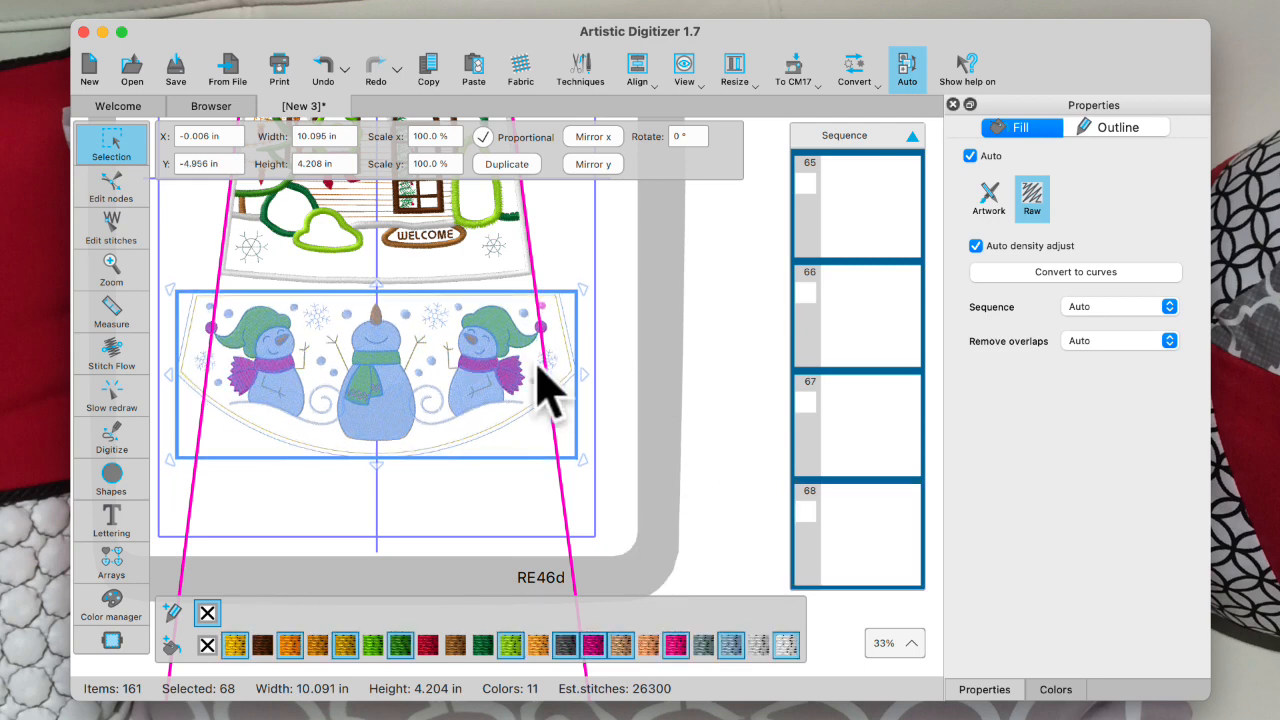
# Reselect the snowman block's elements without its outermost blue outline.
pyautogui.click(180, 235)
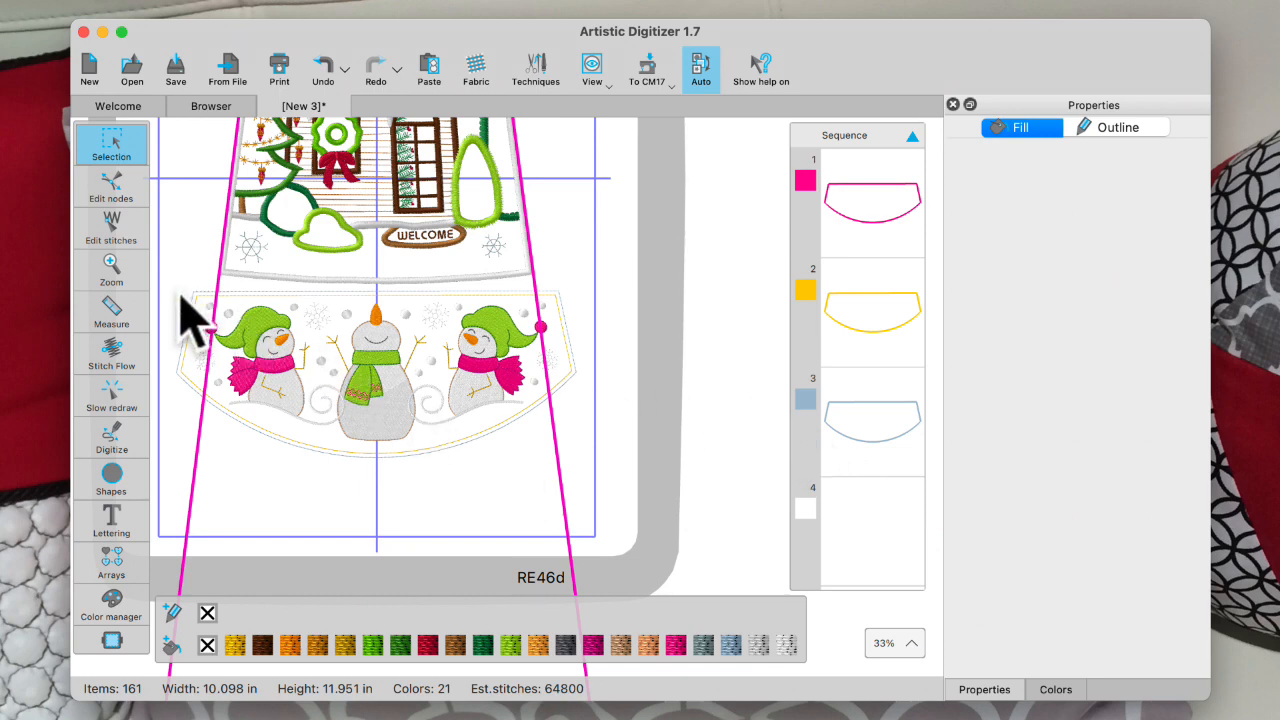
pyautogui.moveTo(182, 264); pyautogui.dragTo(614, 541)
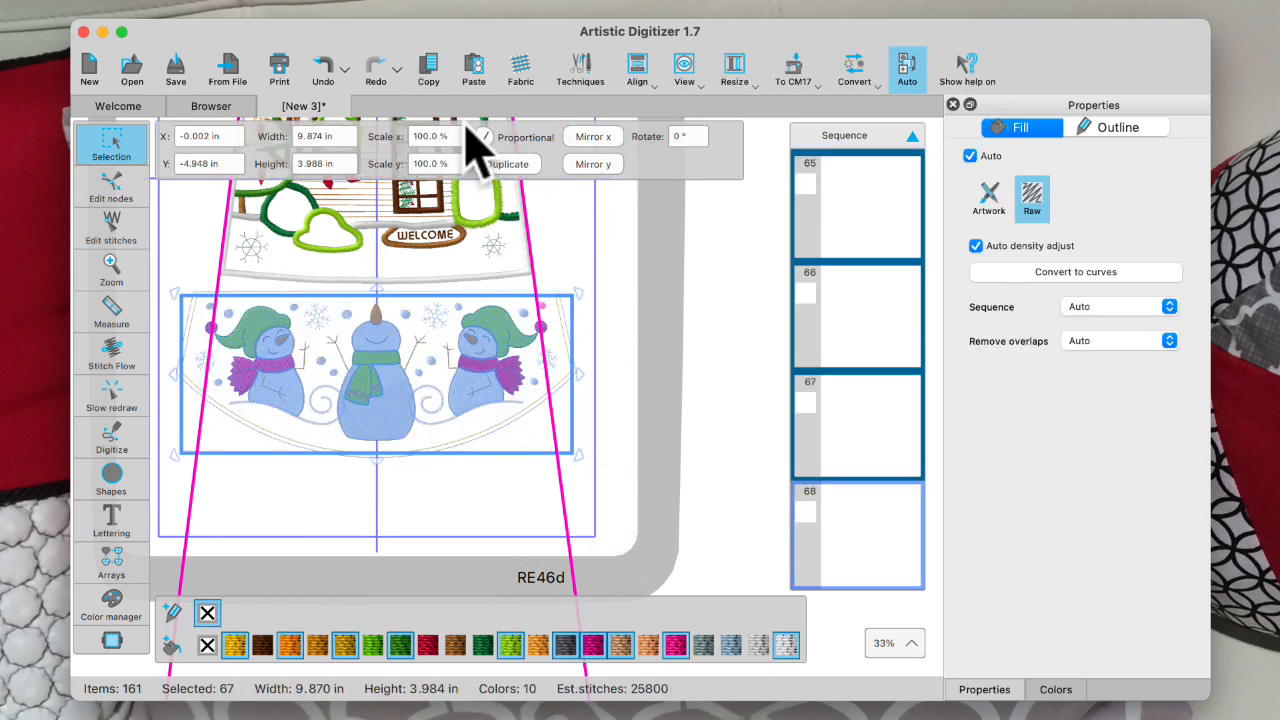
# Try scaling the selected snowman elements down proportionally twice, using 89% for the second reduction, and undo both.
pyautogui.doubleClick(430, 137)
pyautogui.press('Return')
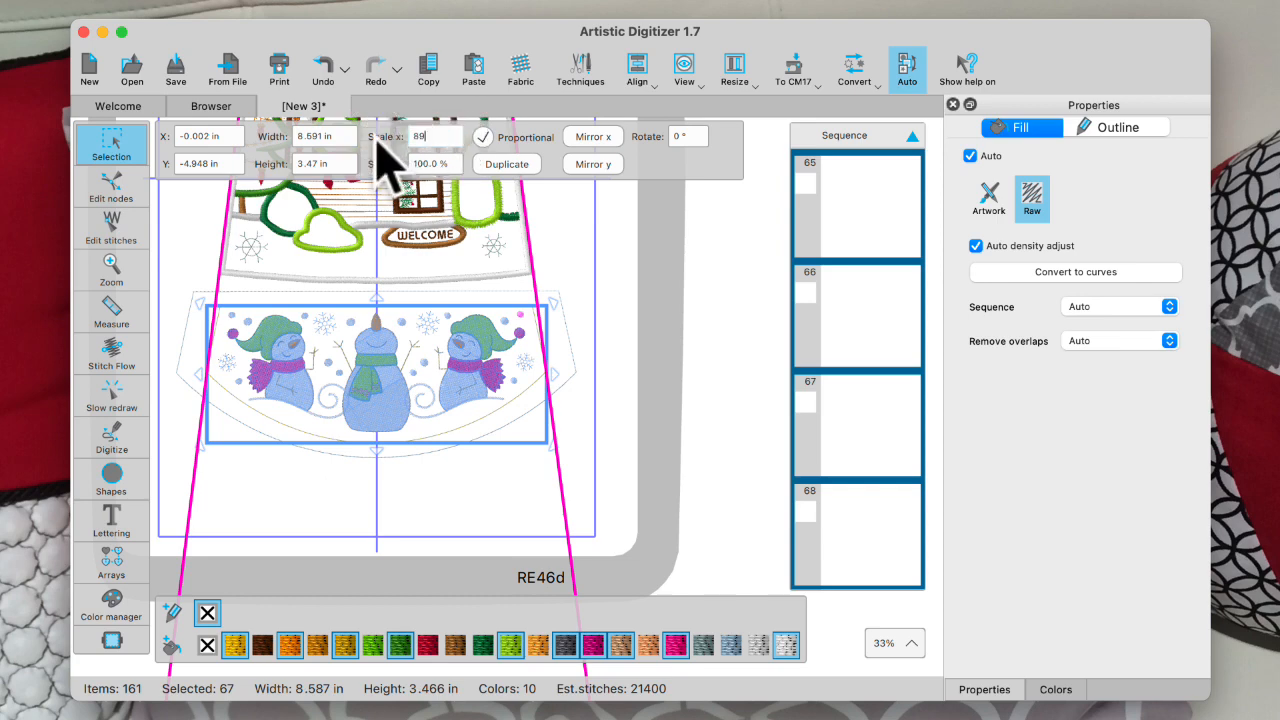
pyautogui.press('Return')
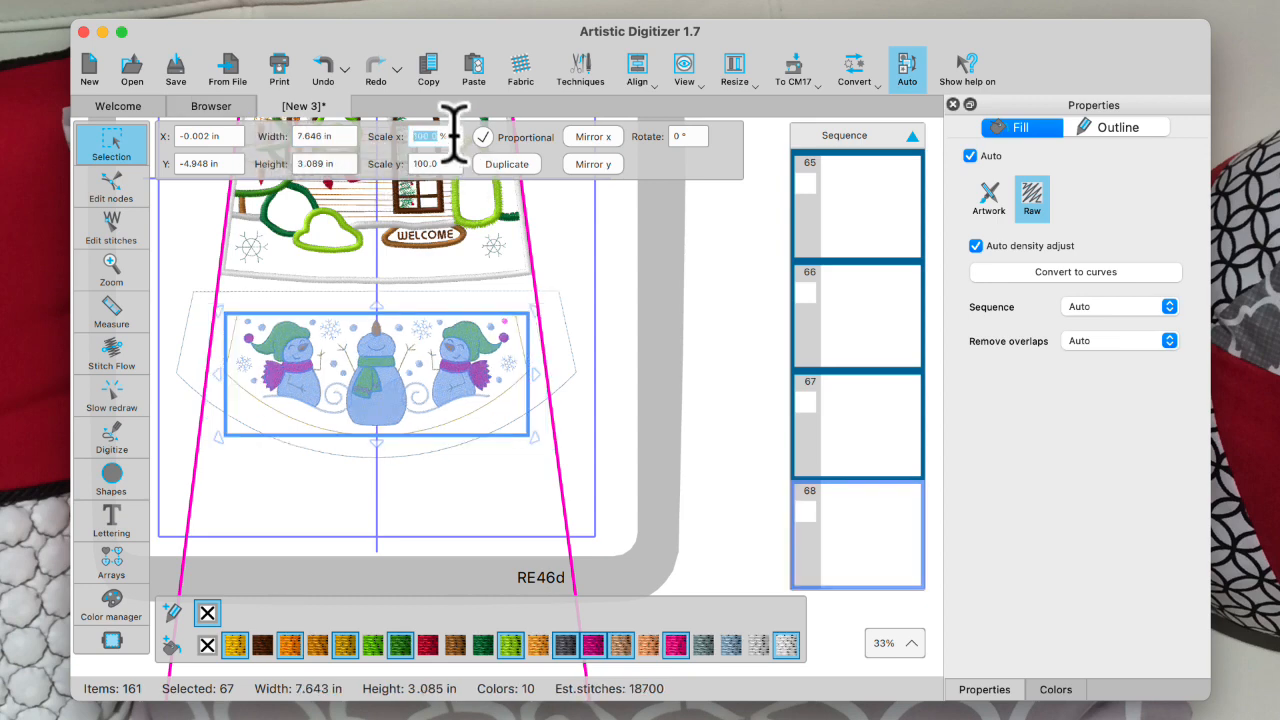
pyautogui.click(322, 66)
pyautogui.click(322, 68)
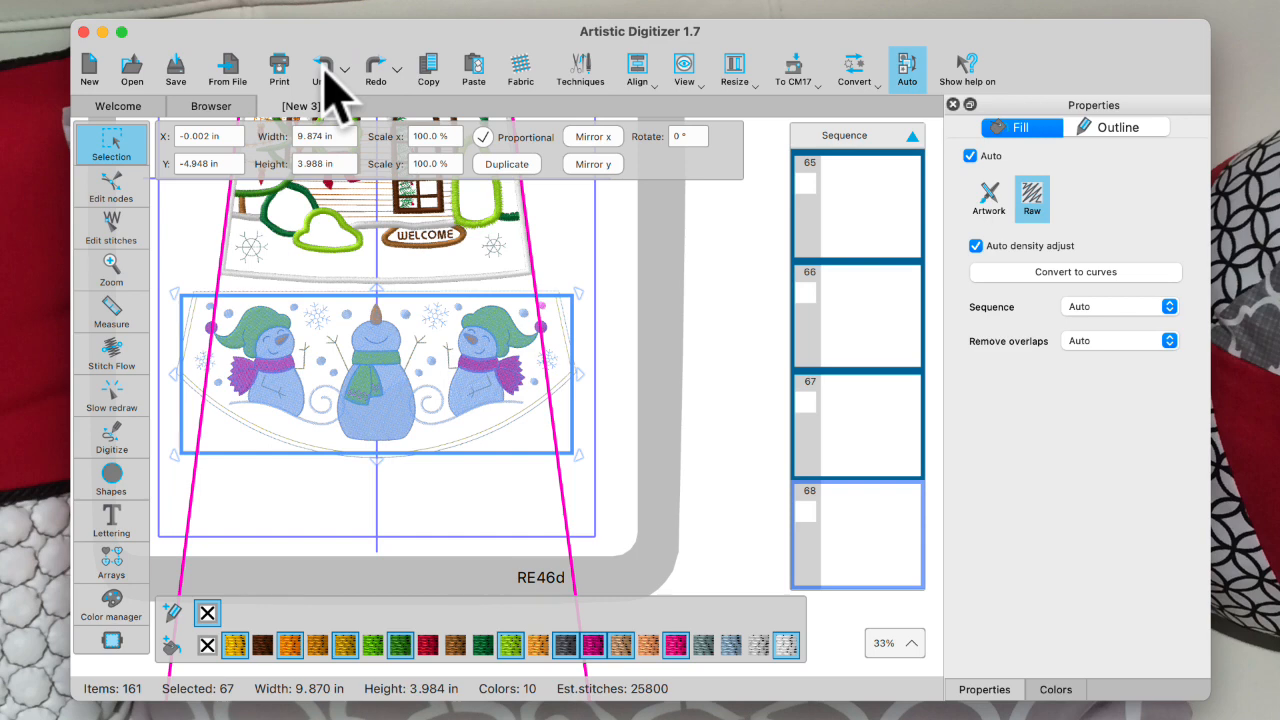
# Scale the selected snowman elements down proportionally to a width of 8.789 in.
pyautogui.click(425, 137)
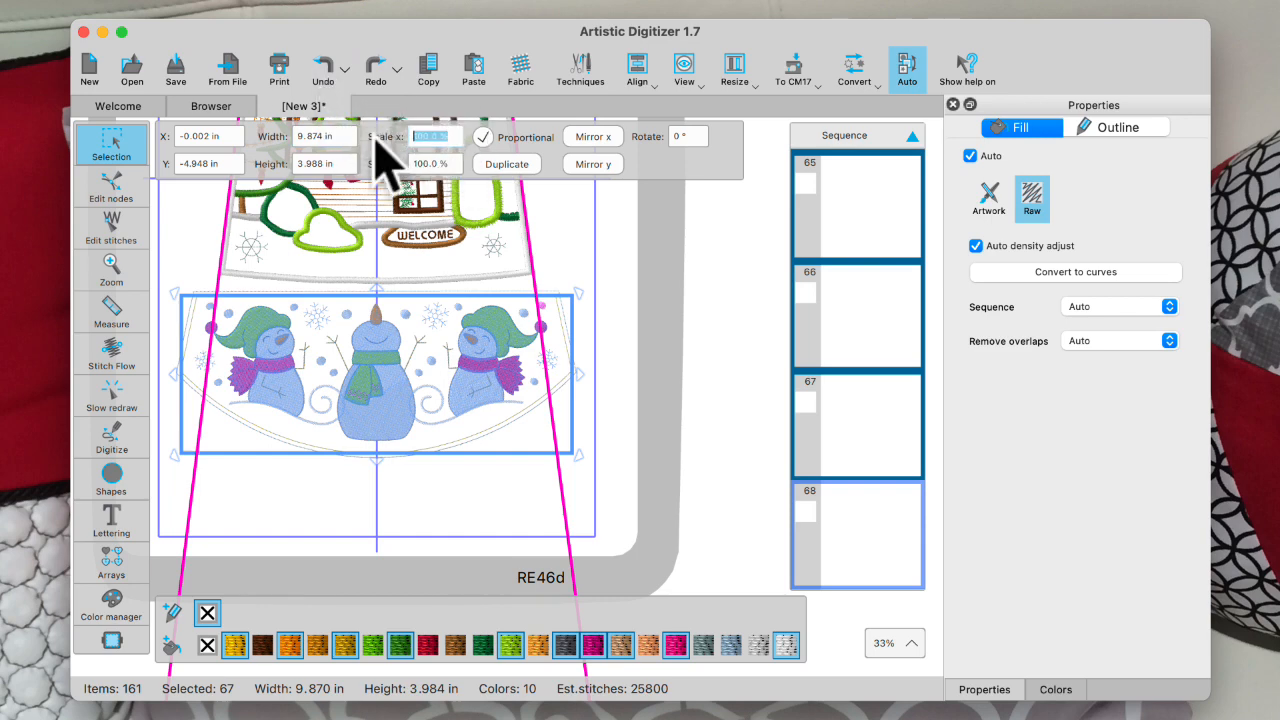
pyautogui.press('Return')
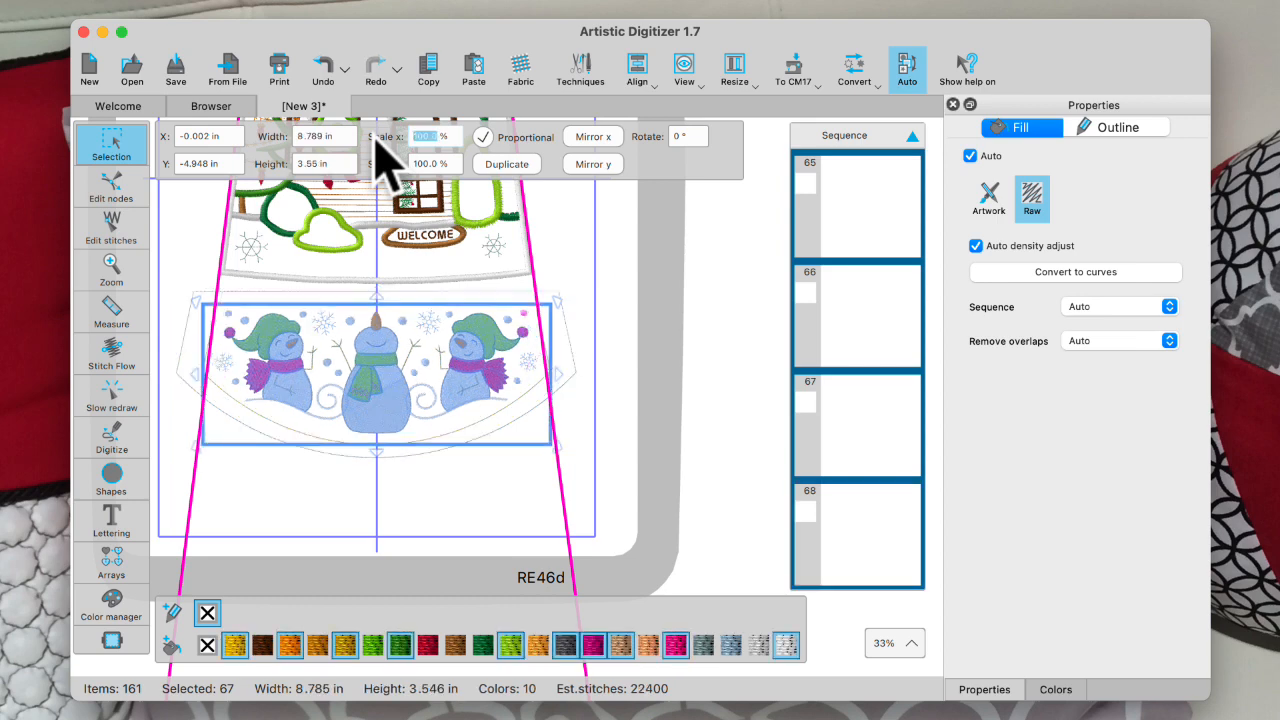
# Start an outline shape around the snowman block, running down one guideline and curving along the block's lower edge to the opposite guideline.
pyautogui.click(197, 228)
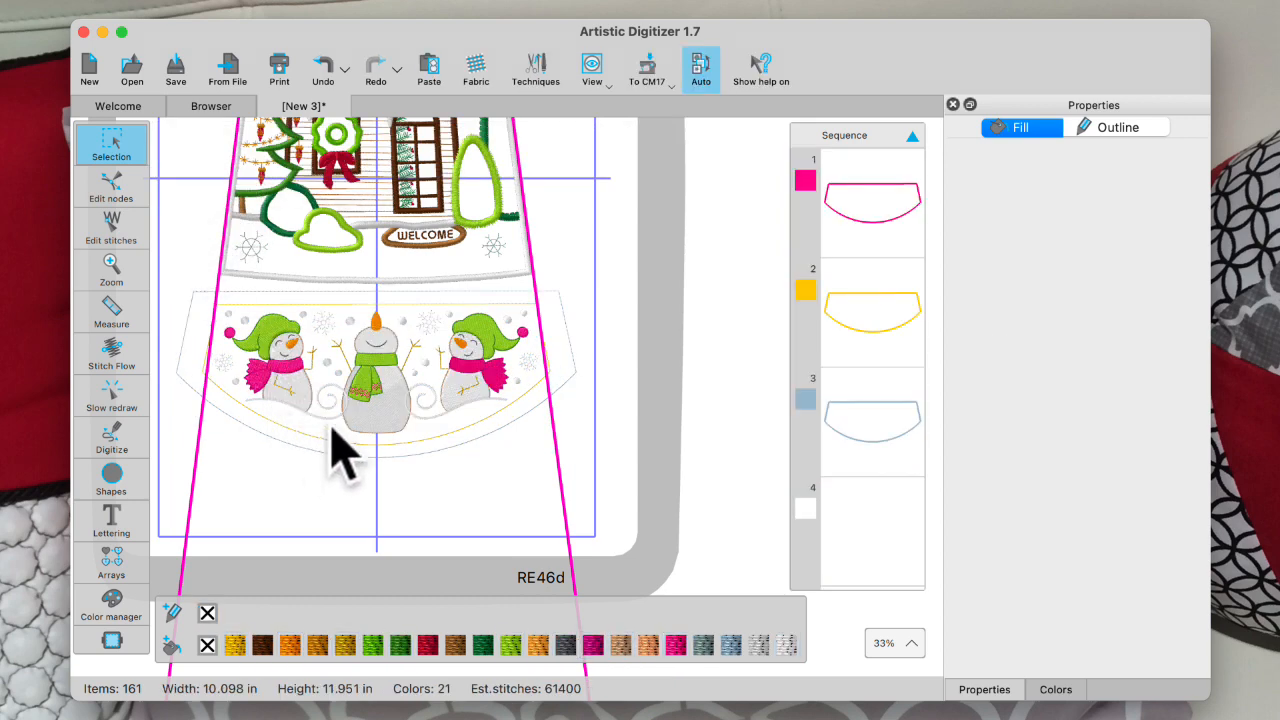
pyautogui.scroll(3, 360, 405)
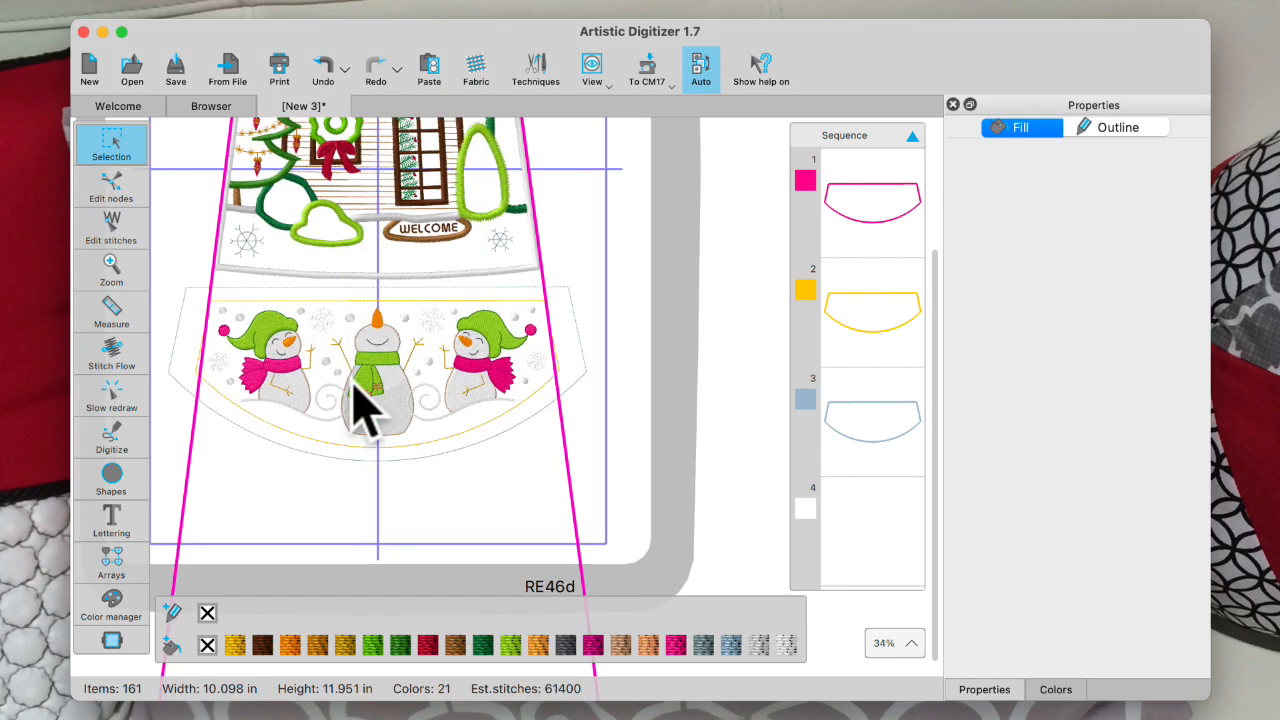
pyautogui.scroll(-2, 364, 407)
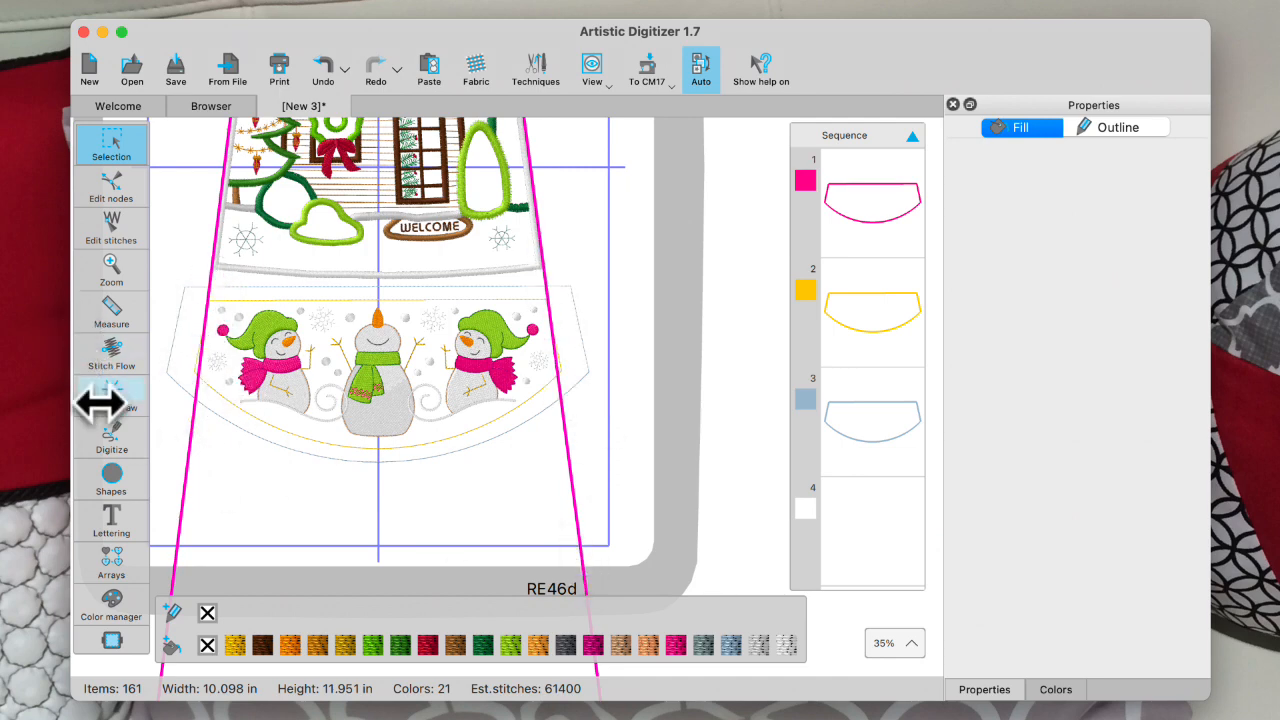
pyautogui.moveTo(110, 430)
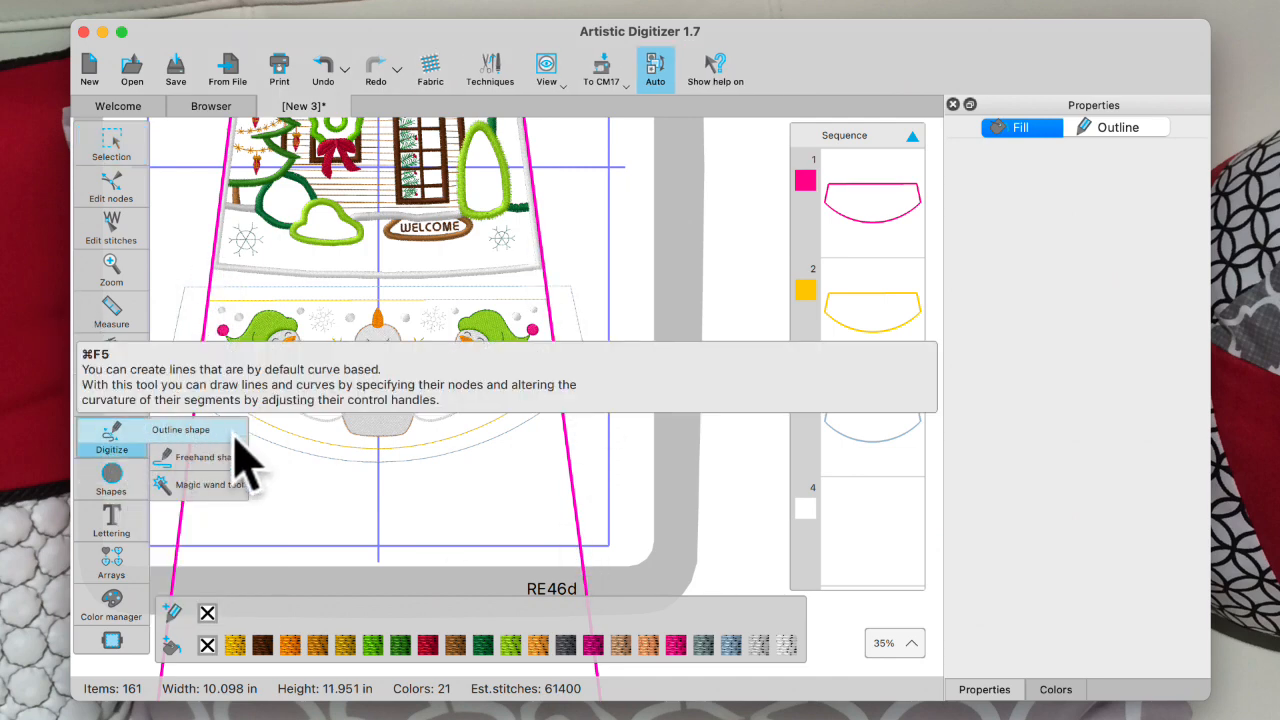
pyautogui.click(180, 430)
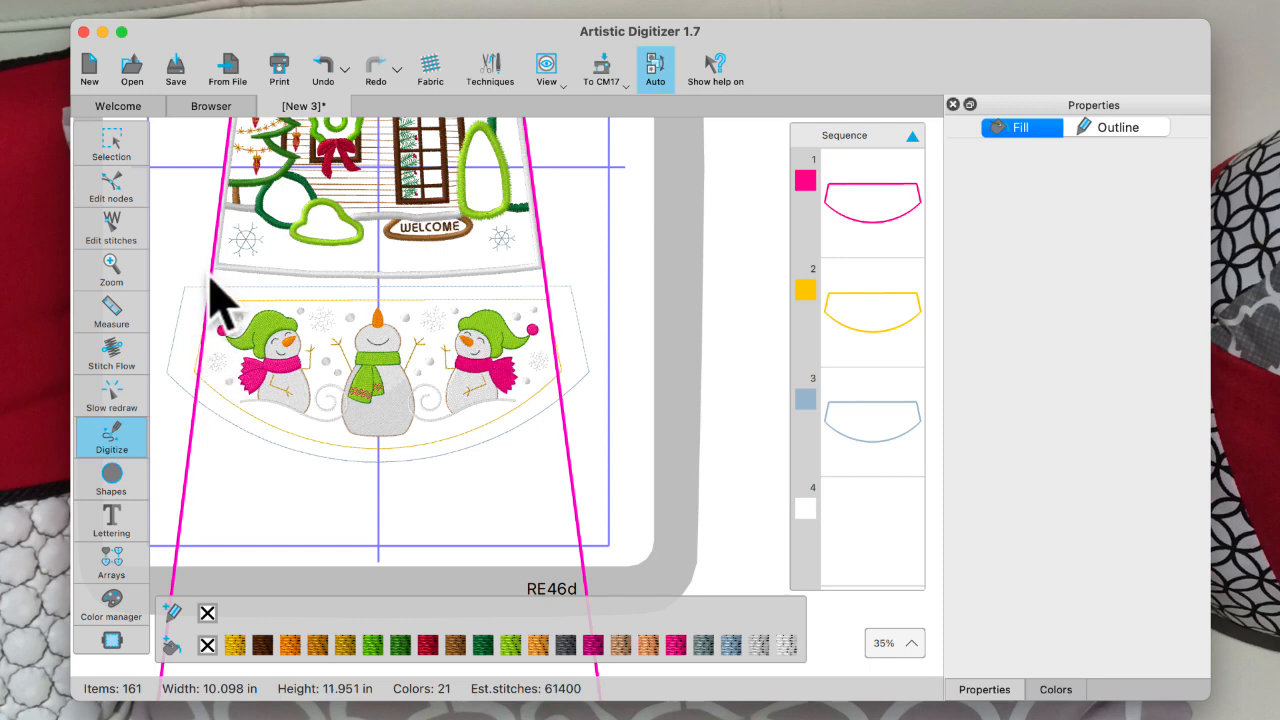
pyautogui.scroll(3, 203, 325)
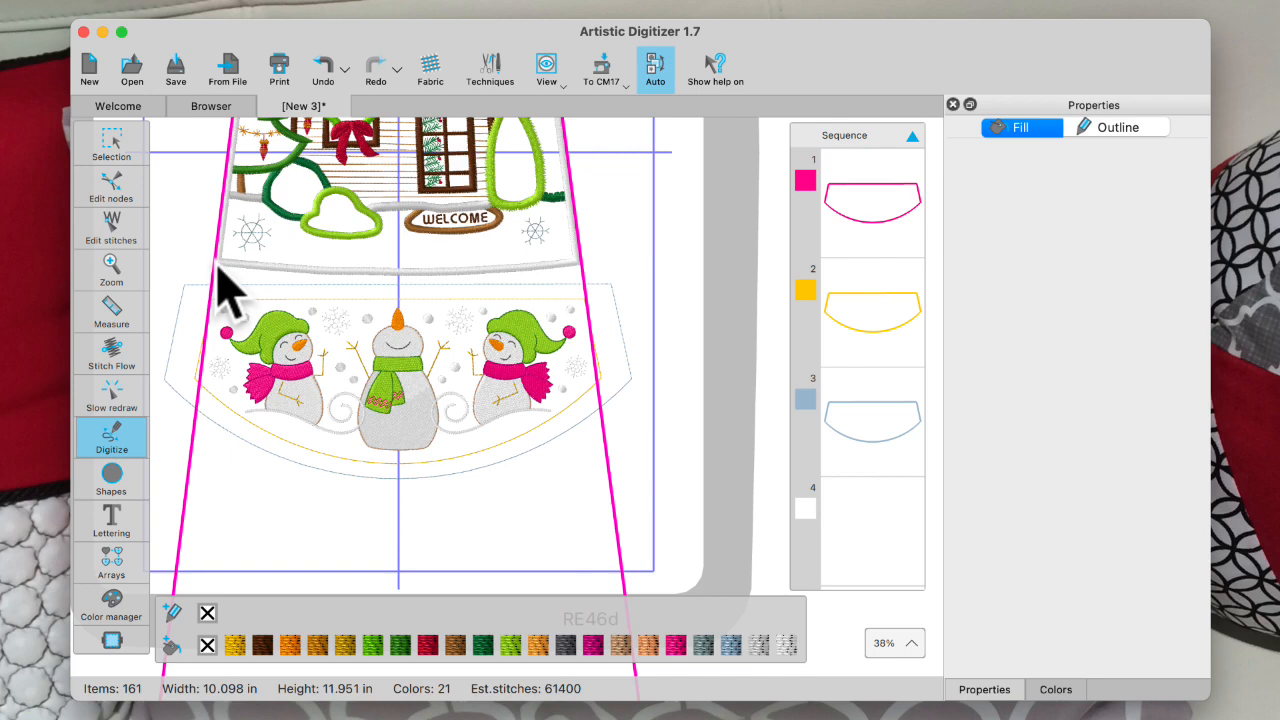
pyautogui.click(213, 266)
pyautogui.click(186, 410)
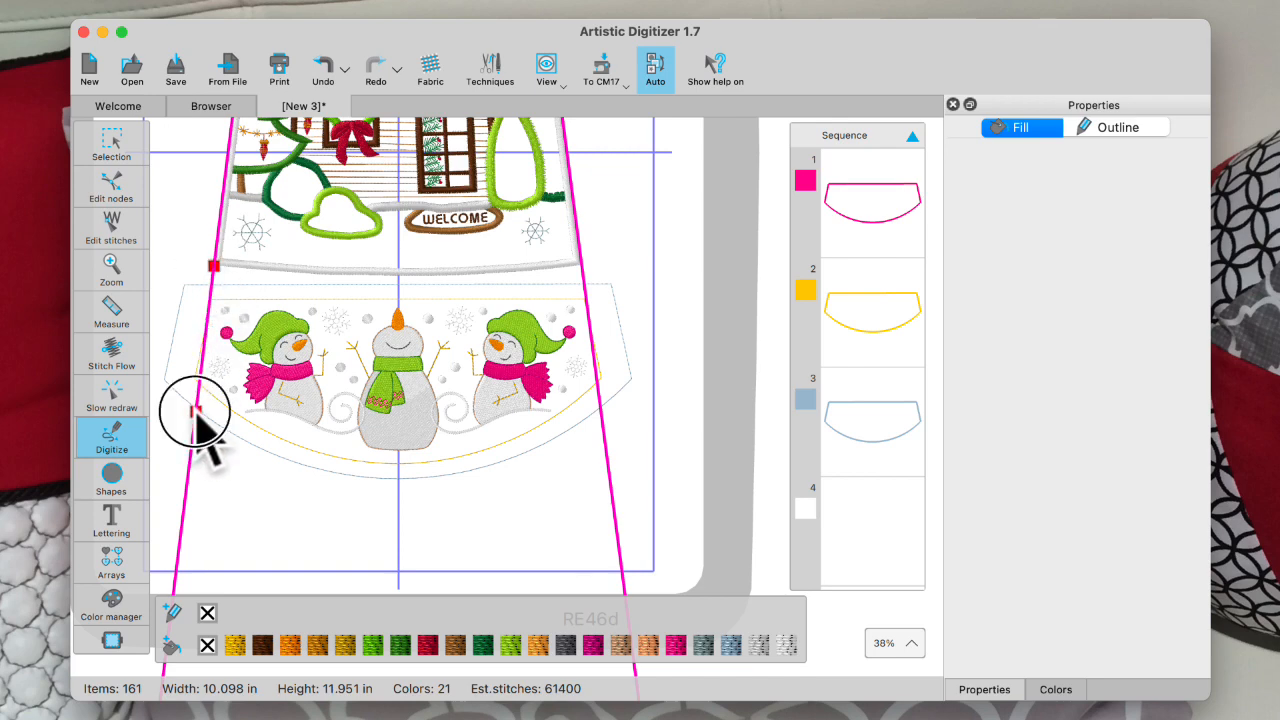
pyautogui.click(233, 441)
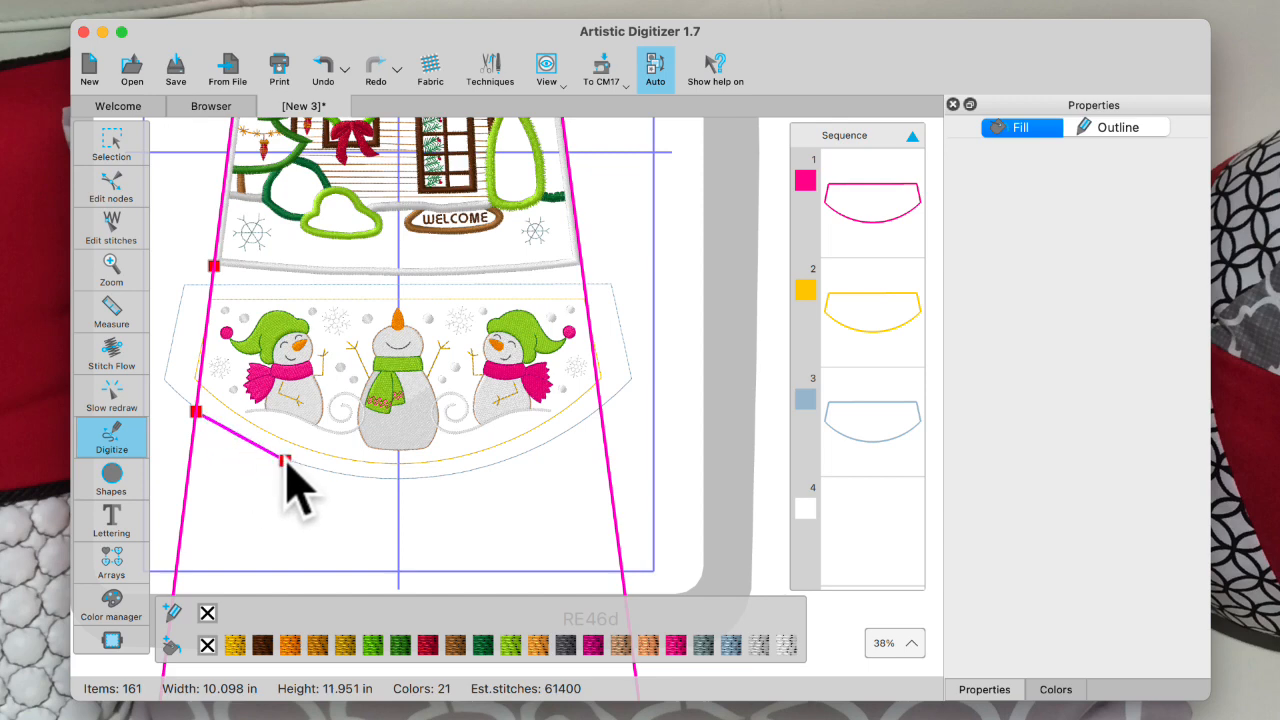
pyautogui.rightClick(285, 461)
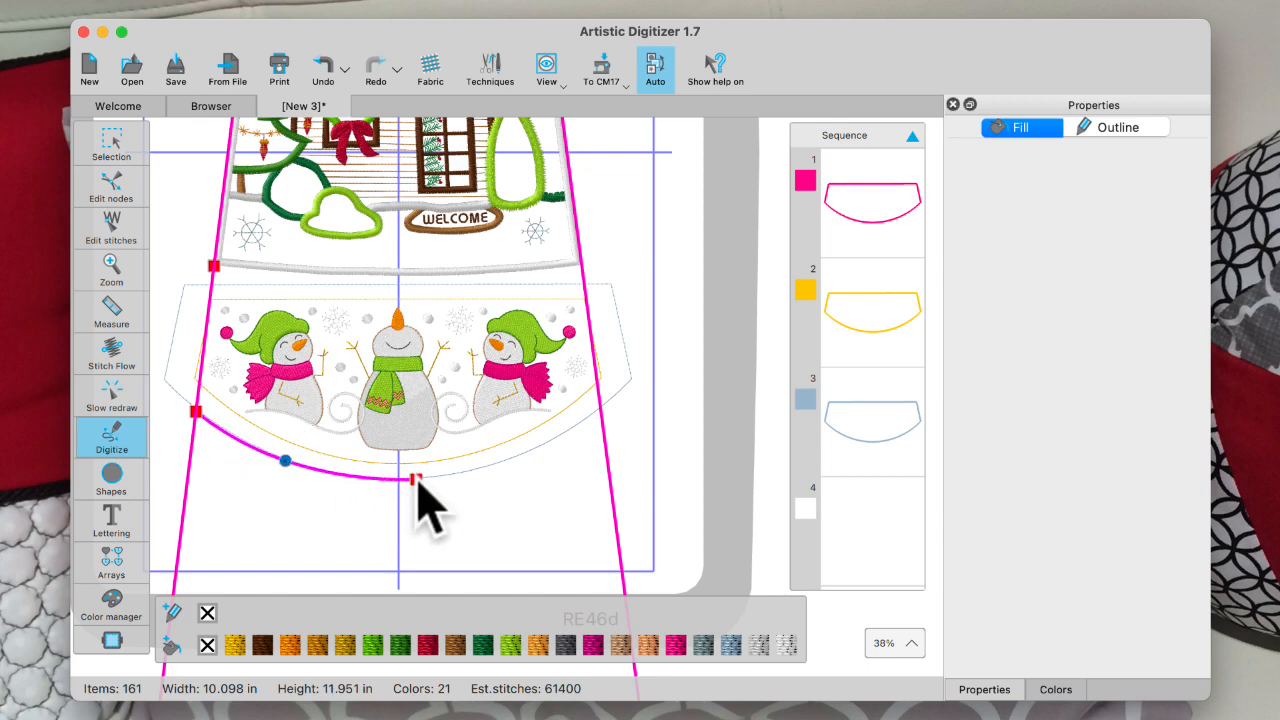
pyautogui.rightClick(416, 479)
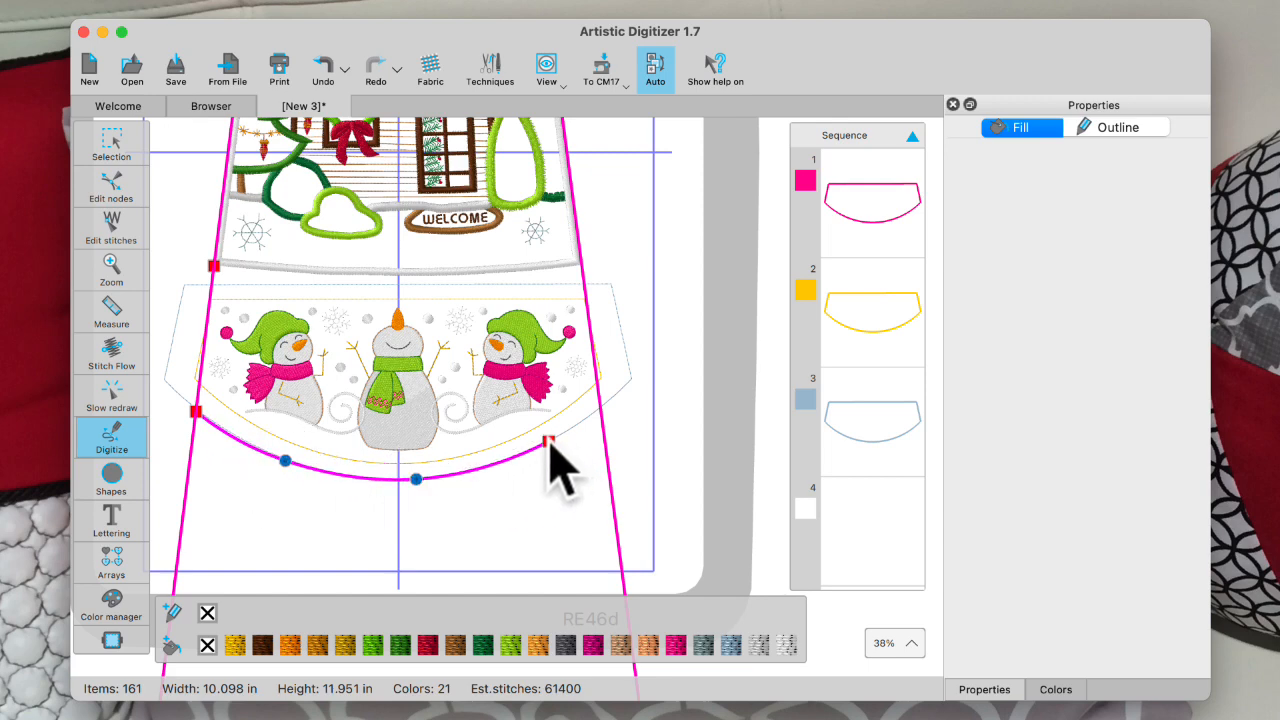
pyautogui.rightClick(548, 442)
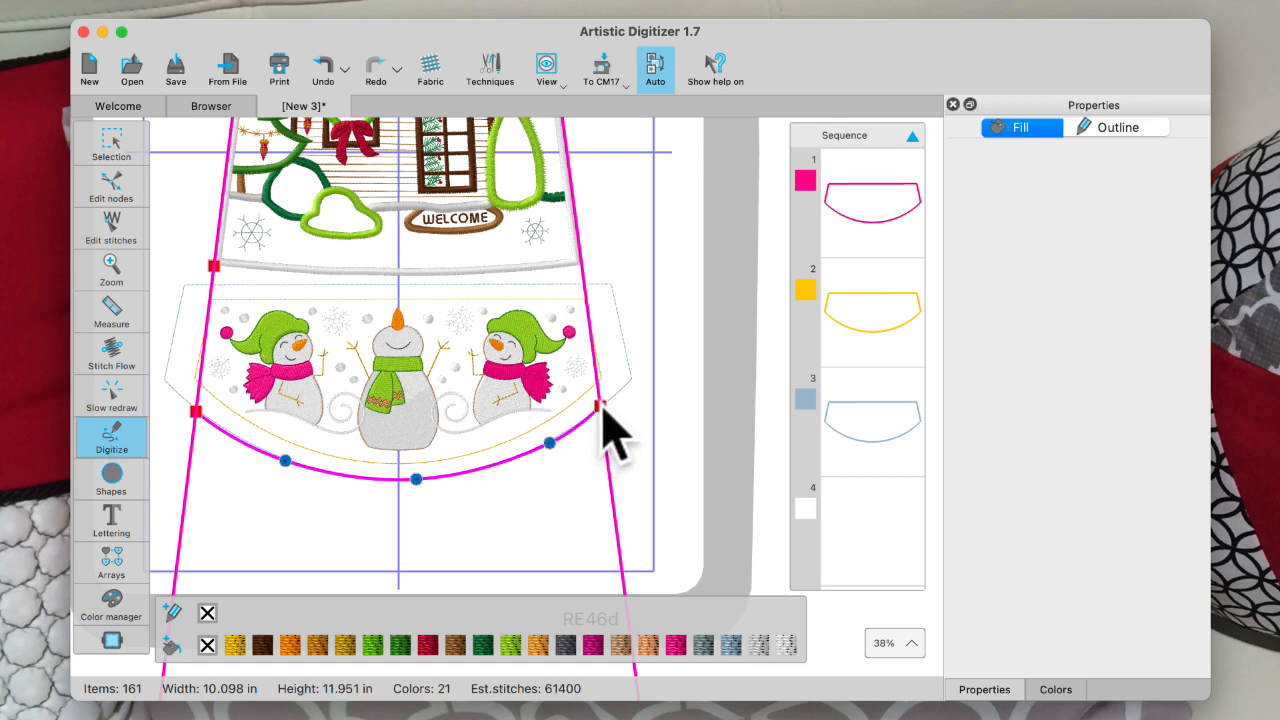
pyautogui.click(601, 407)
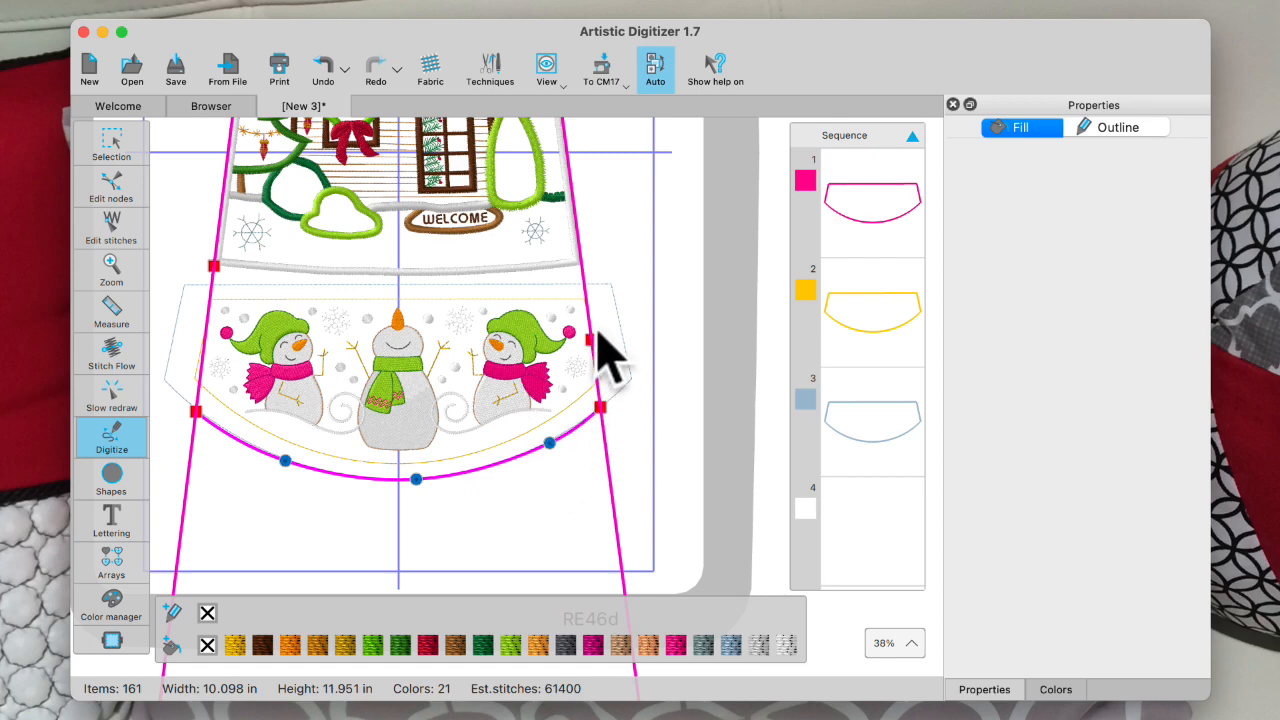
# Continue the outline up the guideline and close it with a curved upper edge beneath the house block, about 8.76 by 4.64 in overall.
pyautogui.click(583, 268)
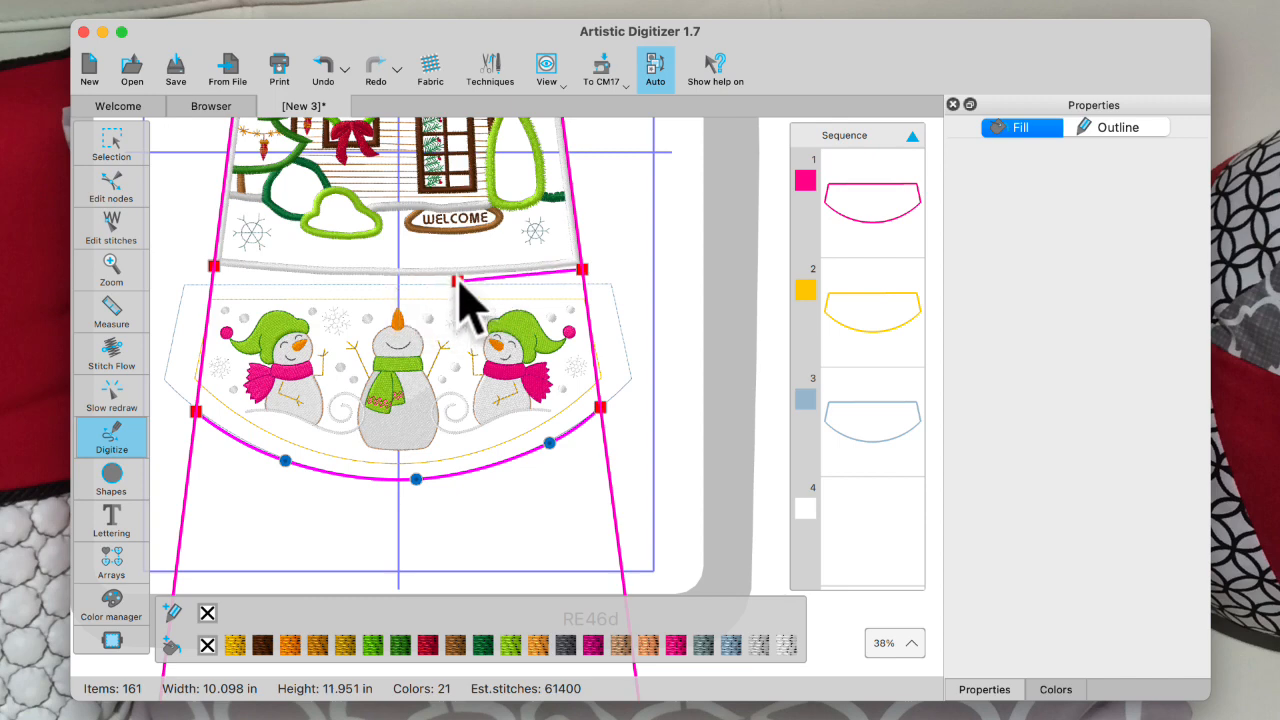
pyautogui.rightClick(468, 281)
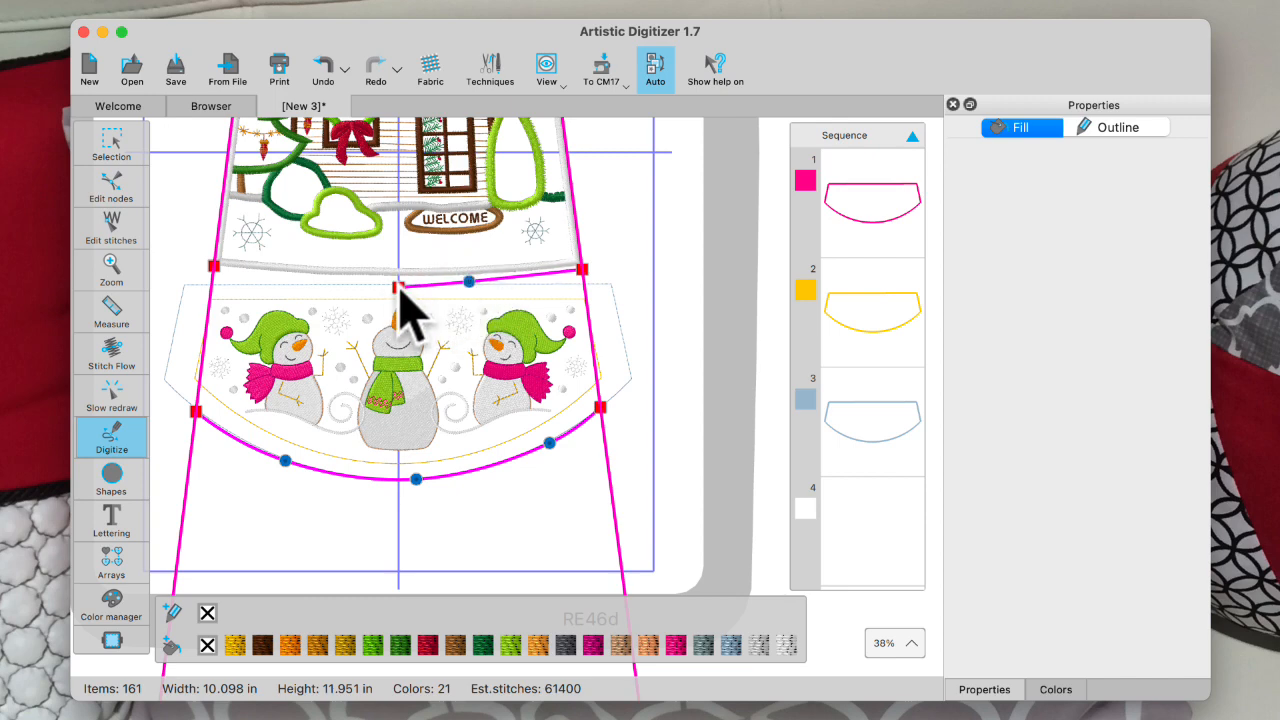
pyautogui.rightClick(398, 283)
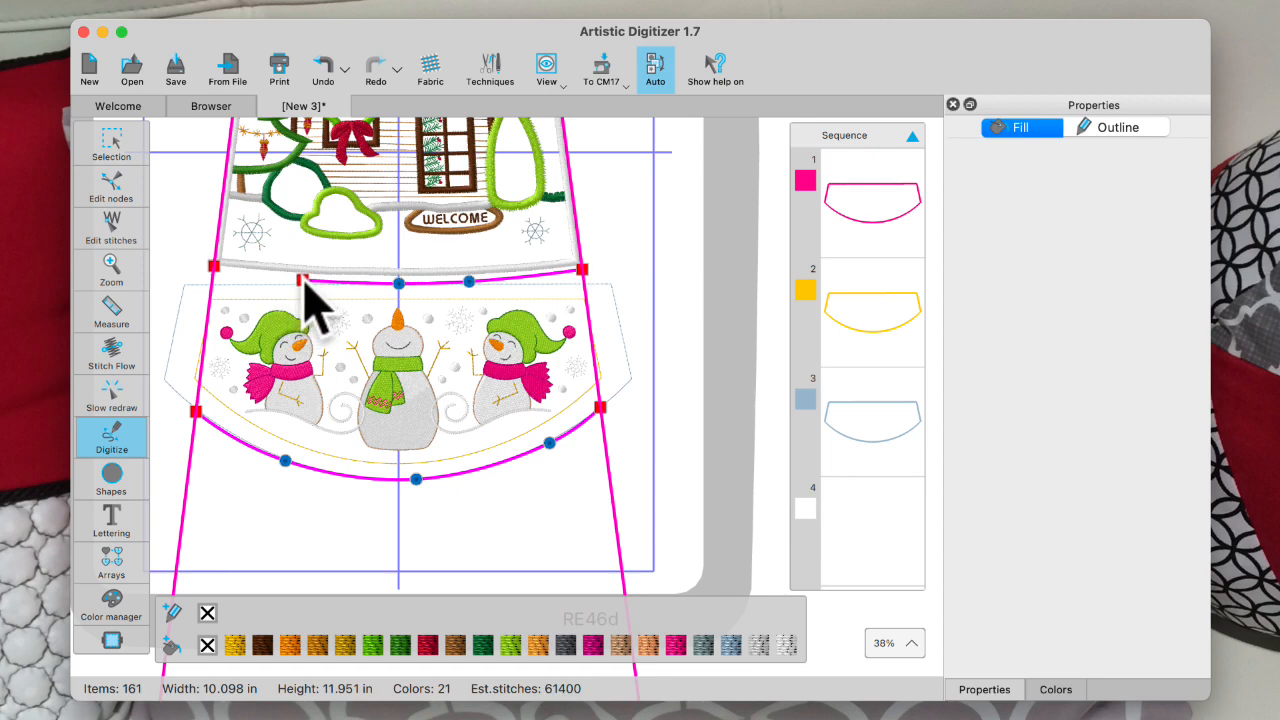
pyautogui.rightClick(303, 280)
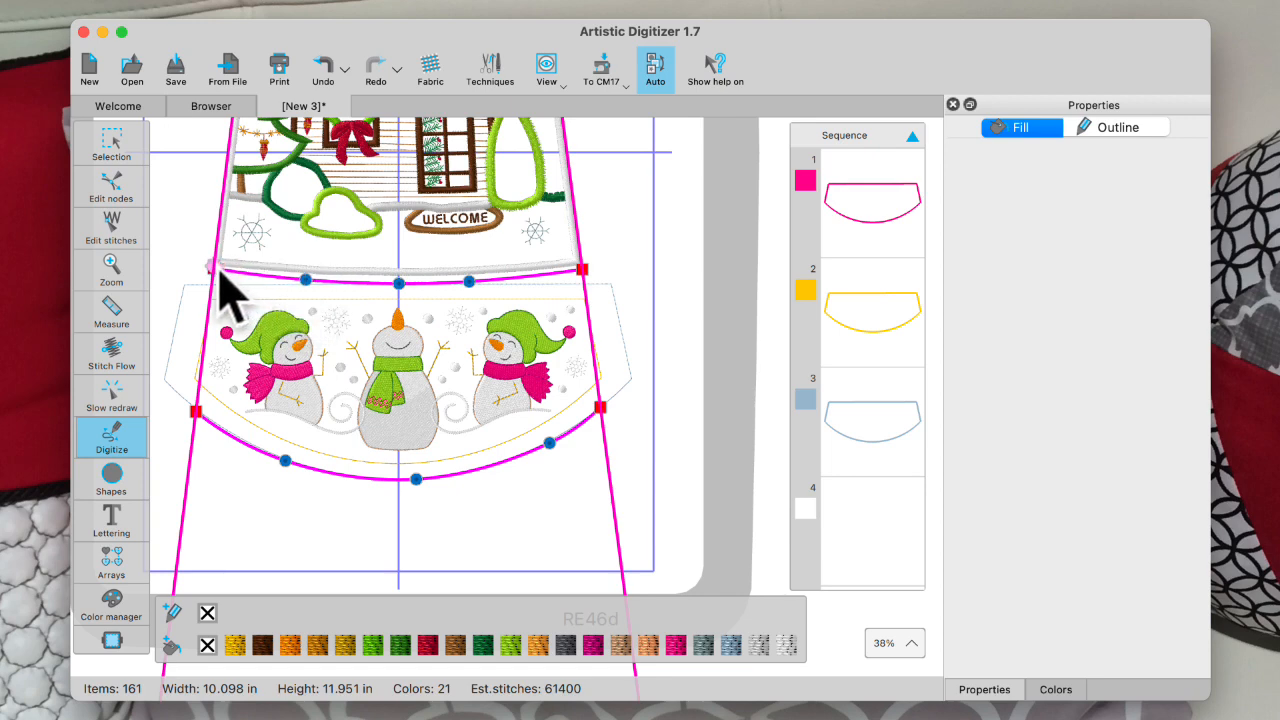
pyautogui.click(216, 270)
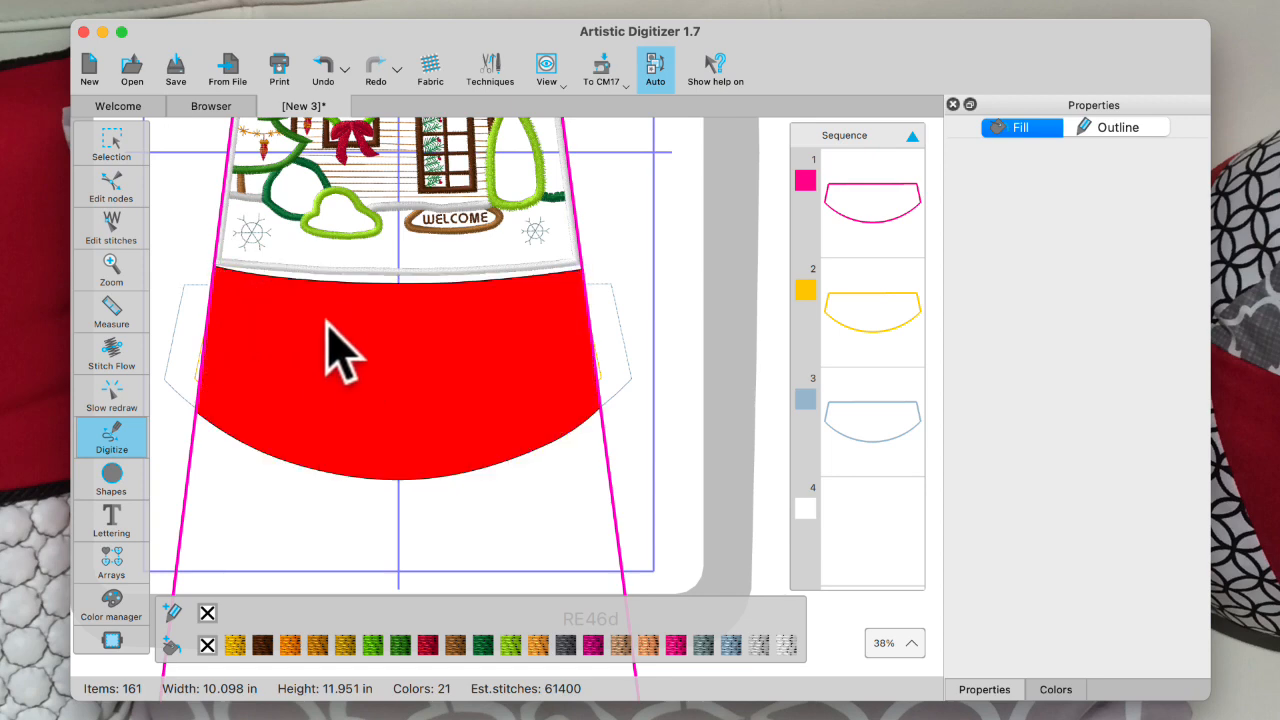
# Remove the fill from the new shape around the snowmen, keeping only its black outline.
pyautogui.click(110, 142)
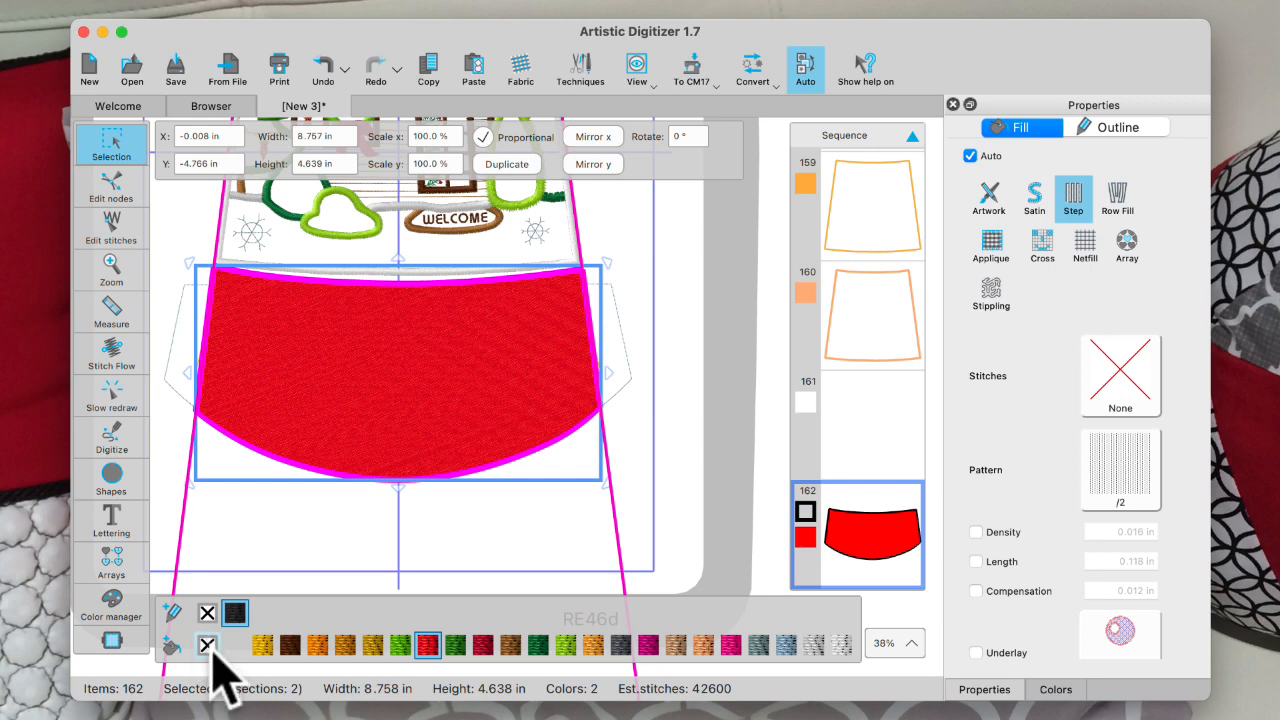
pyautogui.click(207, 645)
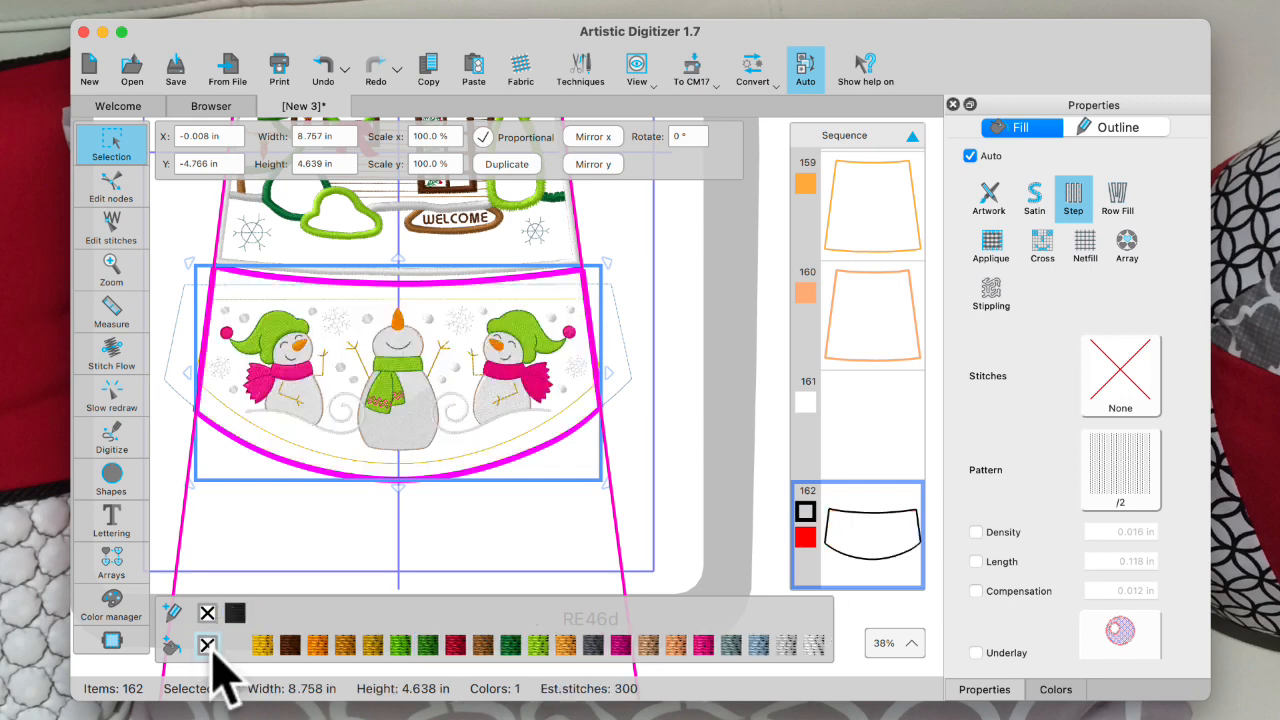
pyautogui.click(440, 570)
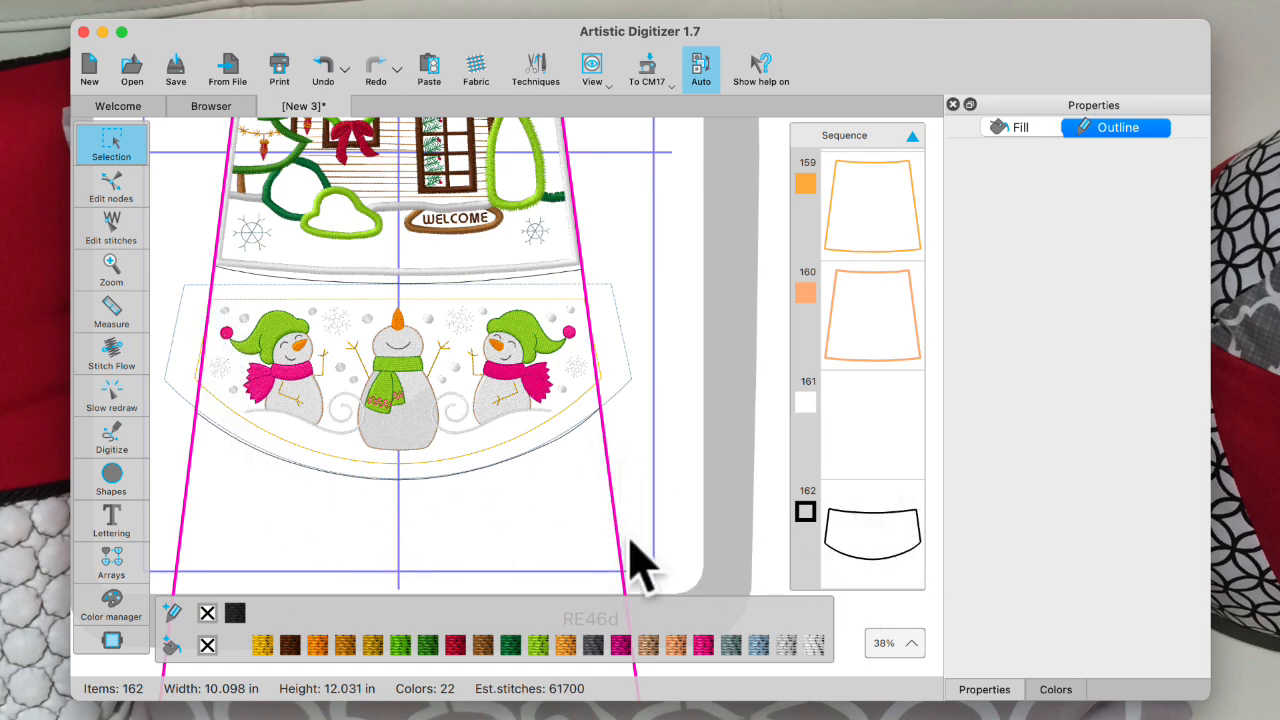
# Send the black snowman block outline to the back of the design and check its position in the stitching sequence.
pyautogui.click(828, 515)
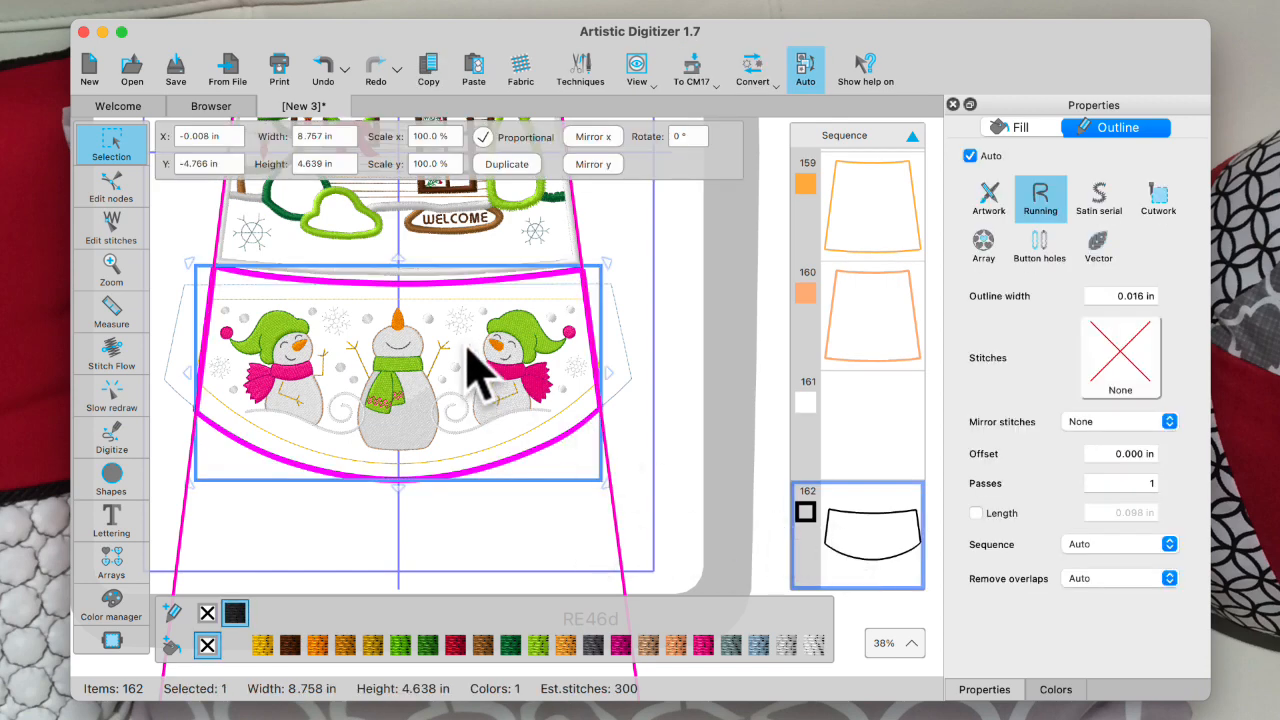
pyautogui.rightClick(436, 340)
pyautogui.moveTo(460, 402)
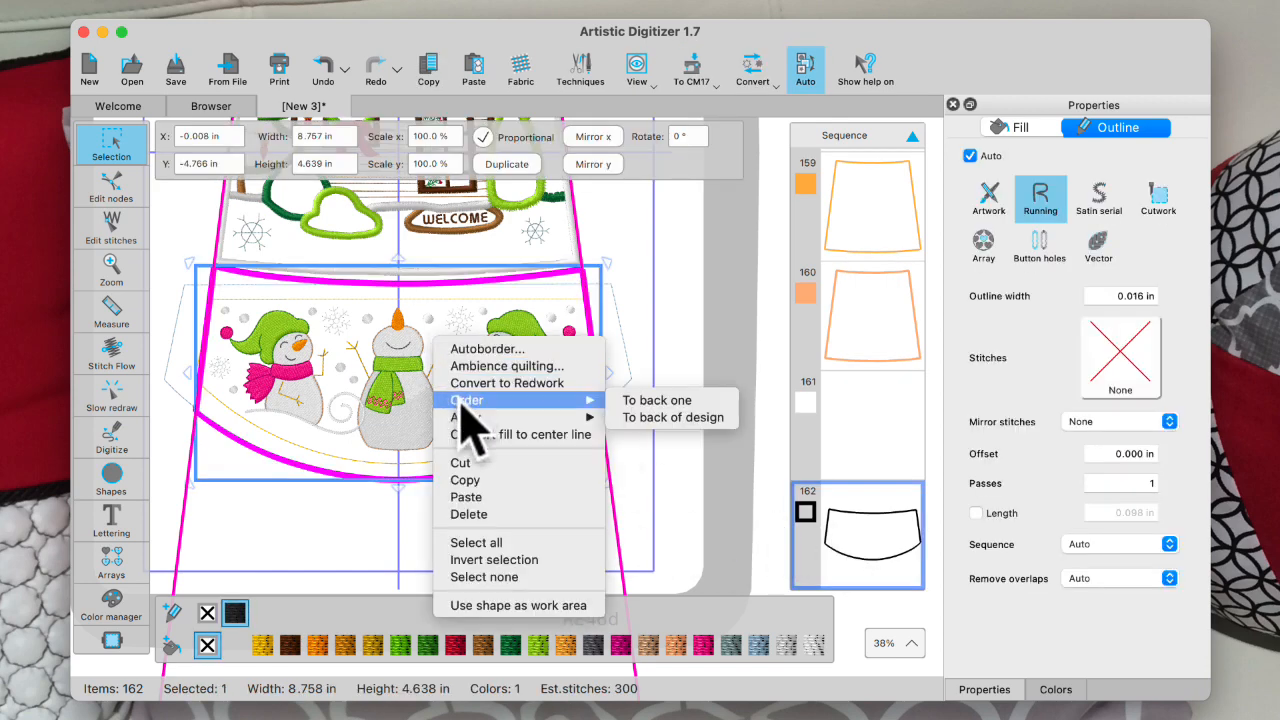
pyautogui.click(636, 417)
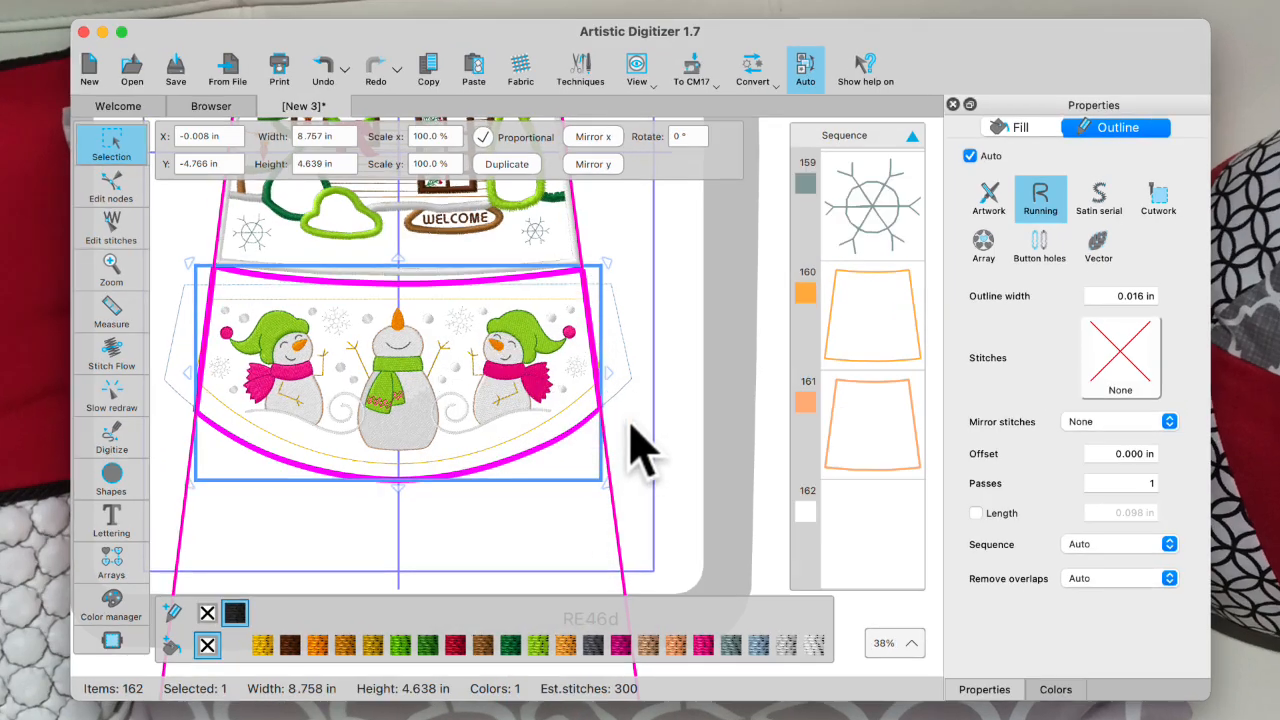
pyautogui.scroll(15, 865, 460)
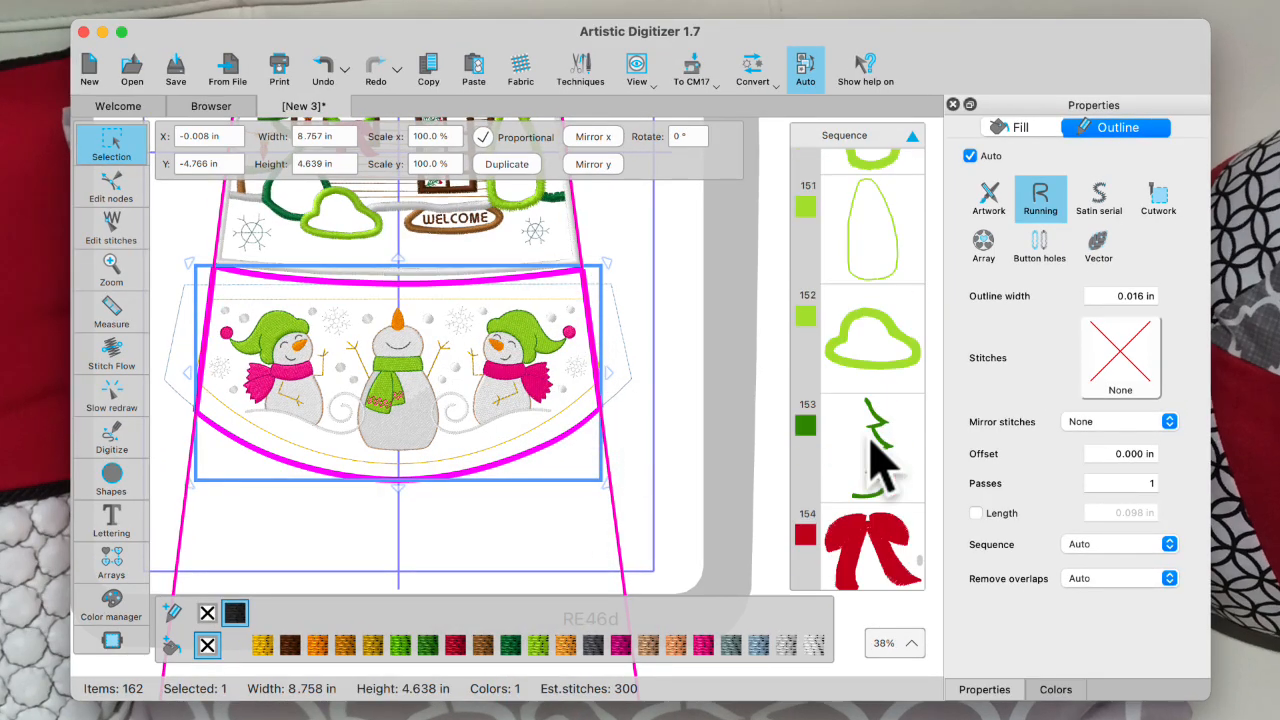
pyautogui.scroll(18, 866, 420)
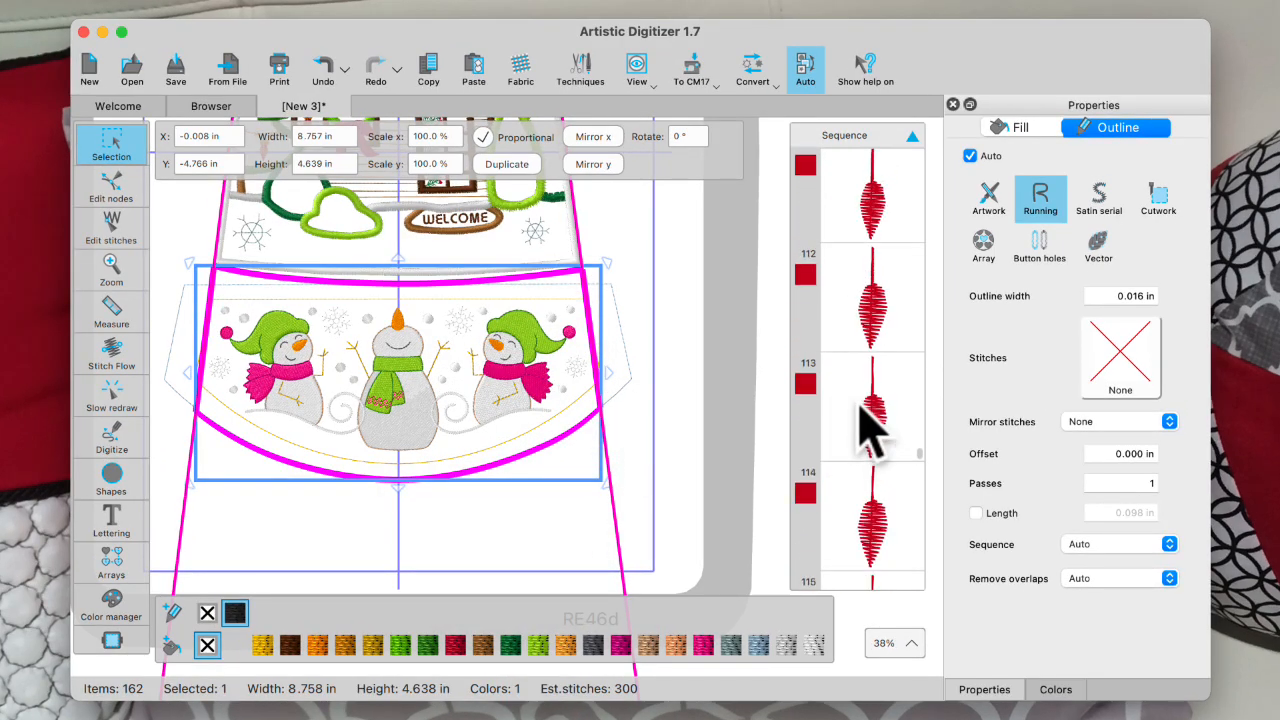
pyautogui.scroll(4, 926, 448)
pyautogui.moveTo(921, 440); pyautogui.dragTo(920, 149)
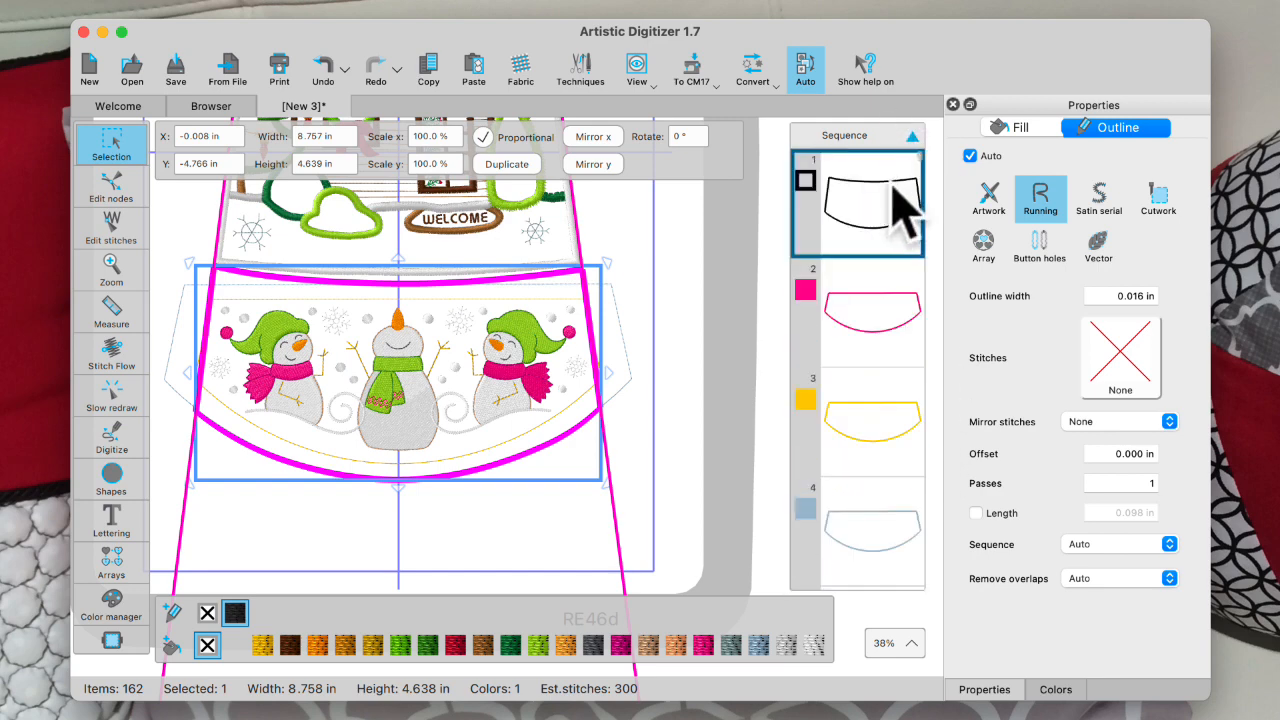
pyautogui.click(492, 512)
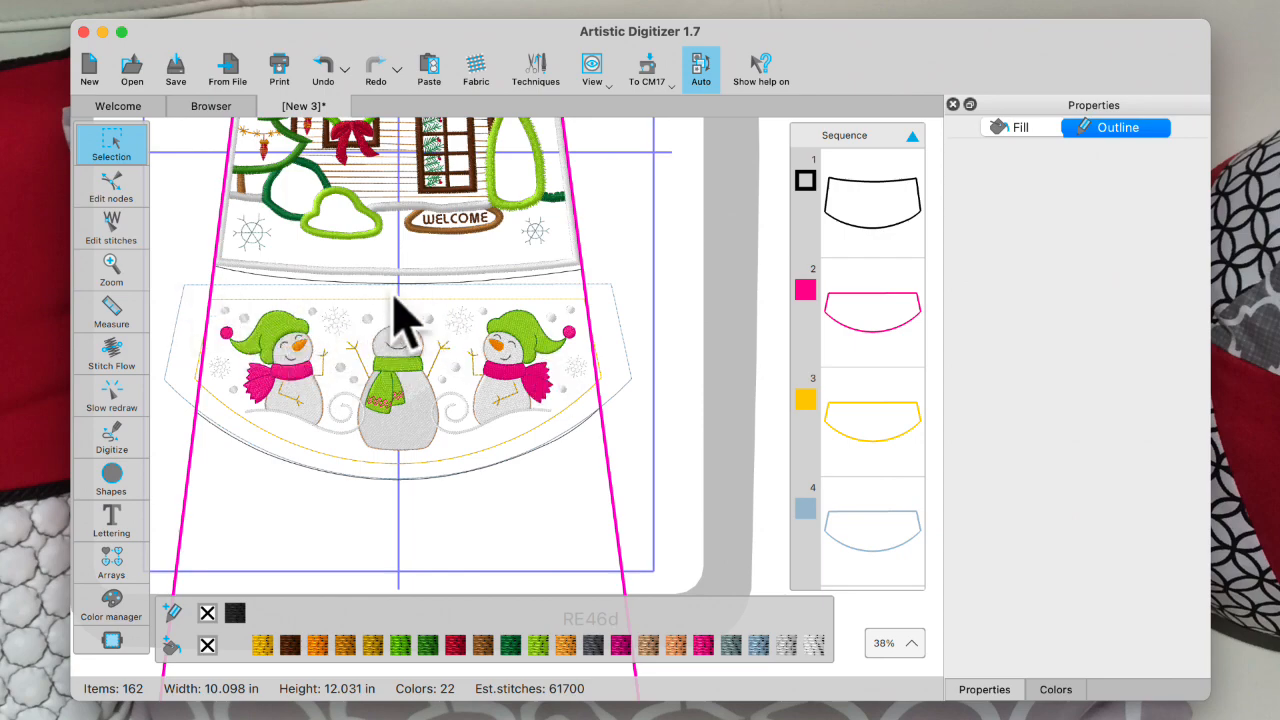
# Move the three middle nodes of the black outline's upper edge slightly upward, closer to the house block's lower border.
pyautogui.scroll(3, 400, 318)
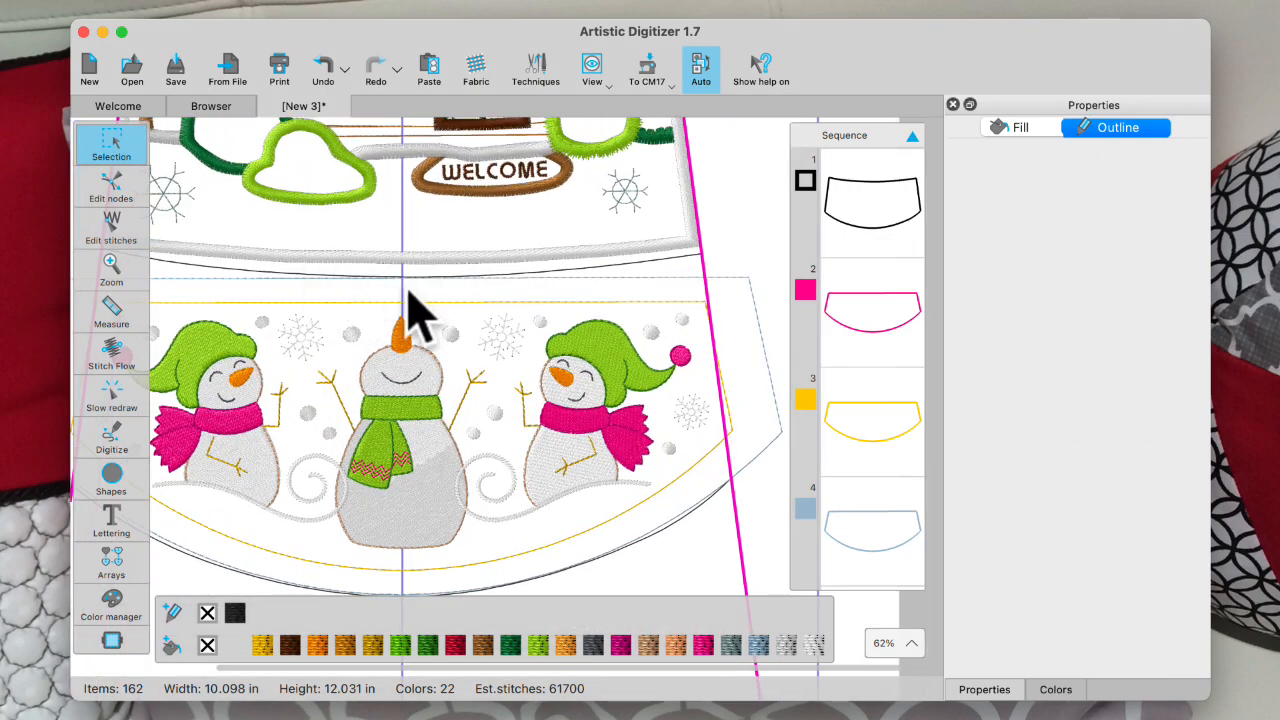
pyautogui.scroll(1, 416, 312)
pyautogui.scroll(-2, 415, 310)
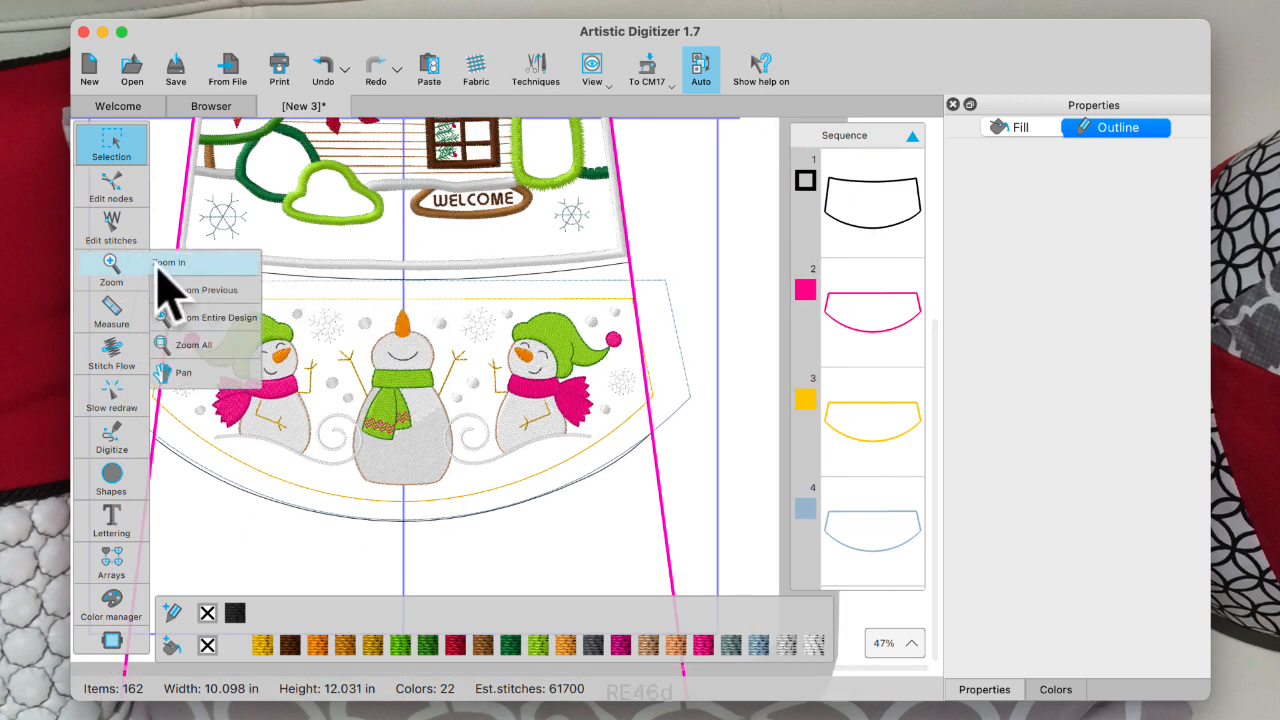
pyautogui.click(842, 195)
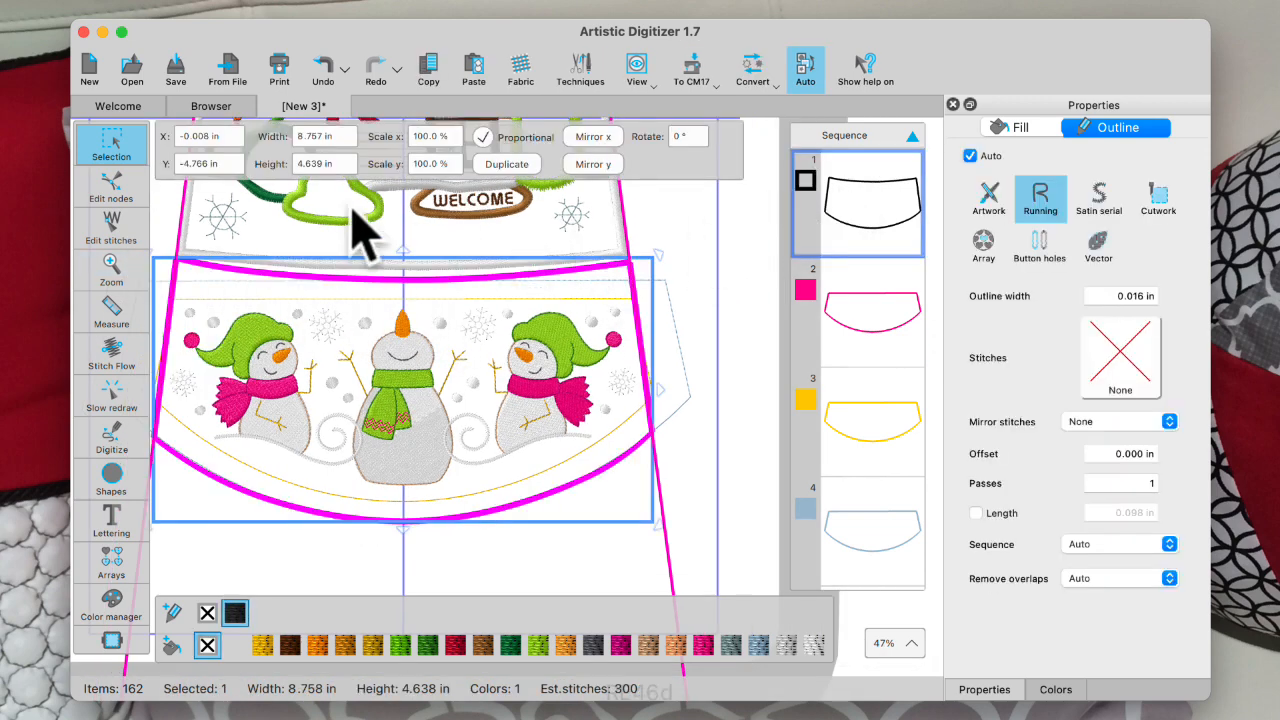
pyautogui.click(118, 188)
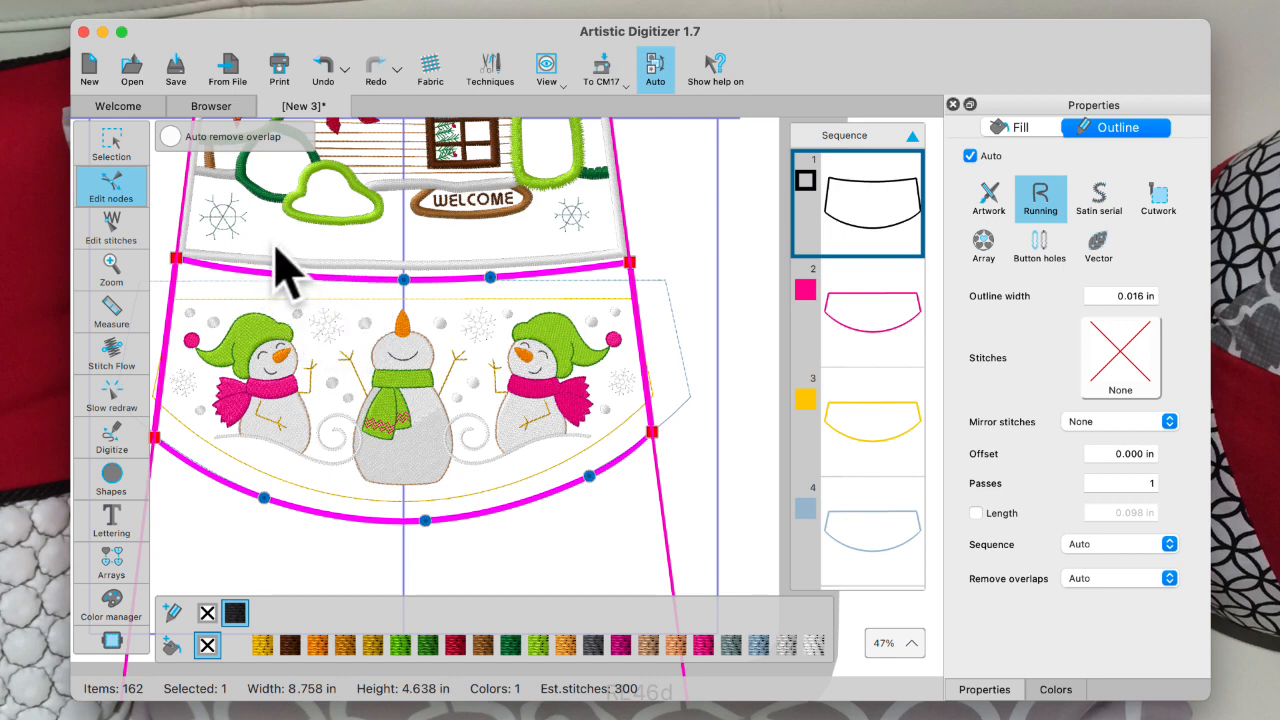
pyautogui.moveTo(272, 246); pyautogui.dragTo(520, 330)
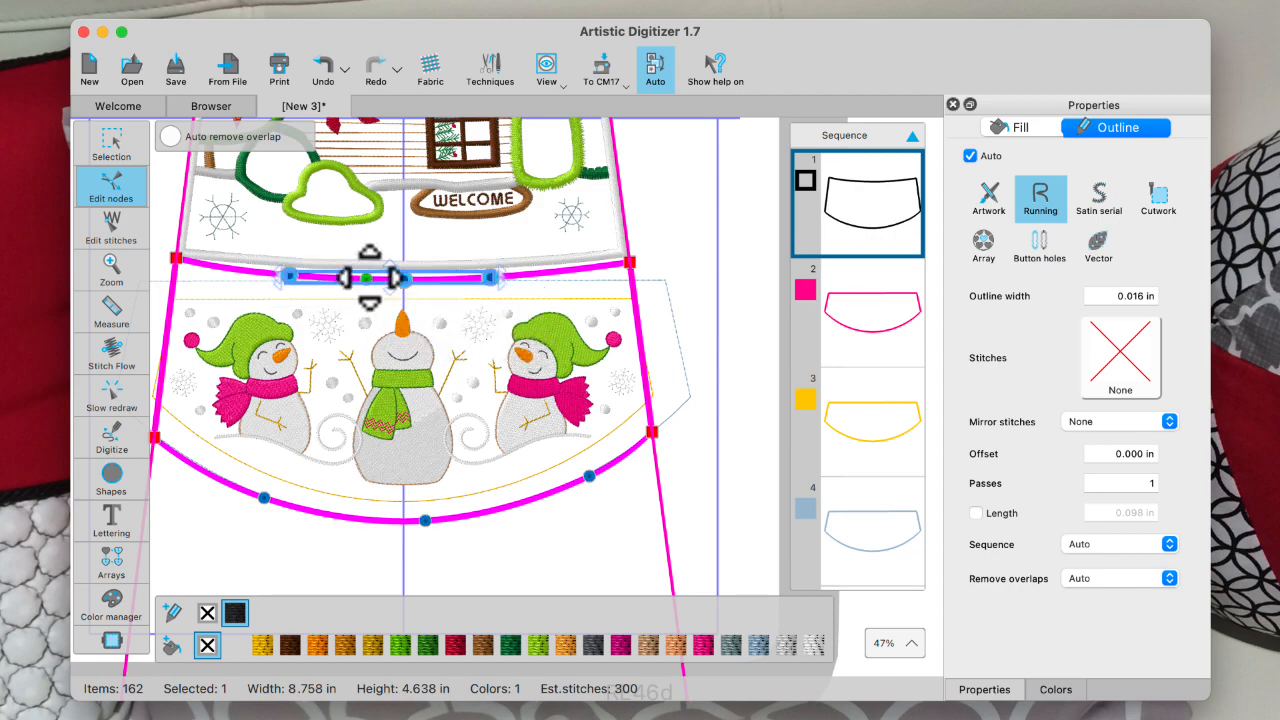
pyautogui.scroll(3, 402, 278)
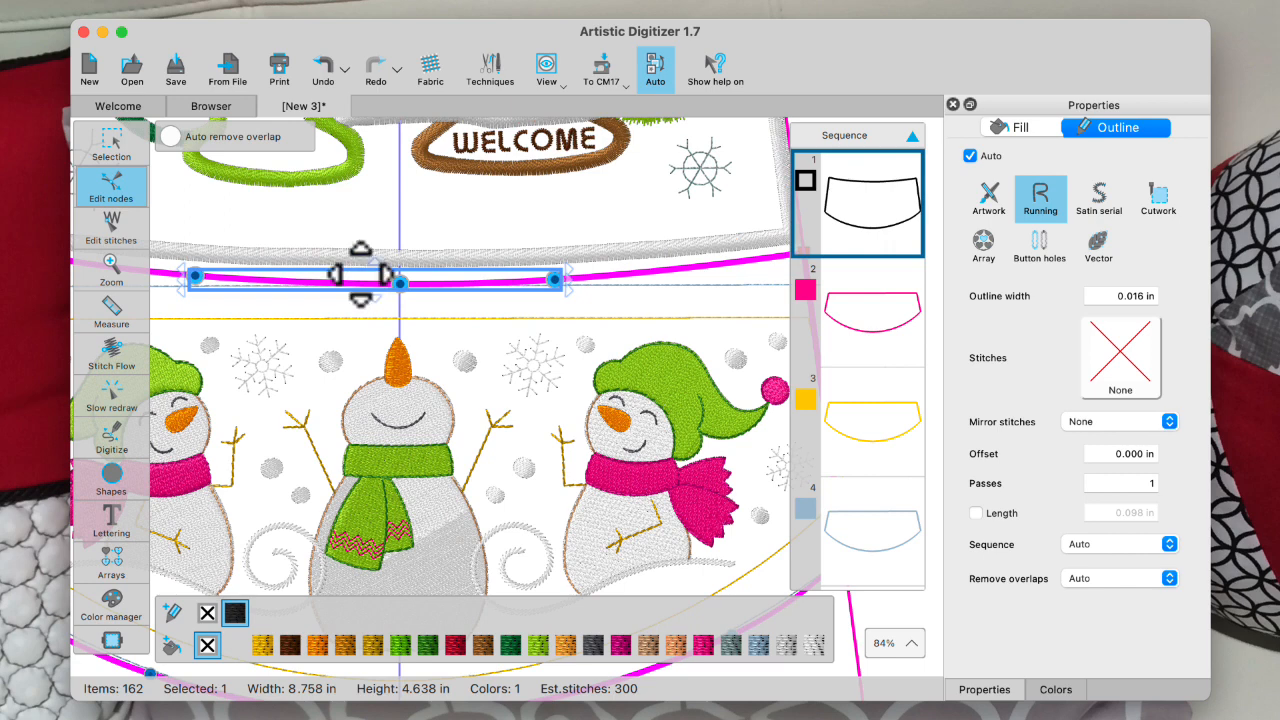
pyautogui.moveTo(358, 269); pyautogui.dragTo(359, 260)
pyautogui.click(115, 145)
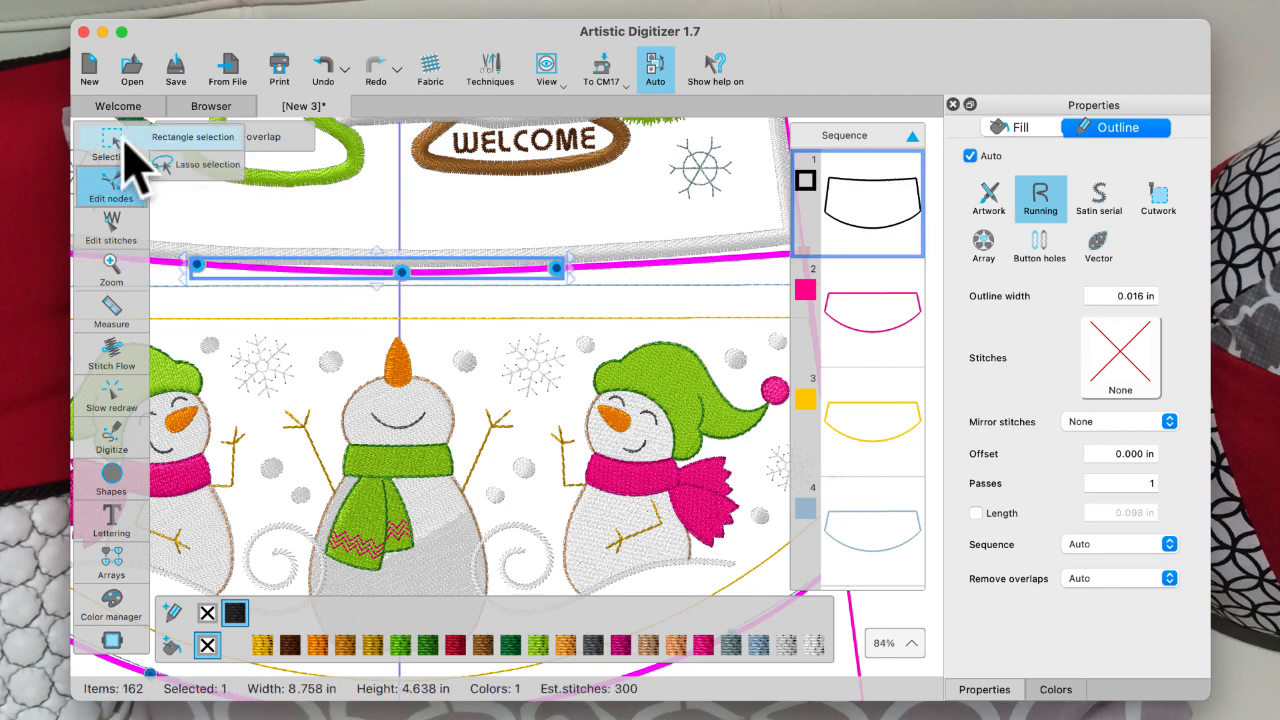
pyautogui.scroll(-6, 310, 345)
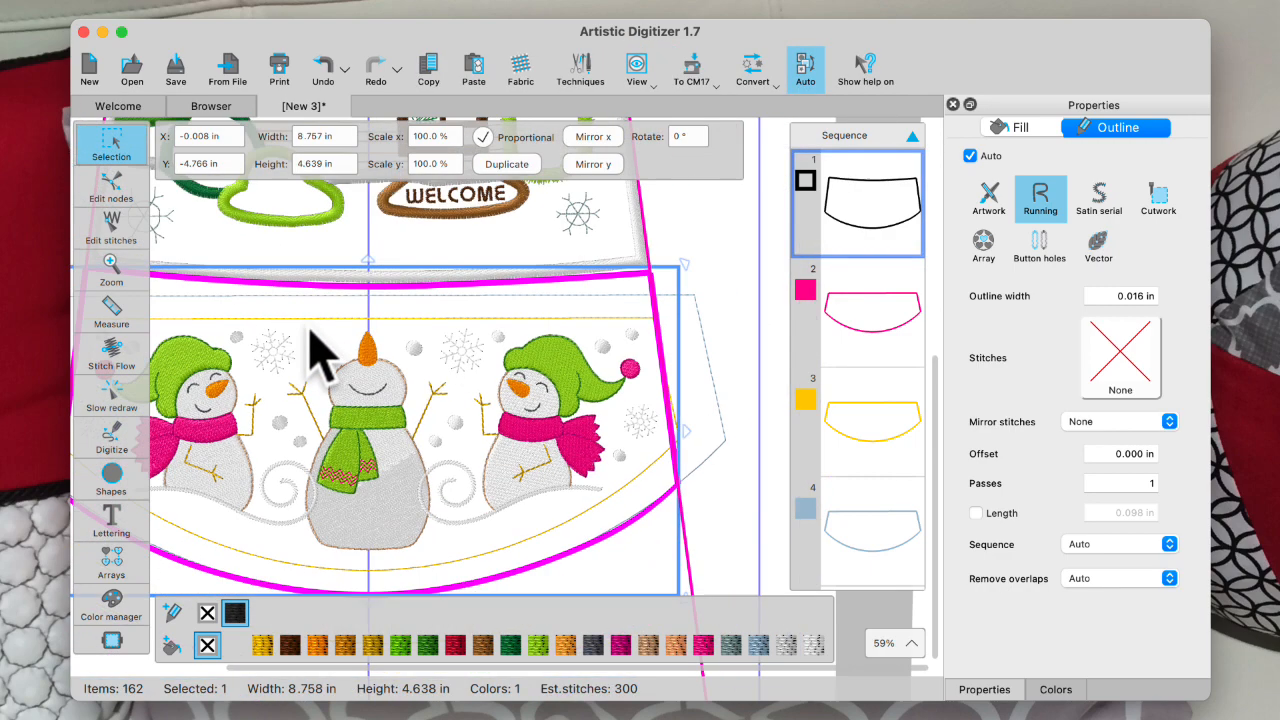
# Move the original pink, yellow and blue outlines of the snowman block together out of the hoop area.
pyautogui.click(514, 280)
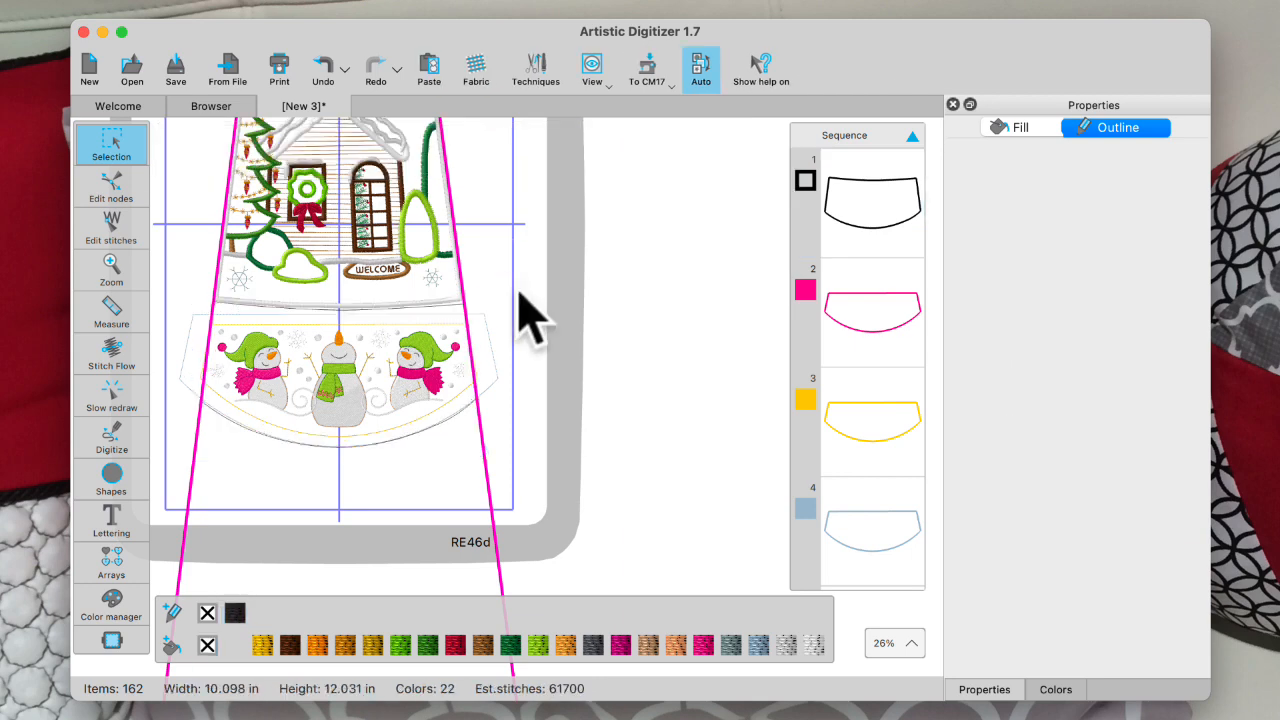
pyautogui.click(855, 305)
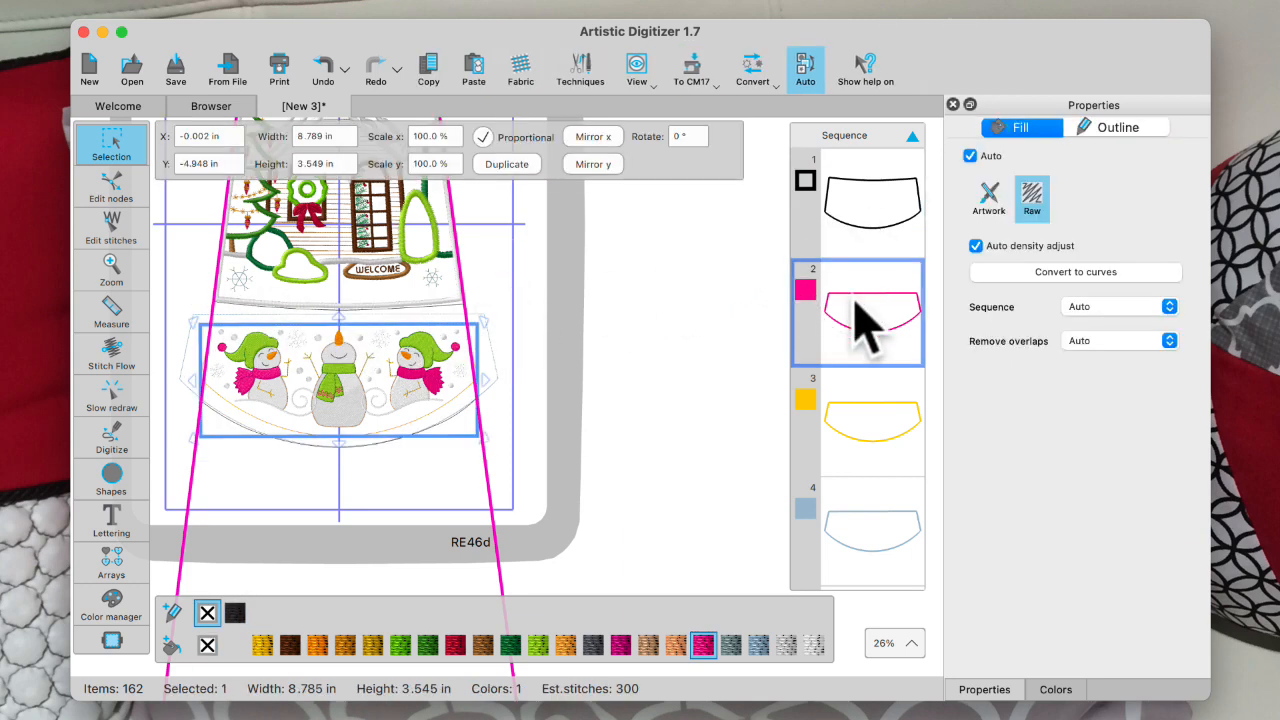
pyautogui.keyDown('shift'); pyautogui.click(872, 430); pyautogui.keyUp('shift')
pyautogui.keyDown('shift'); pyautogui.click(857, 540); pyautogui.keyUp('shift')
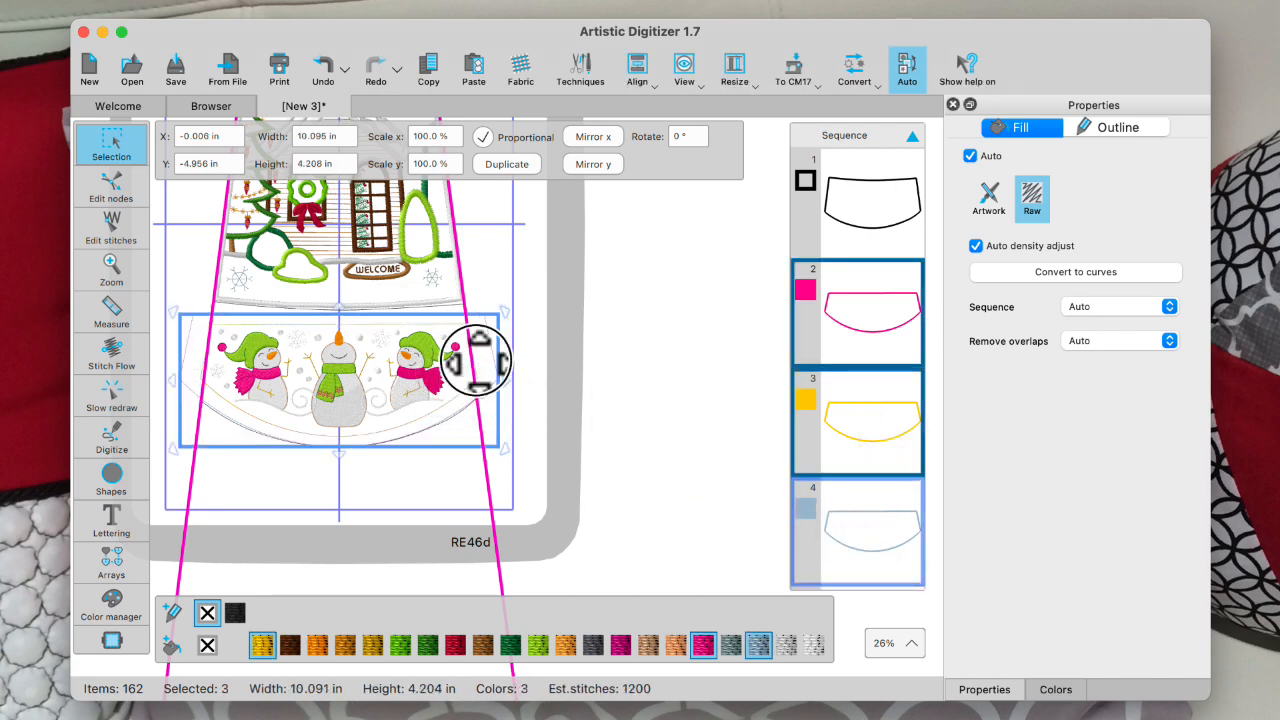
pyautogui.moveTo(476, 360); pyautogui.dragTo(856, 370)
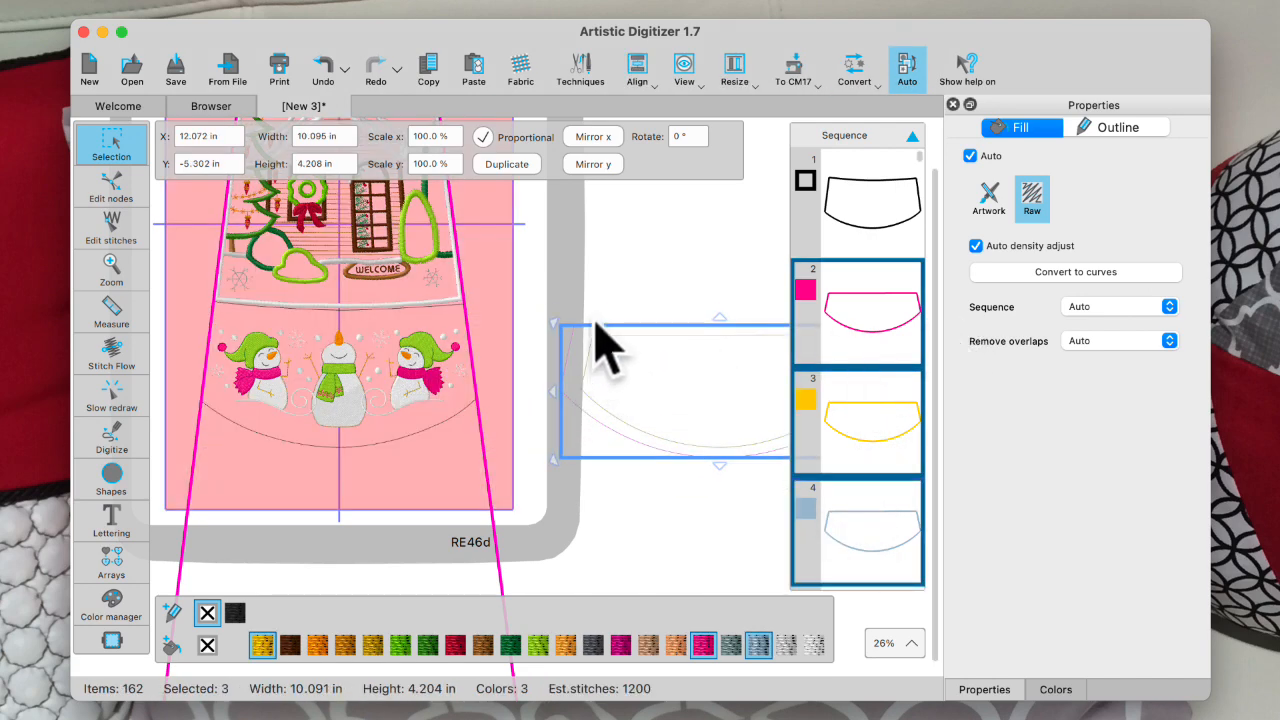
pyautogui.click(566, 300)
# Move the black outline's upper-right corner node slightly upward along the guideline, to the house block's lower corner.
pyautogui.scroll(2, 283, 440)
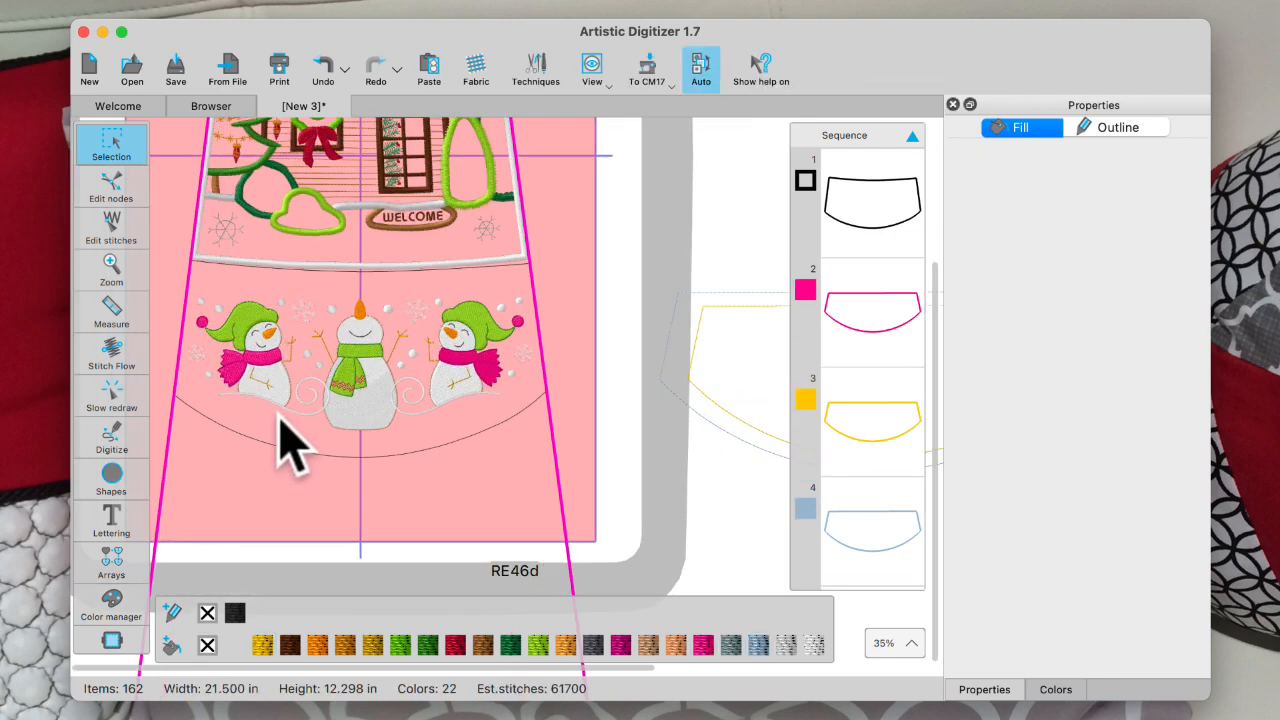
pyautogui.scroll(2, 283, 440)
pyautogui.scroll(2, 437, 409)
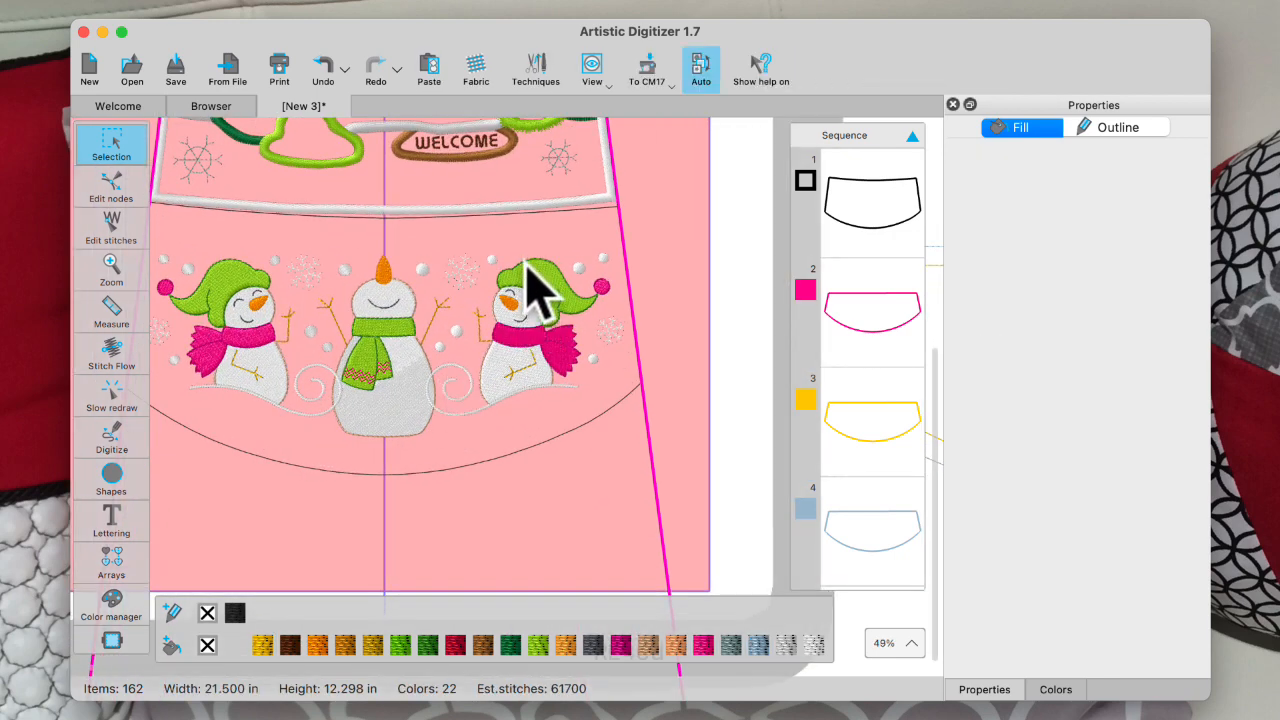
pyautogui.hscroll(-3, 527, 263)
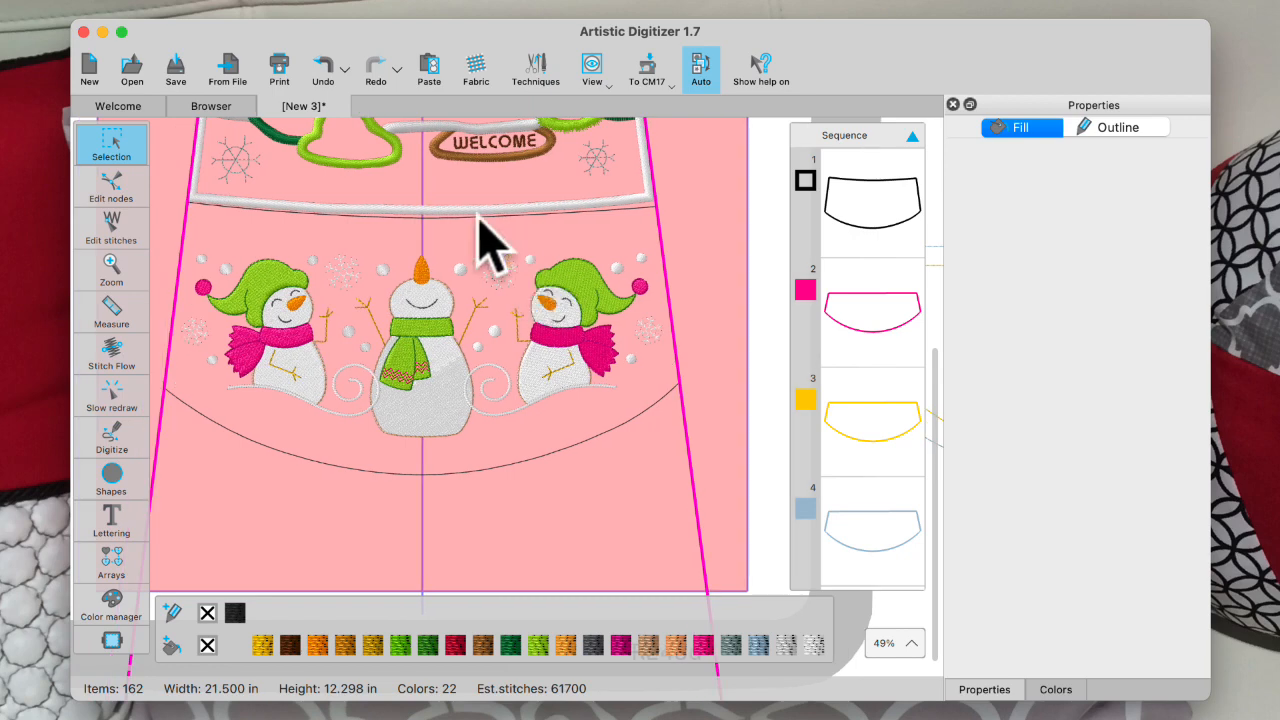
pyautogui.click(645, 210)
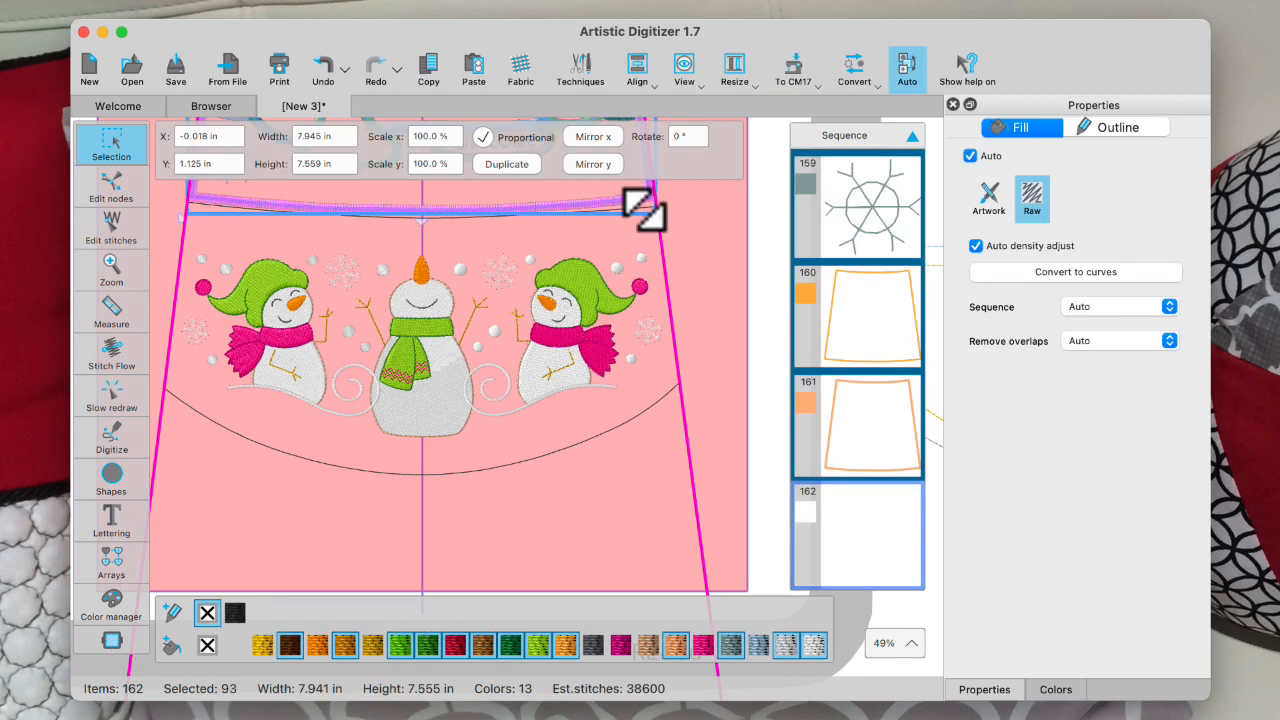
pyautogui.click(113, 186)
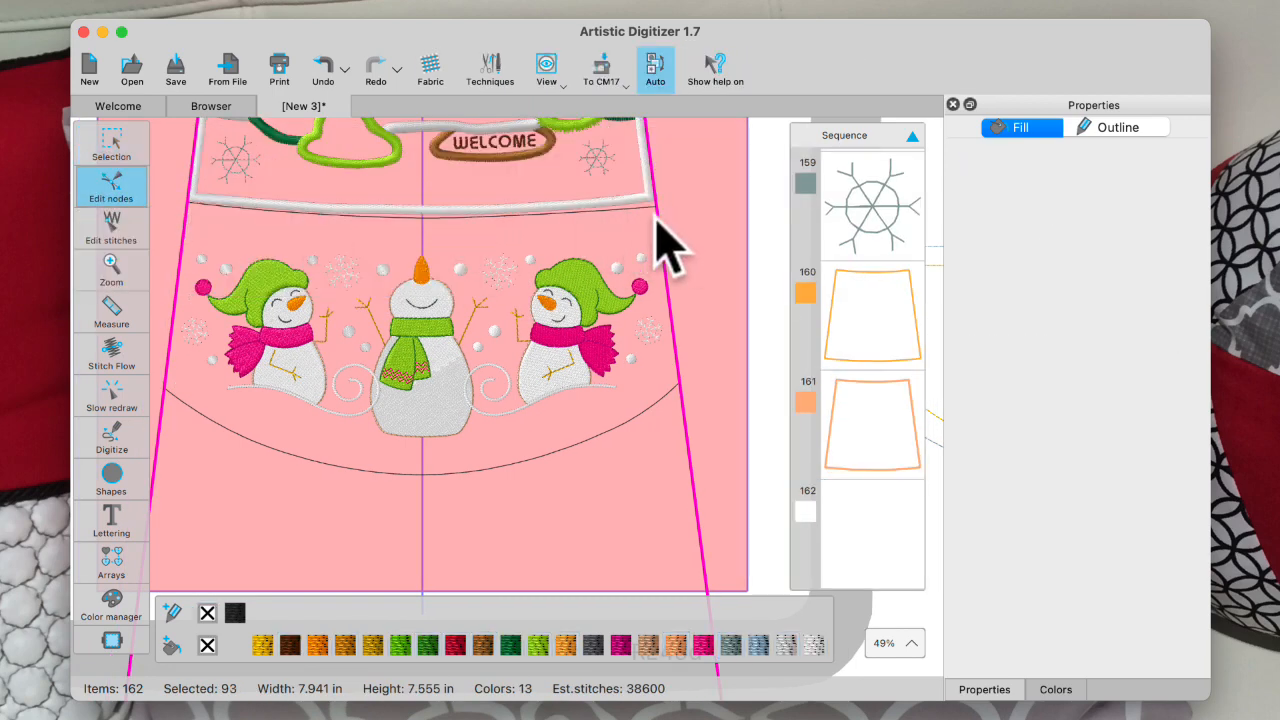
pyautogui.click(628, 423)
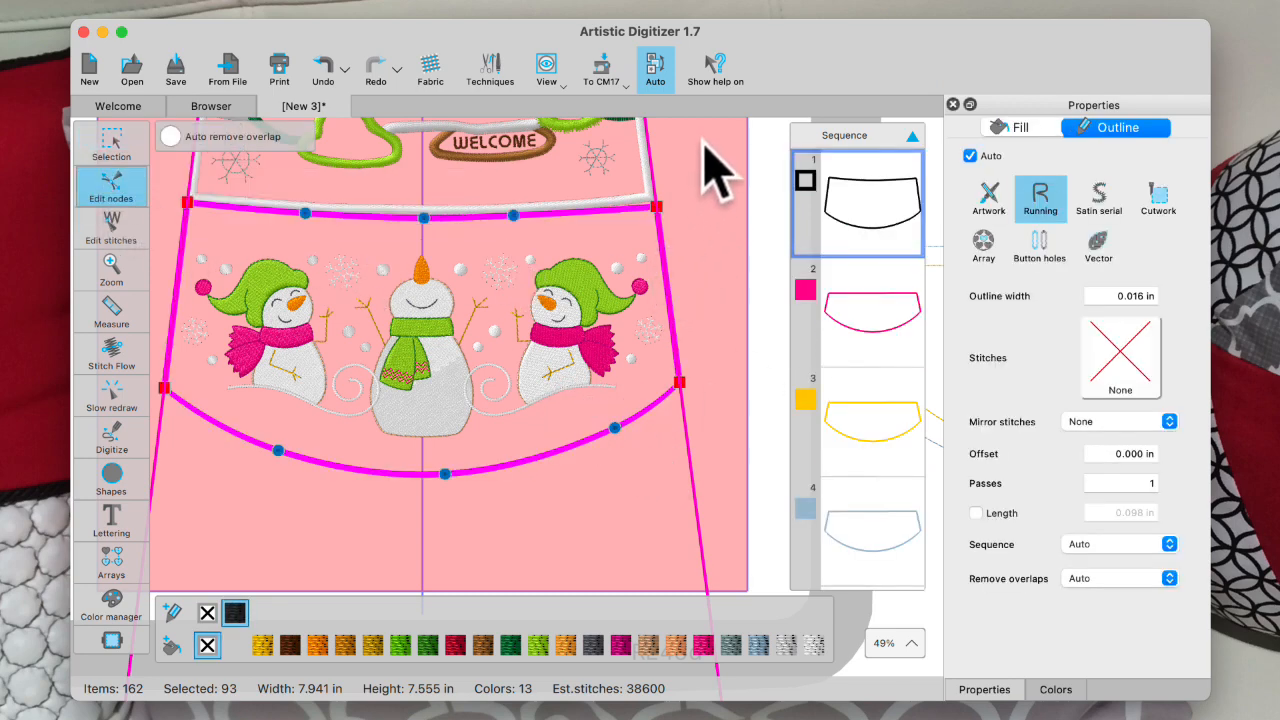
pyautogui.scroll(2, 700, 205)
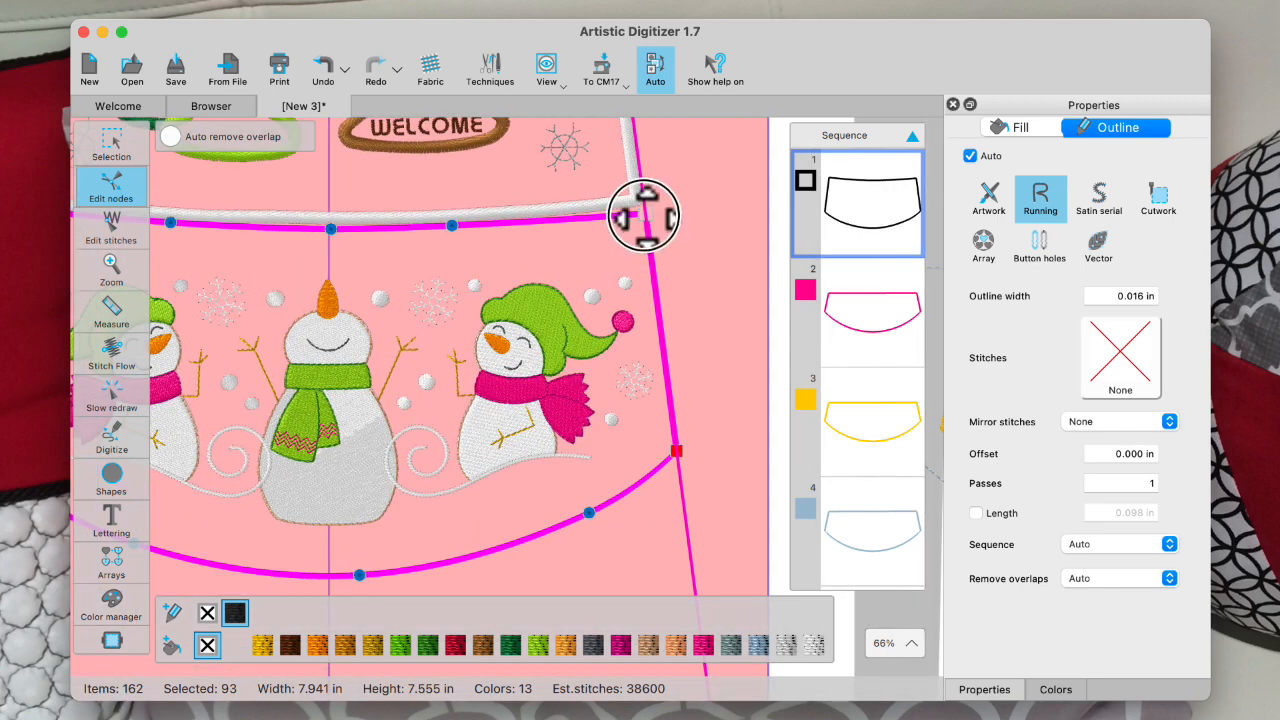
pyautogui.click(640, 208)
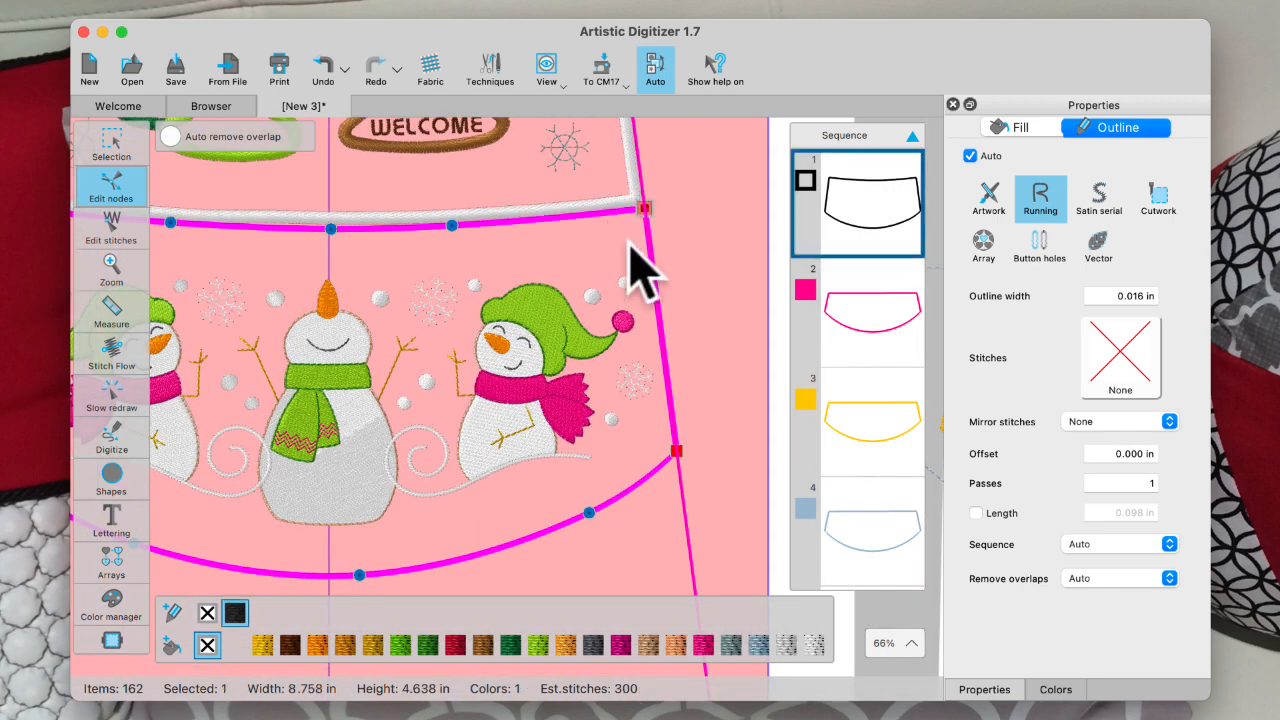
pyautogui.scroll(-2, 696, 265)
pyautogui.scroll(-1, 705, 270)
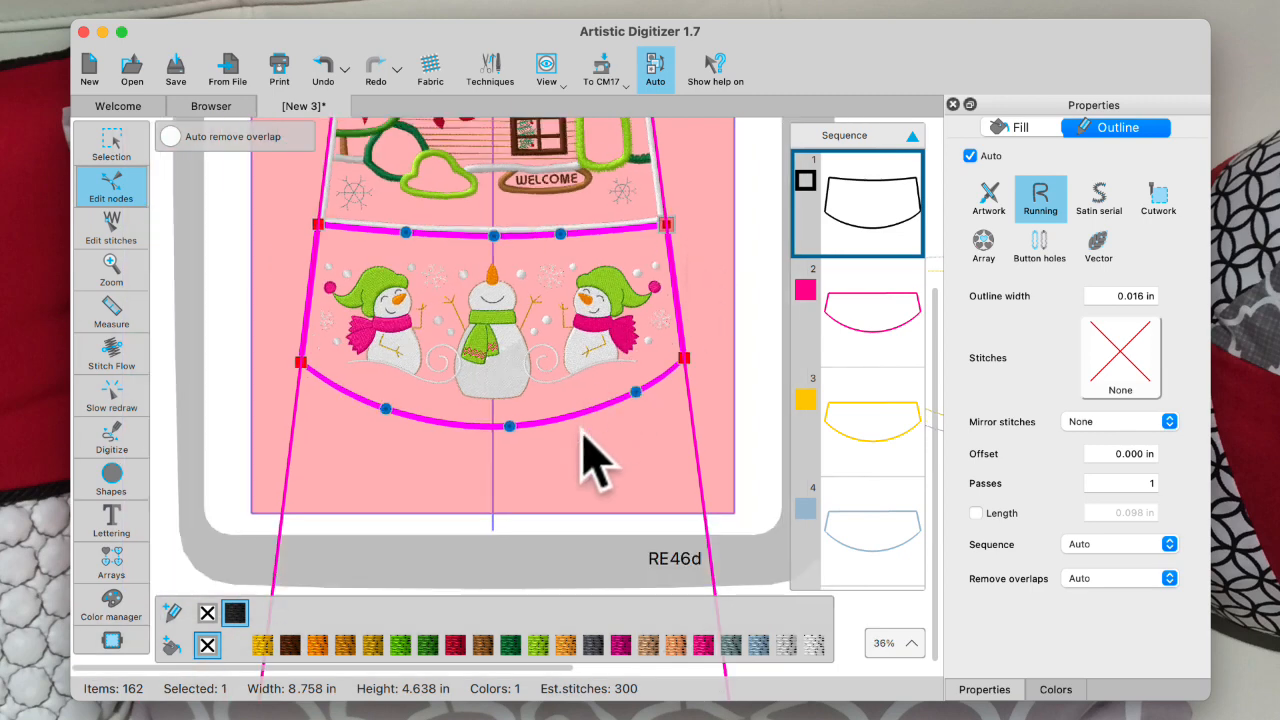
# Duplicate the black snowman block outline and give the copy the outline color 208 Purple.
pyautogui.moveTo(78, 130)
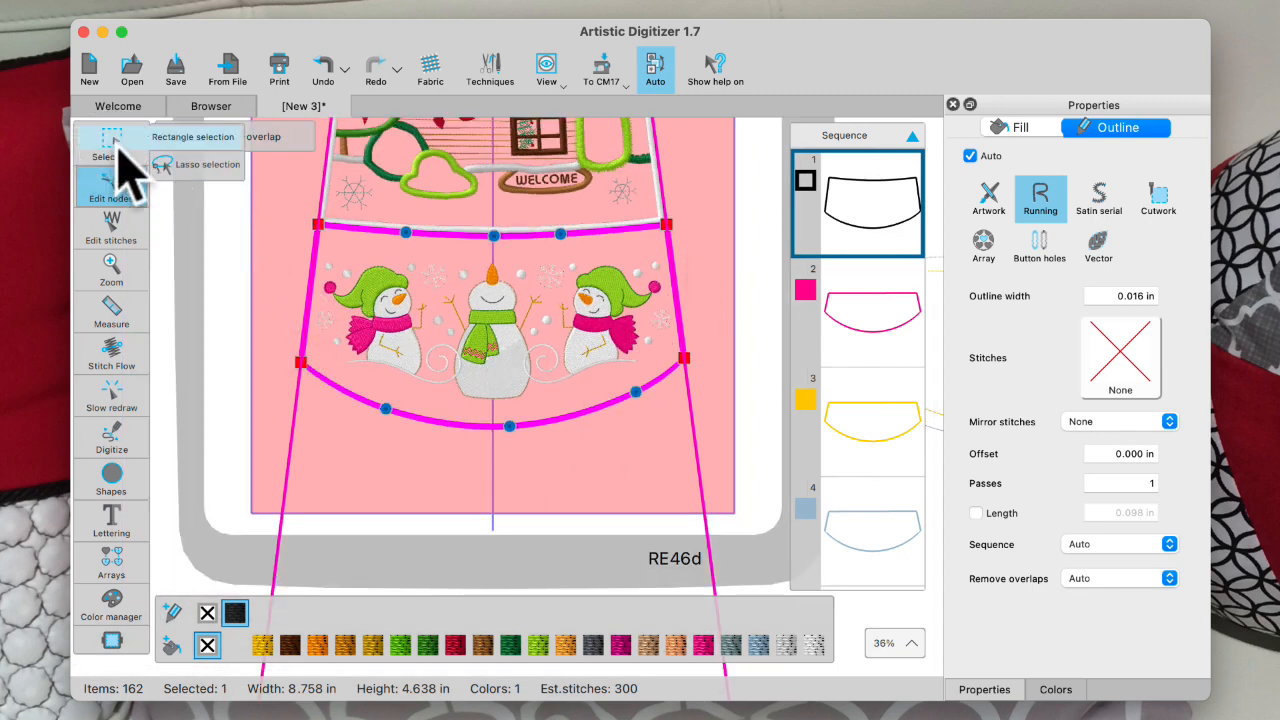
pyautogui.click(118, 140)
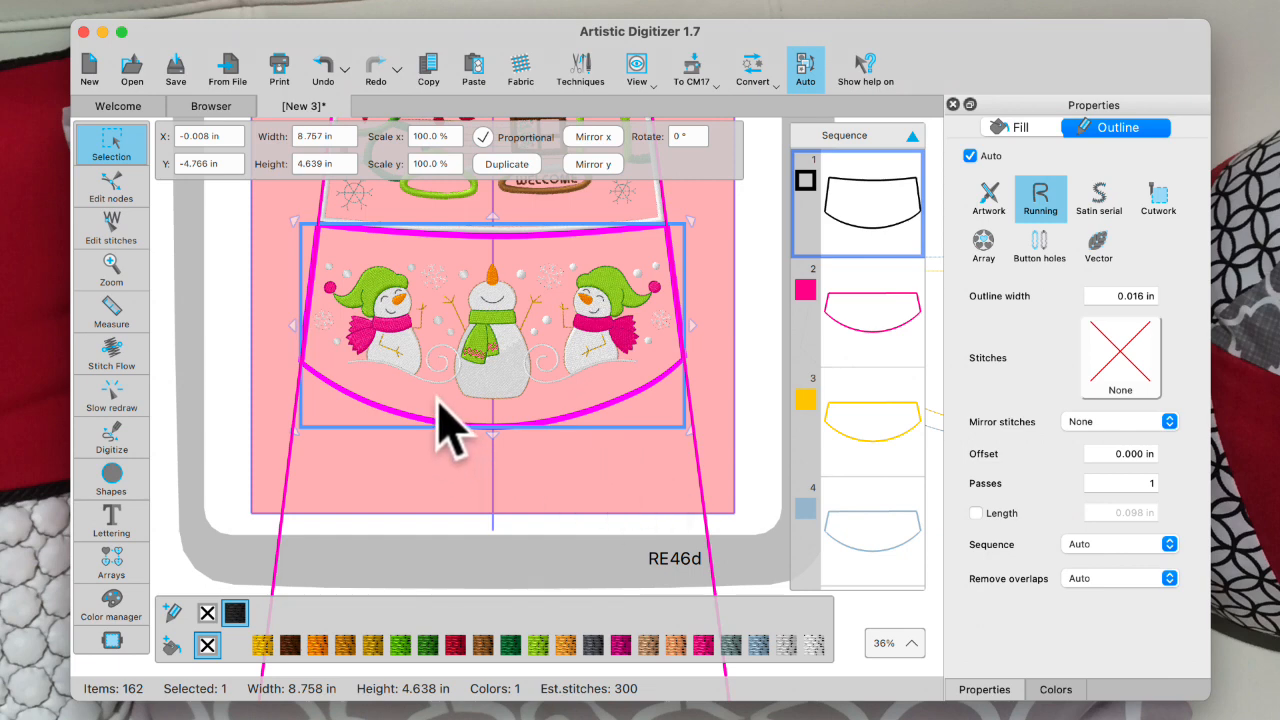
pyautogui.click(507, 164)
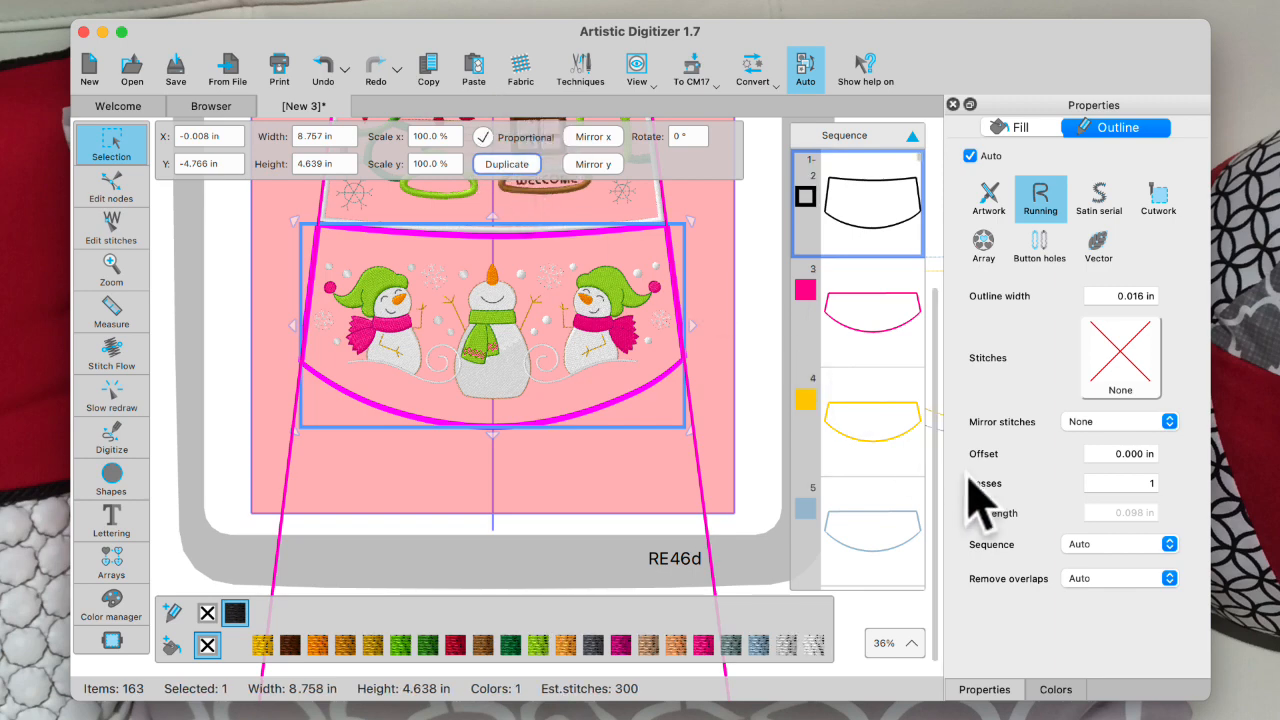
pyautogui.click(1055, 689)
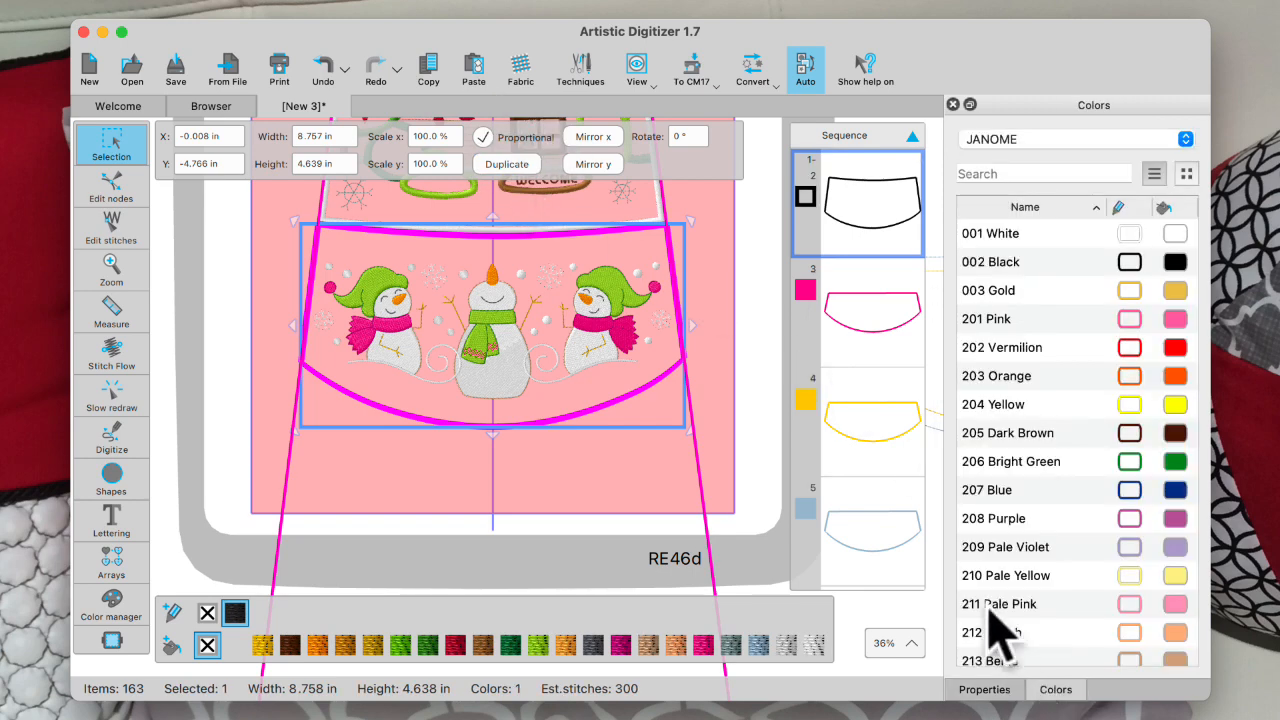
pyautogui.click(1130, 518)
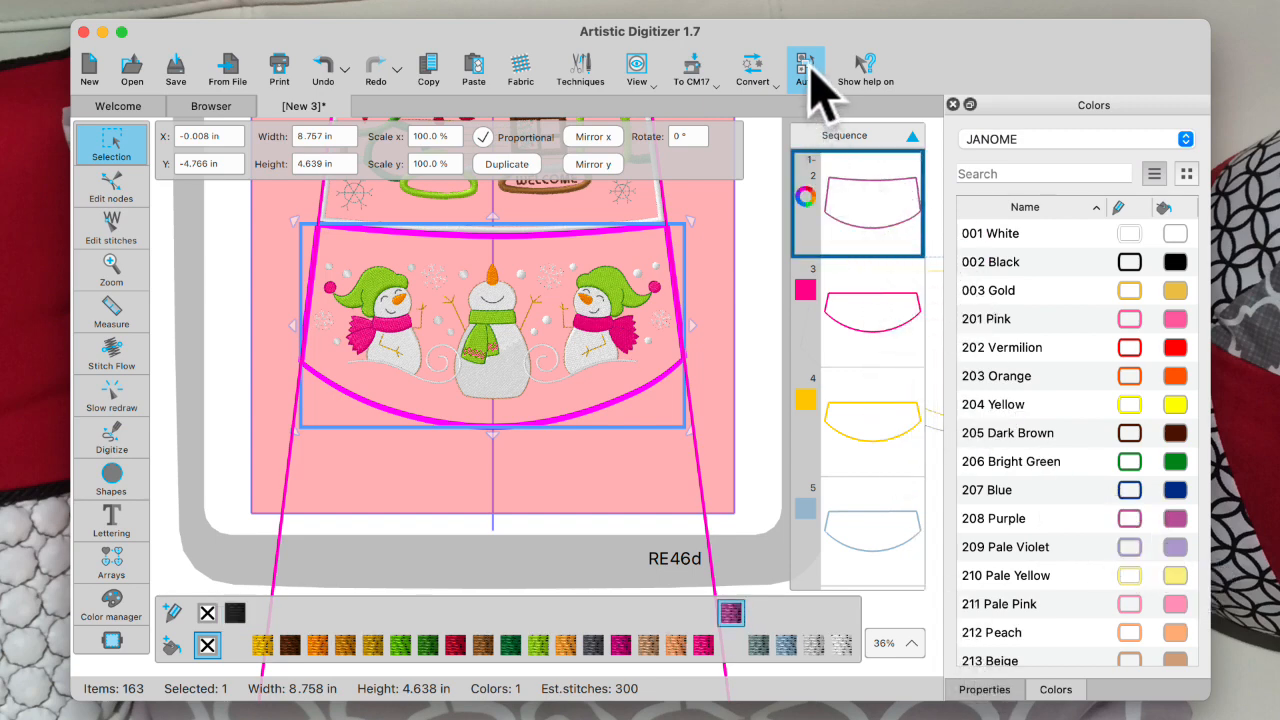
# Switch the stitching sequence to manual and check the black and purple outlines as separate entries.
pyautogui.click(806, 67)
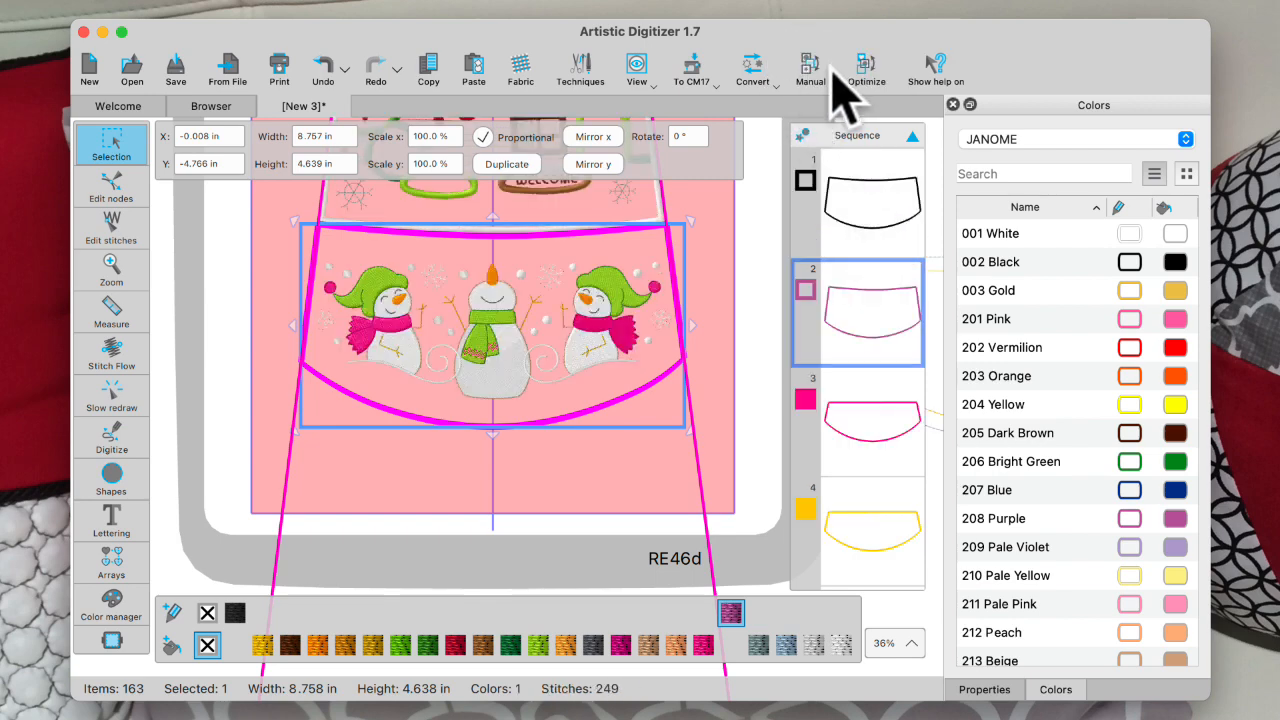
pyautogui.click(890, 210)
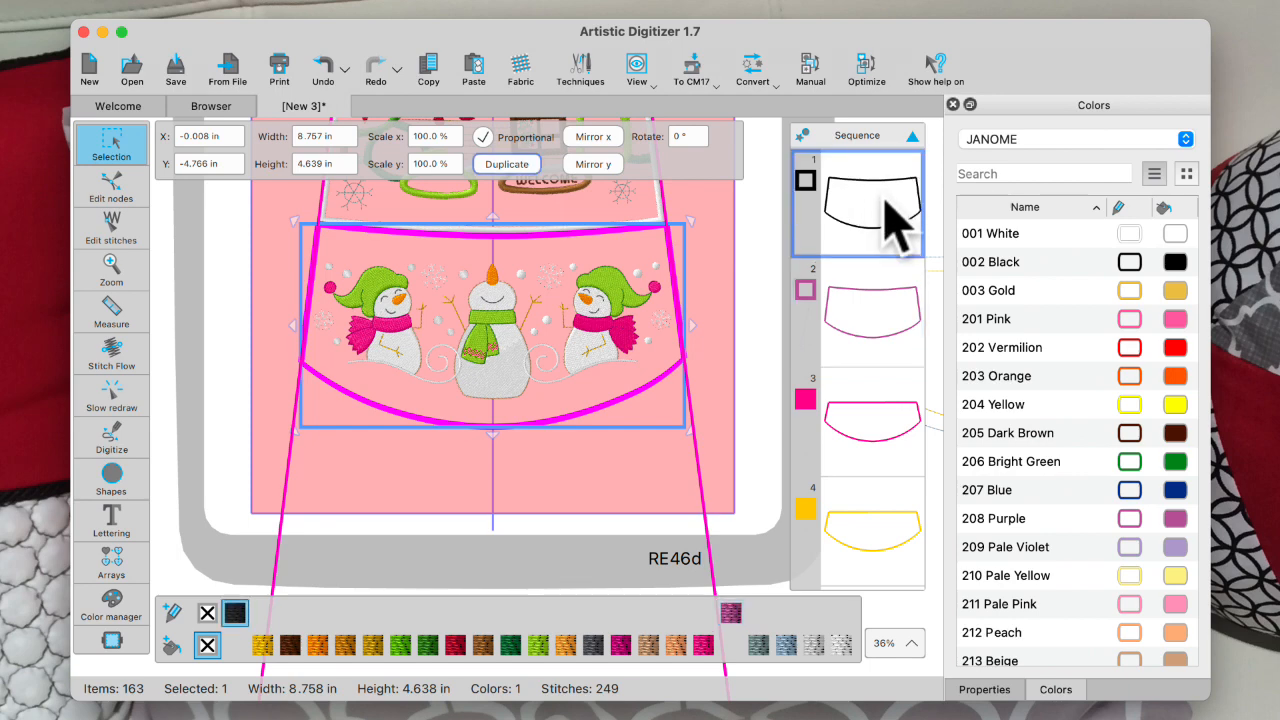
pyautogui.click(885, 335)
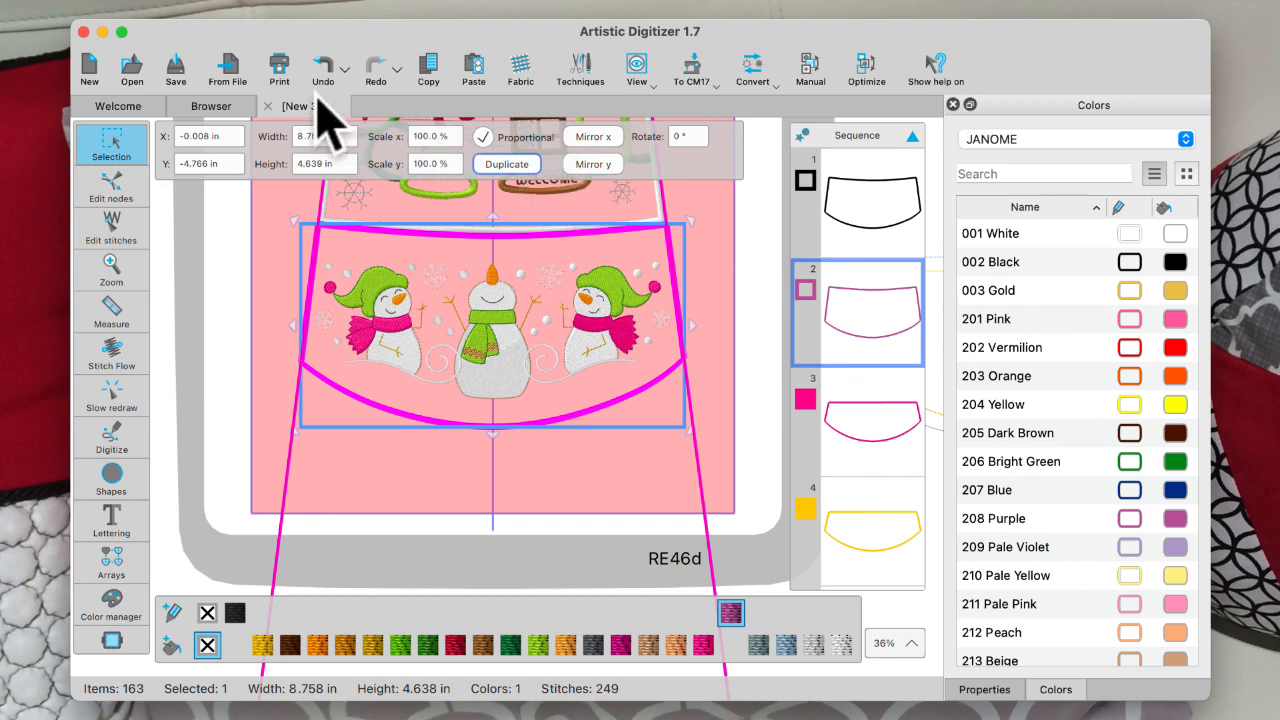
# Duplicate the purple outline and give the new copy the outline color 264 Green Dust.
pyautogui.click(500, 167)
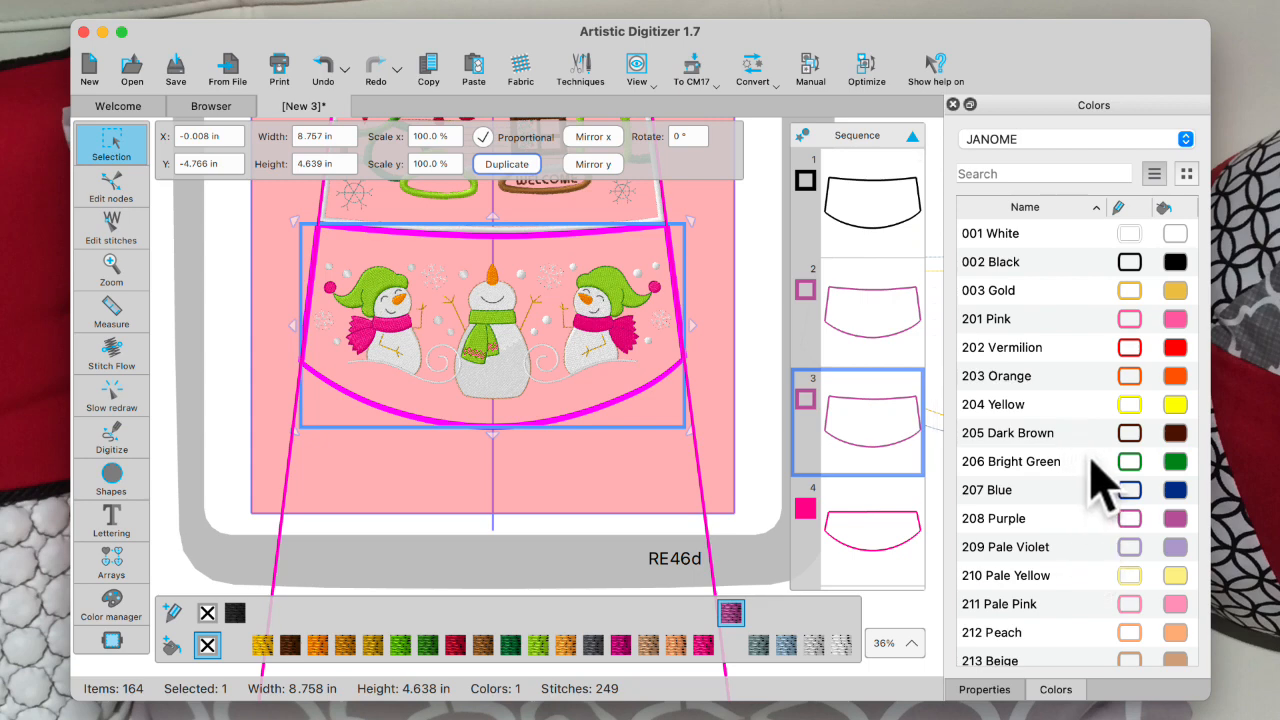
pyautogui.scroll(-10, 1091, 463)
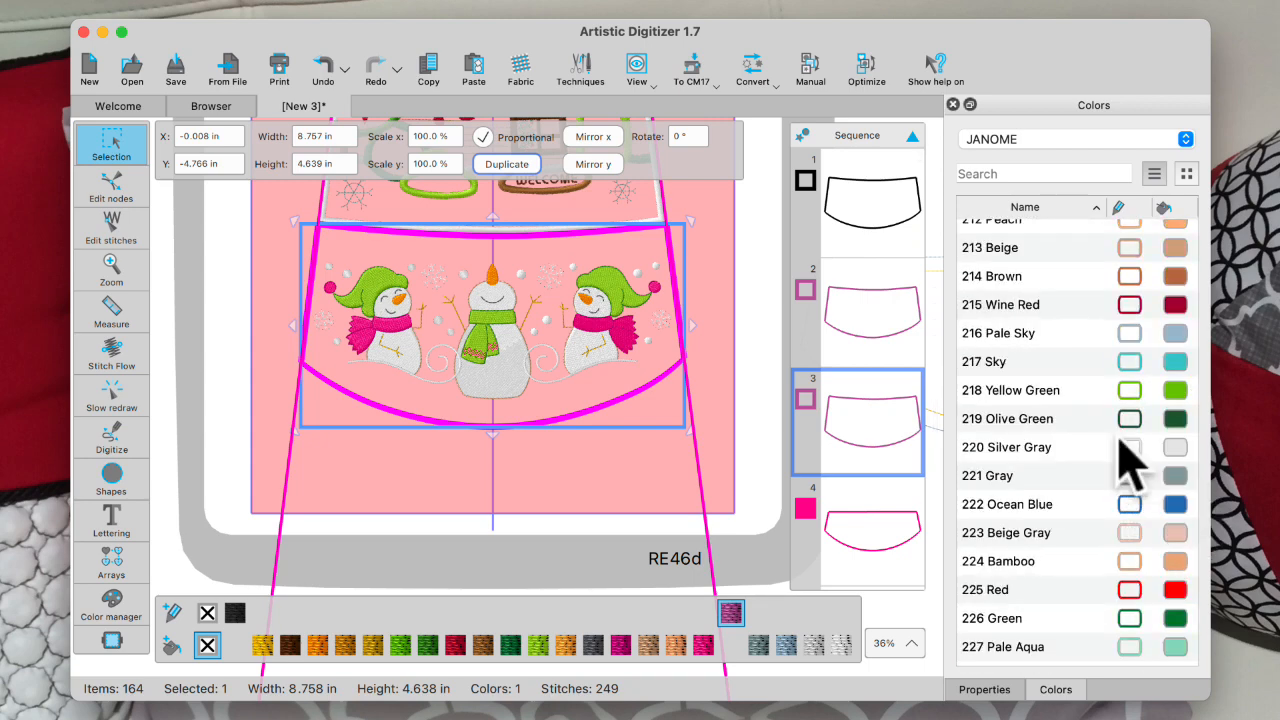
pyautogui.scroll(-5, 1128, 460)
pyautogui.scroll(-3, 1123, 451)
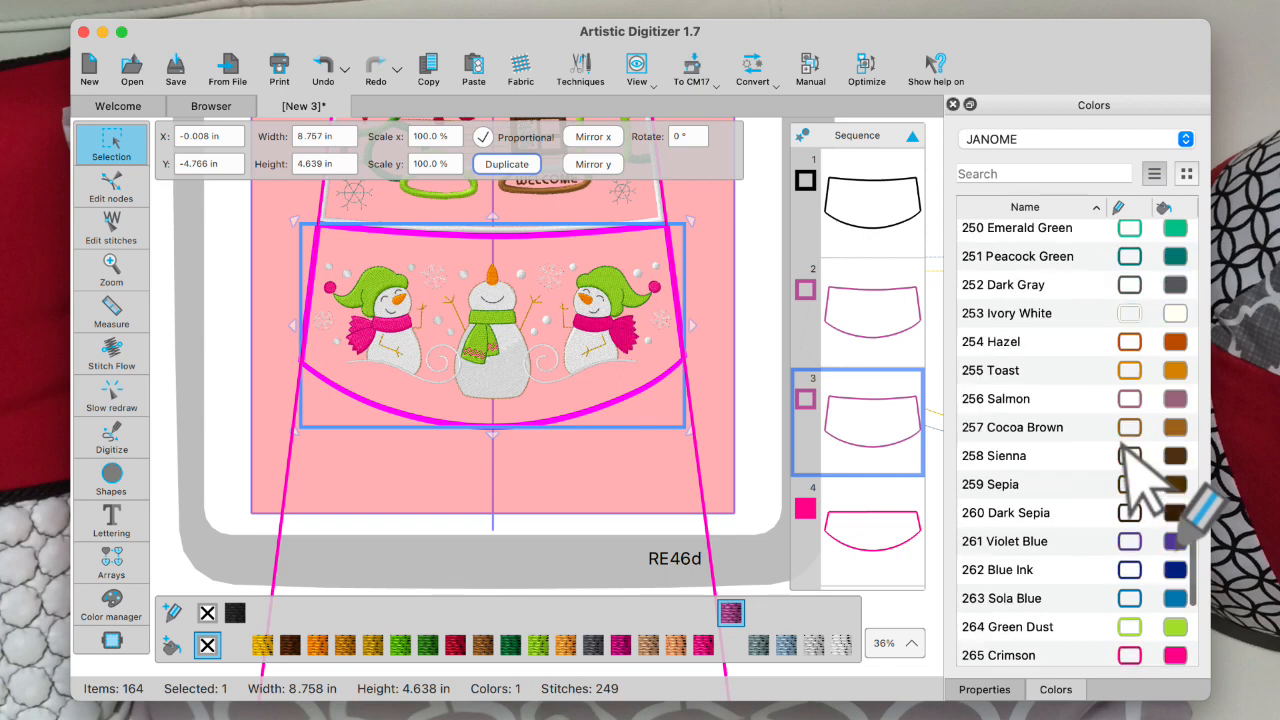
pyautogui.click(1129, 462)
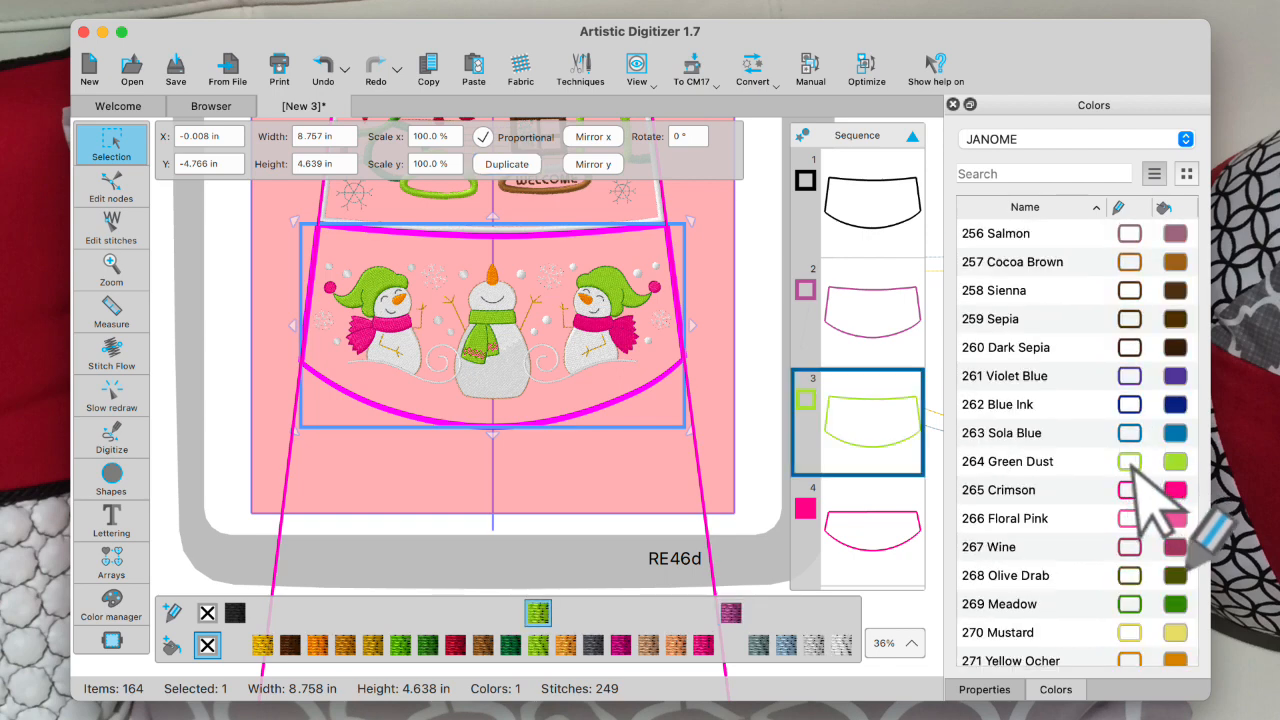
# Change the green outline to a Satin serial stitch with an outline width of 3.0 mm.
pyautogui.click(985, 689)
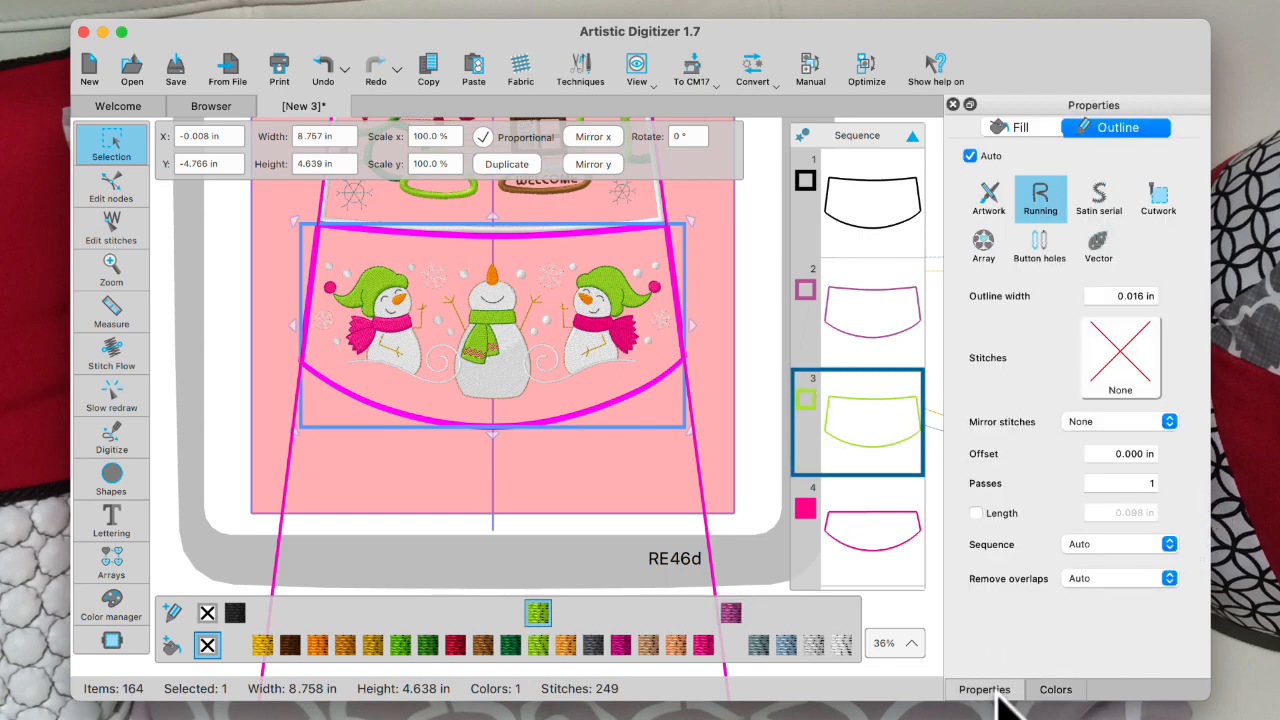
pyautogui.click(1100, 205)
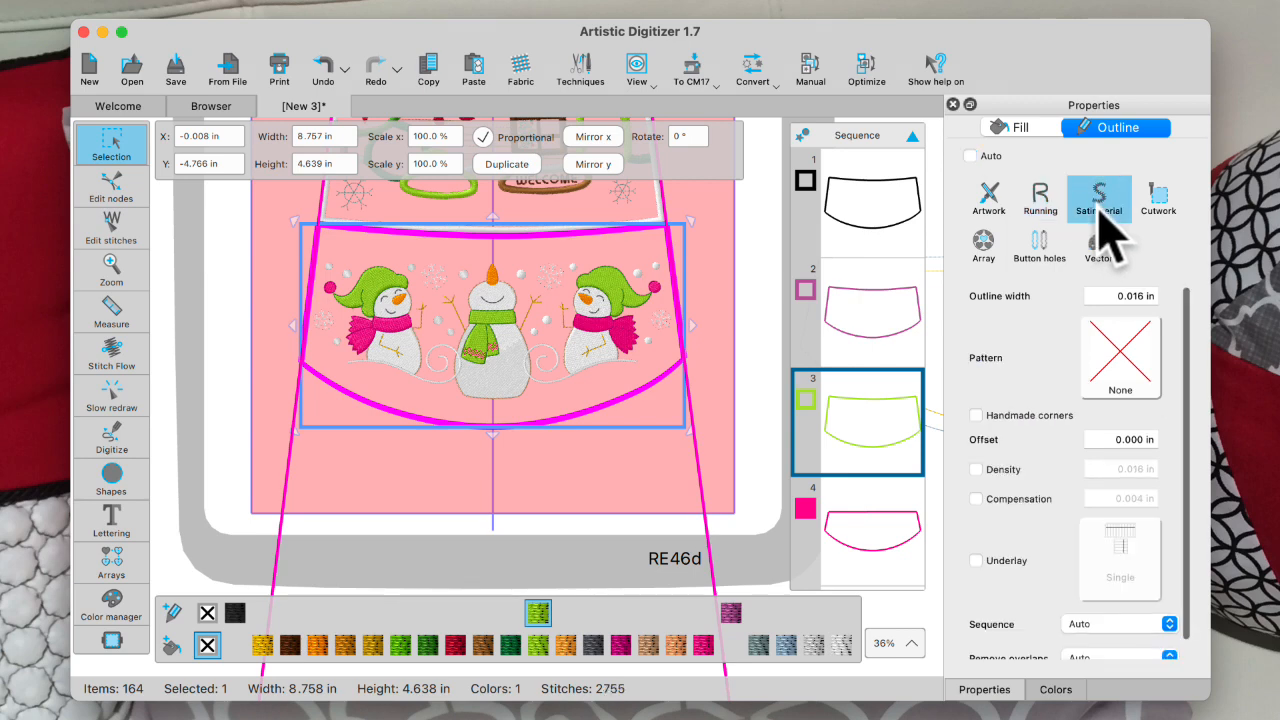
pyautogui.click(1110, 295)
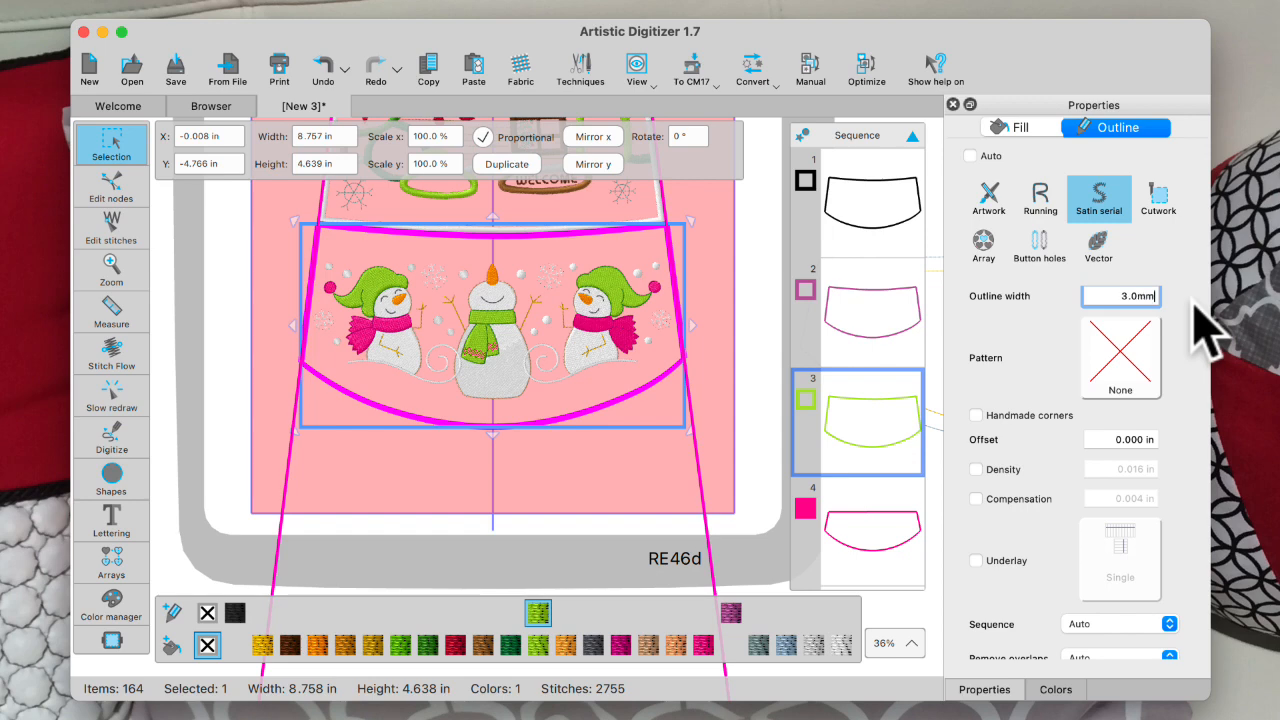
pyautogui.press('Return')
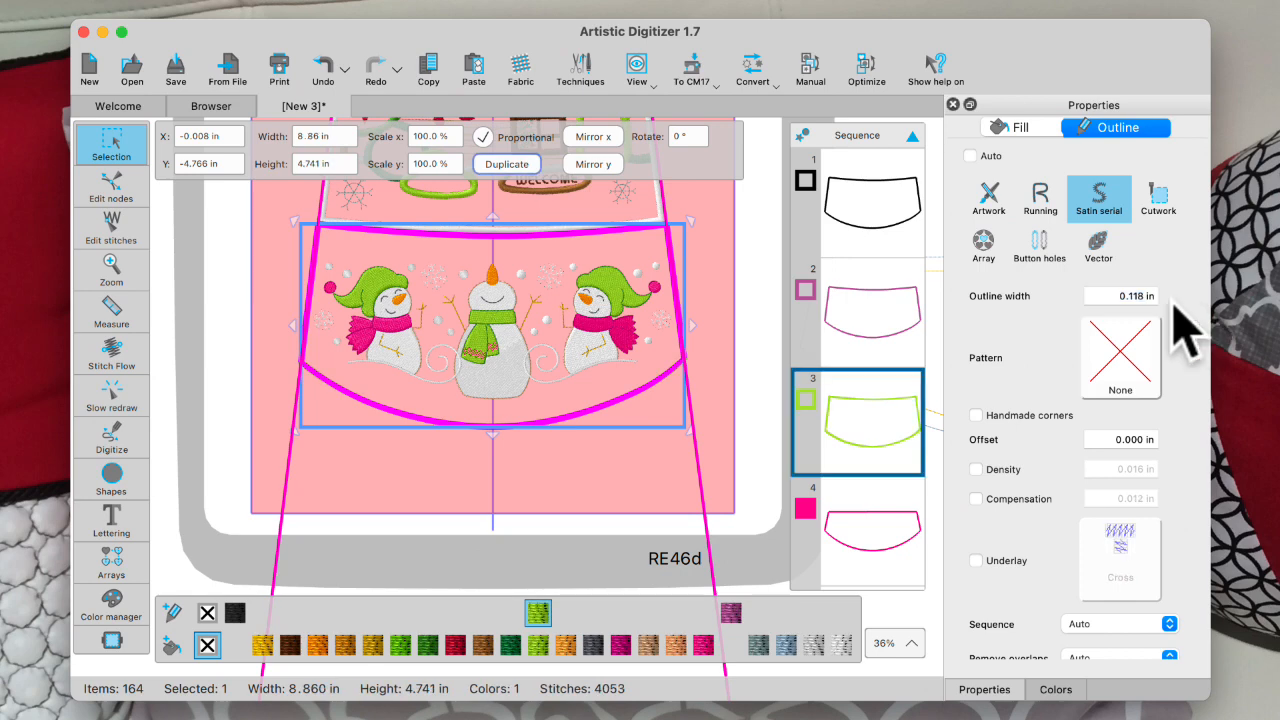
pyautogui.click(282, 240)
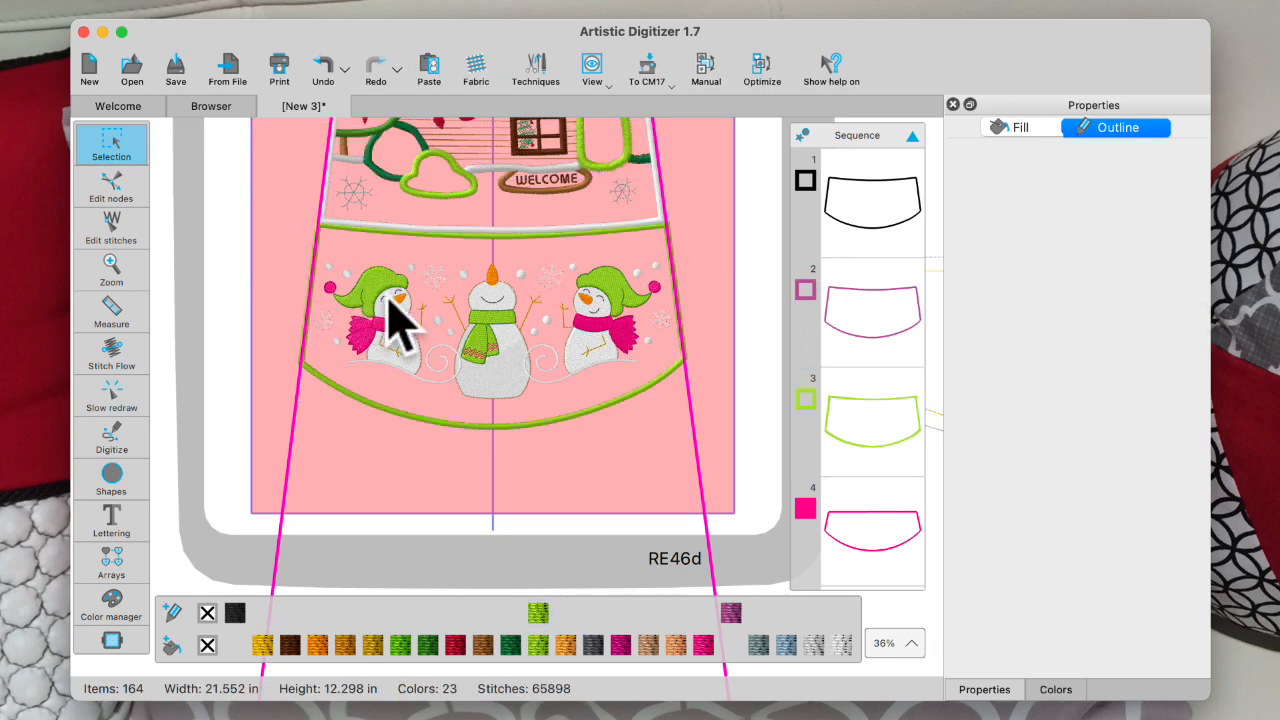
# Delete both angled guidelines along the sides of the house and snowman blocks.
pyautogui.scroll(2, 429, 322)
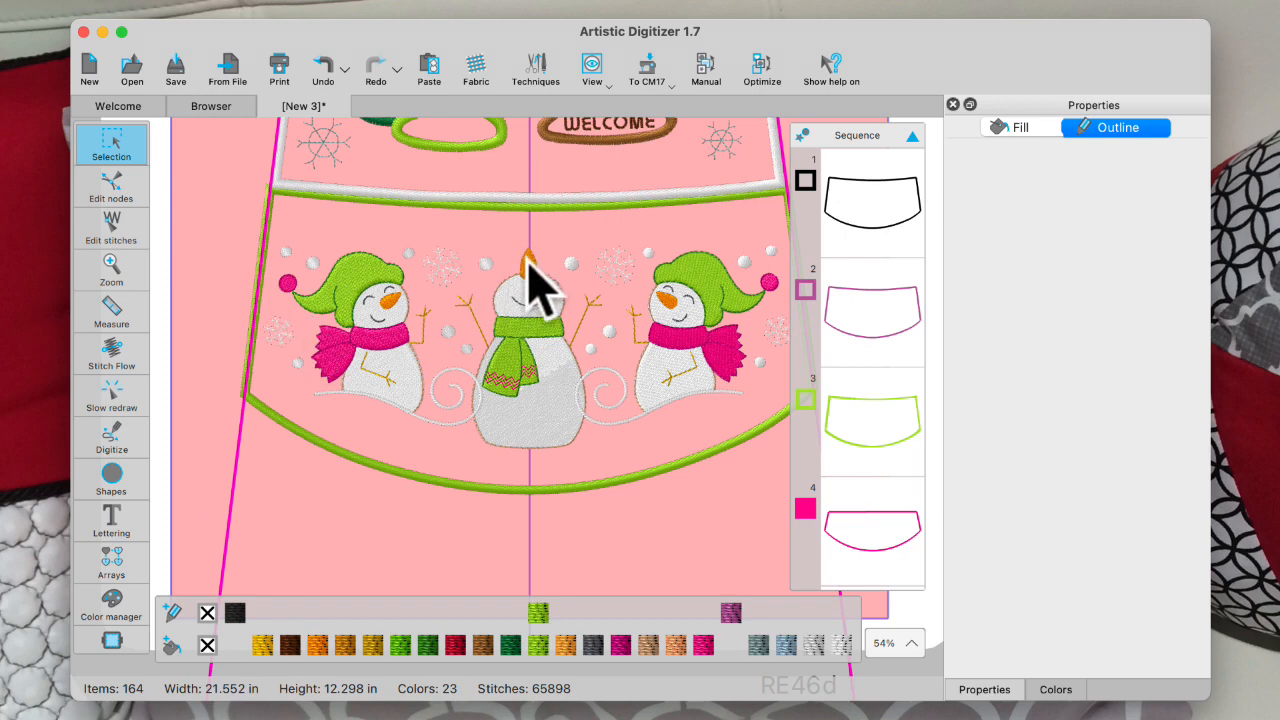
pyautogui.hscroll(-2, 530, 285)
pyautogui.hscroll(3, 533, 288)
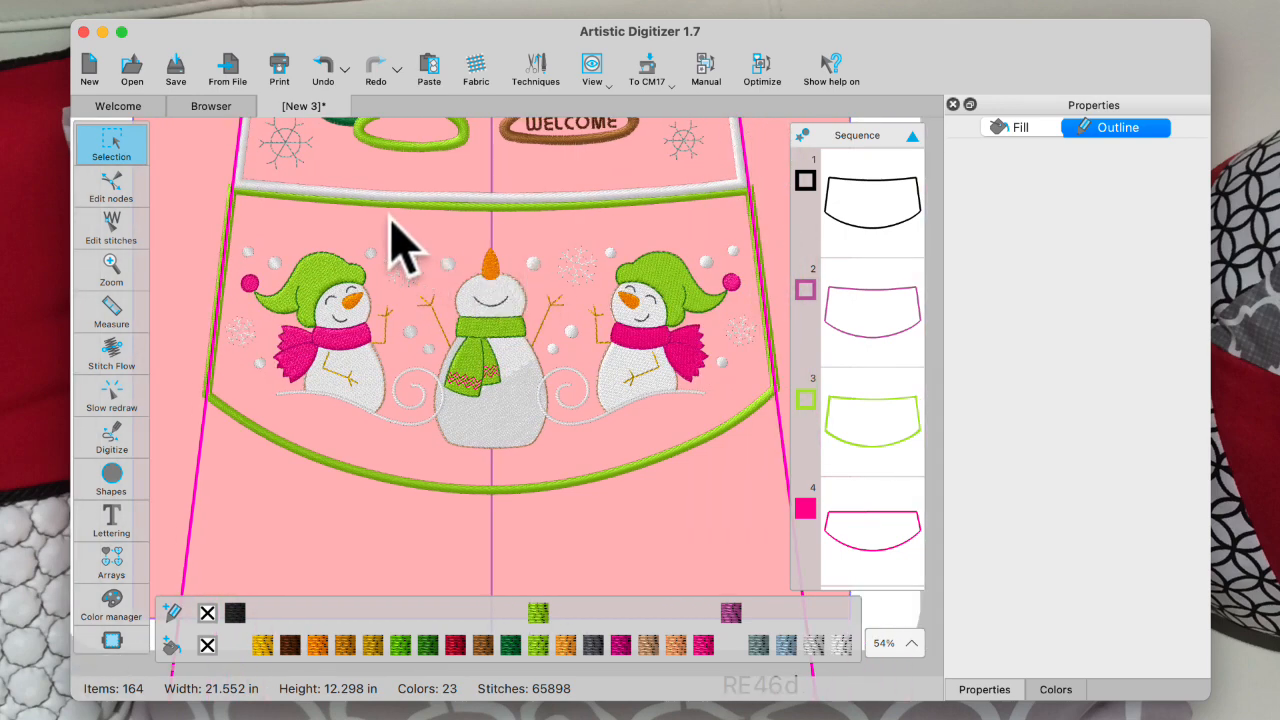
pyautogui.click(107, 515)
pyautogui.scroll(-2, 110, 540)
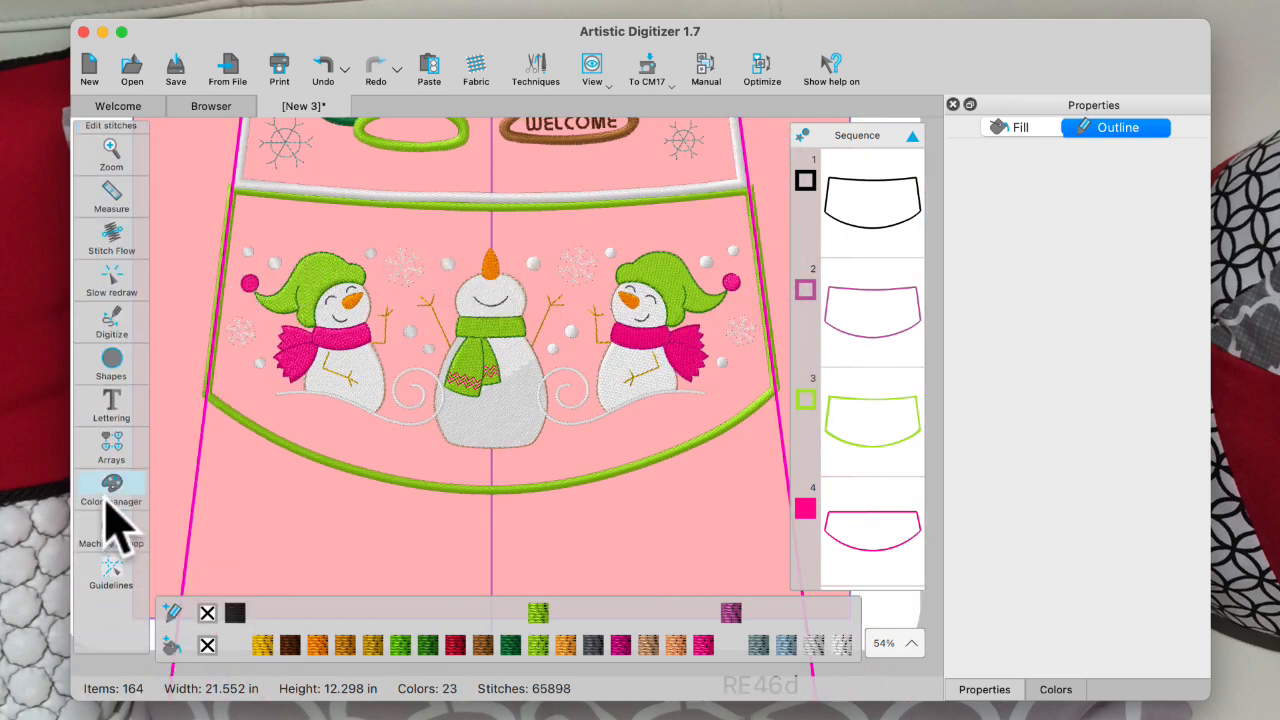
pyautogui.click(122, 632)
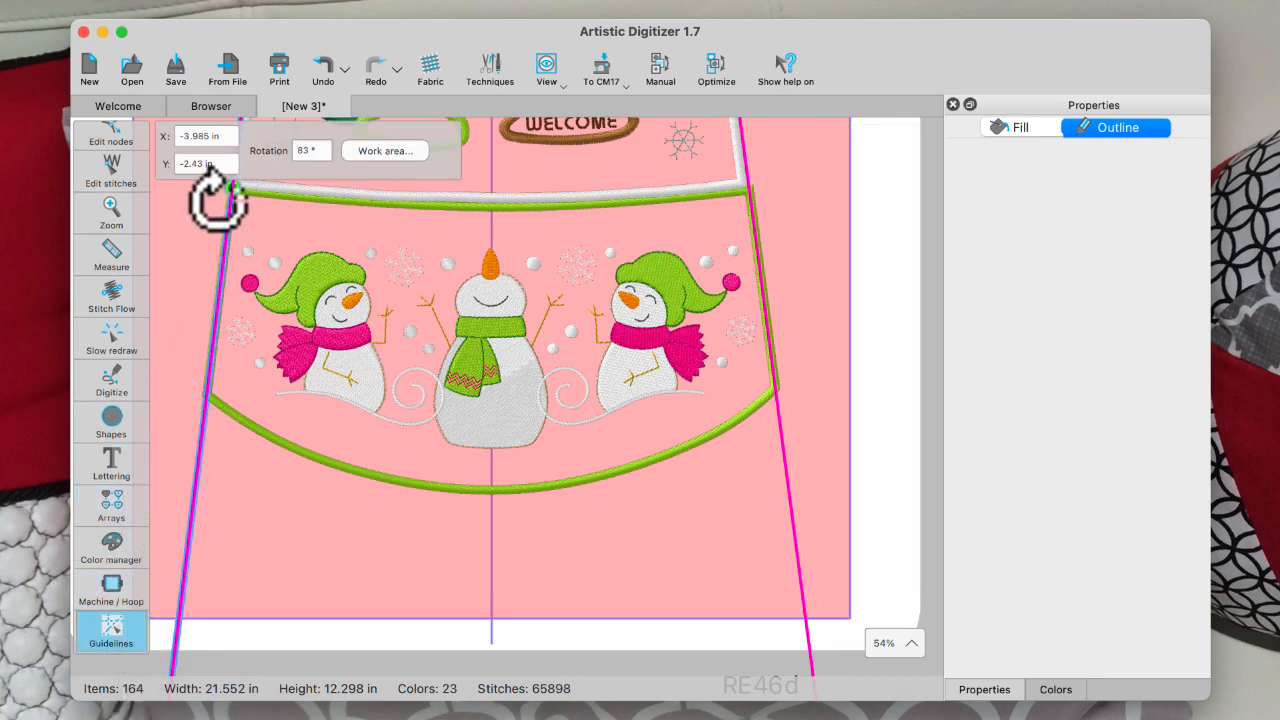
pyautogui.press('Delete')
pyautogui.press('Delete')
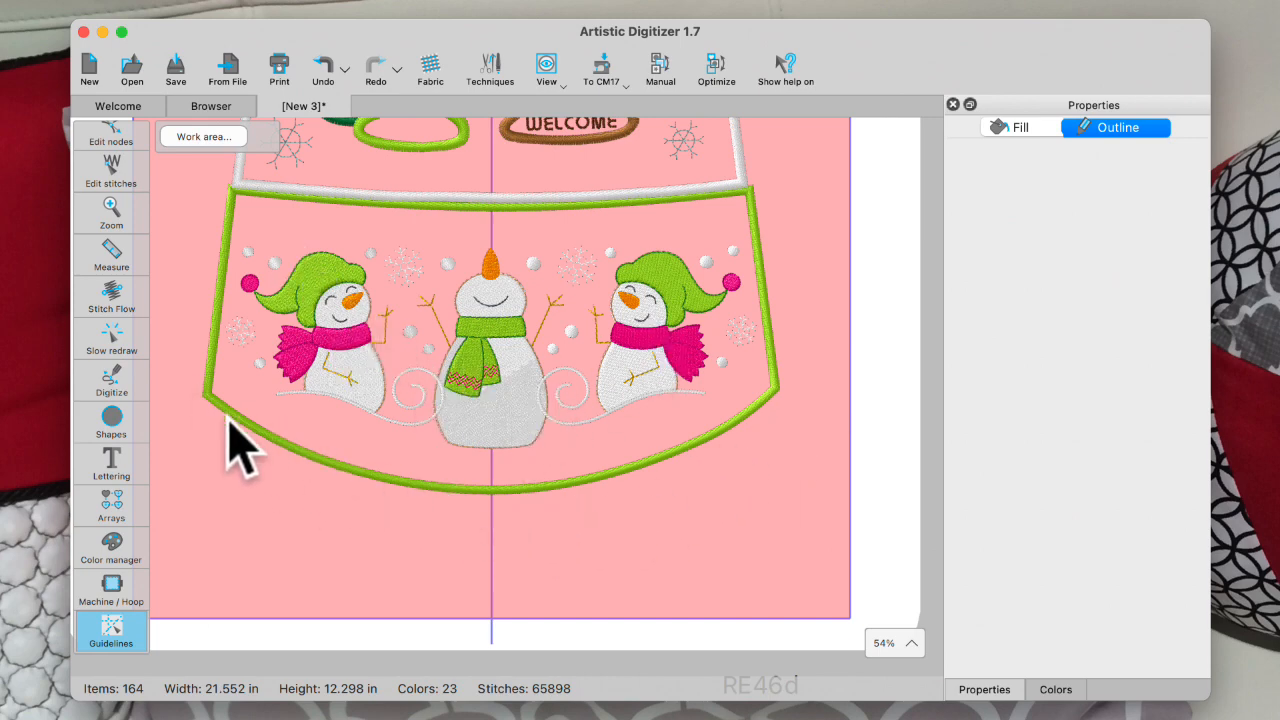
pyautogui.click(140, 374)
pyautogui.click(178, 374)
pyautogui.moveTo(178, 168); pyautogui.dragTo(212, 446)
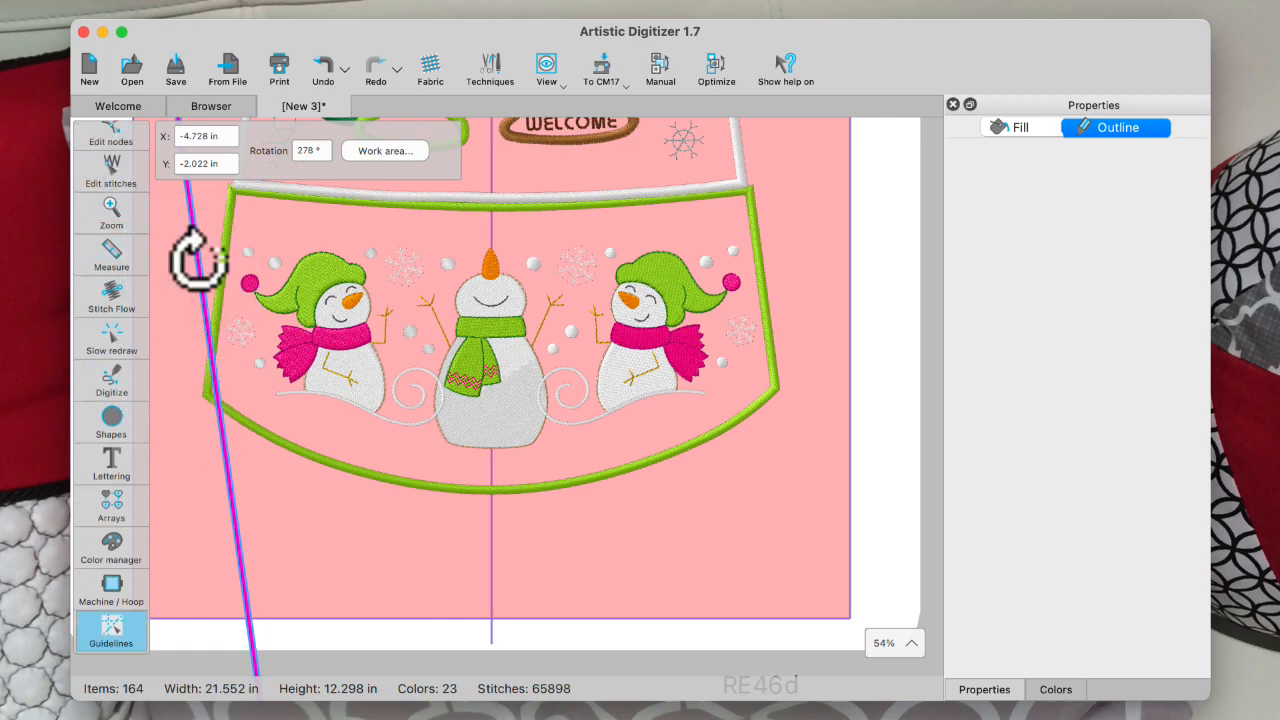
pyautogui.moveTo(197, 258); pyautogui.dragTo(157, 214)
# Move the entire snowman block with its outlines down to about Y -5.08 in, with a gap below the house block.
pyautogui.scroll(1, 130, 150)
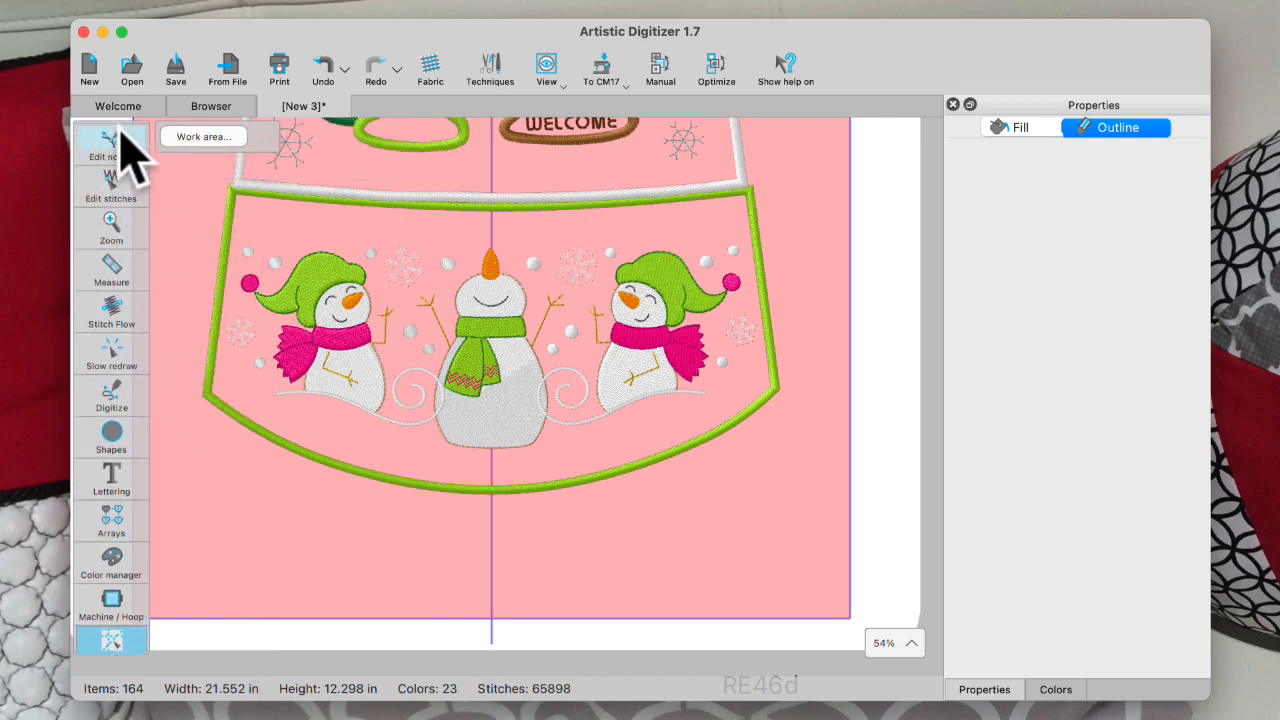
pyautogui.scroll(-1, 120, 128)
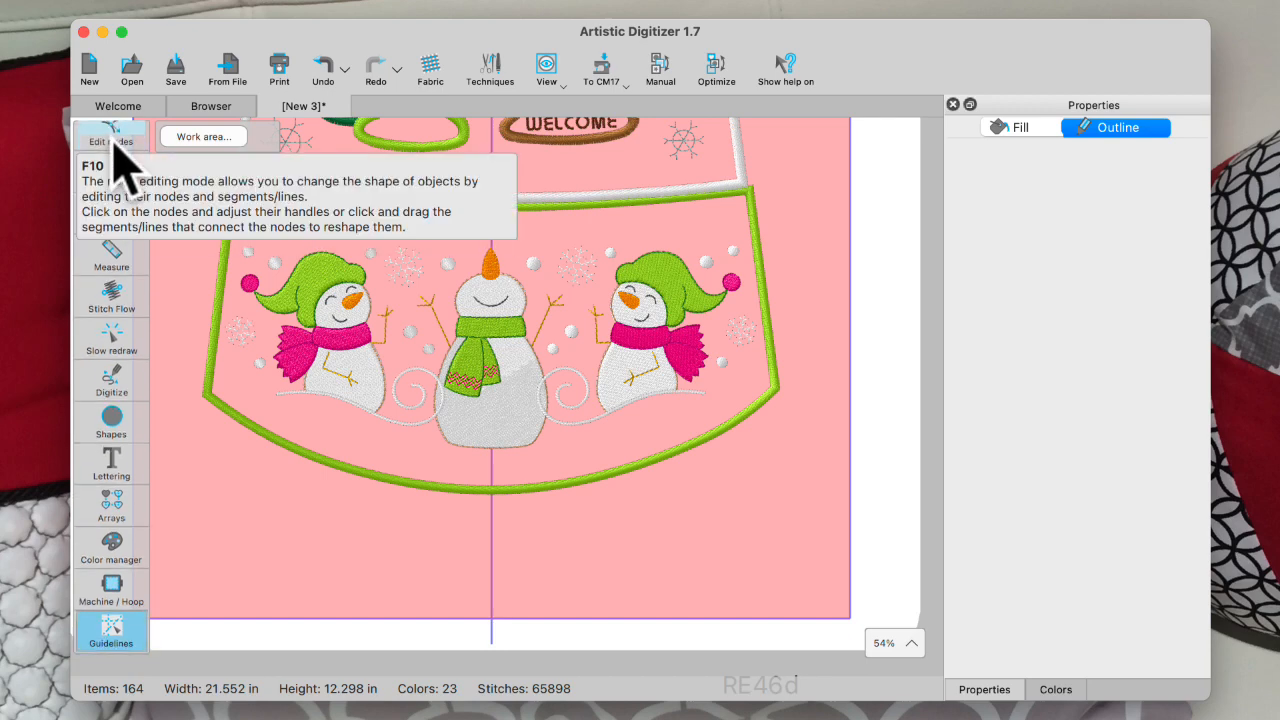
pyautogui.click(113, 140)
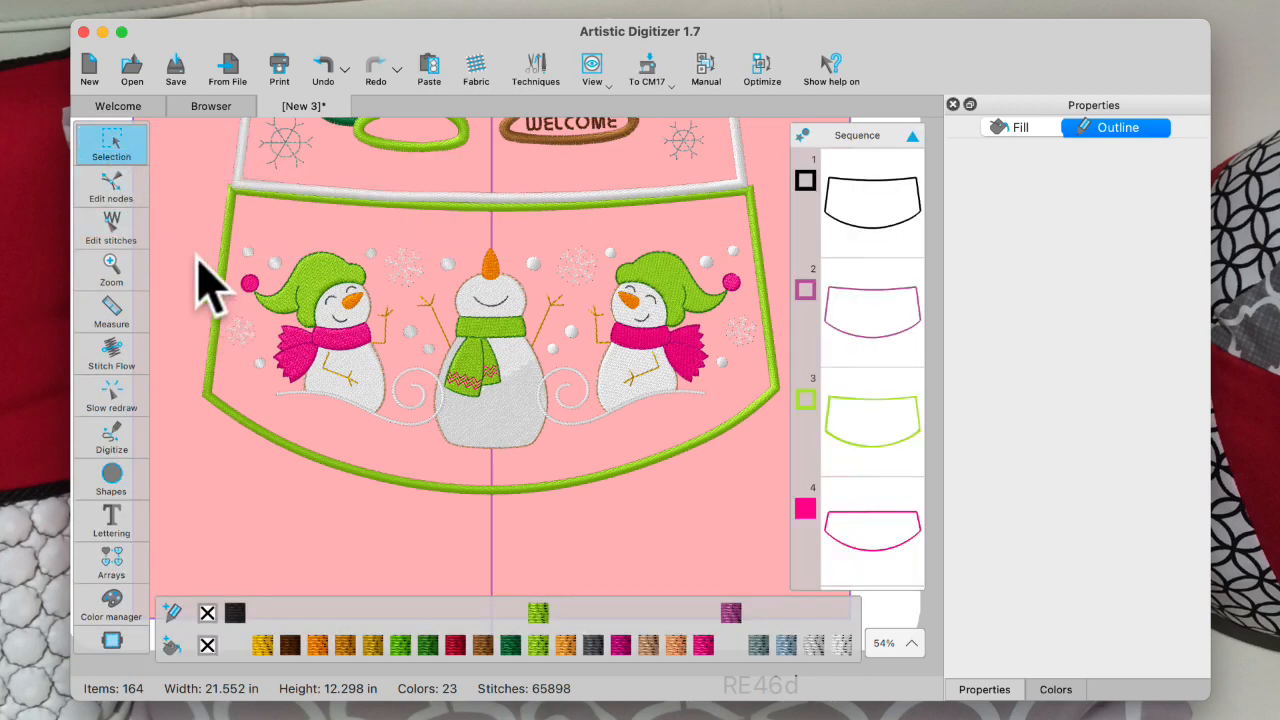
pyautogui.moveTo(168, 150); pyautogui.dragTo(826, 533)
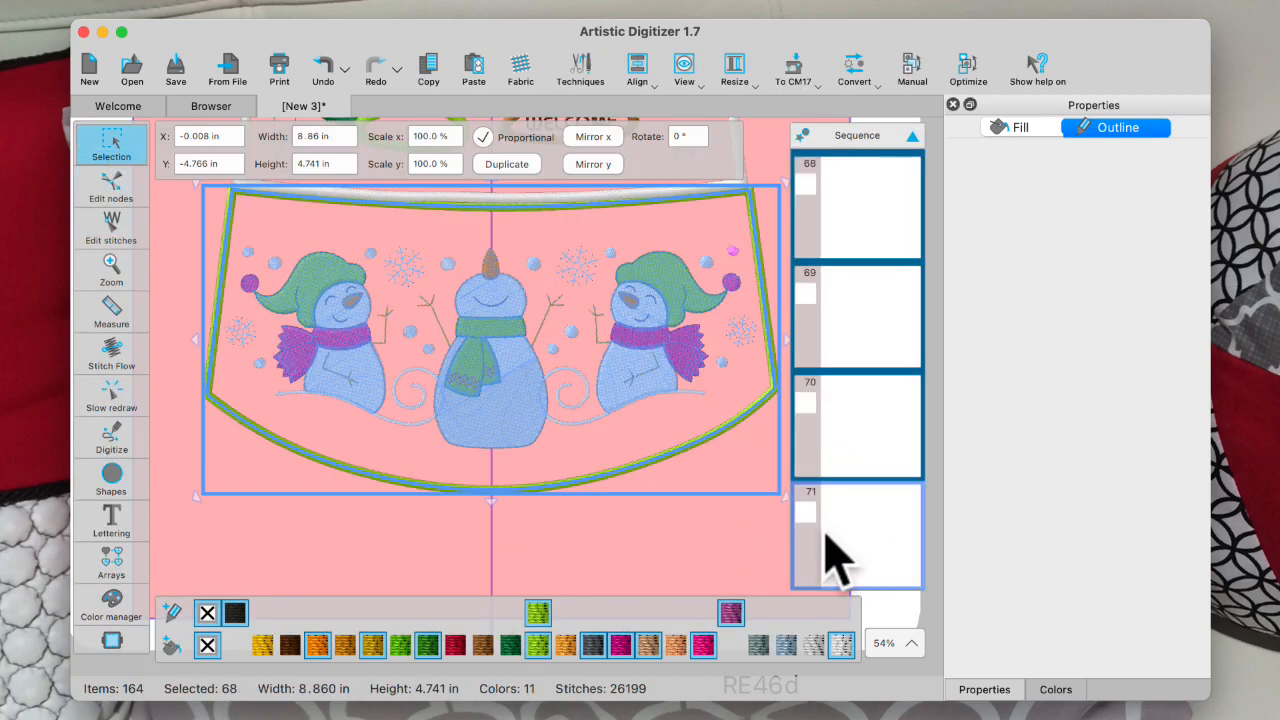
pyautogui.moveTo(481, 372); pyautogui.dragTo(481, 393)
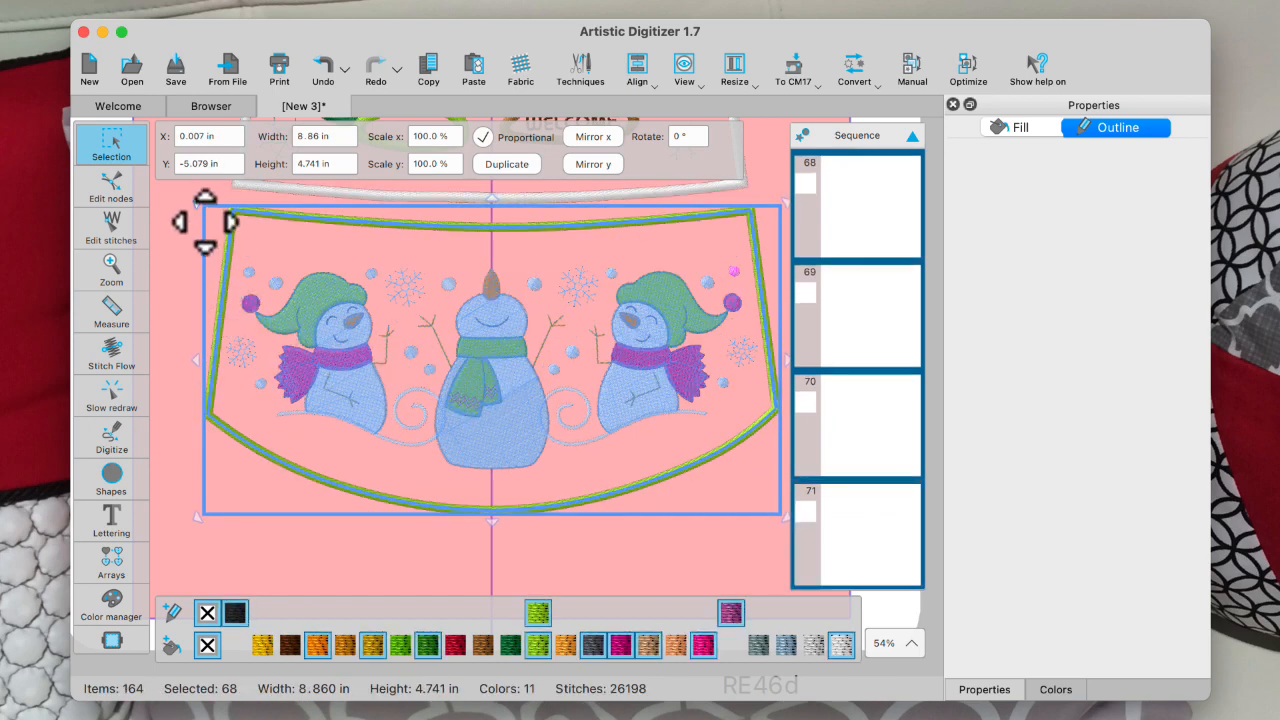
pyautogui.click(176, 214)
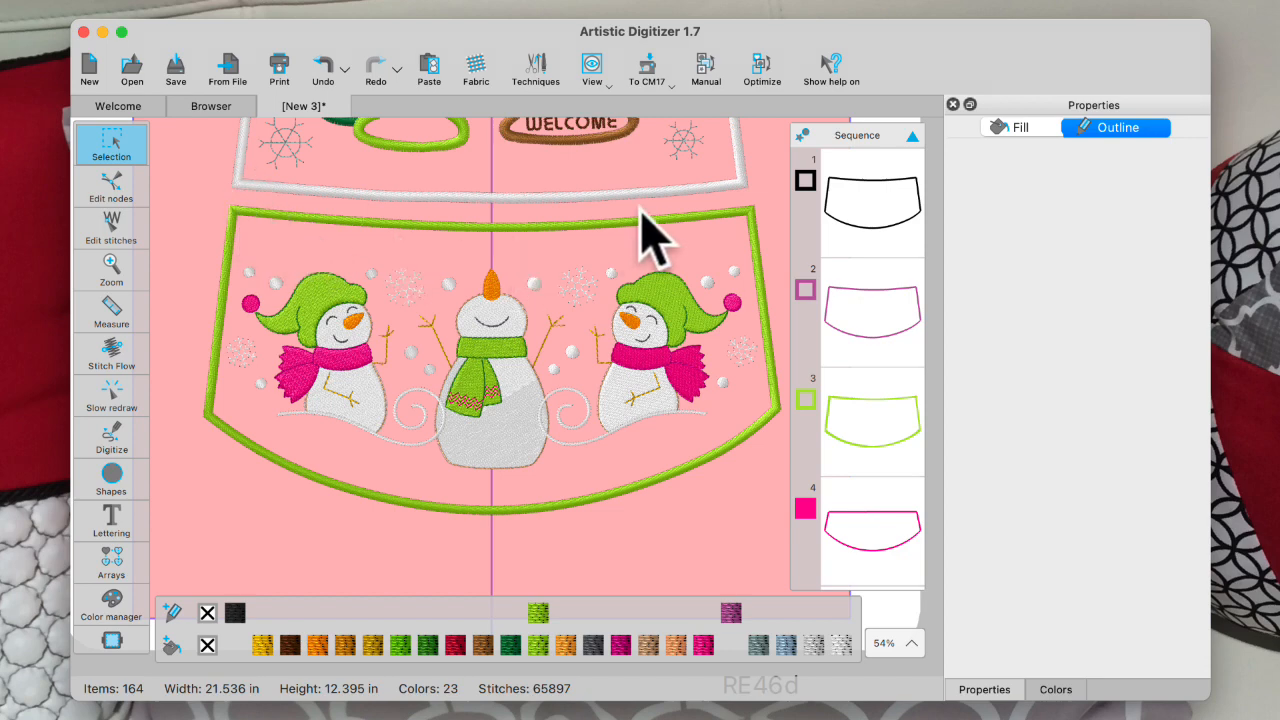
# Split the green satin outline at the two upper corner nodes of the snowman block.
pyautogui.click(880, 420)
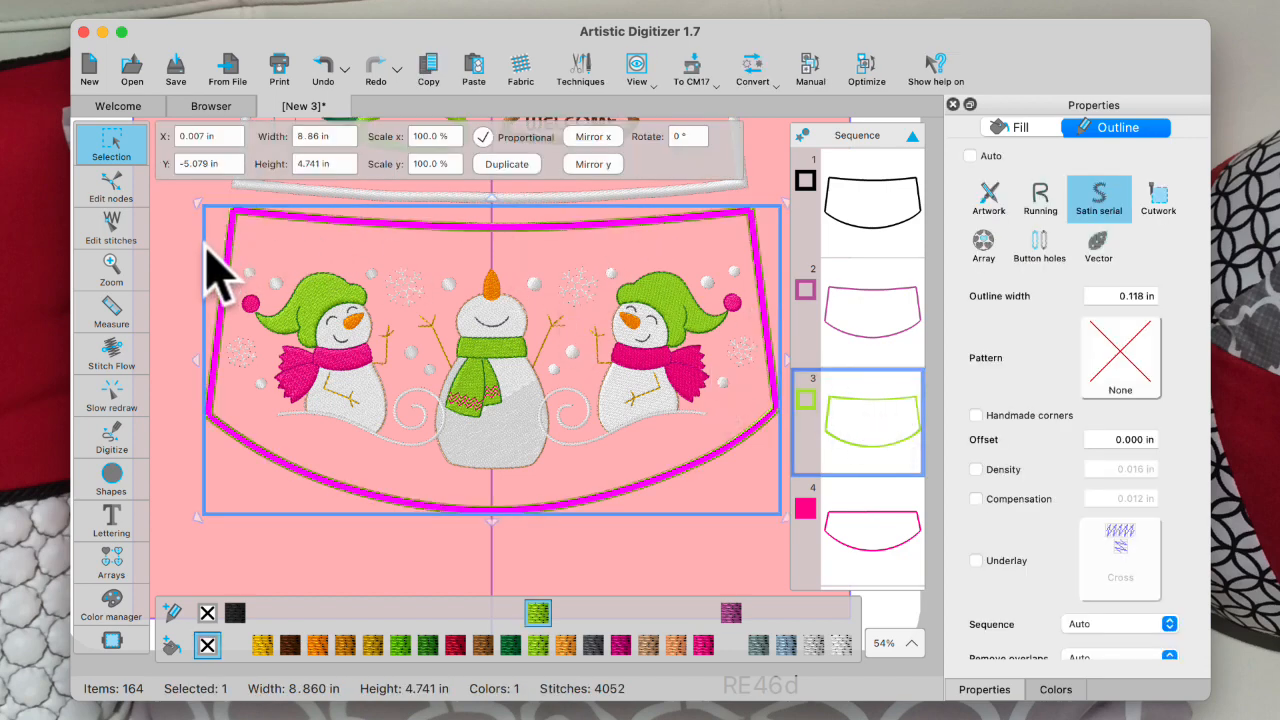
pyautogui.click(112, 185)
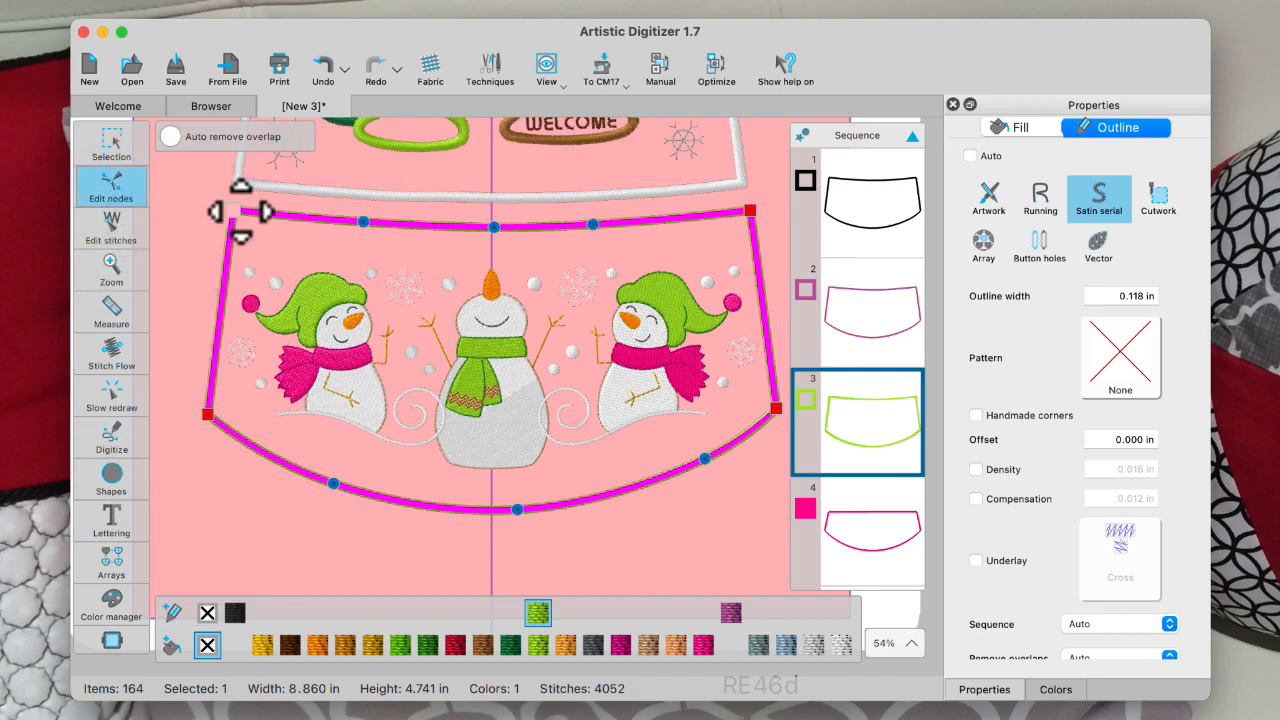
pyautogui.rightClick(236, 212)
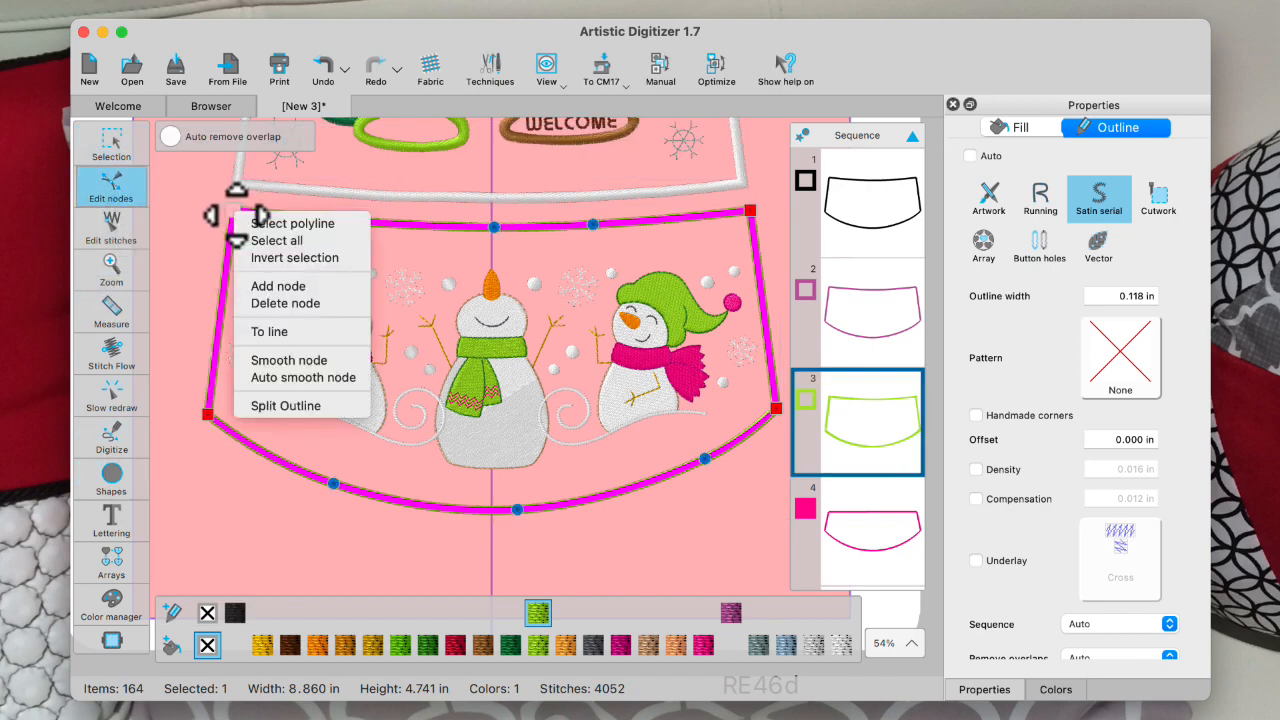
pyautogui.click(285, 405)
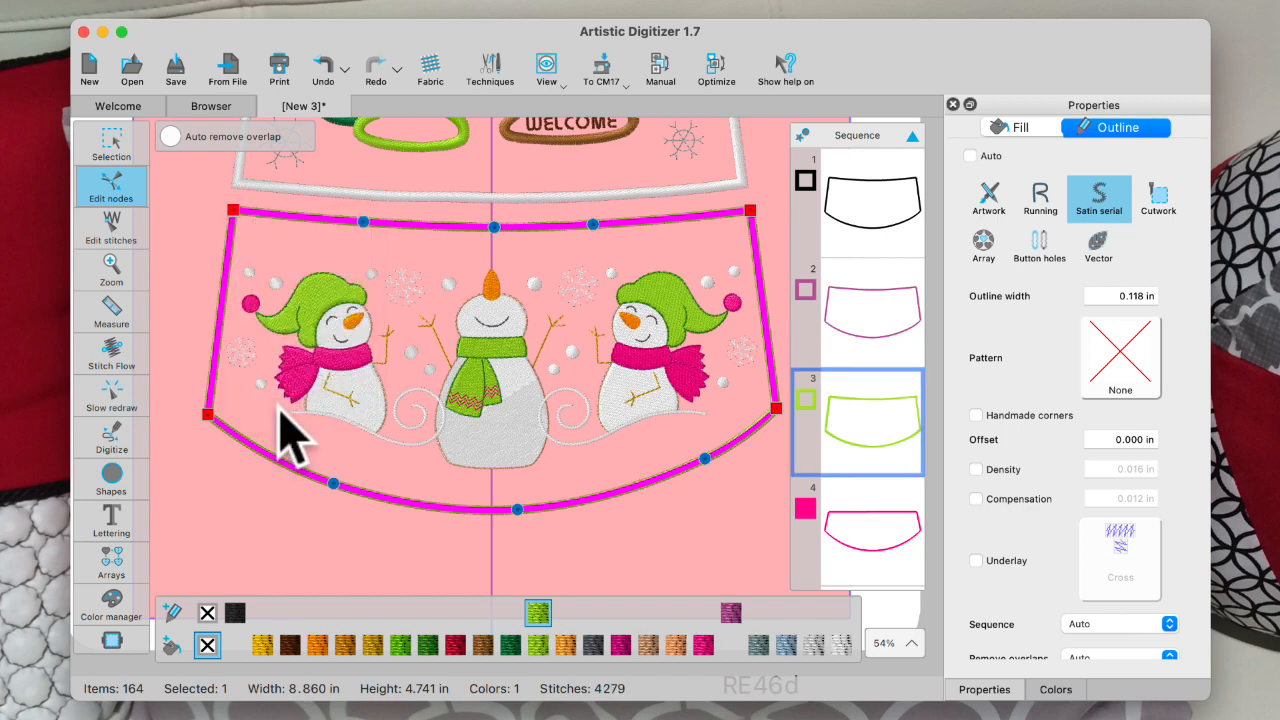
pyautogui.rightClick(744, 211)
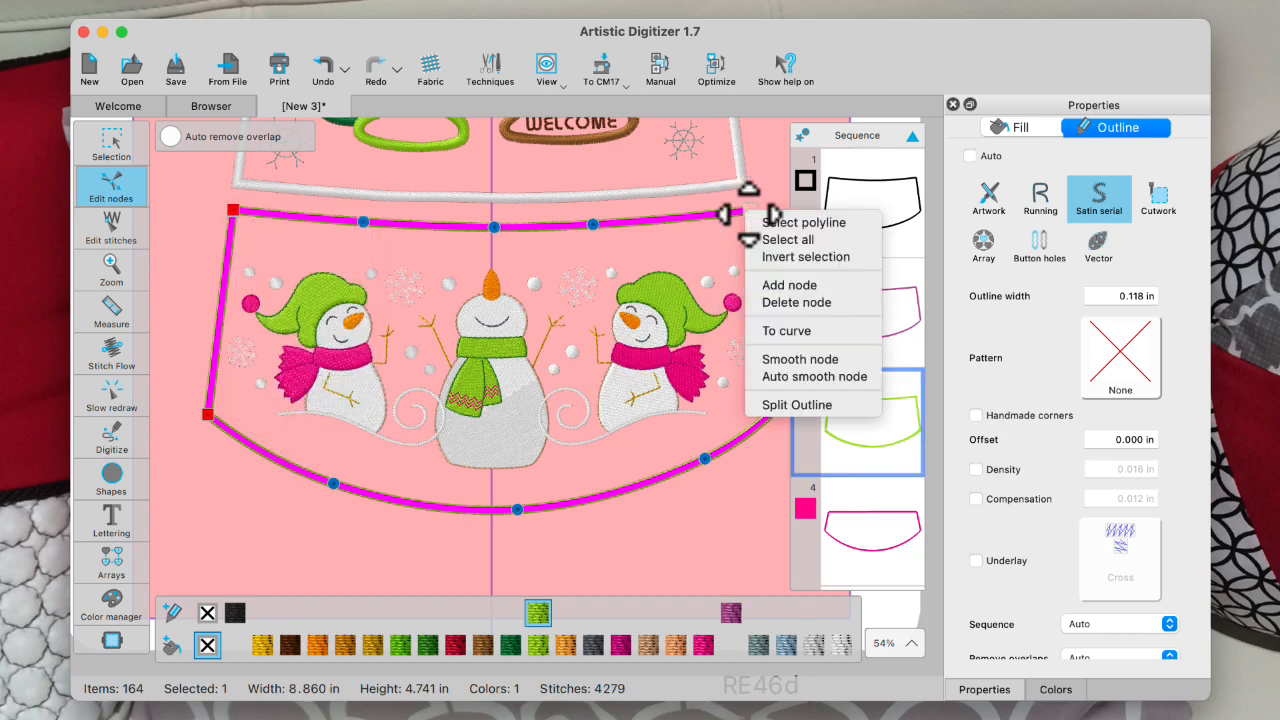
pyautogui.click(765, 405)
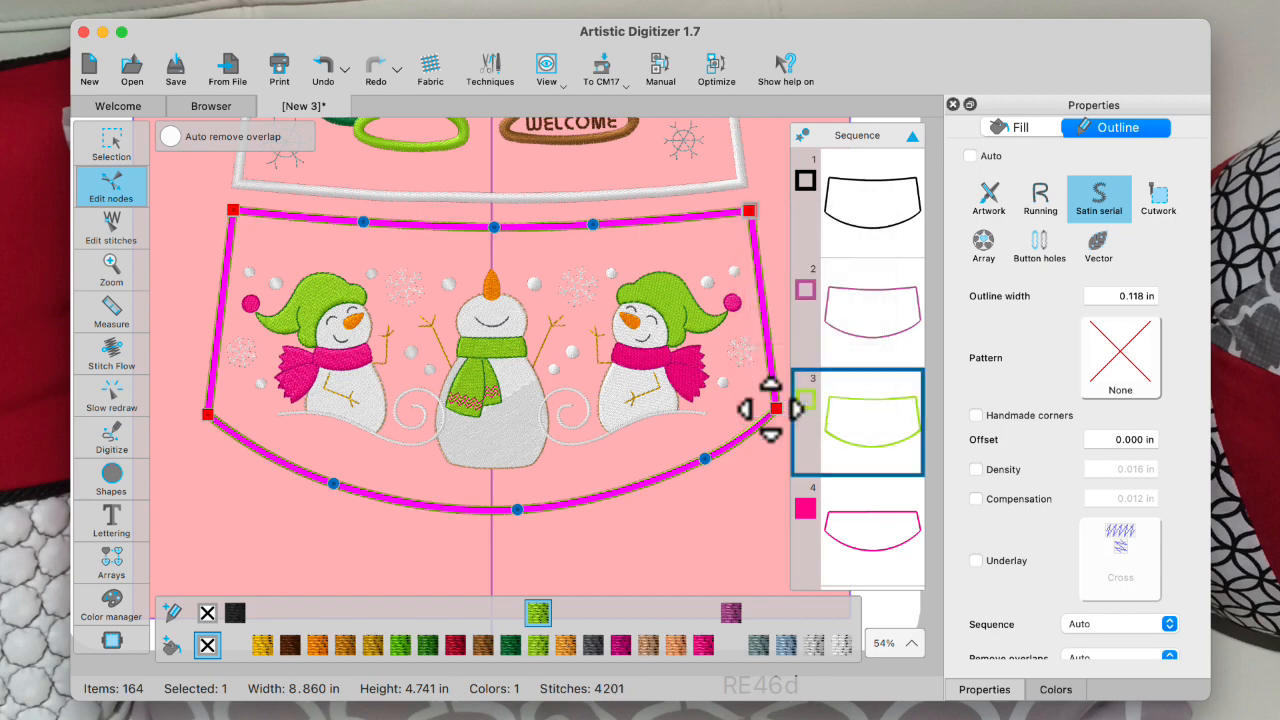
pyautogui.click(114, 142)
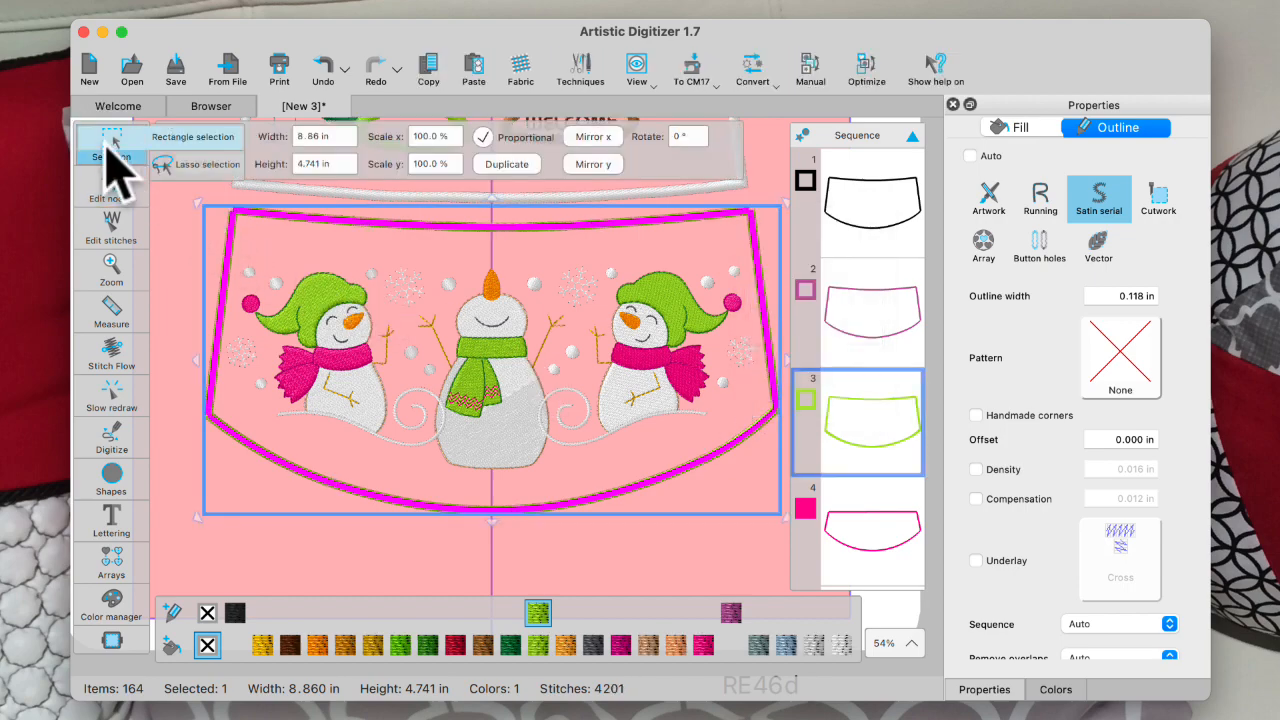
# Break apart the split green satin outline into its upper edge and the remaining sides and lower curve.
pyautogui.scroll(3, 390, 290)
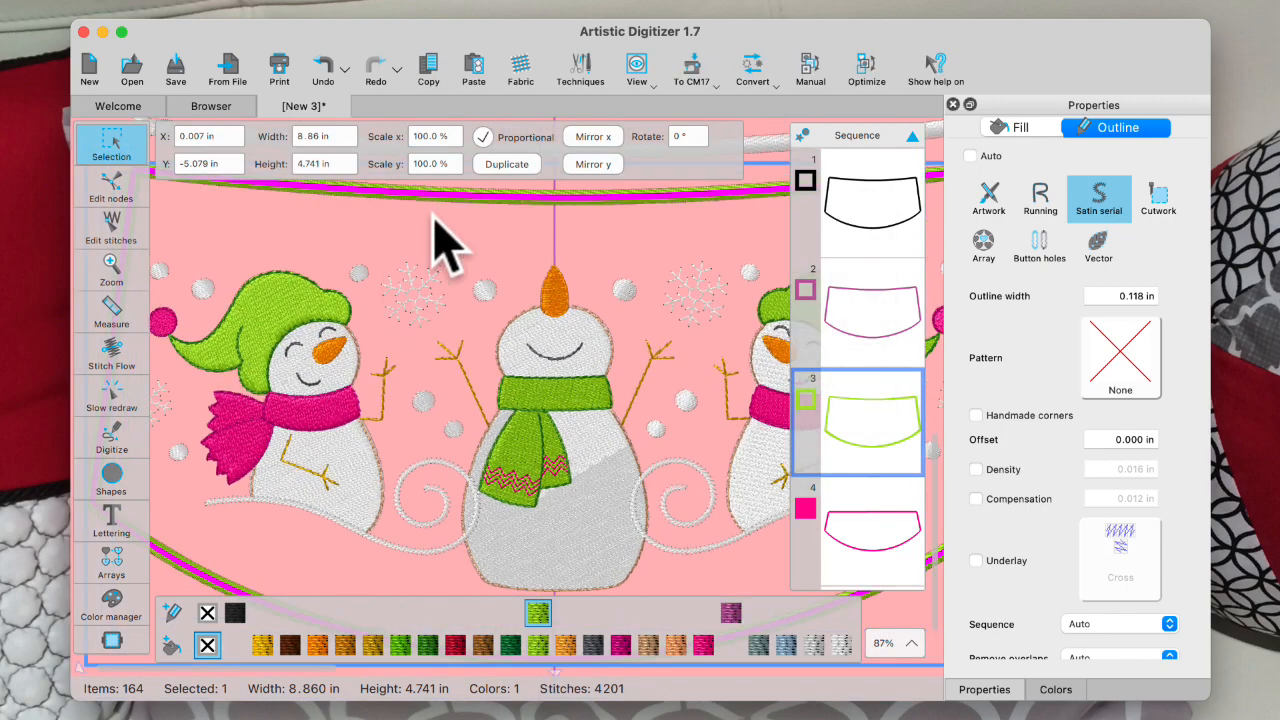
pyautogui.click(445, 260)
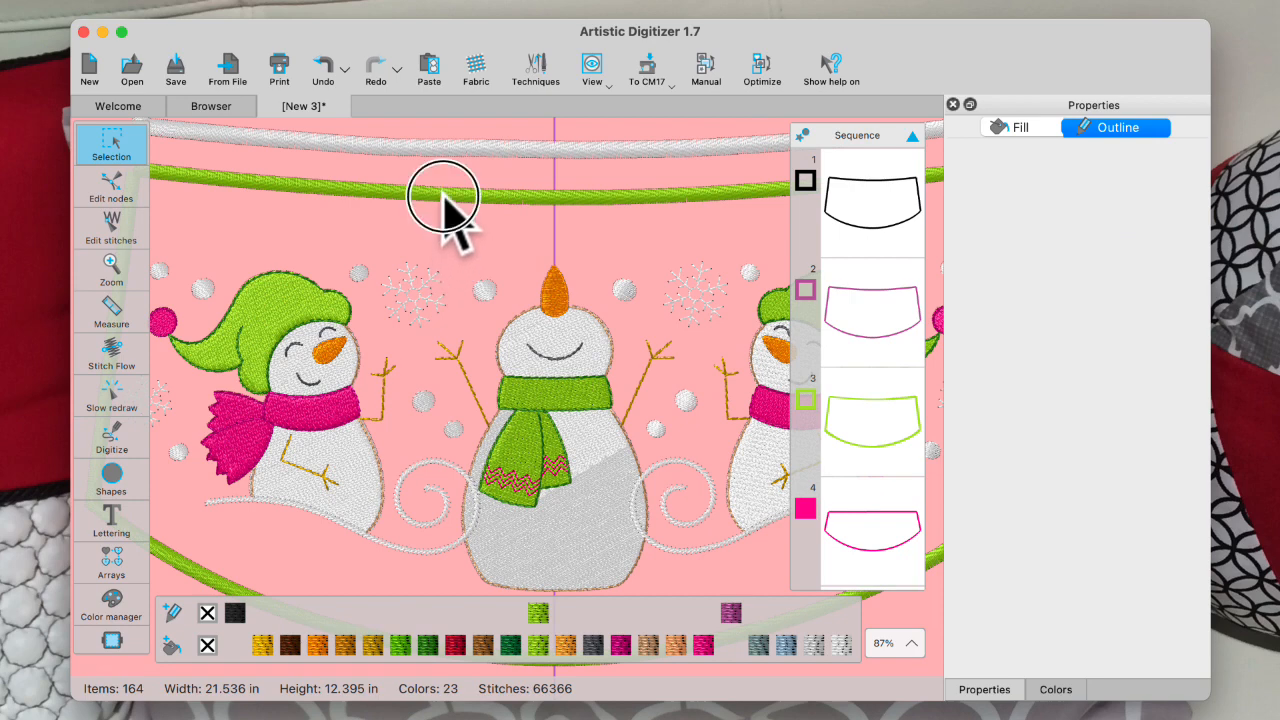
pyautogui.click(445, 197)
pyautogui.scroll(-3, 437, 215)
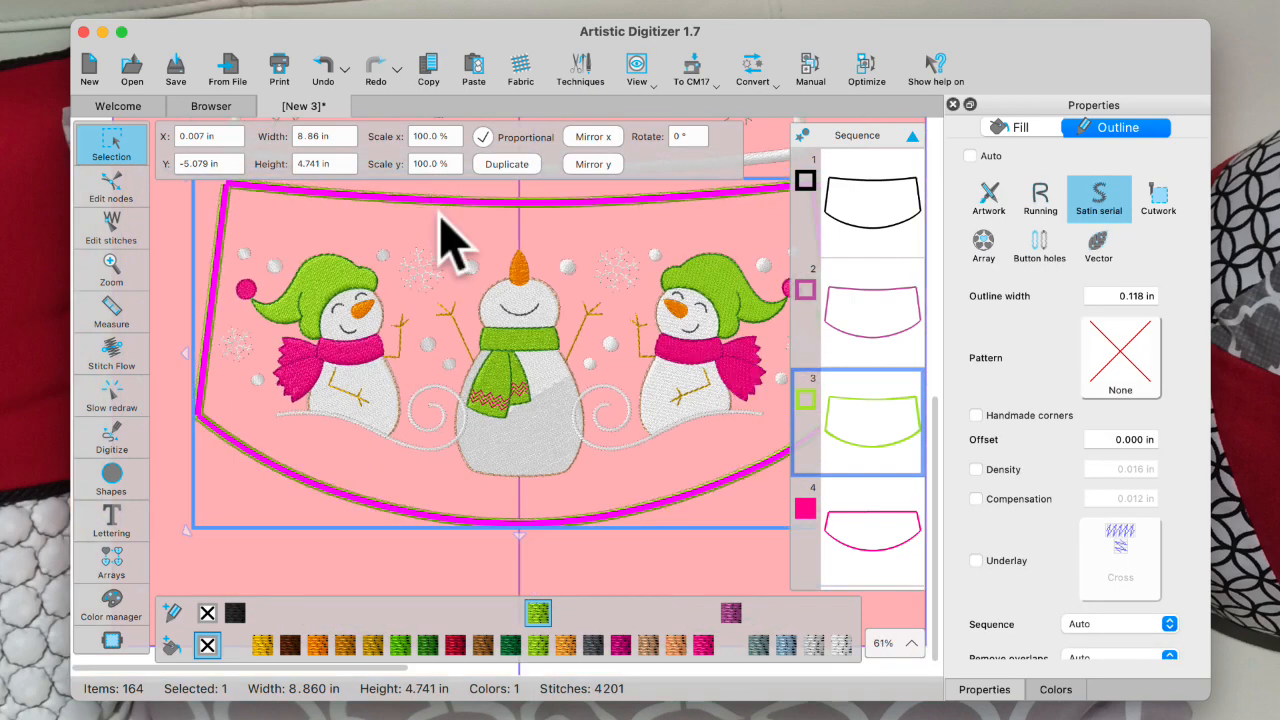
pyautogui.rightClick(316, 228)
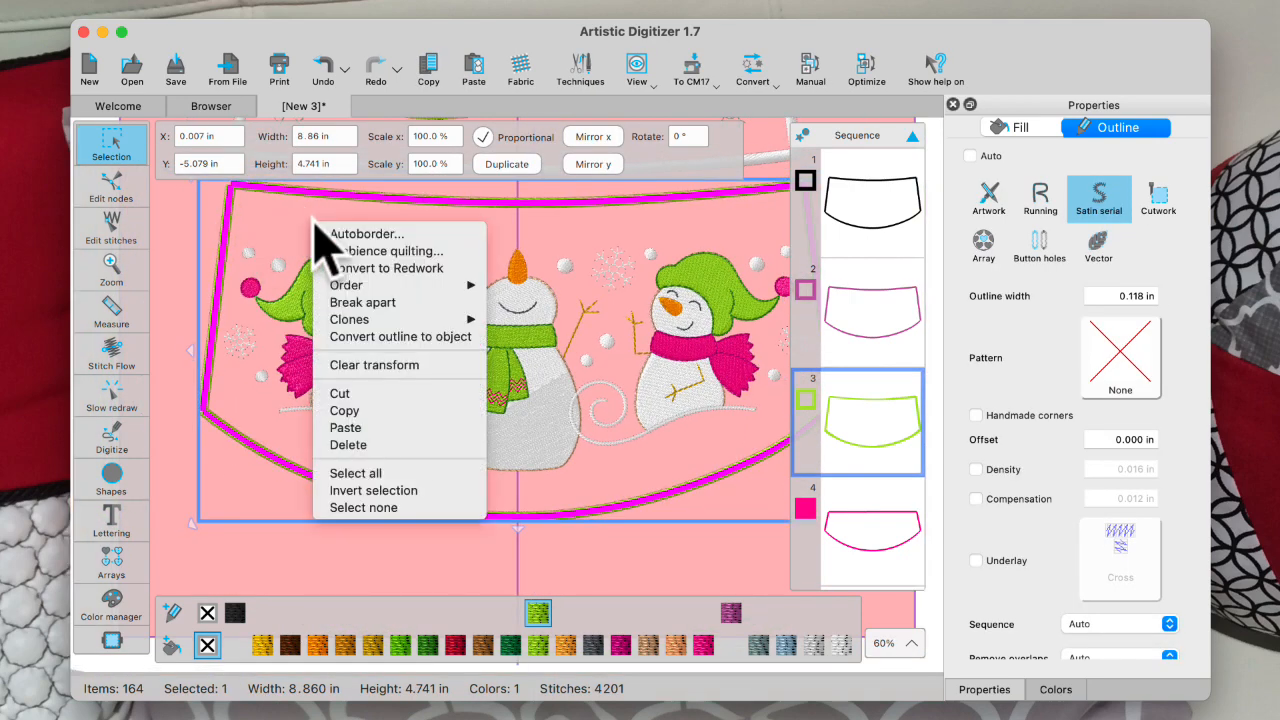
pyautogui.click(360, 302)
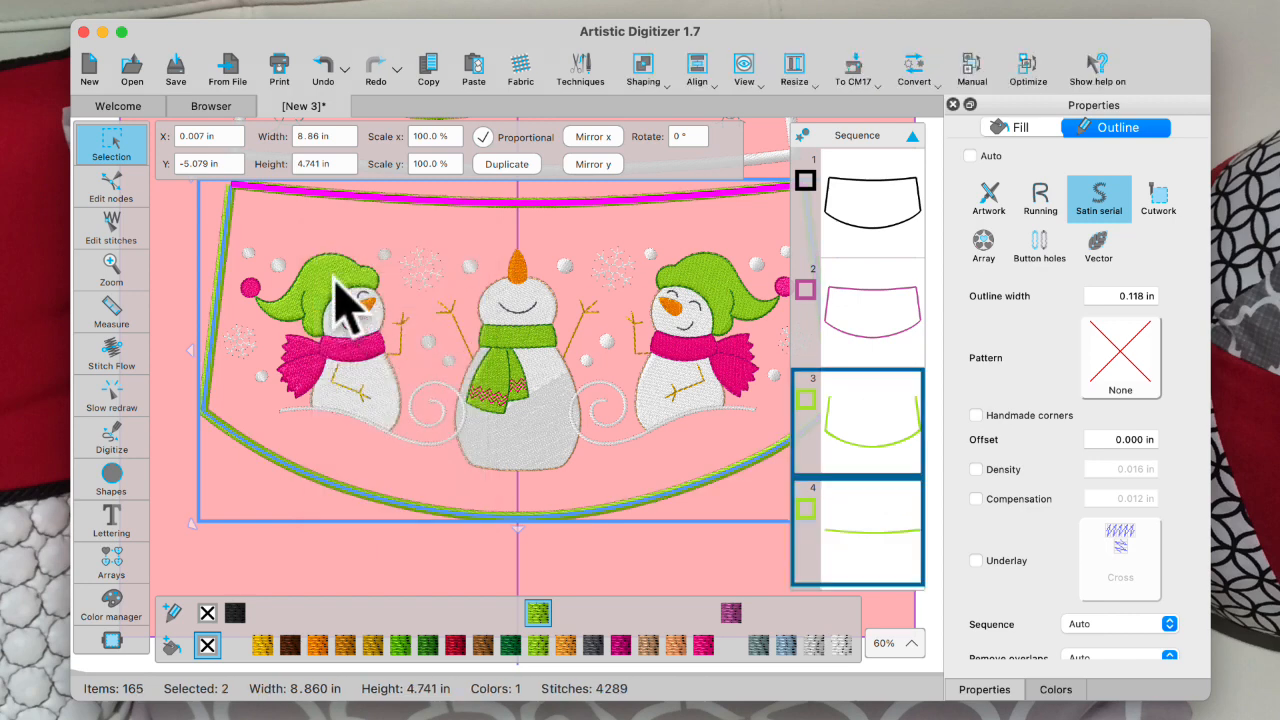
# Nudge the separated upper edge of the green satin outline up to Y -2.745 in, toward the house block.
pyautogui.click(181, 227)
pyautogui.click(279, 191)
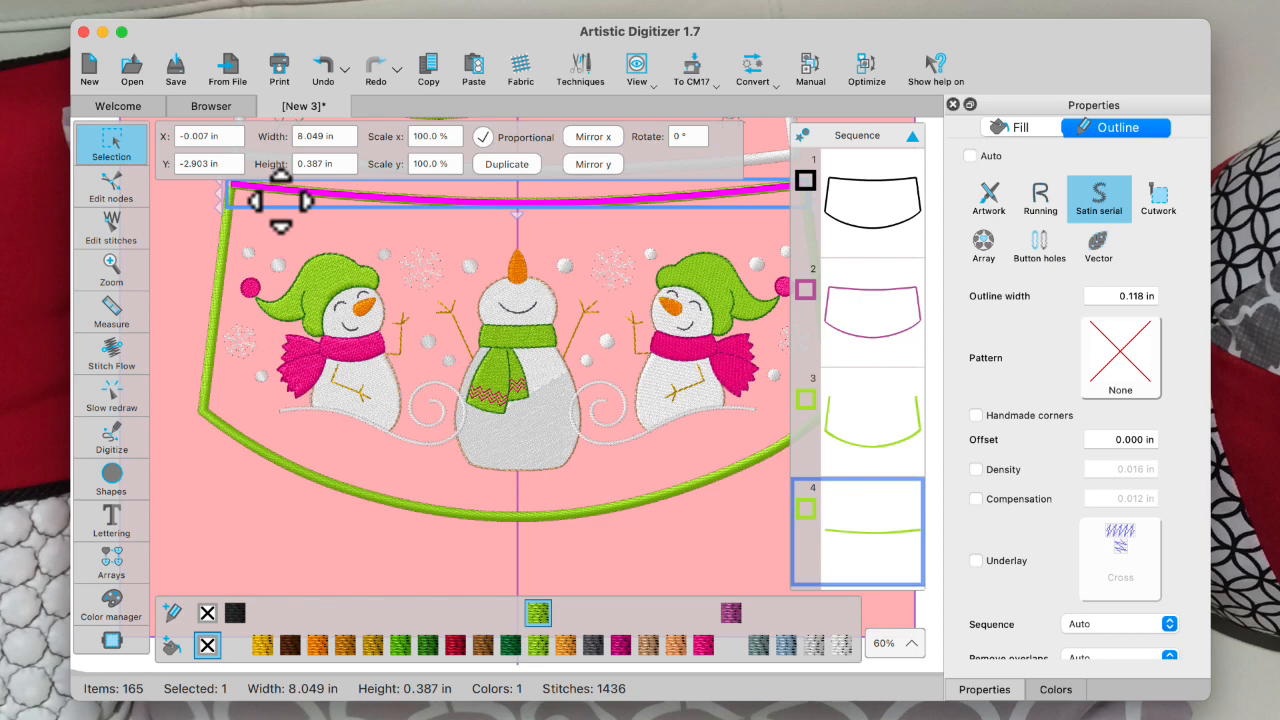
pyautogui.press('Up')
pyautogui.press('Up')
pyautogui.press('Up')
pyautogui.press('Up')
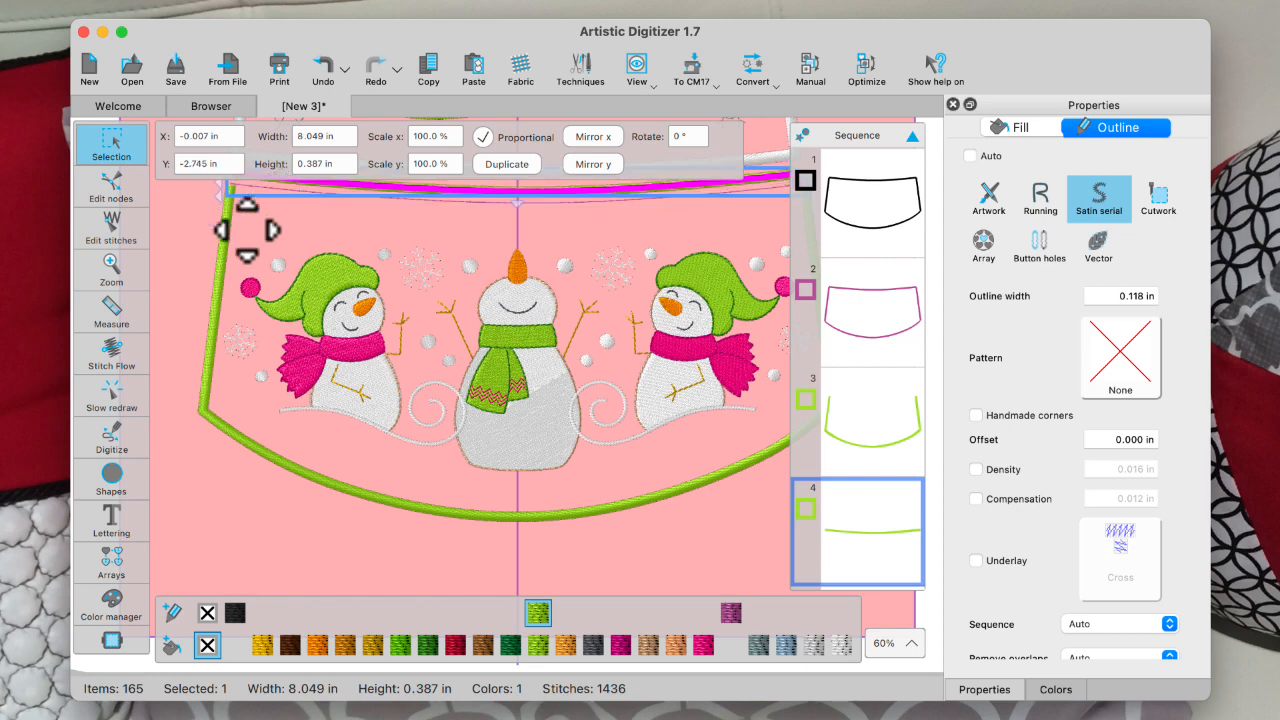
pyautogui.click(201, 225)
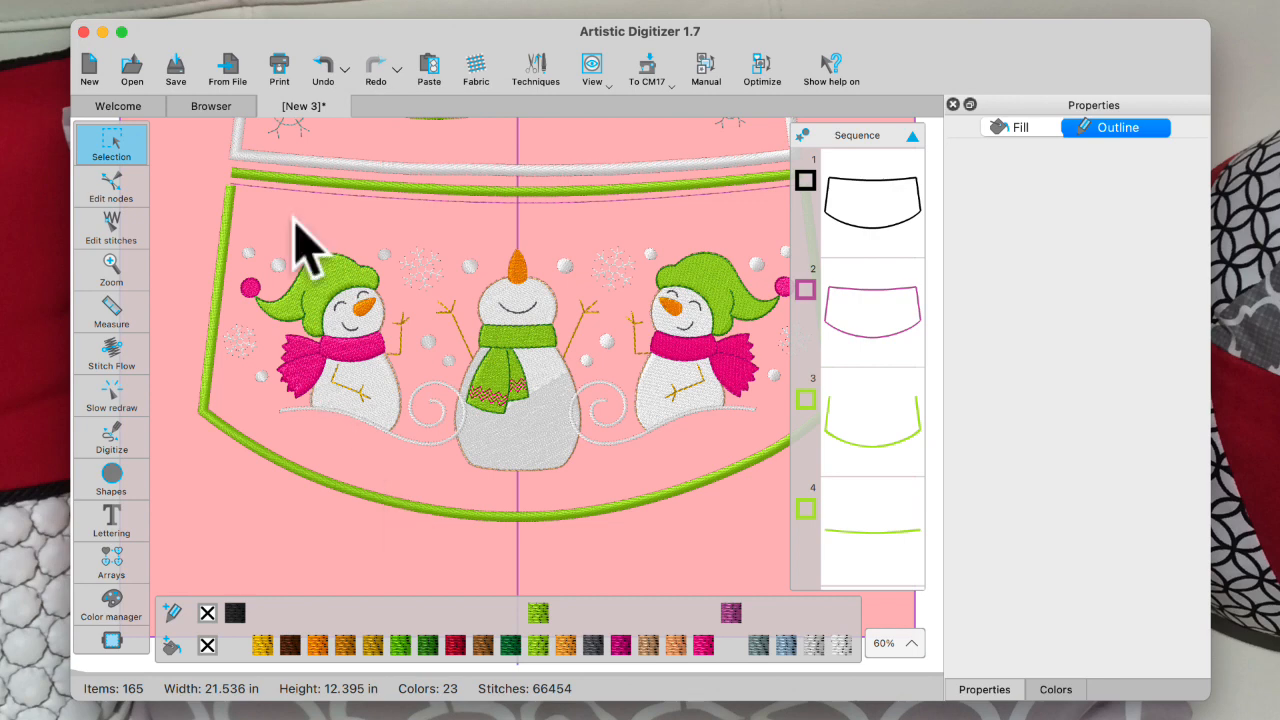
# Undo the upper-edge nudges, the break-apart, both corner splits and the move of the snowman block.
pyautogui.click(330, 75)
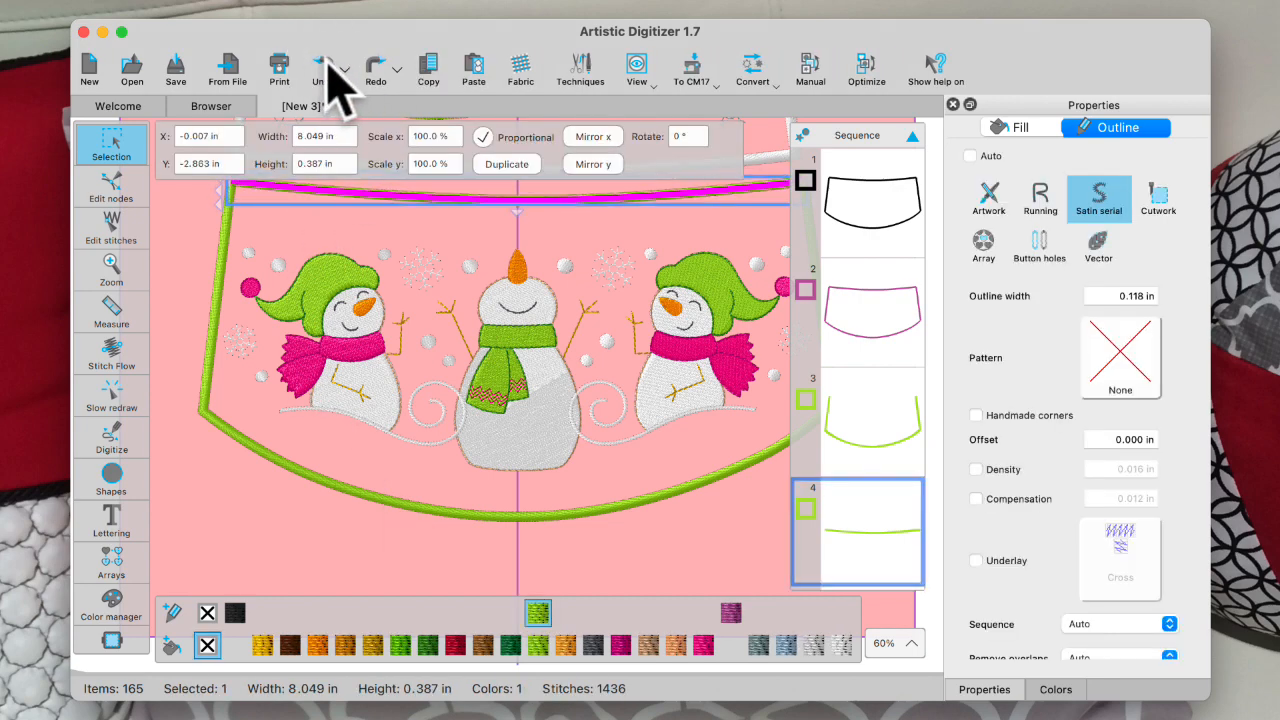
pyautogui.click(330, 75)
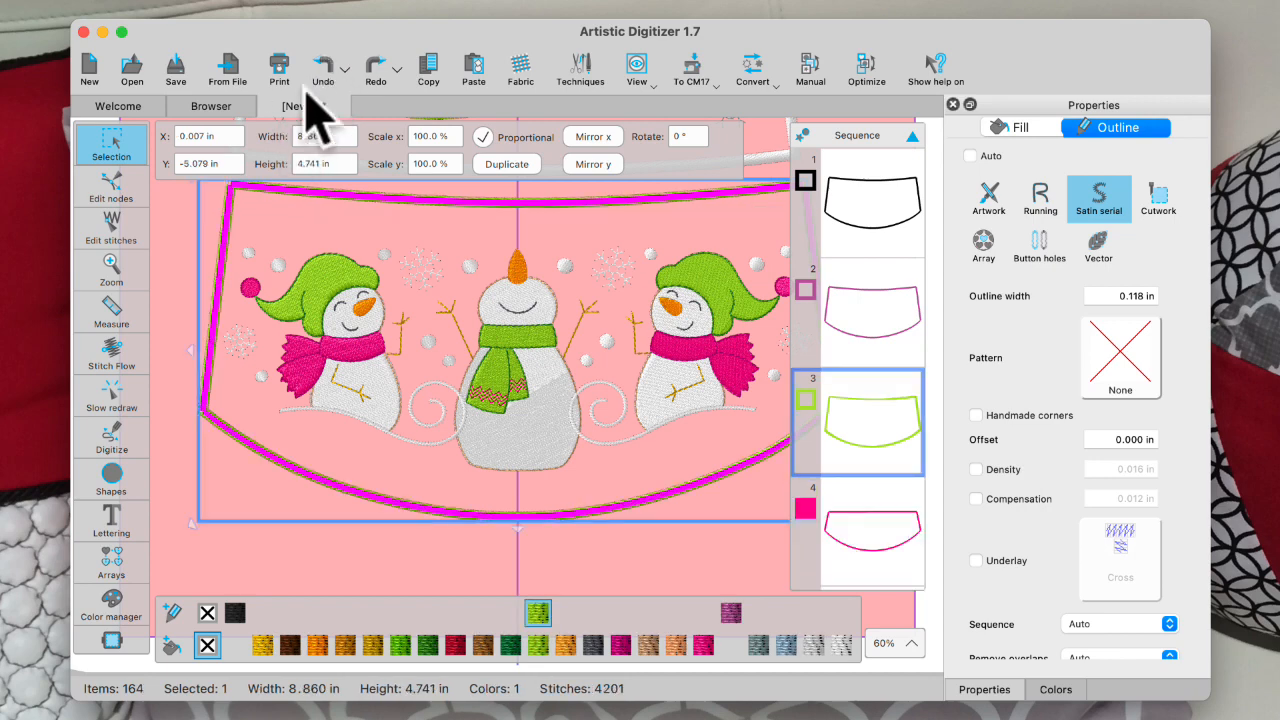
pyautogui.click(324, 66)
pyautogui.click(324, 68)
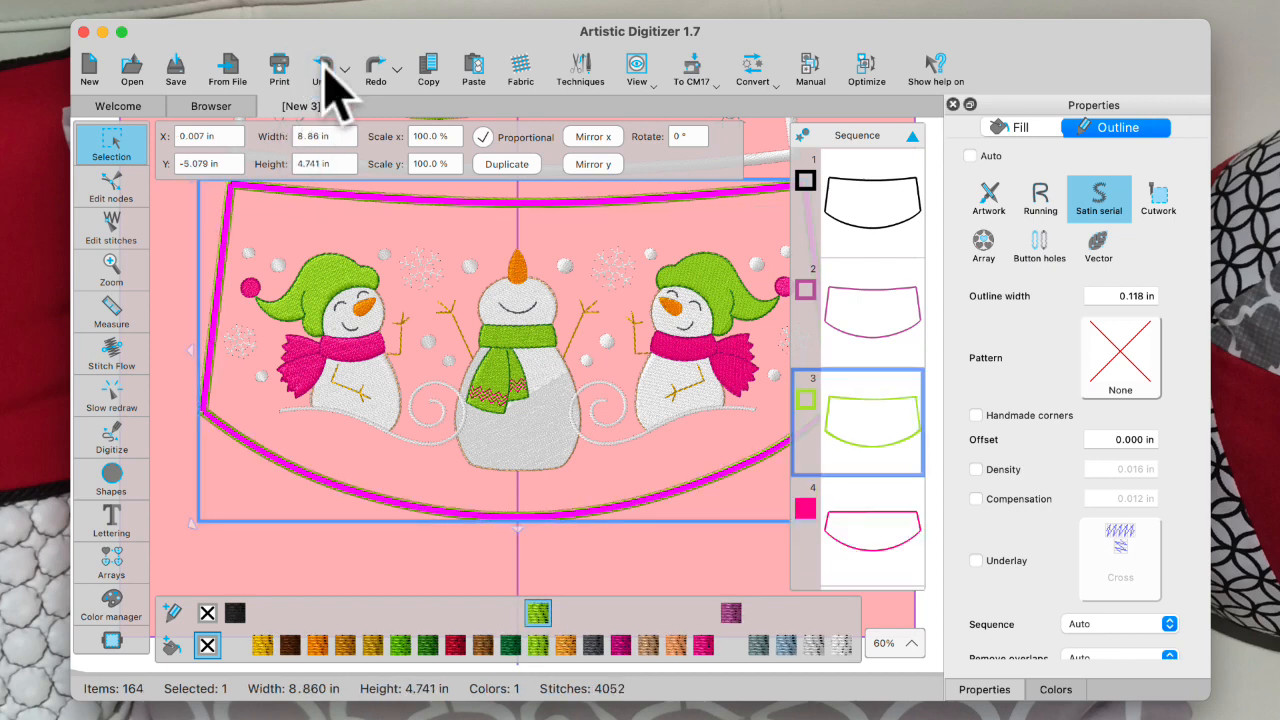
pyautogui.press('super+a')
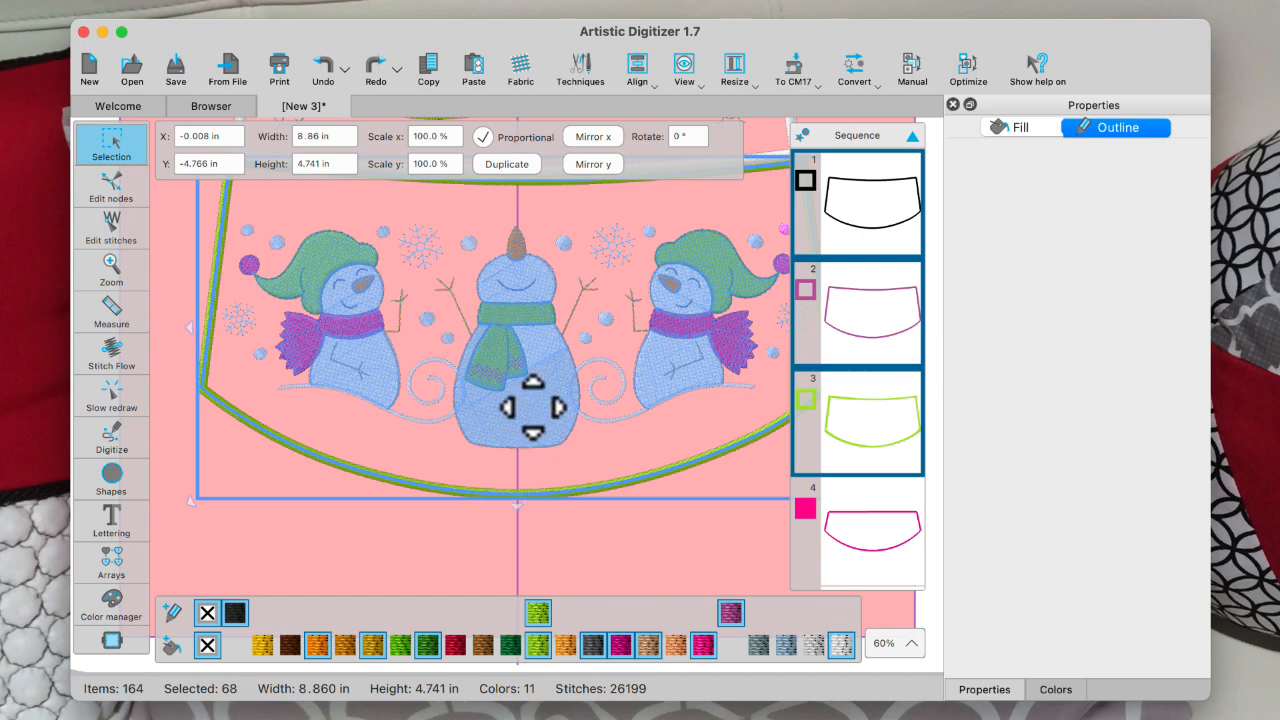
# Move the selected snowman block with its outlines down to about Y -5.11 in, with a gap below the house block.
pyautogui.moveTo(517, 394); pyautogui.dragTo(505, 432)
pyautogui.moveTo(130, 268)
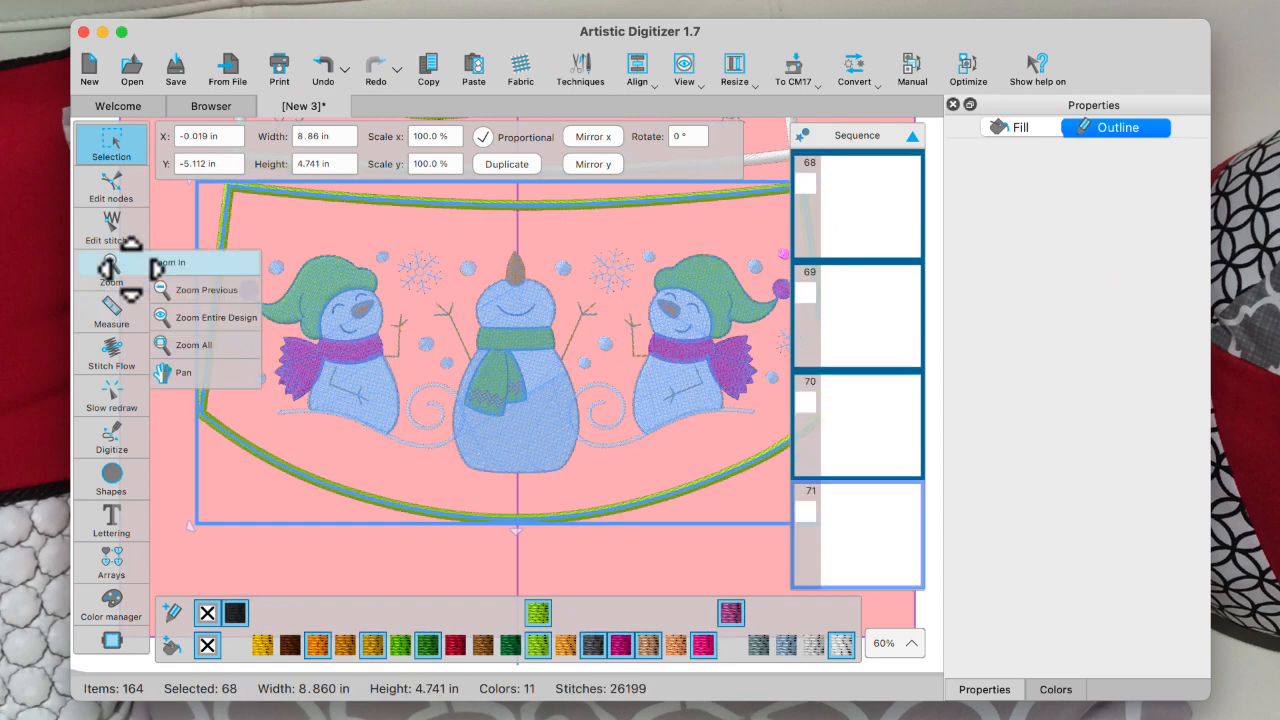
pyautogui.click(186, 227)
pyautogui.click(178, 278)
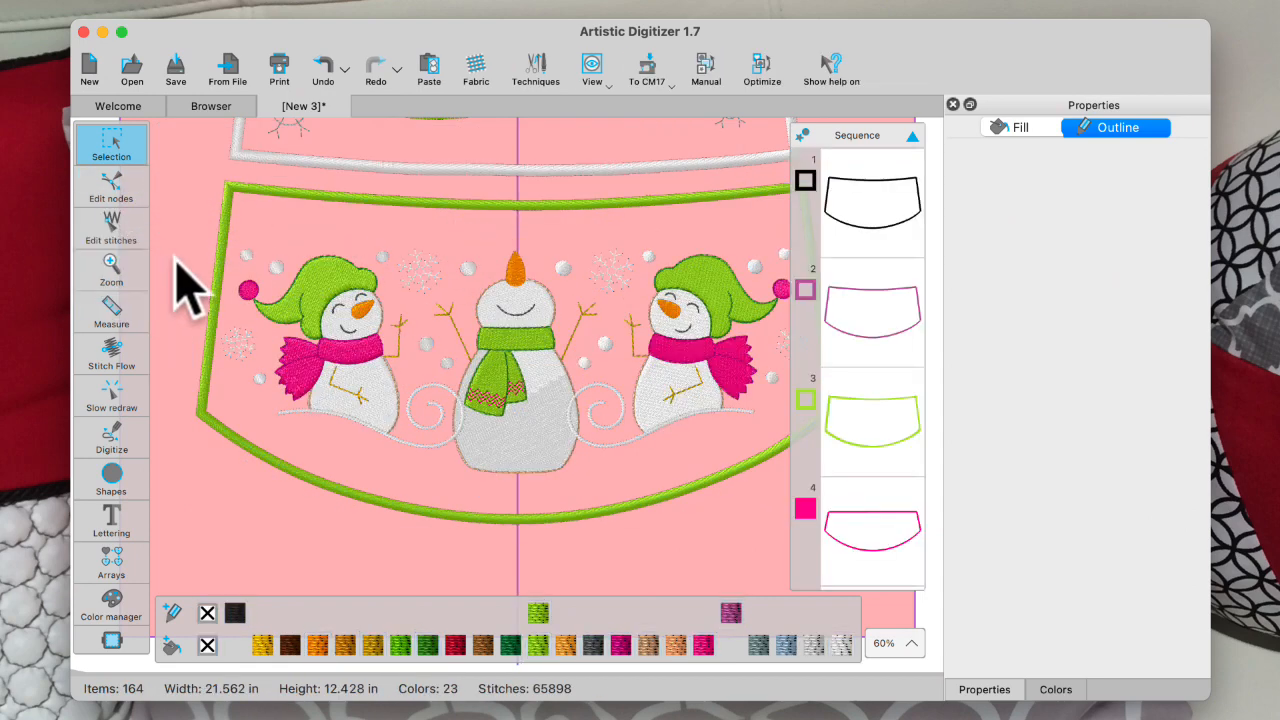
# Split the snowman block's green satin outline at the upper-left and upper-right corner nodes.
pyautogui.click(862, 455)
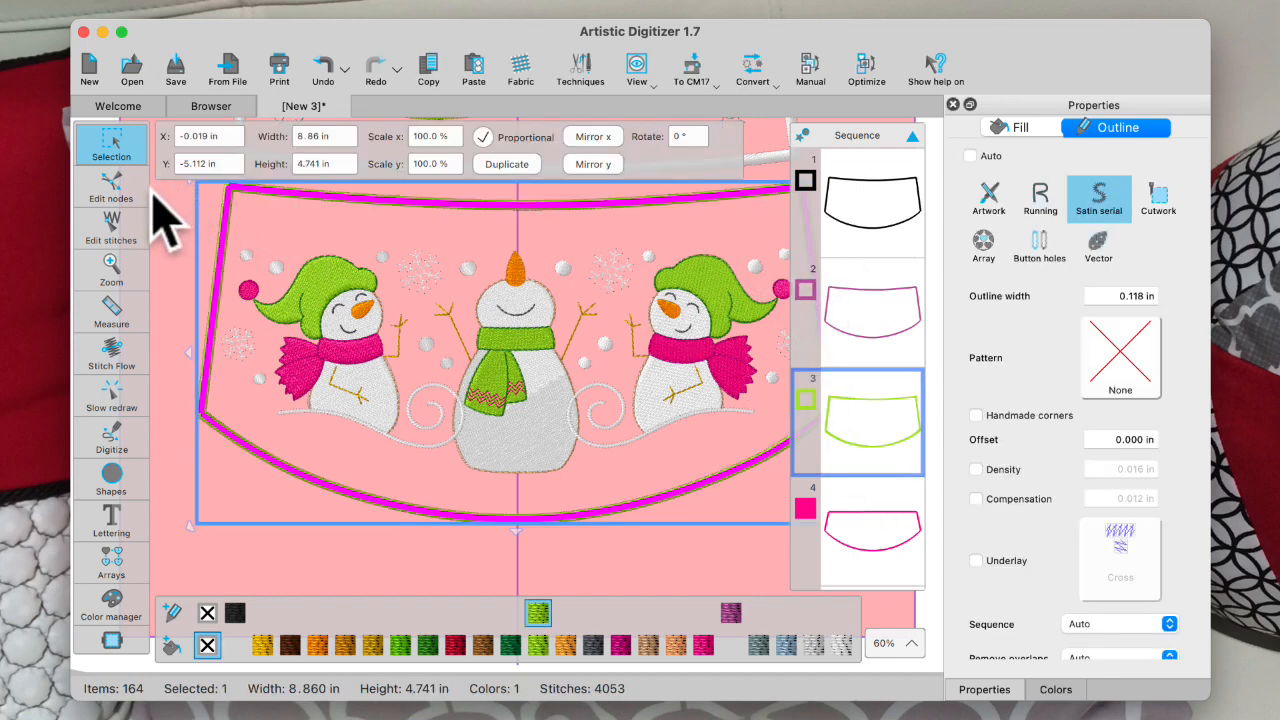
pyautogui.click(118, 190)
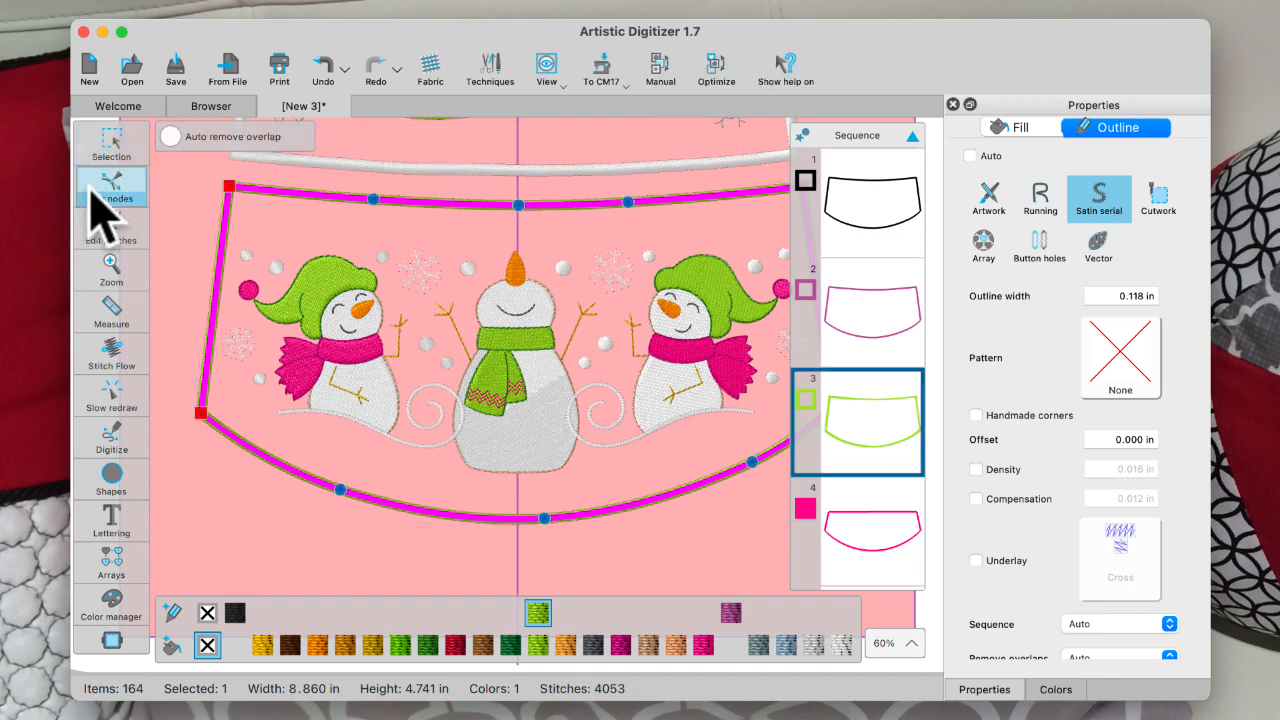
pyautogui.rightClick(231, 187)
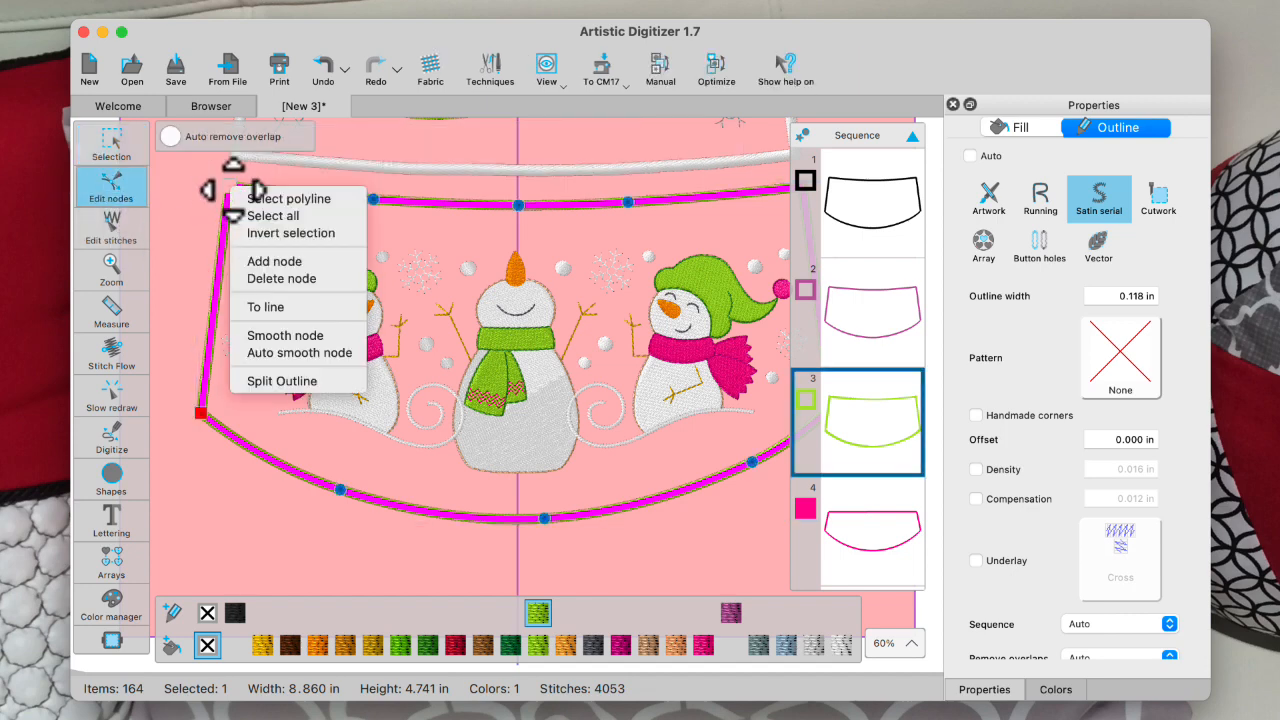
pyautogui.click(292, 382)
pyautogui.hscroll(-4, 321, 348)
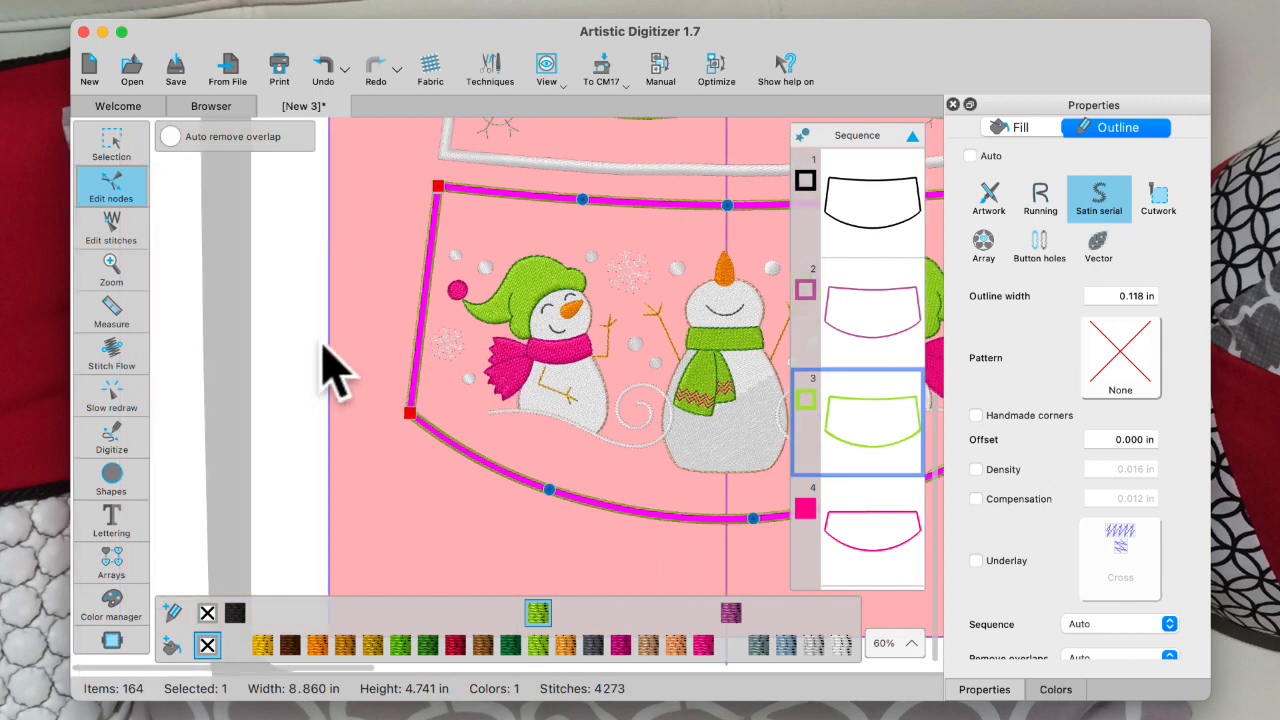
pyautogui.hscroll(10, 321, 346)
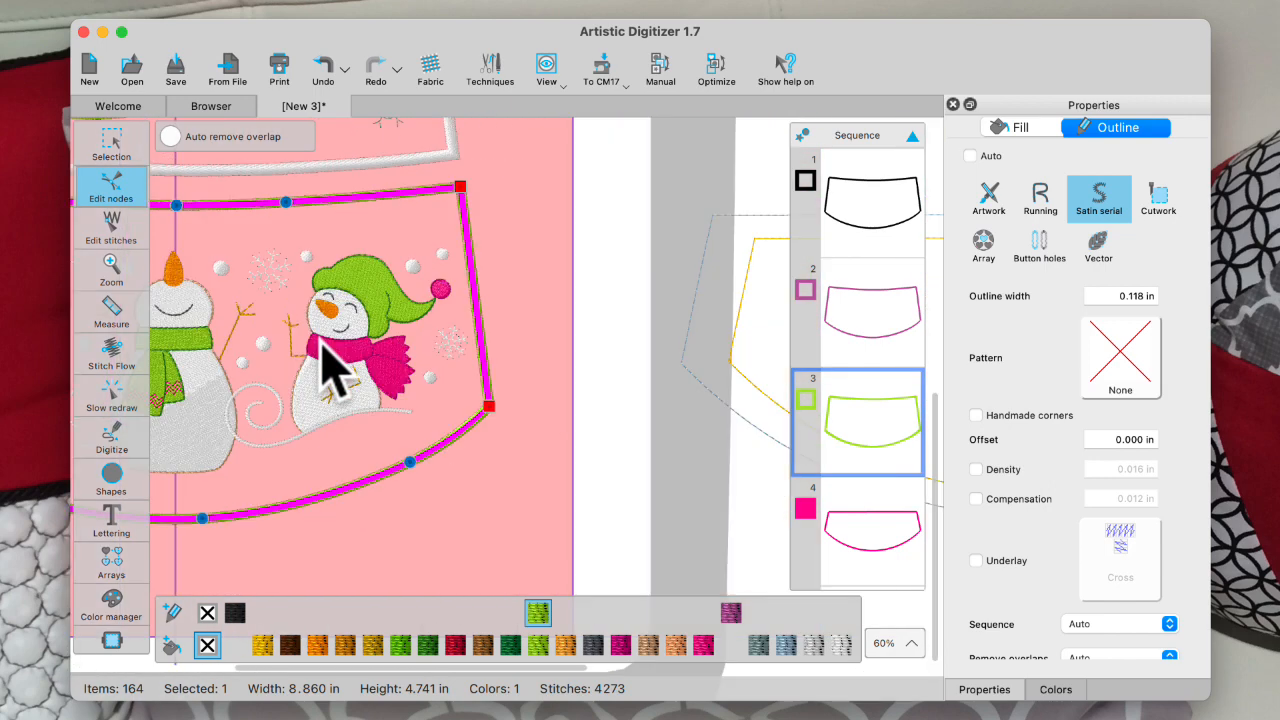
pyautogui.rightClick(459, 188)
pyautogui.click(512, 383)
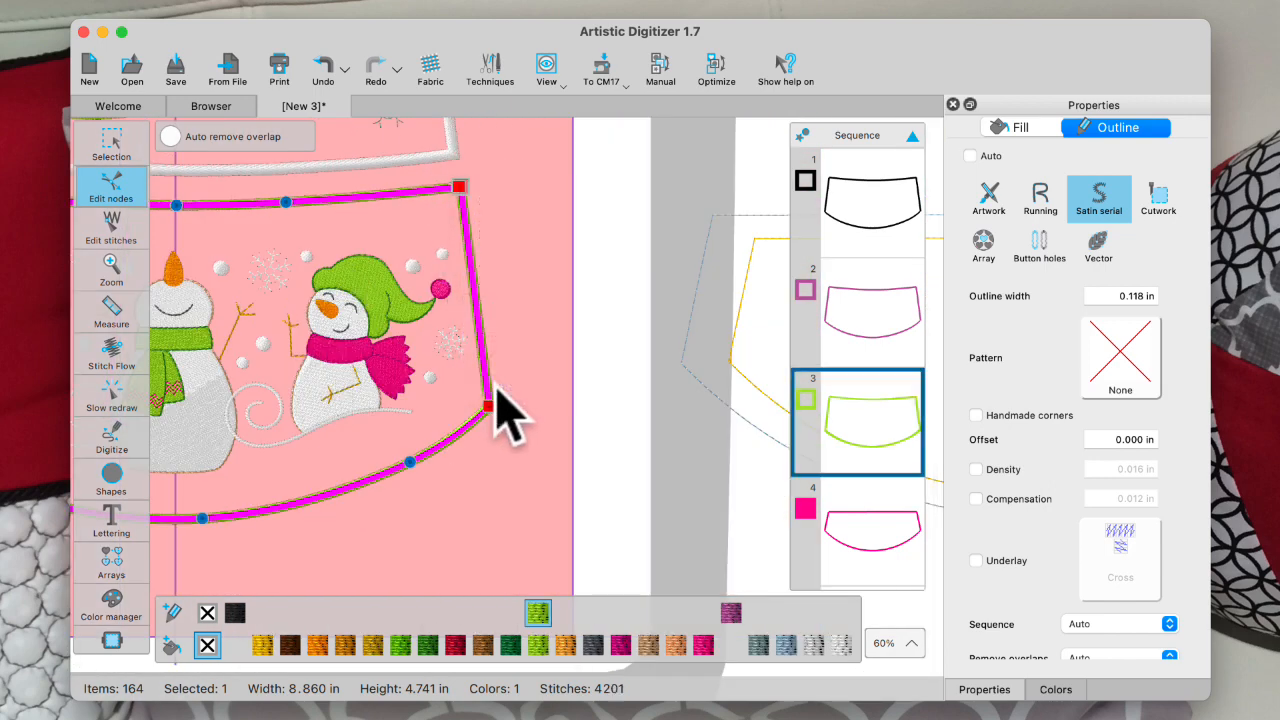
pyautogui.click(115, 150)
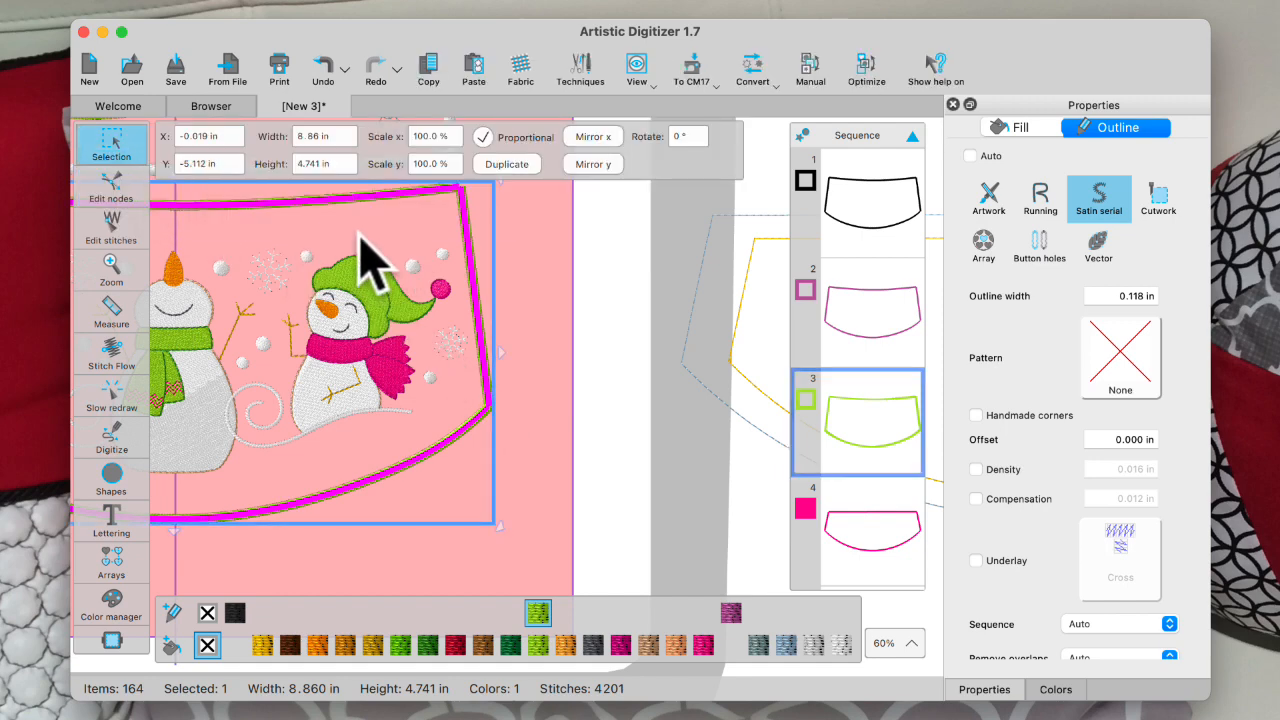
# Break apart the snowman block's split green satin outline into separate pieces and deselect it.
pyautogui.rightClick(356, 228)
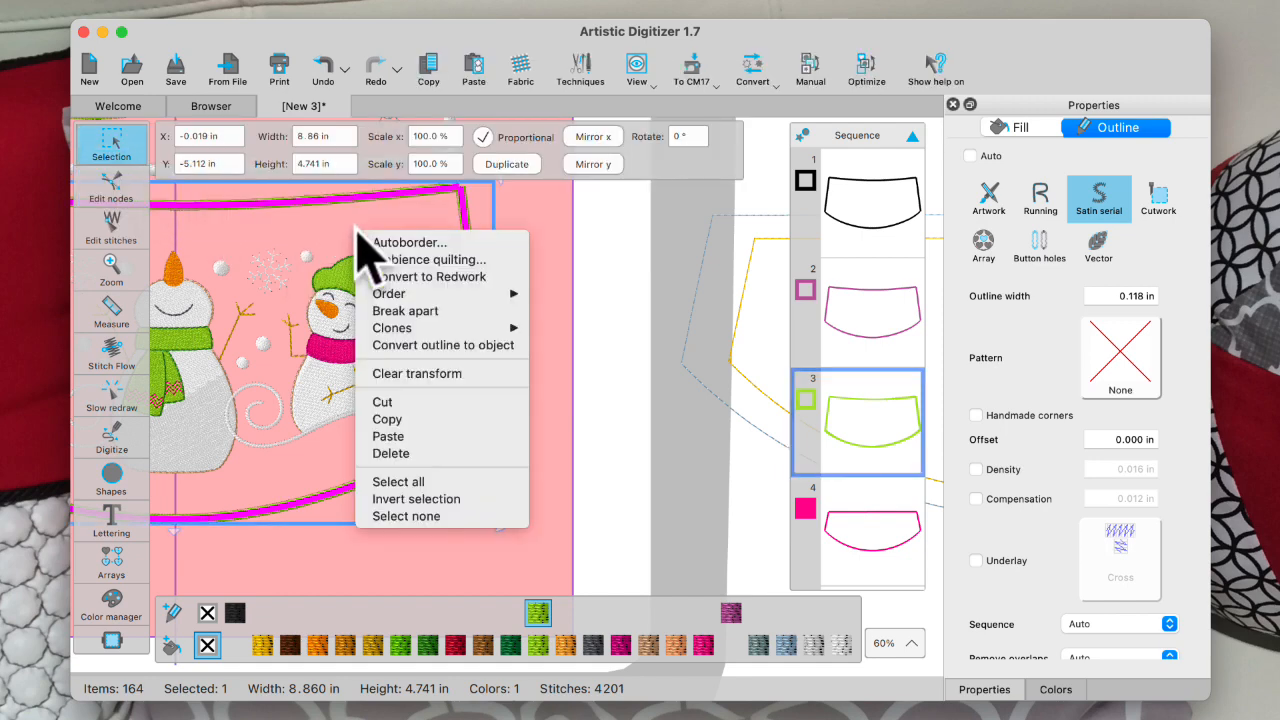
pyautogui.click(405, 311)
pyautogui.click(523, 255)
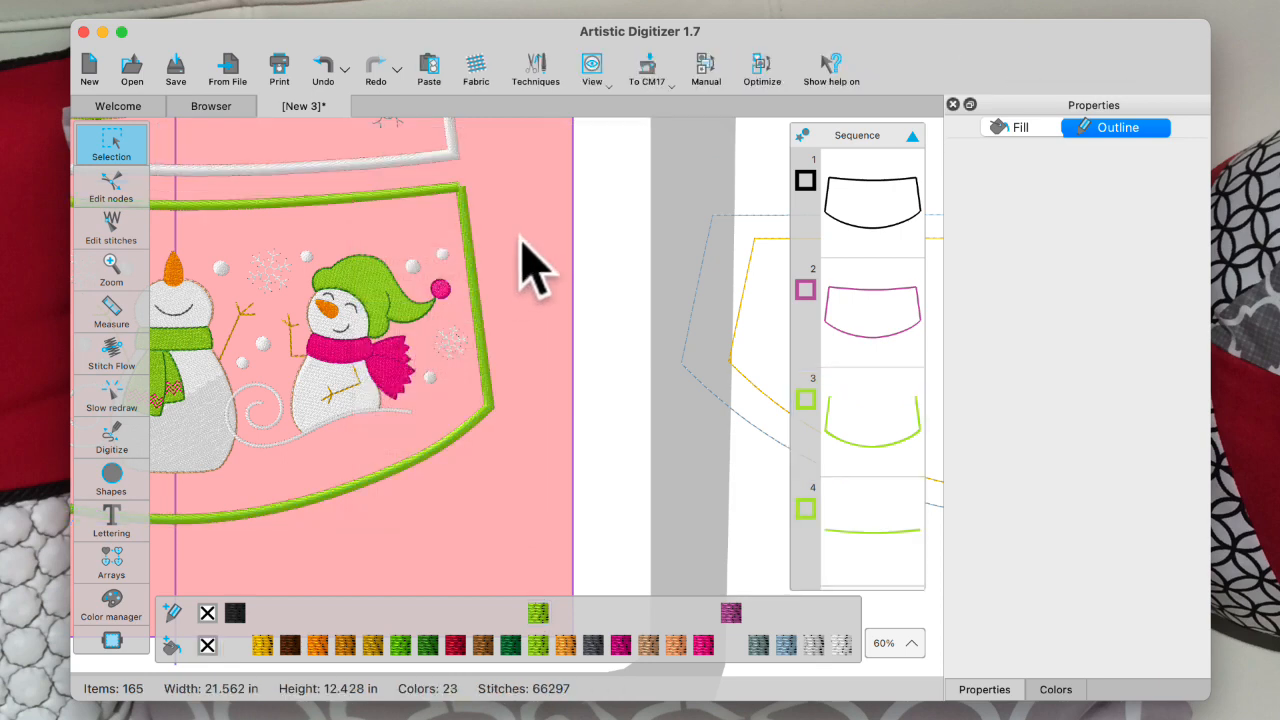
# Nudge the separated upper edge of the green satin outline up to Y -2.739 in, toward the house block.
pyautogui.click(385, 195)
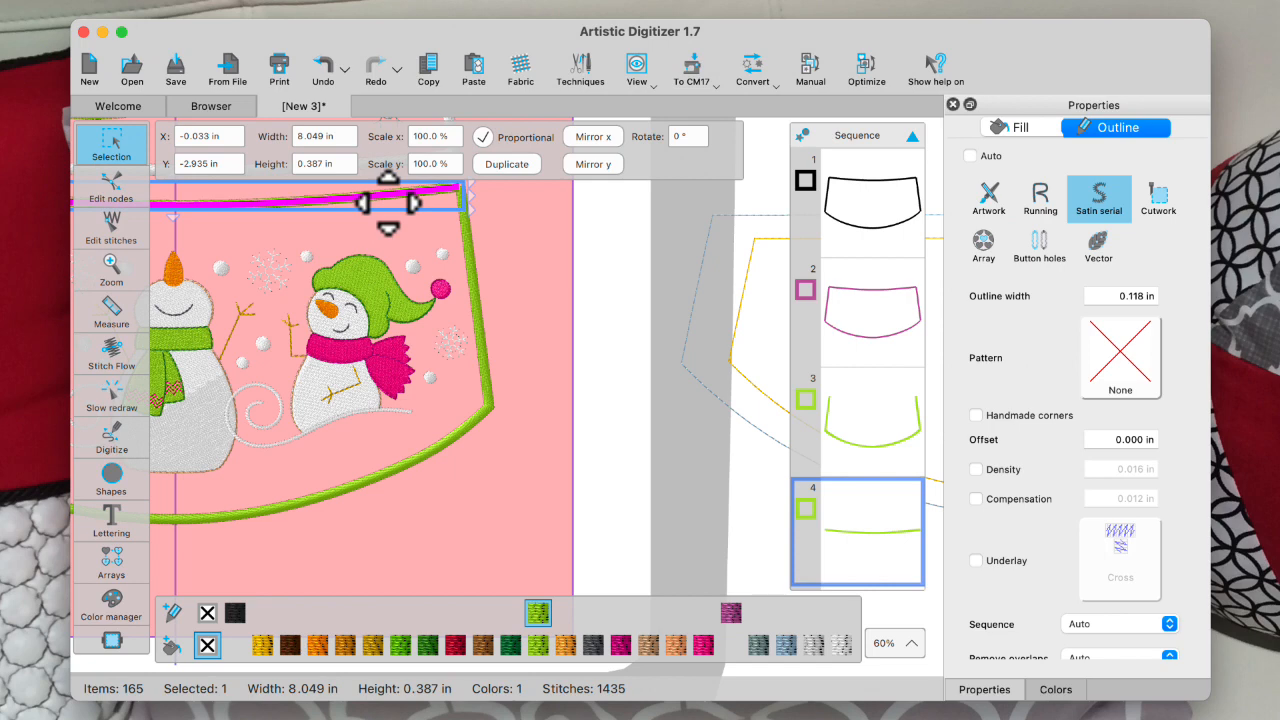
pyautogui.press('Up')
pyautogui.press('Up')
pyautogui.press('Up')
pyautogui.press('Up')
pyautogui.press('Up')
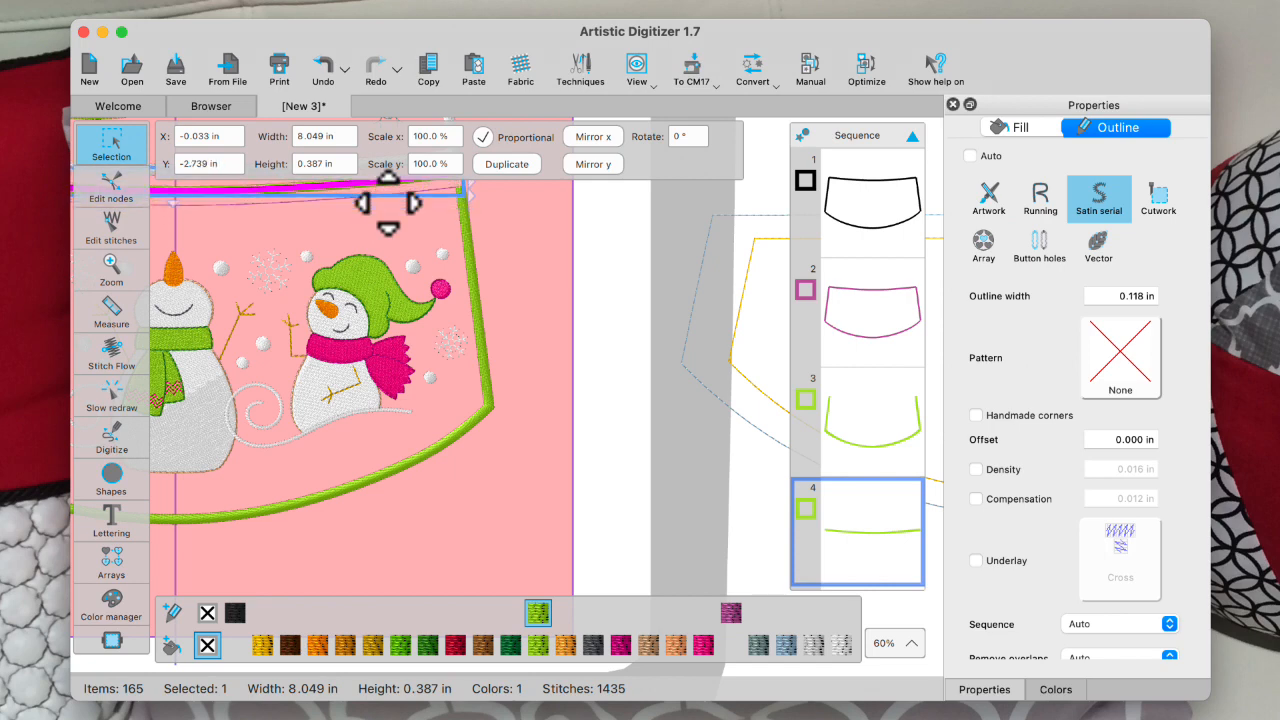
pyautogui.click(566, 318)
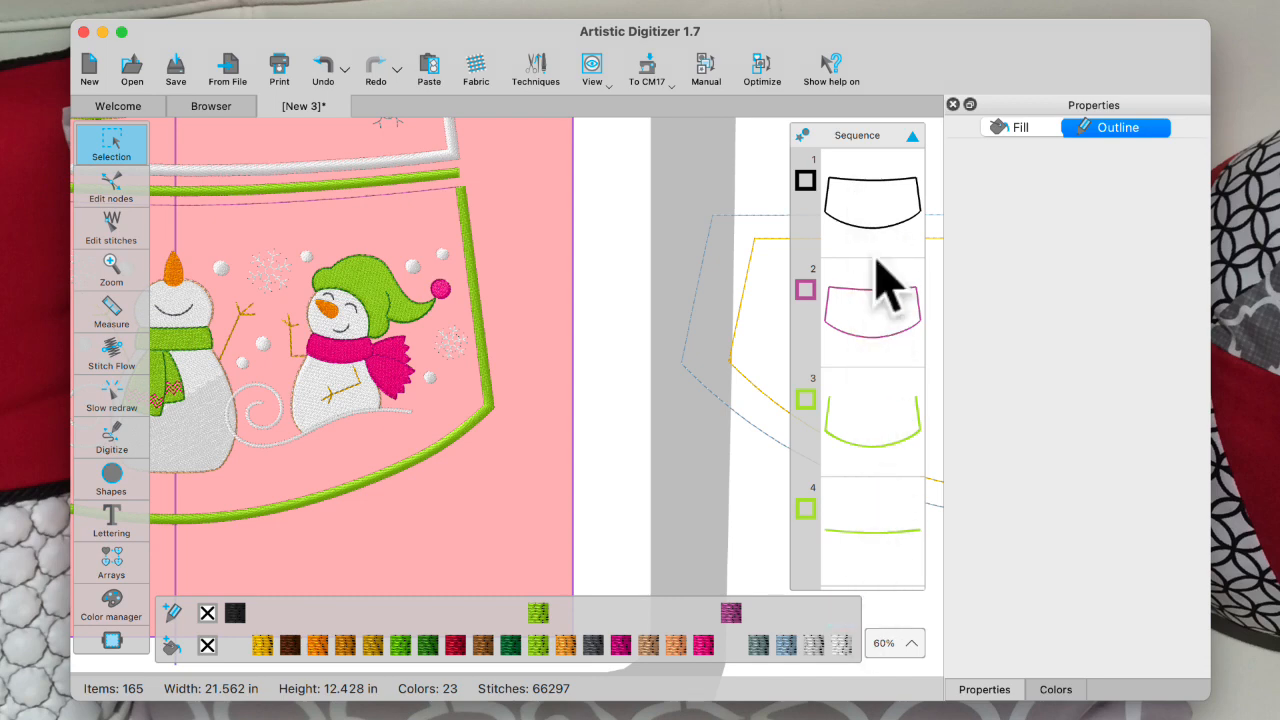
# Copy all four snowman block outline objects in the sequence and paste them into a new design.
pyautogui.click(866, 192)
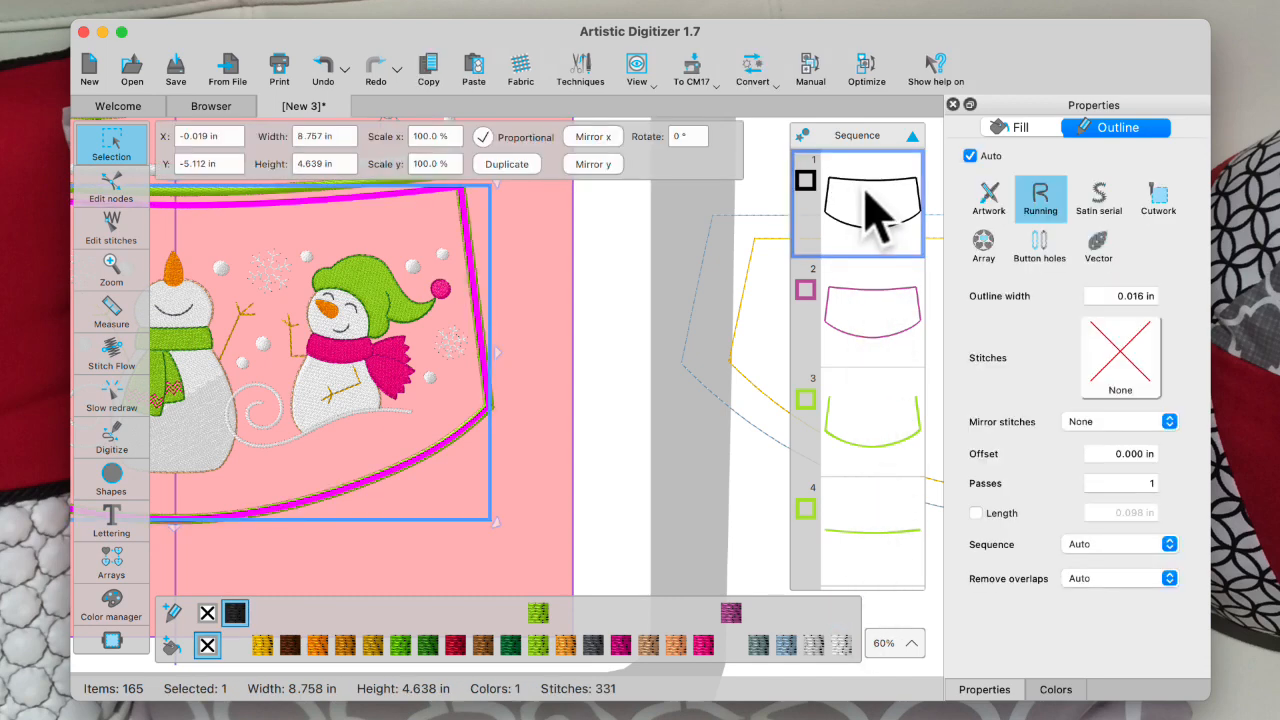
pyautogui.keyDown('shift'); pyautogui.click(885, 565); pyautogui.keyUp('shift')
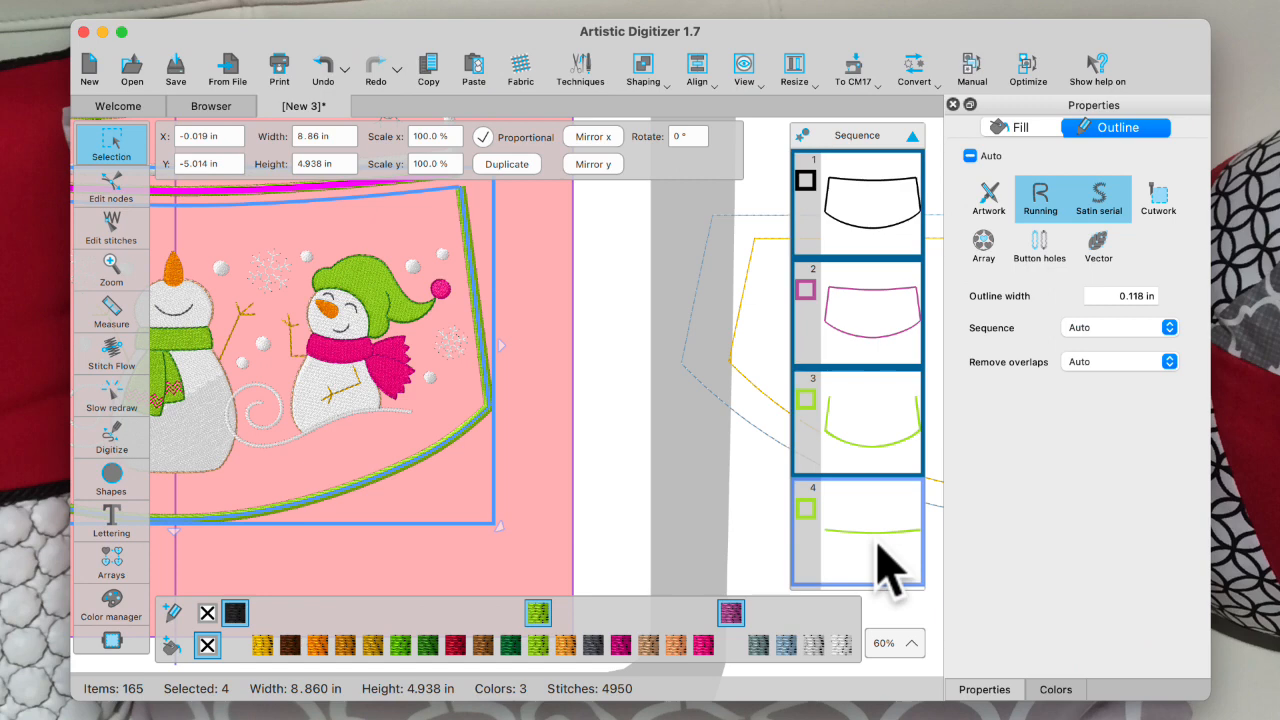
pyautogui.rightClick(405, 213)
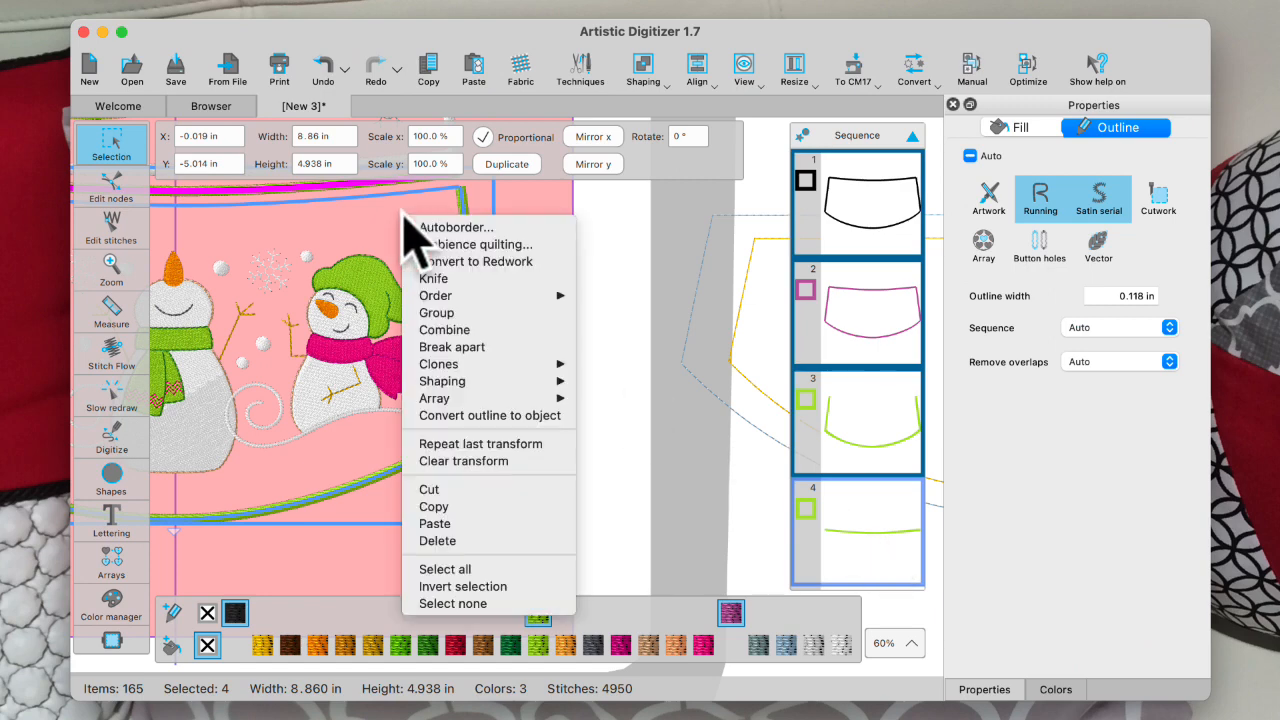
pyautogui.click(444, 507)
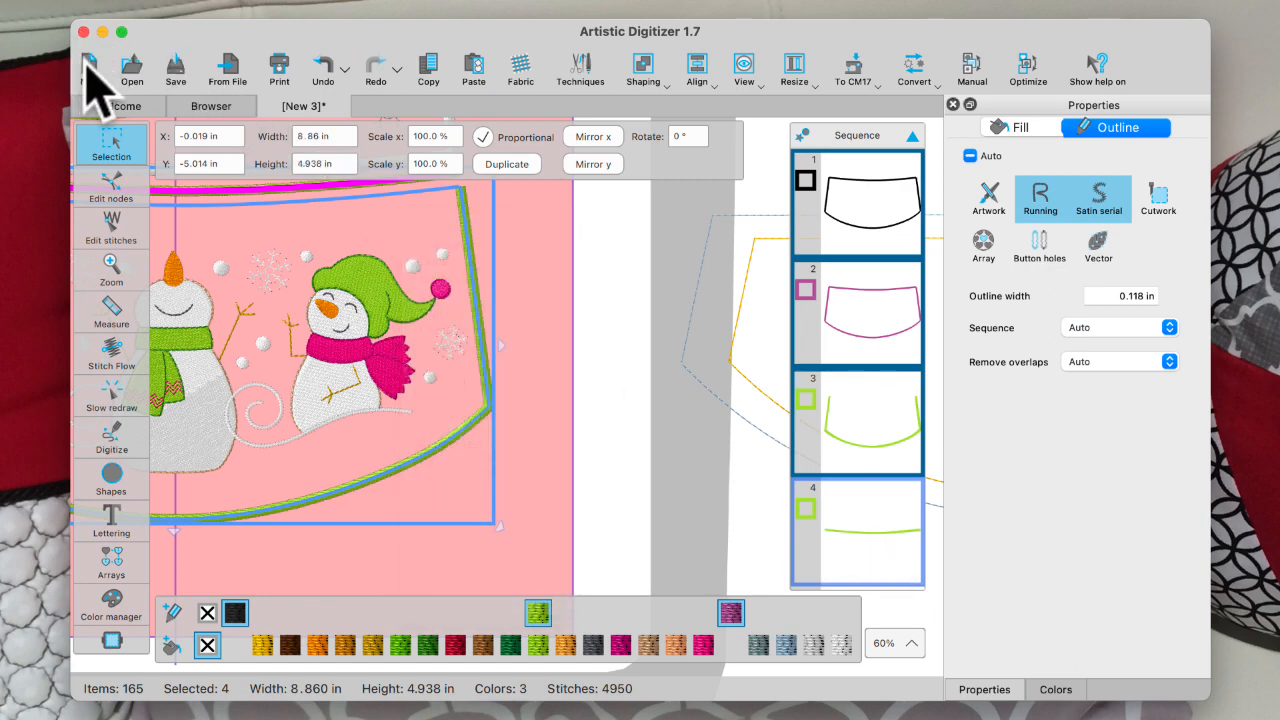
pyautogui.click(88, 64)
pyautogui.rightClick(407, 236)
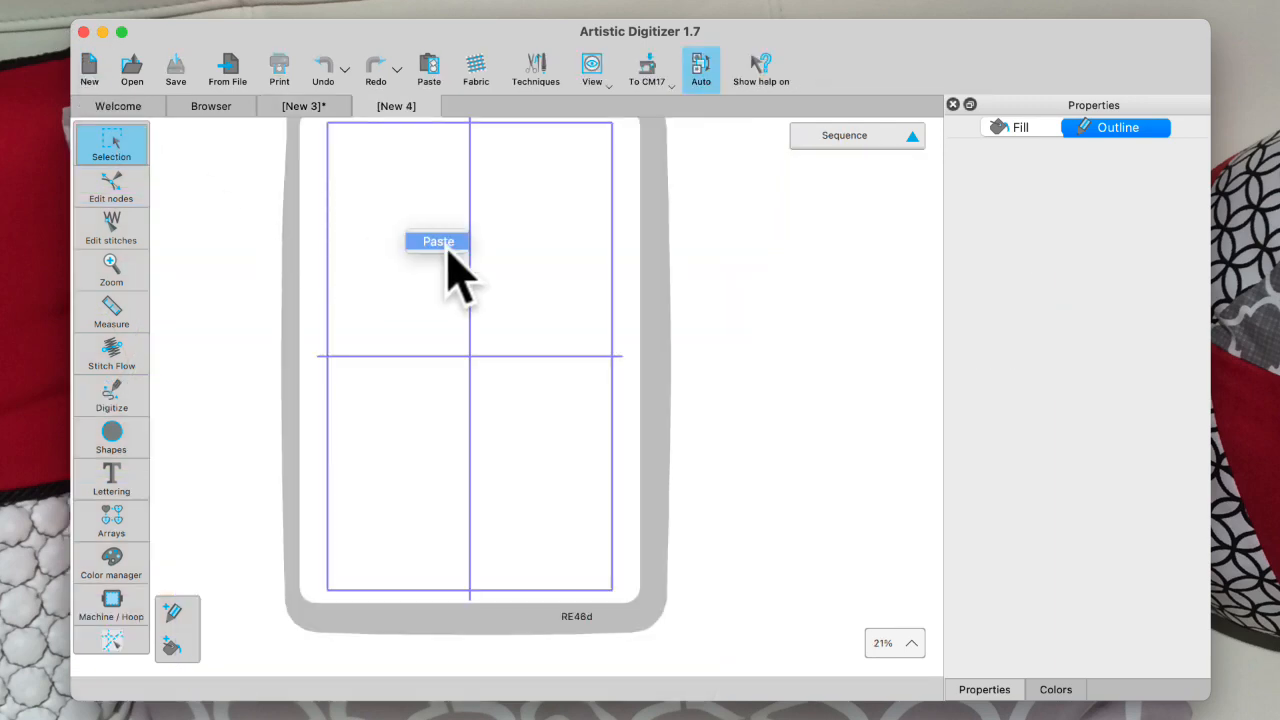
pyautogui.click(438, 242)
pyautogui.click(447, 255)
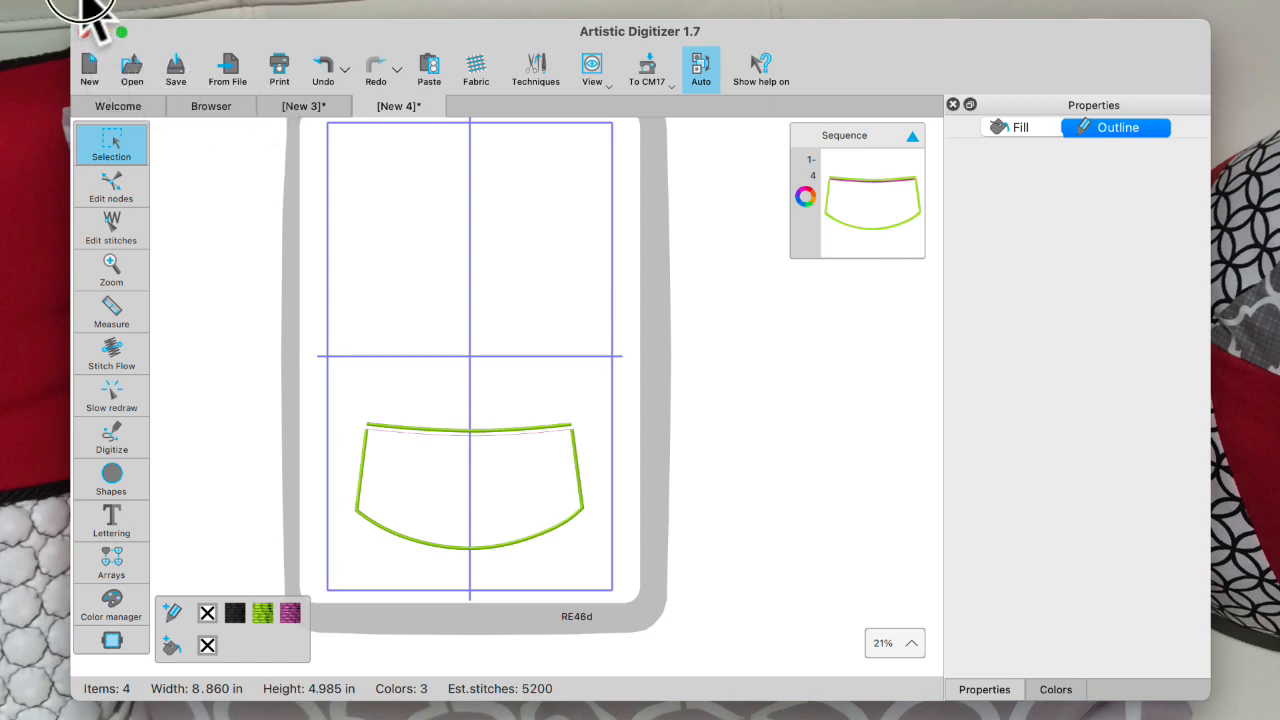
# Save the new outline design as a Draw file named "new shape" on the NO NAME drive.
pyautogui.click(85, 5)
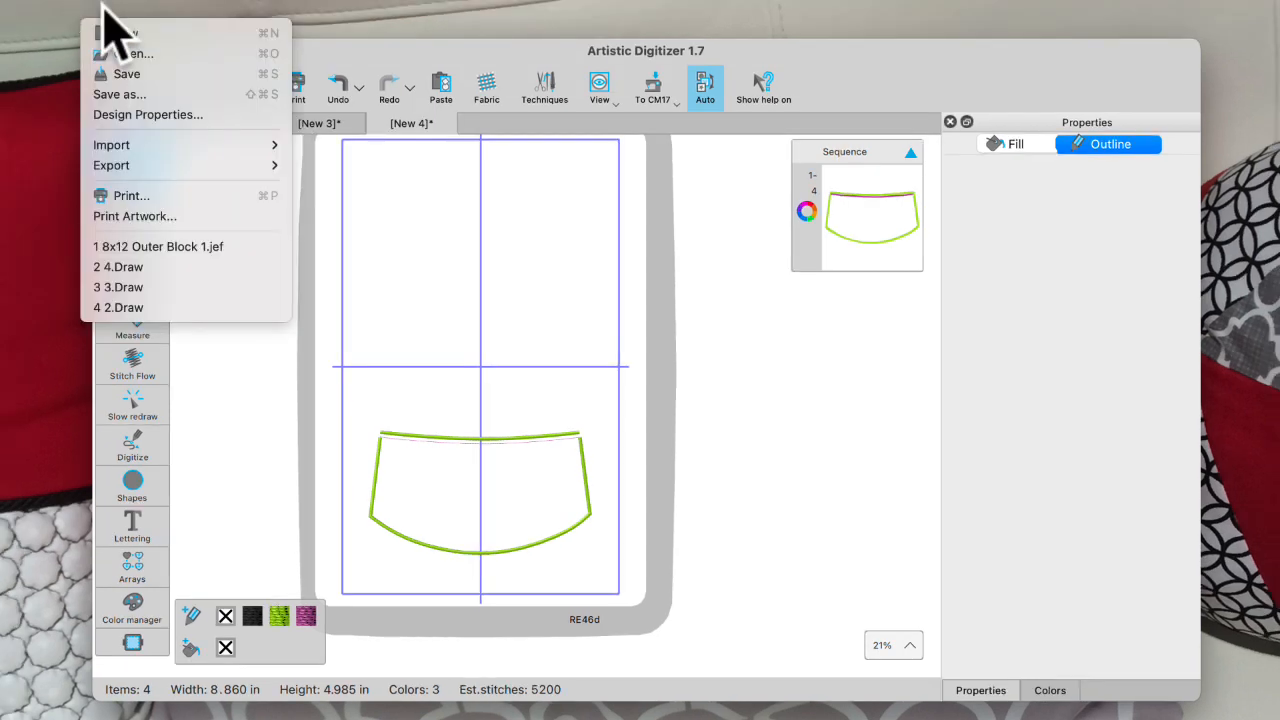
pyautogui.click(125, 95)
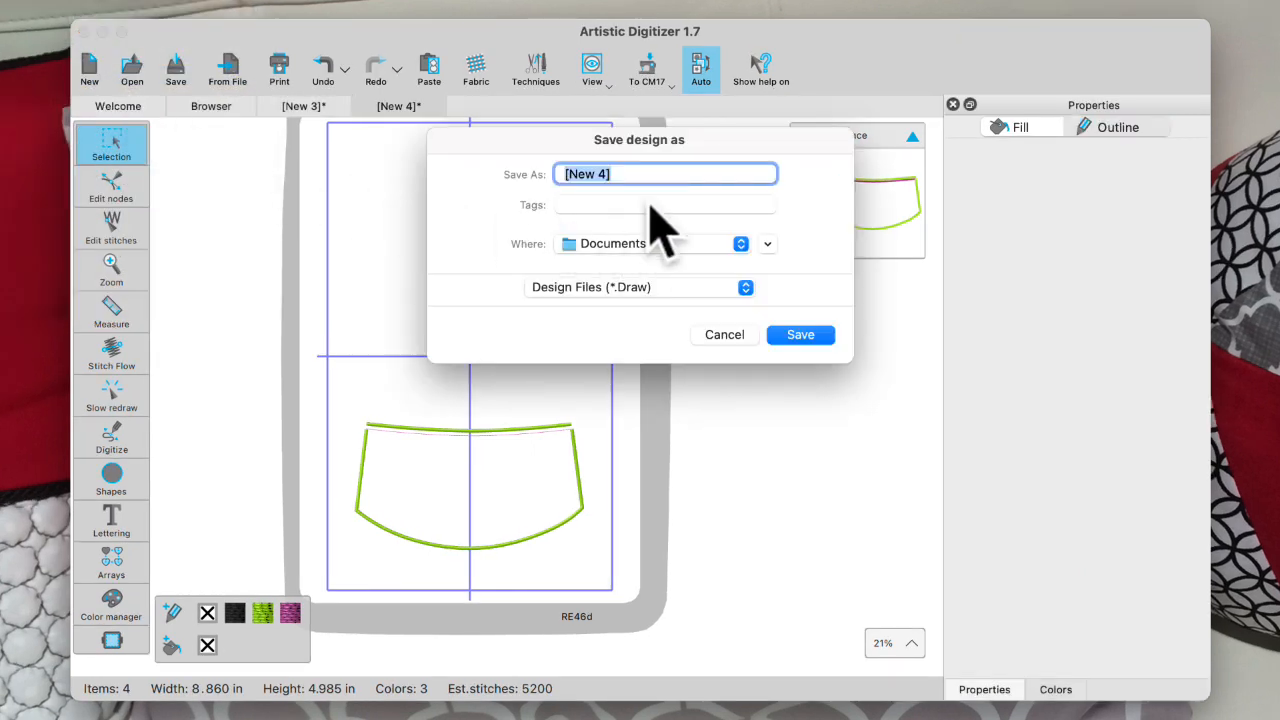
pyautogui.click(741, 244)
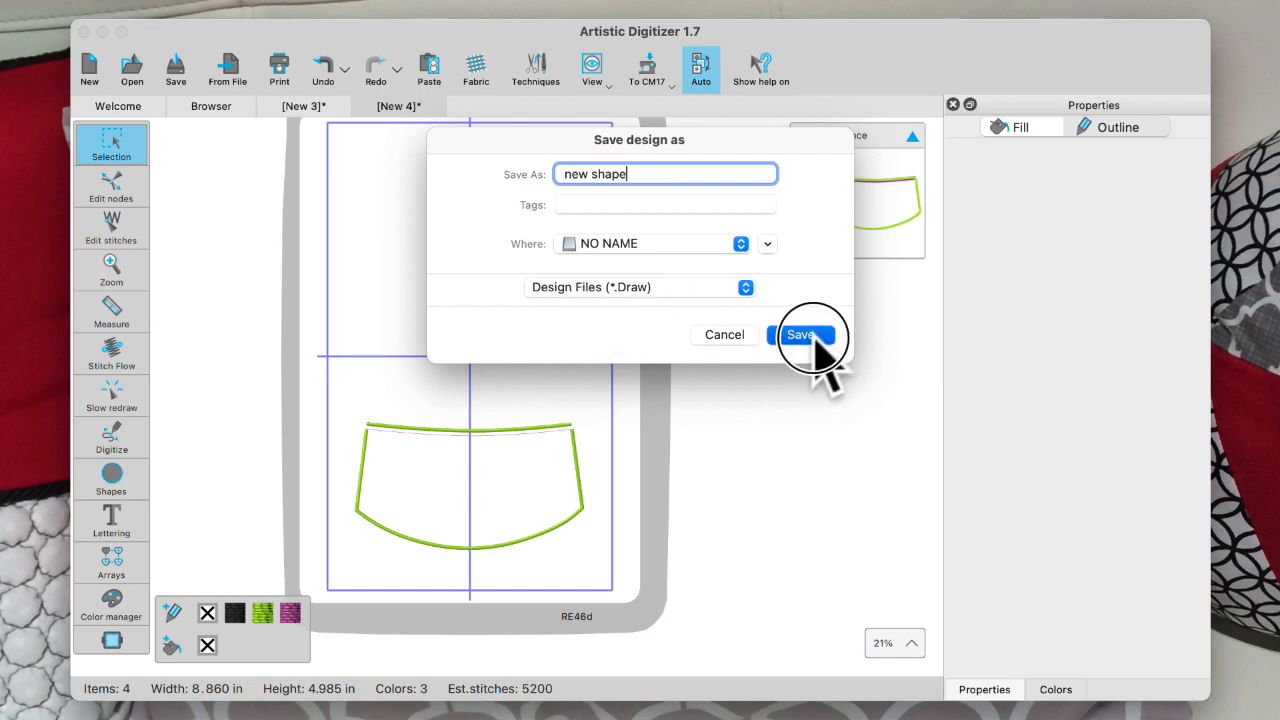
pyautogui.click(800, 335)
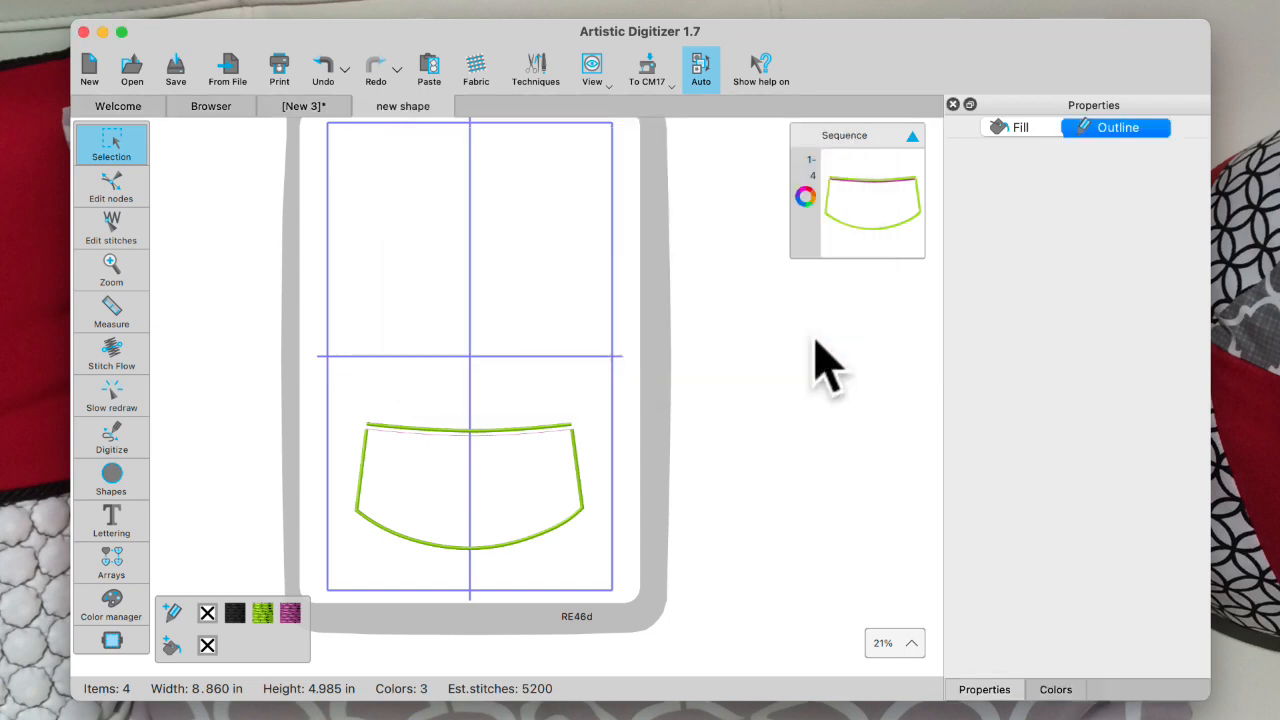
# Export the design to the top level of the NO NAME USB drive as "new shape" in JPX format, allowing CM17 drive preparation.
pyautogui.click(650, 75)
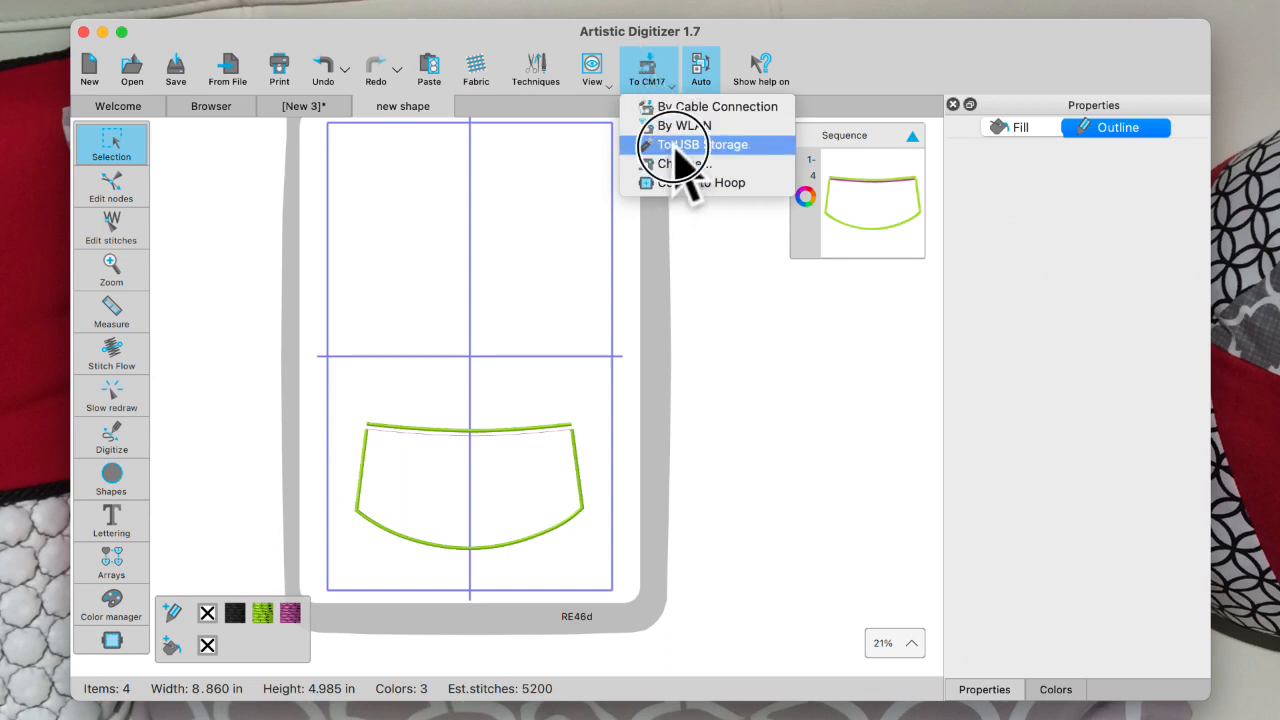
pyautogui.click(677, 145)
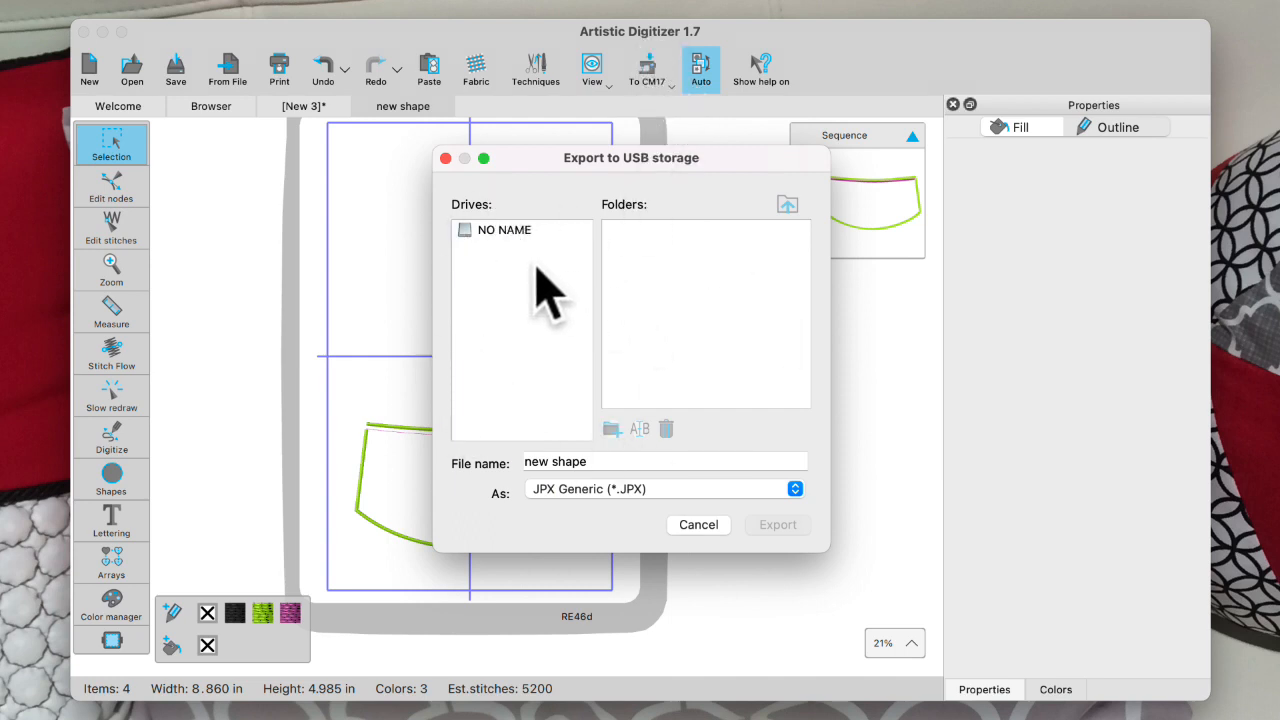
pyautogui.click(503, 229)
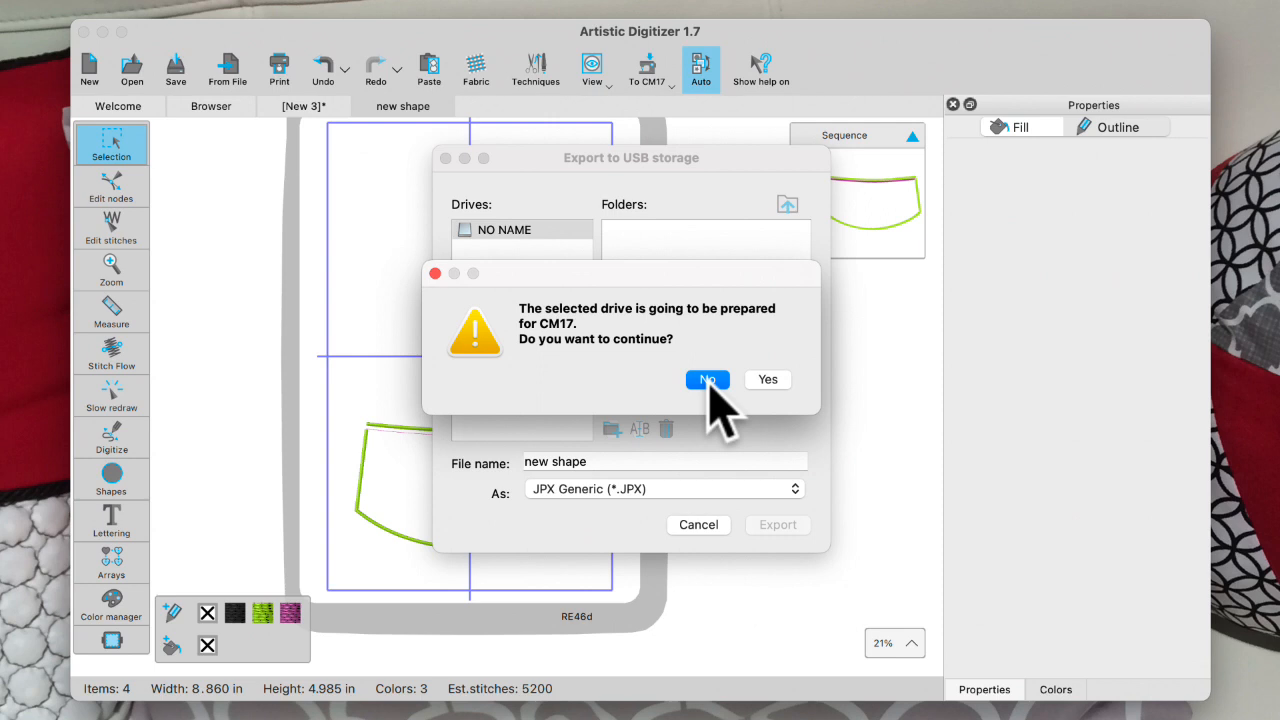
pyautogui.click(776, 382)
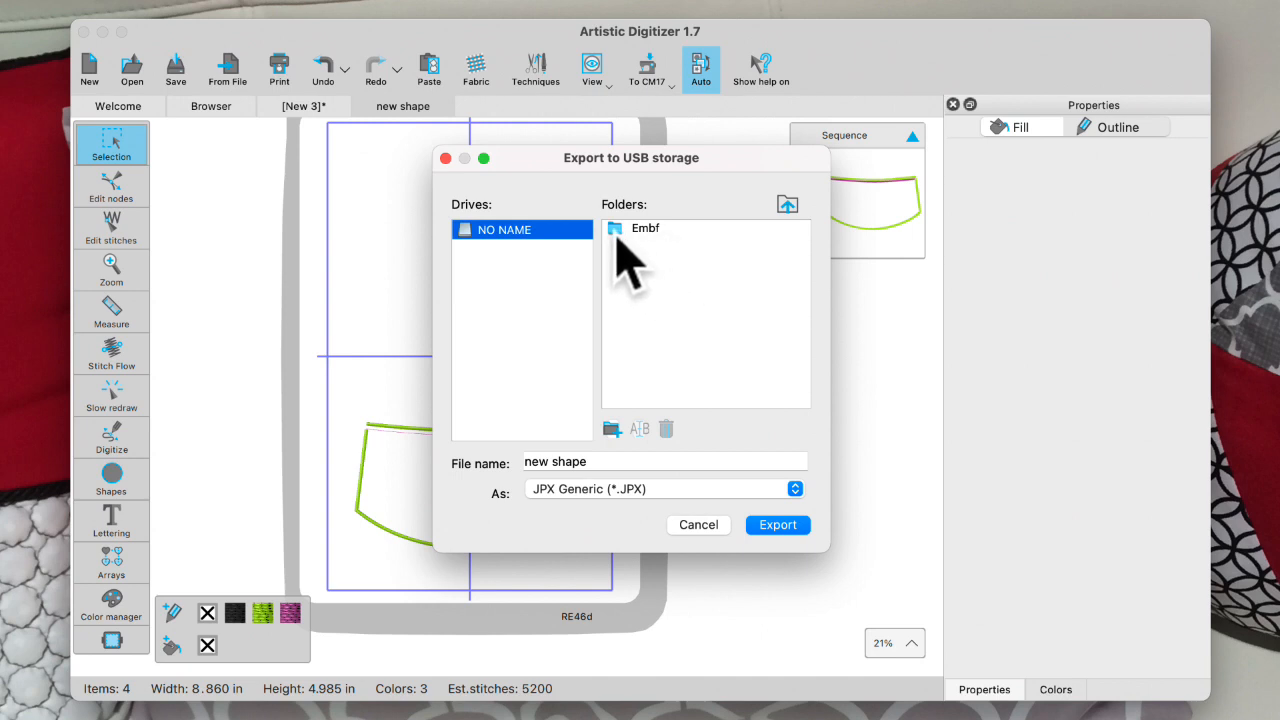
pyautogui.click(788, 205)
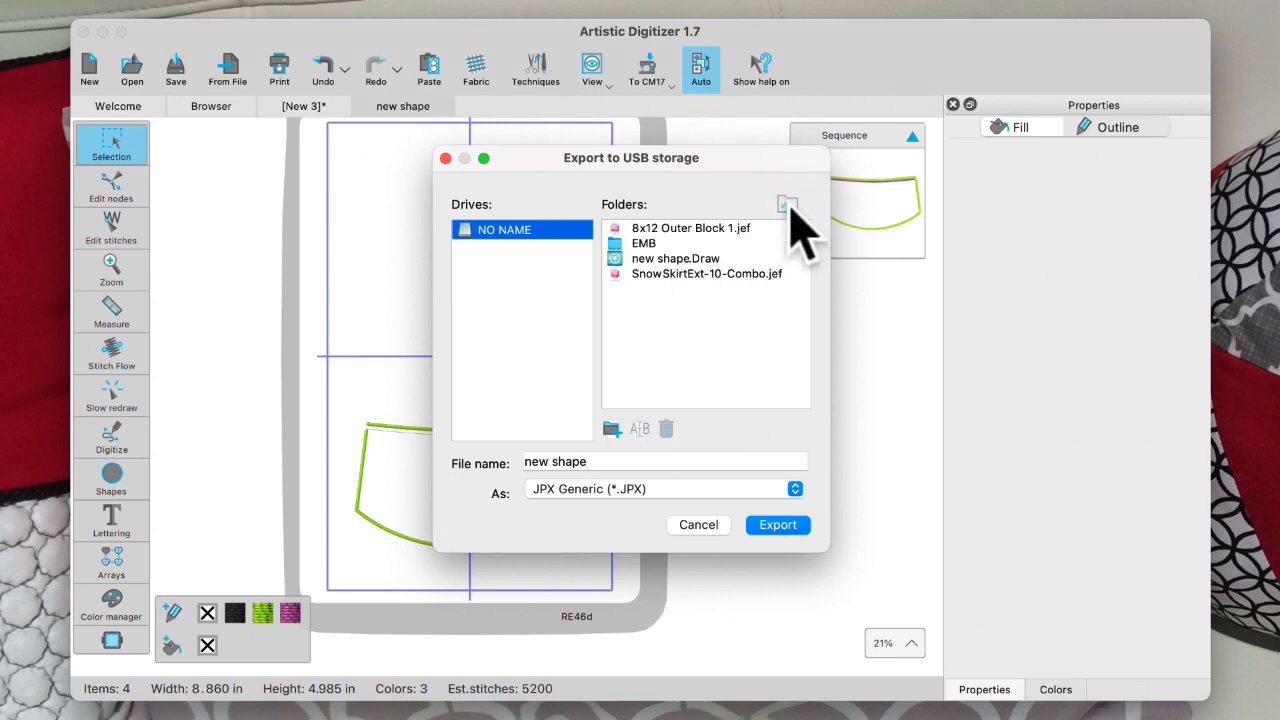
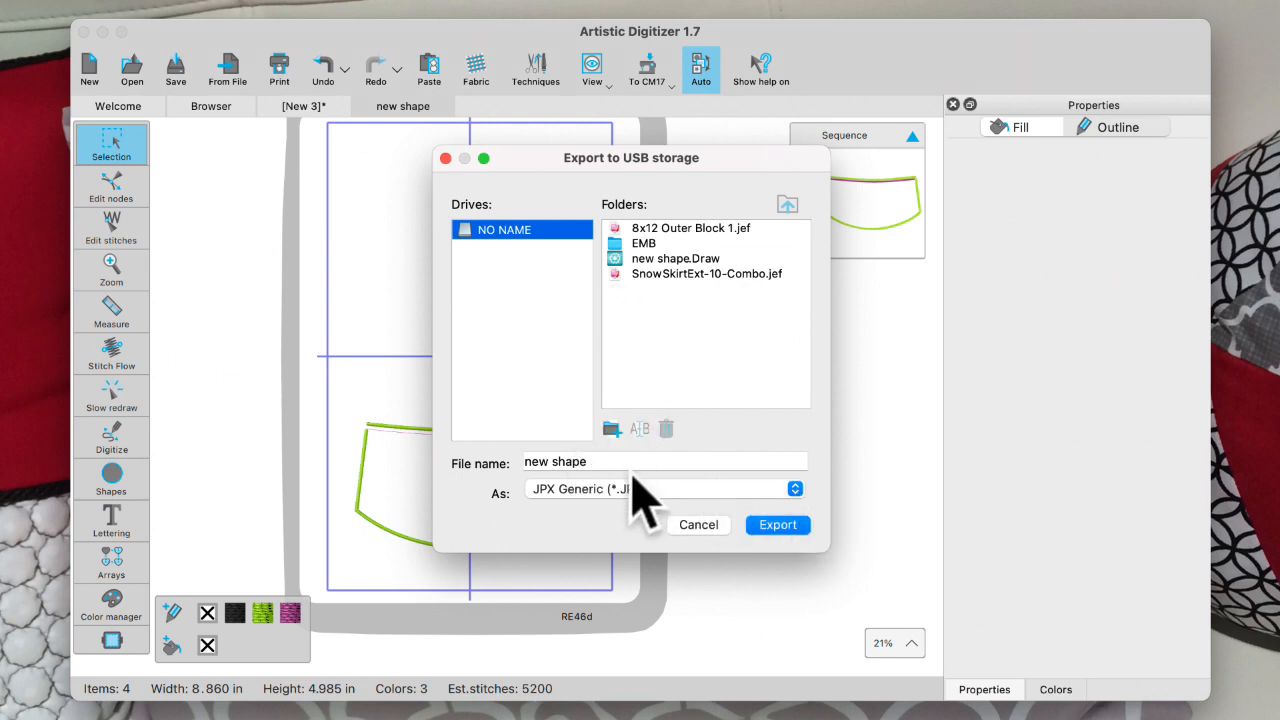
pyautogui.click(779, 526)
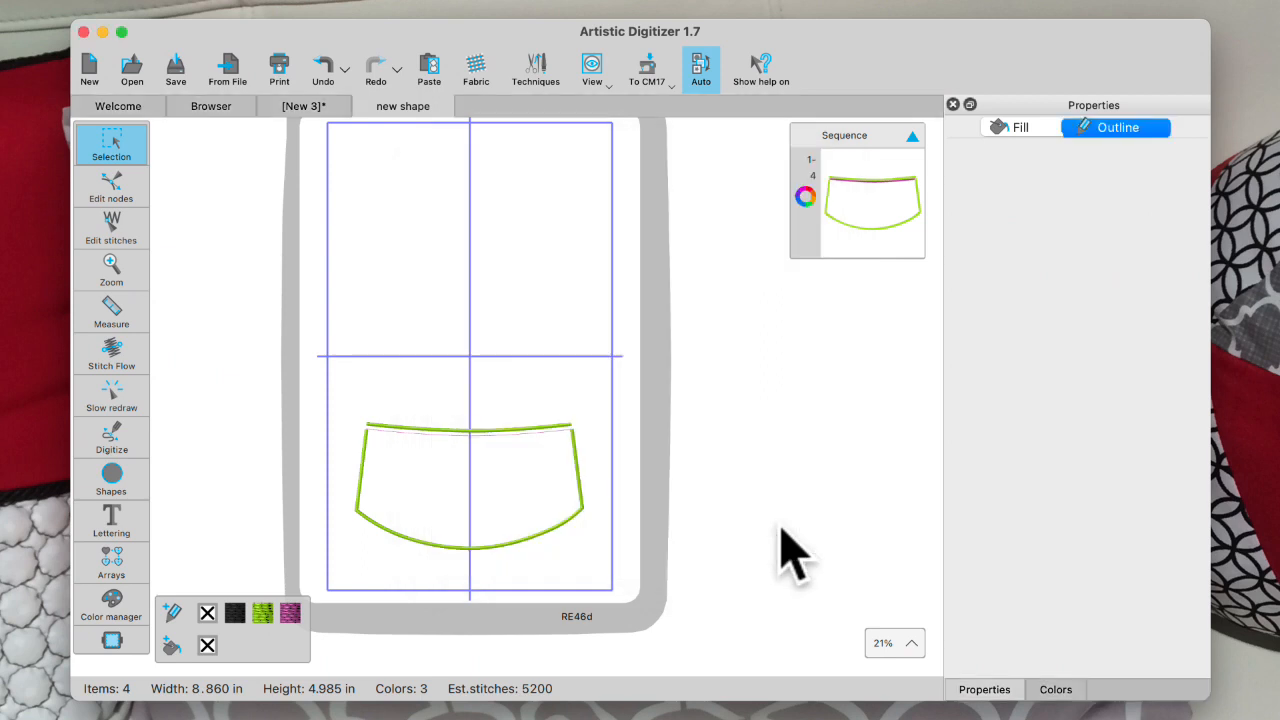
# Check the NO NAME drive's Embf and top-level folders for the exported JPX file, without exporting again.
pyautogui.click(648, 72)
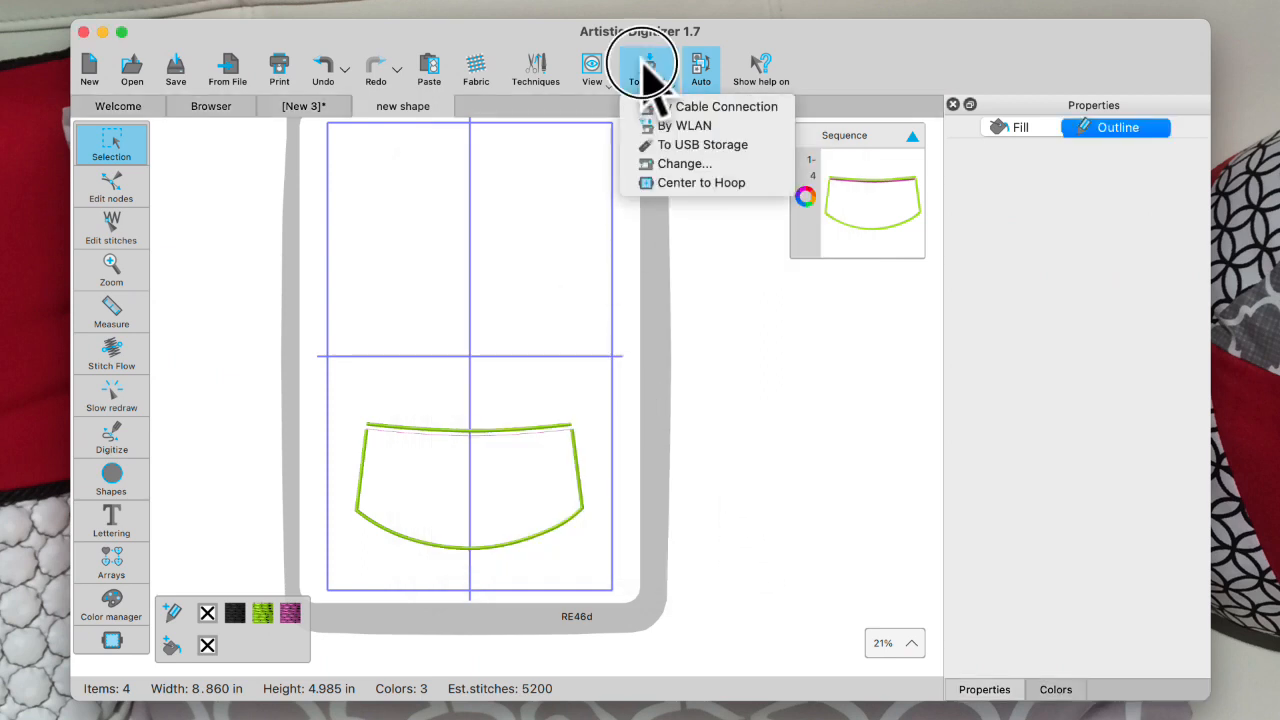
pyautogui.click(685, 146)
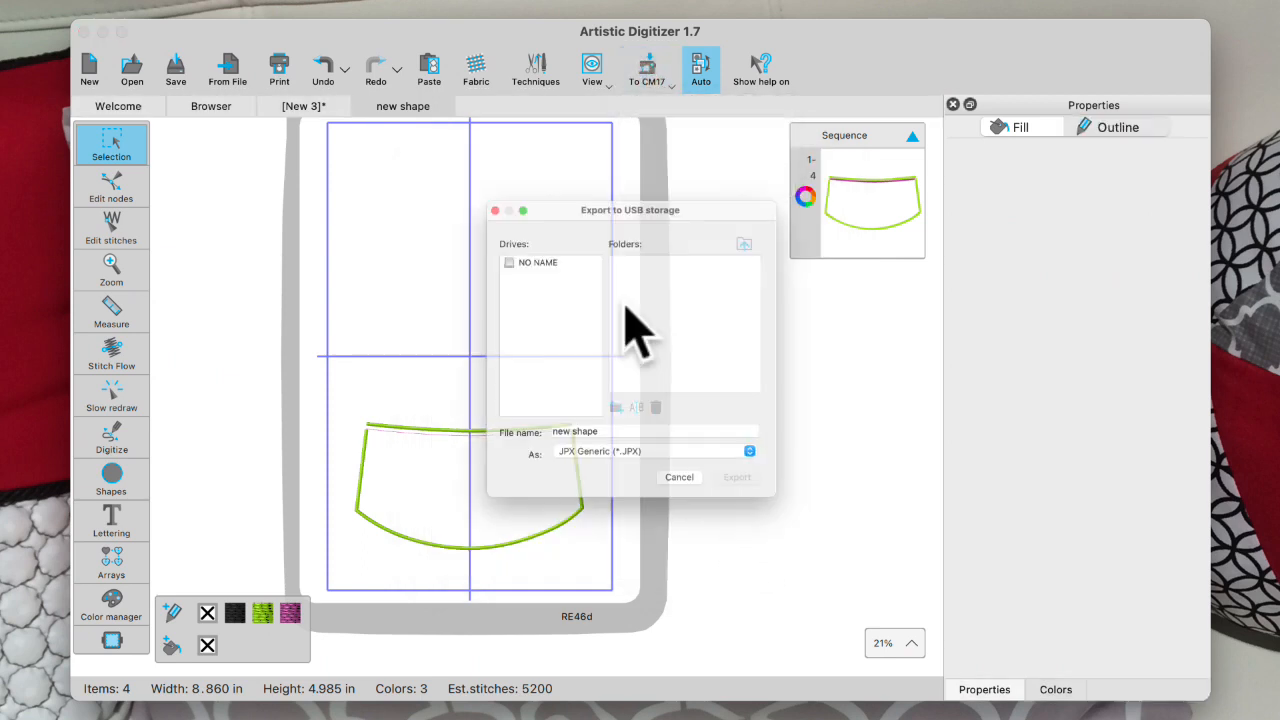
pyautogui.click(534, 229)
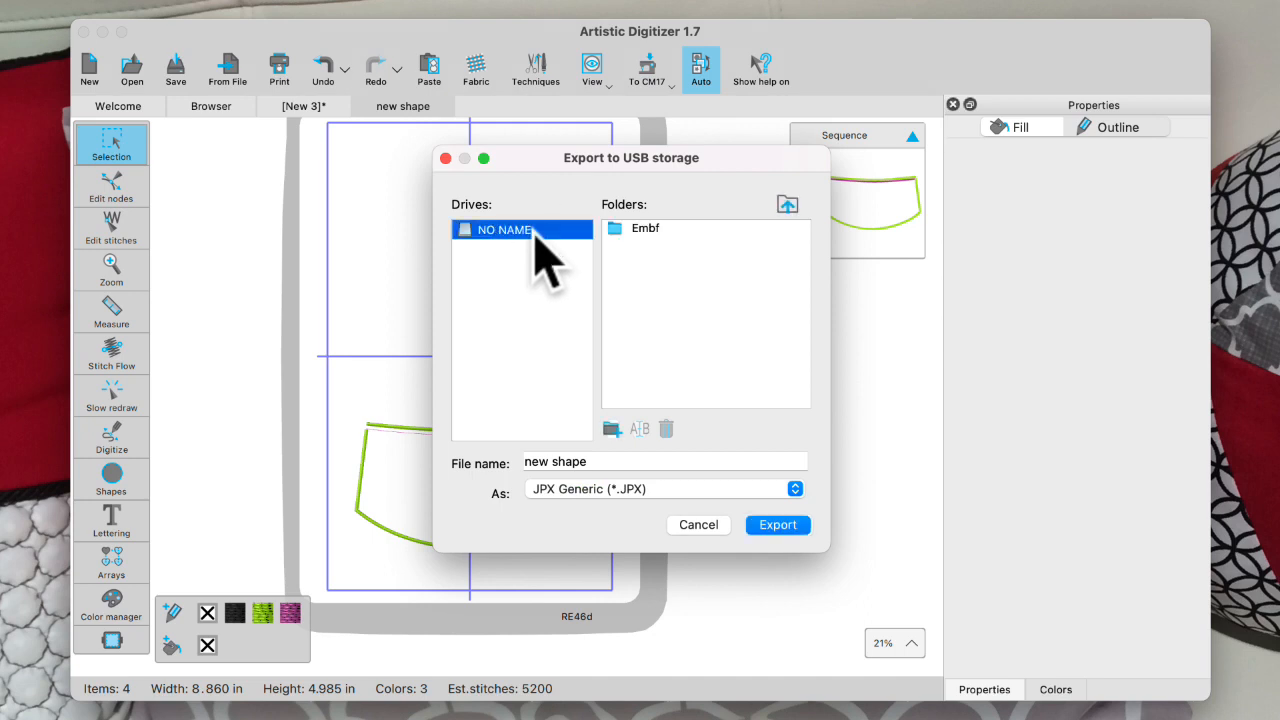
pyautogui.doubleClick(647, 229)
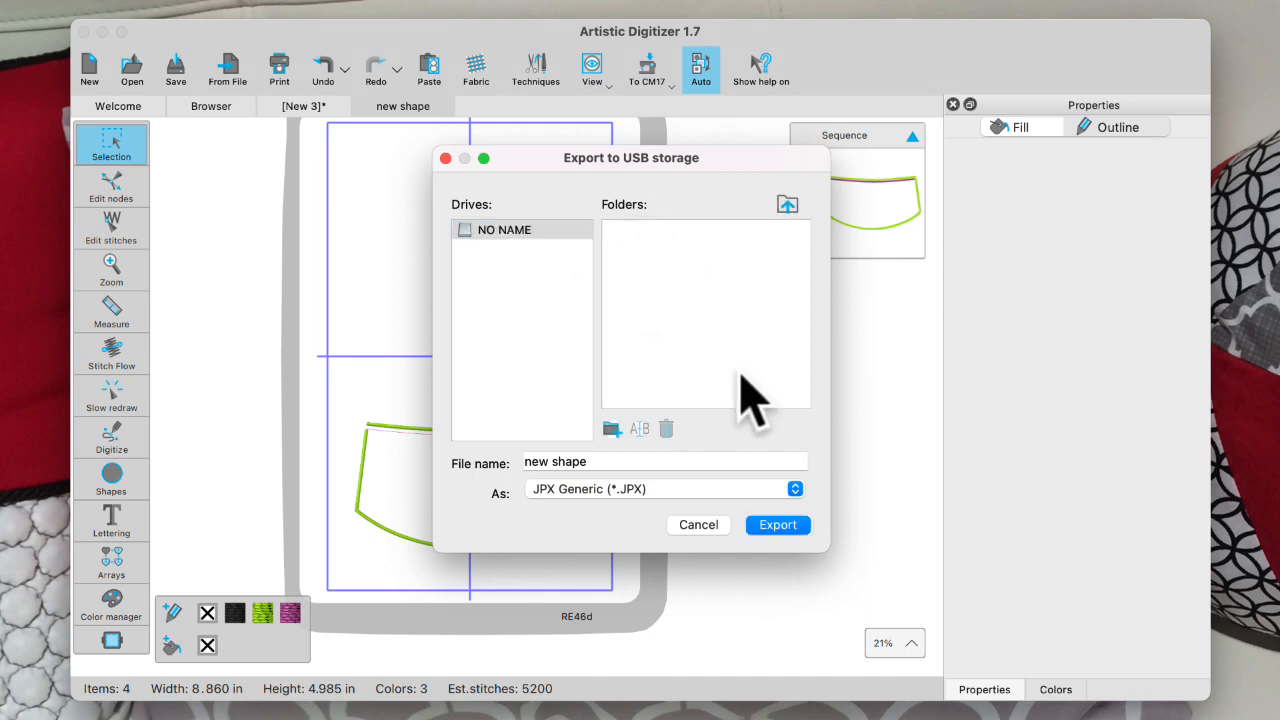
pyautogui.click(788, 205)
pyautogui.click(788, 205)
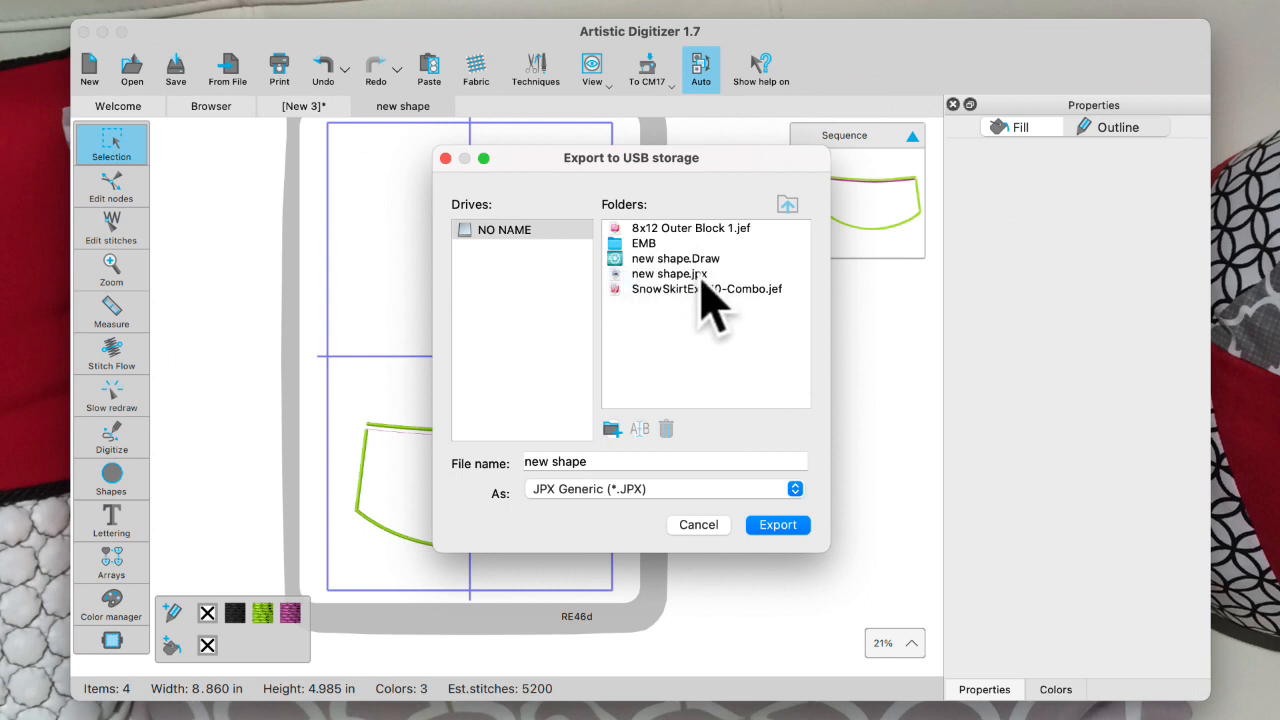
pyautogui.click(698, 525)
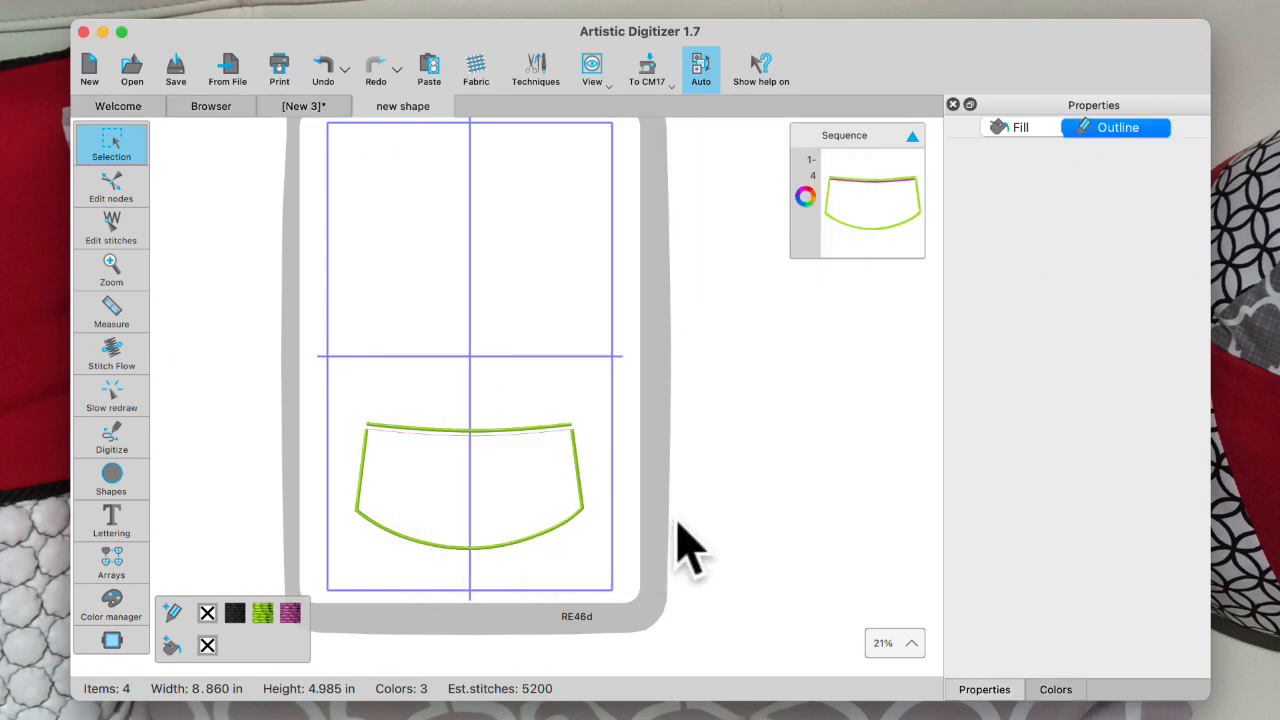
# Return to the combined [New 3] design and examine the outlines where the house and snowman blocks meet.
pyautogui.click(295, 108)
pyautogui.hscroll(-10, 395, 365)
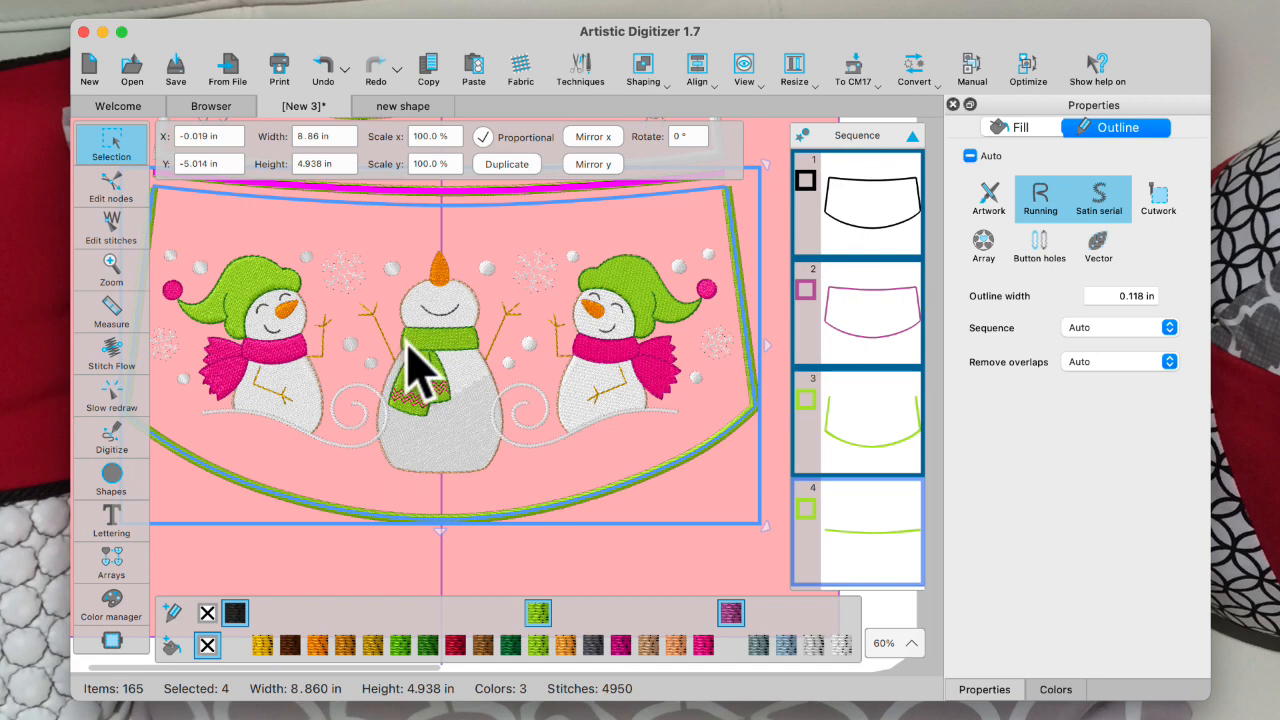
pyautogui.hscroll(-2, 415, 370)
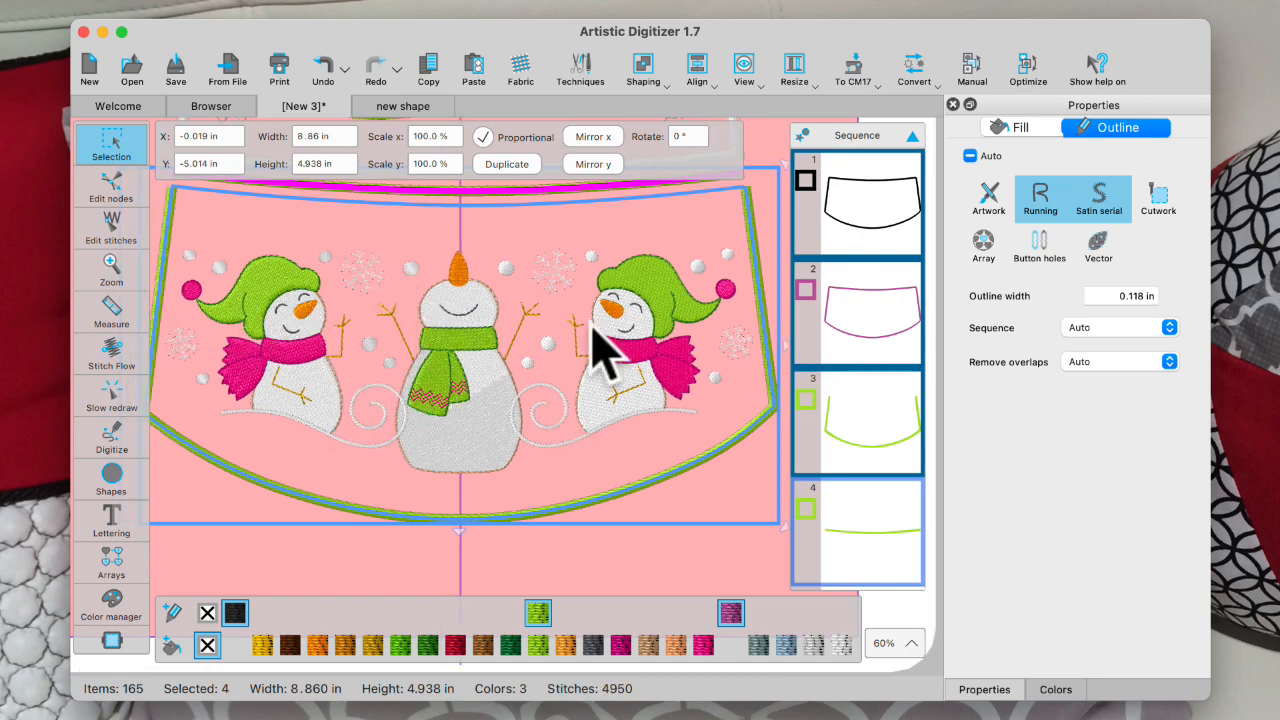
pyautogui.click(627, 559)
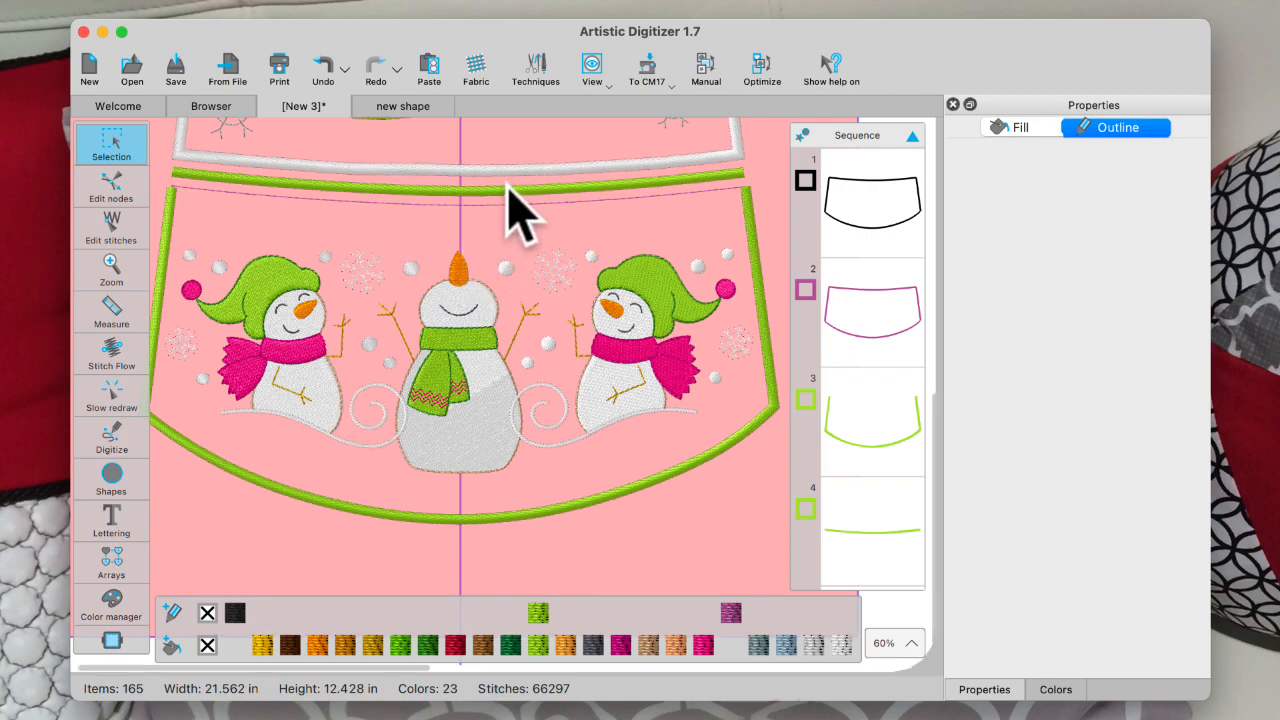
pyautogui.scroll(6, 517, 212)
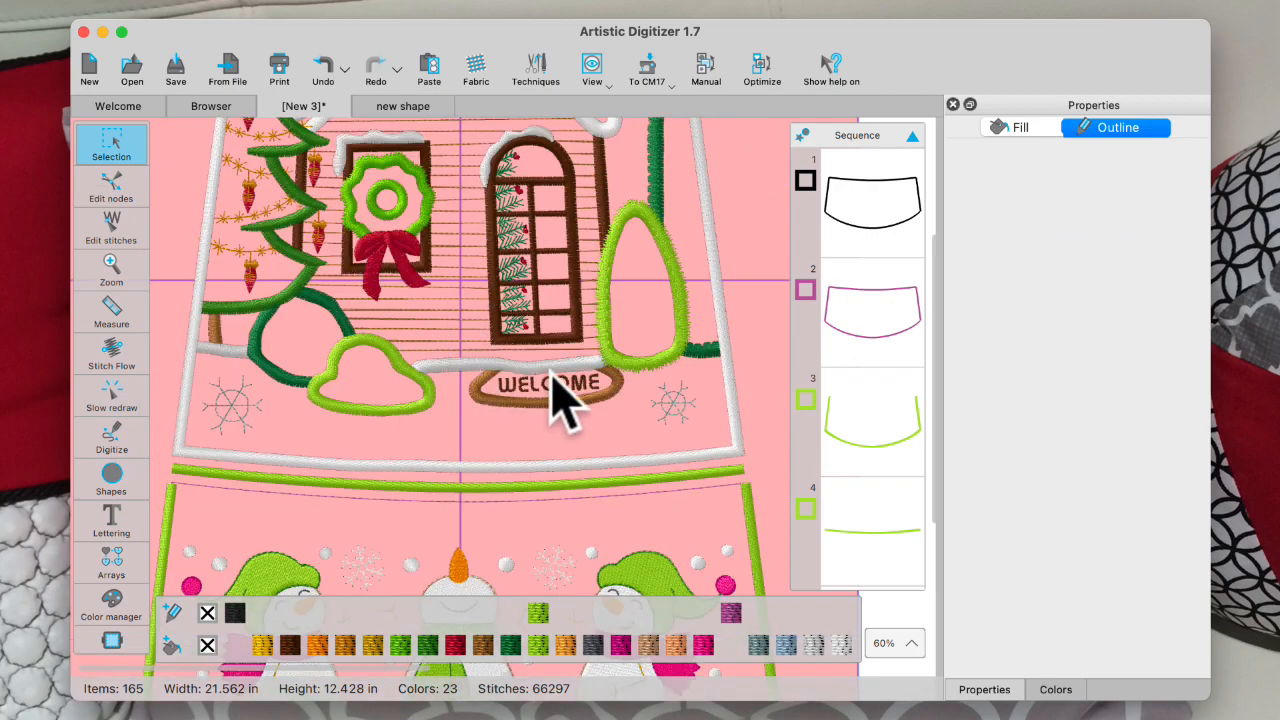
pyautogui.scroll(1, 465, 478)
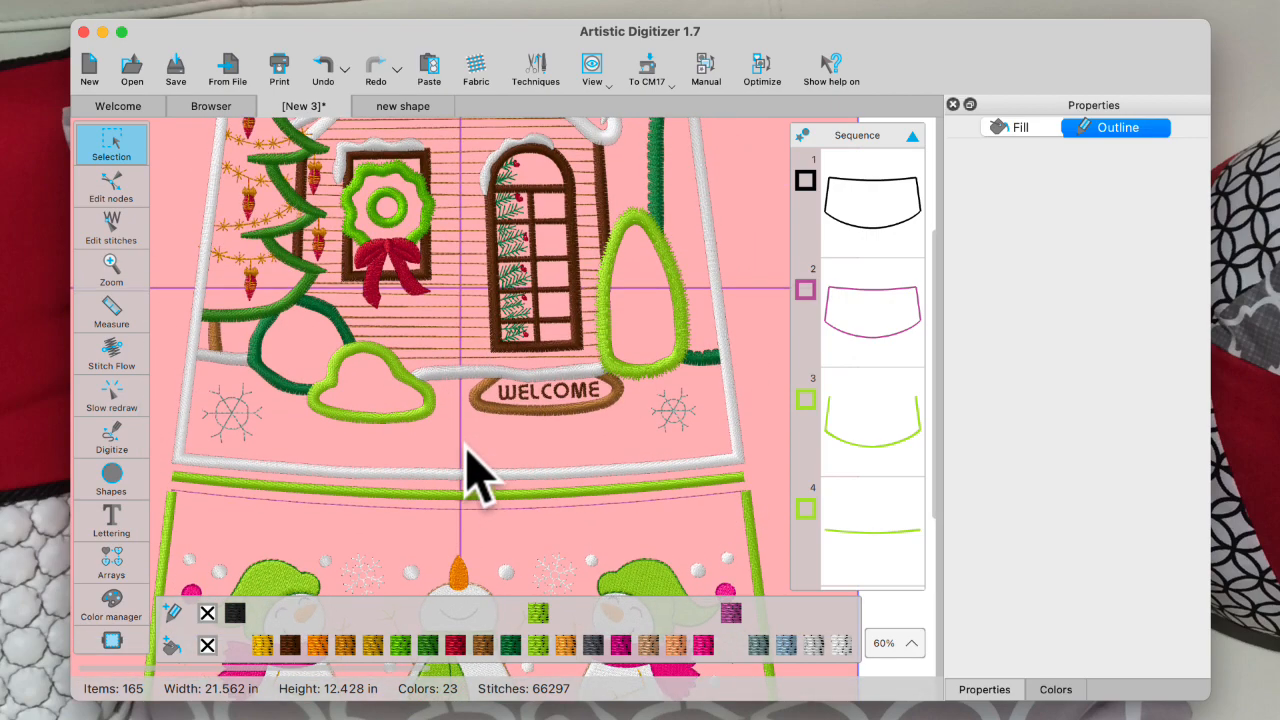
pyautogui.scroll(-8, 470, 478)
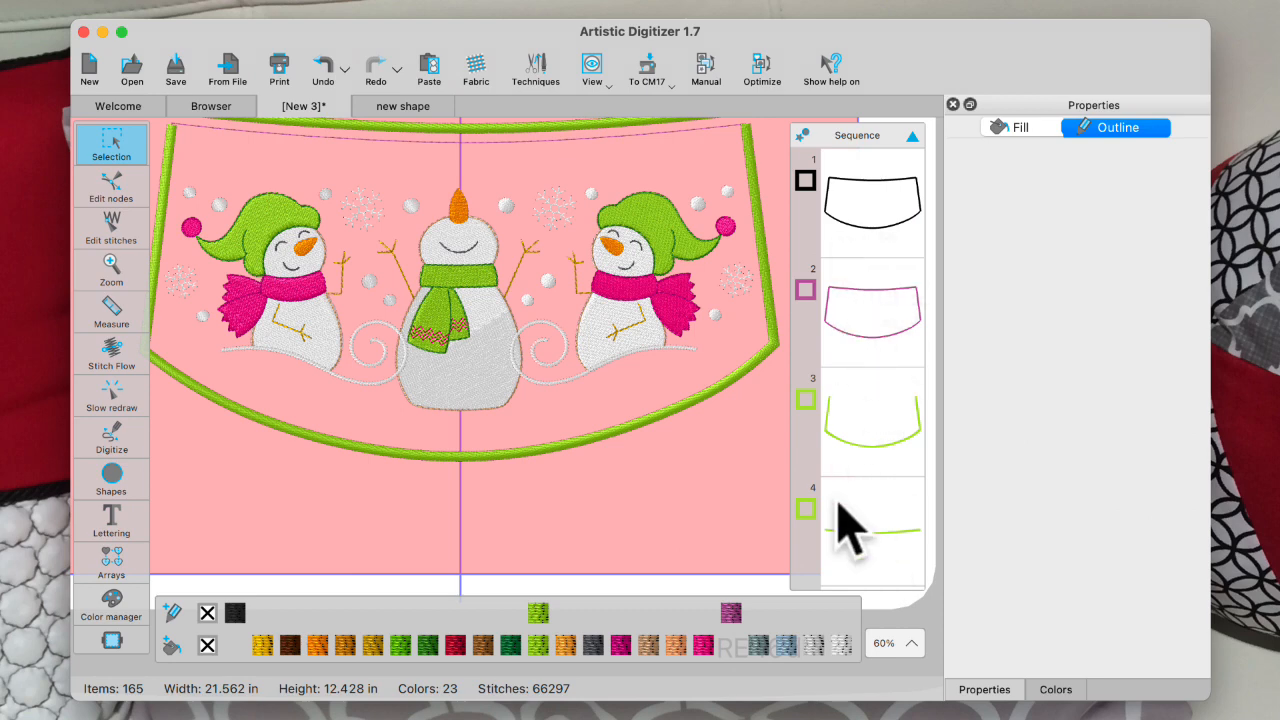
# Delete the whole house block from the combined design, keeping the snowman block.
pyautogui.click(866, 205)
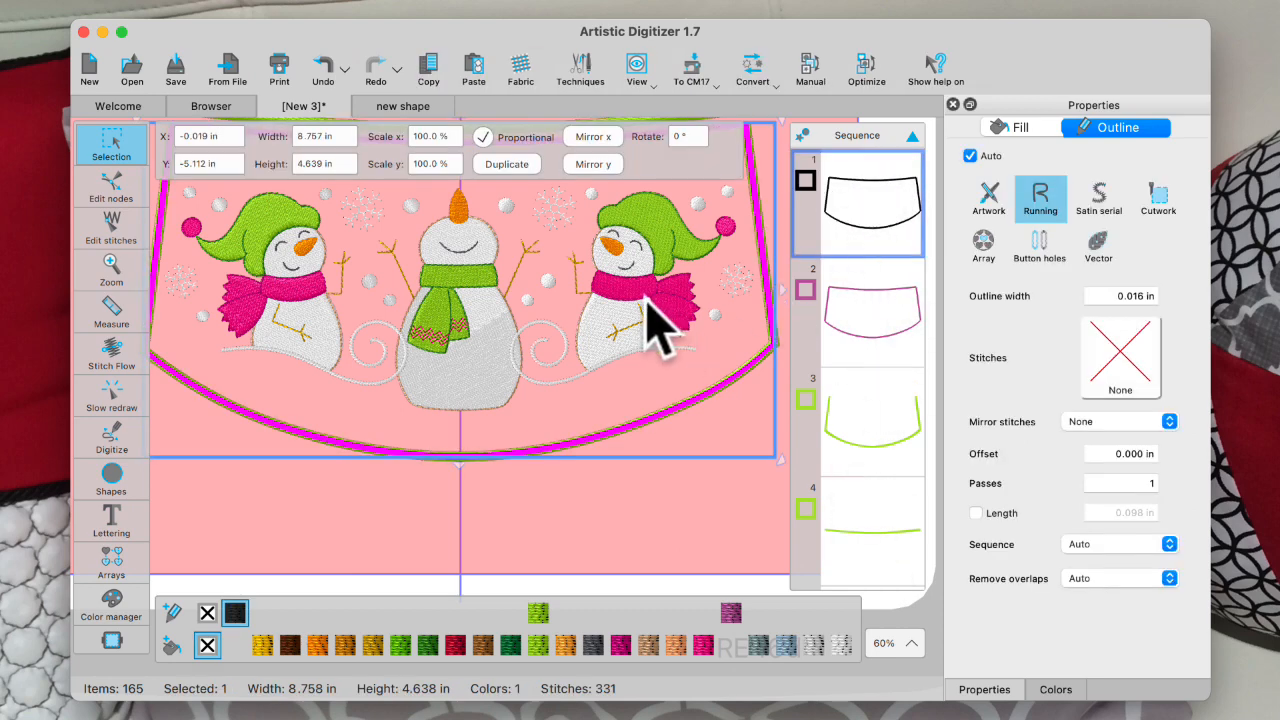
pyautogui.scroll(-5, 655, 320)
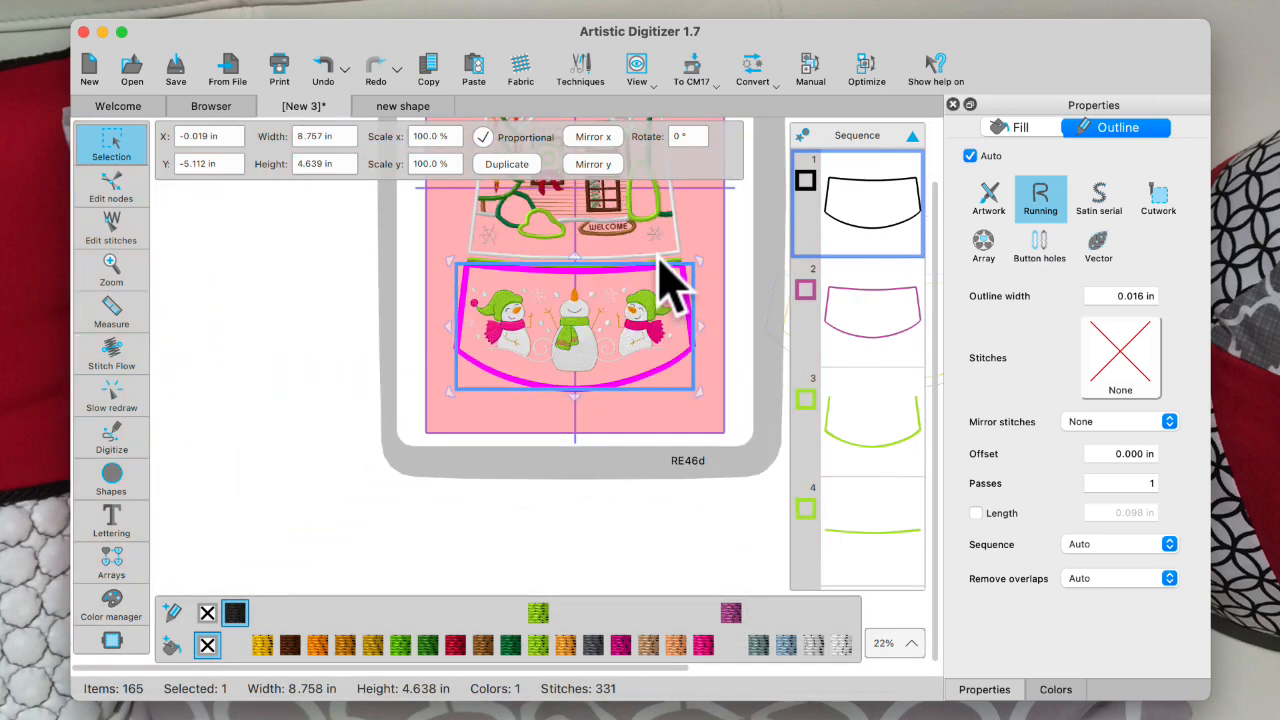
pyautogui.scroll(5, 665, 285)
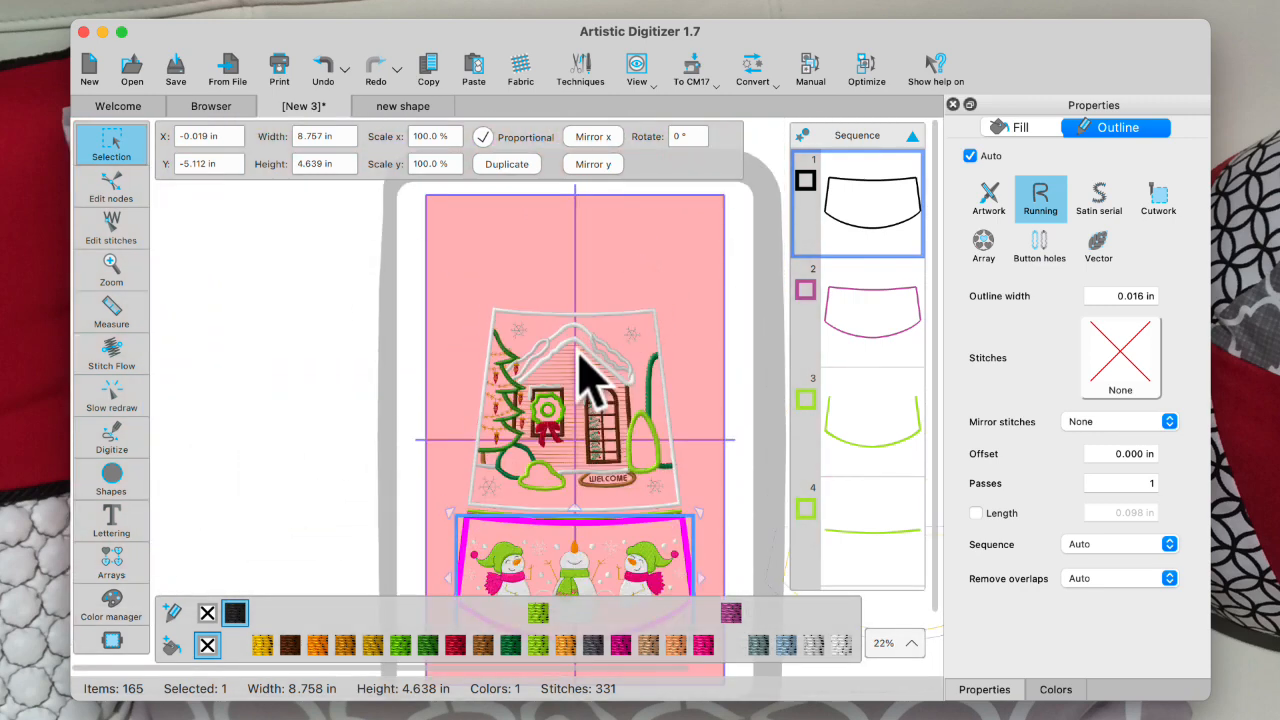
pyautogui.click(580, 354)
pyautogui.press('Delete')
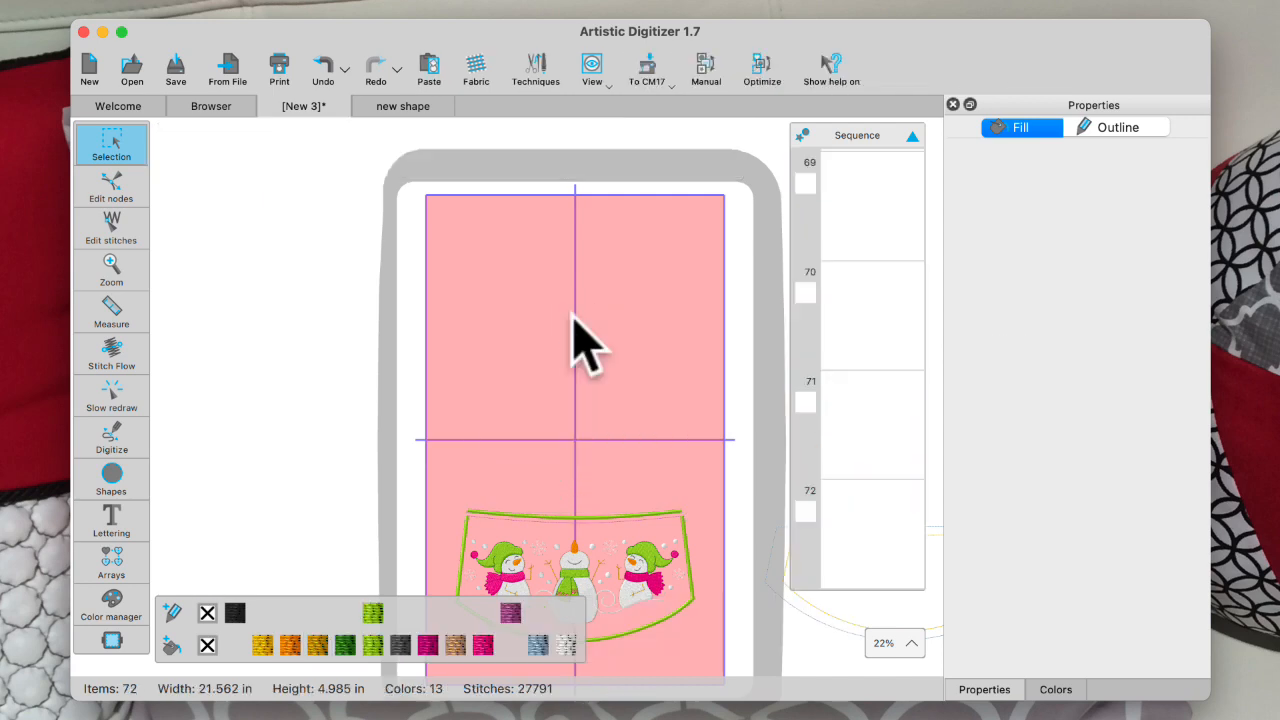
# Move the snowman block's two green satin border outlines together to the front of the design.
pyautogui.scroll(-3, 657, 400)
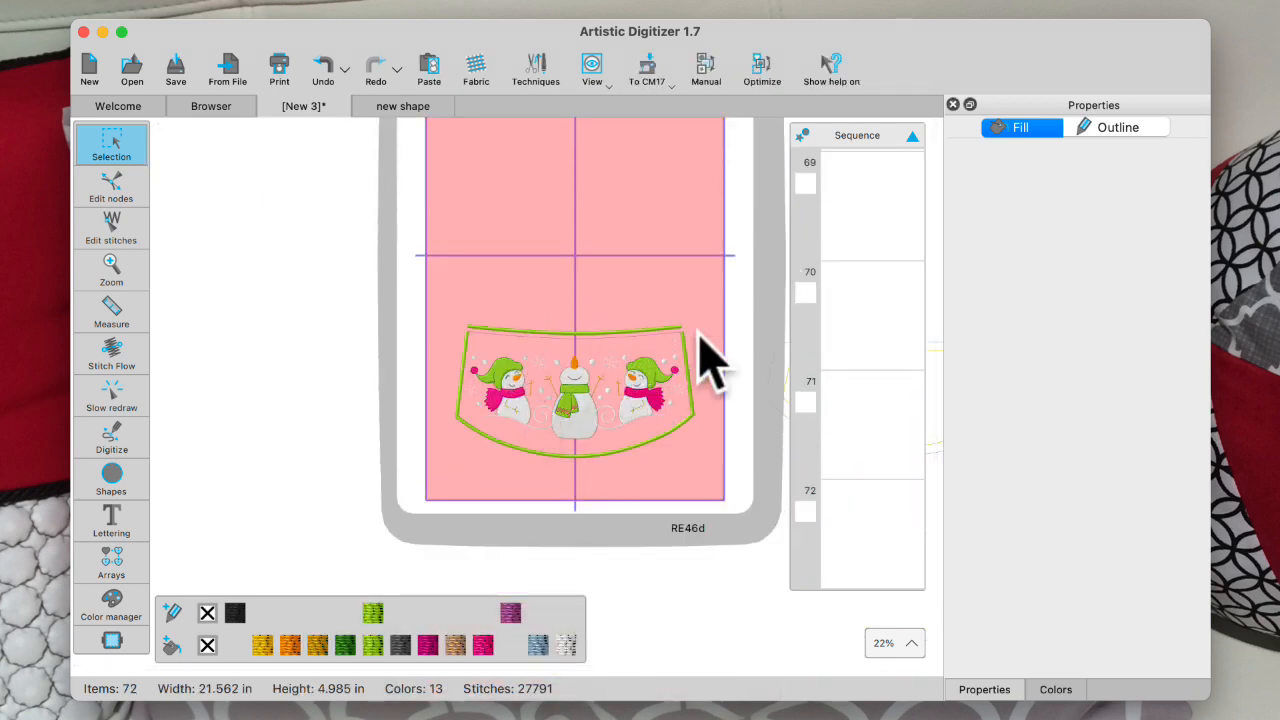
pyautogui.scroll(6, 885, 300)
pyautogui.scroll(6, 868, 330)
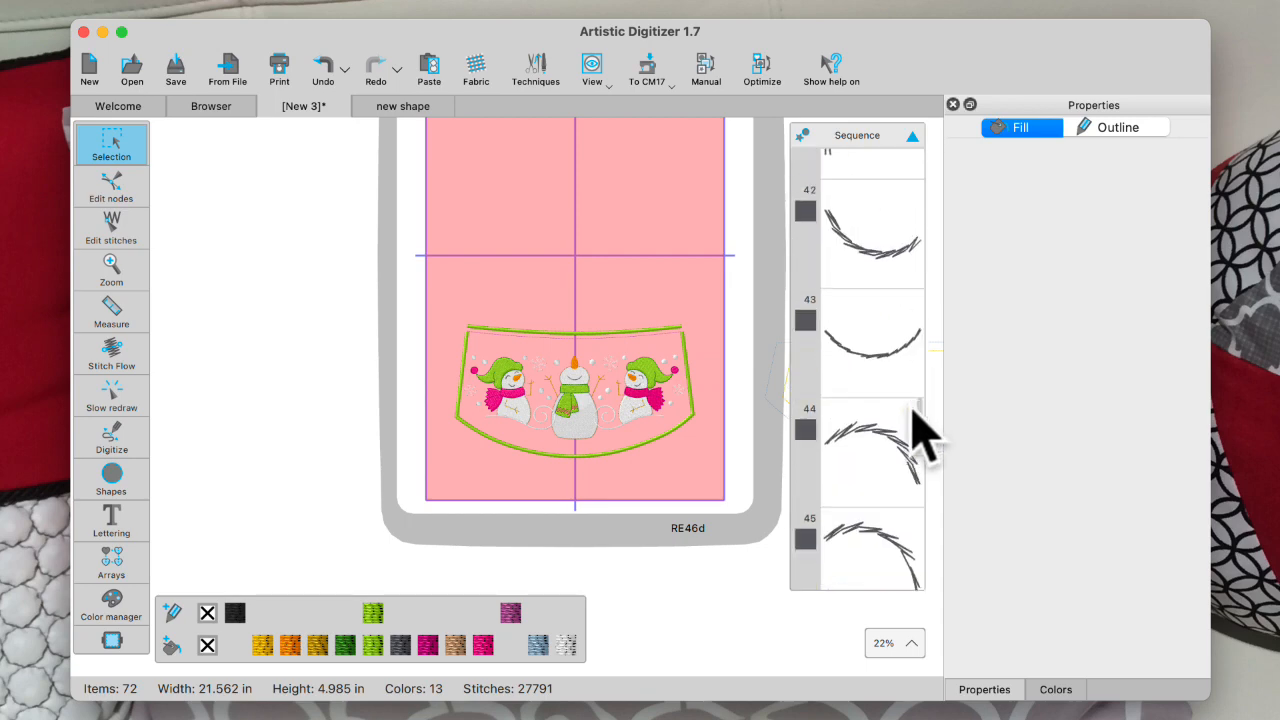
pyautogui.moveTo(934, 210); pyautogui.dragTo(937, 176)
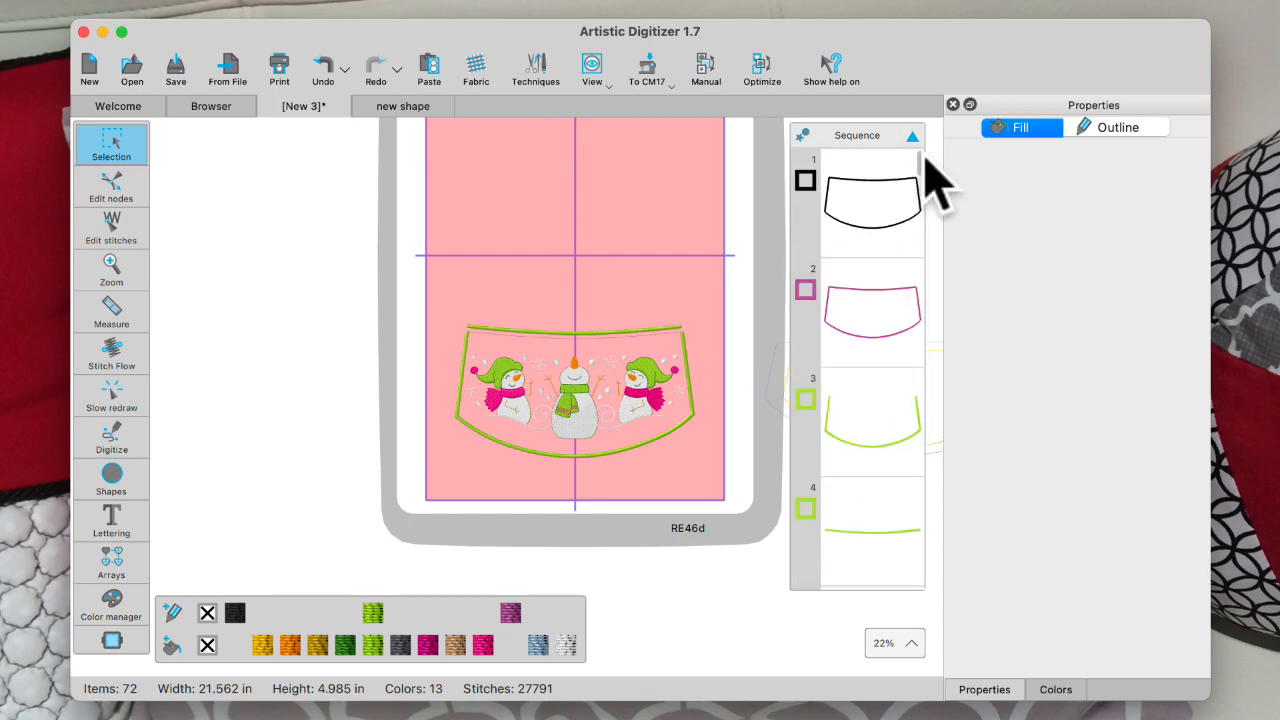
pyautogui.click(885, 203)
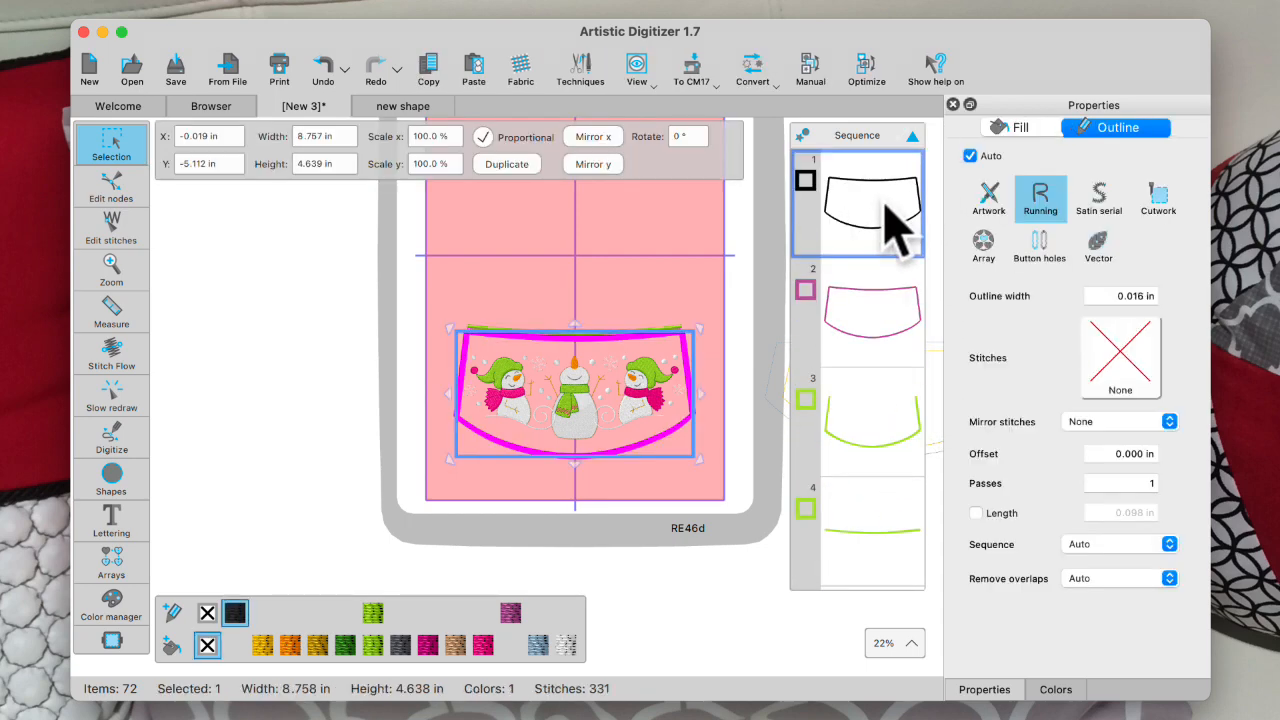
pyautogui.click(871, 332)
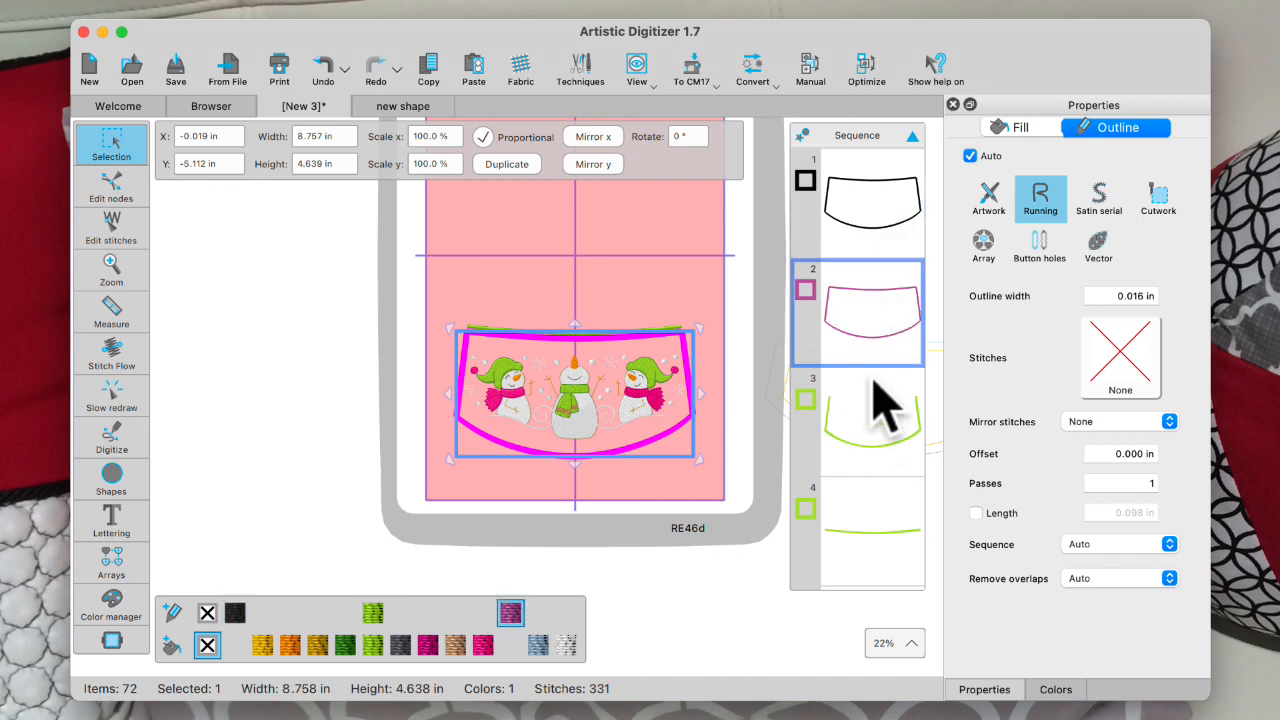
pyautogui.click(866, 440)
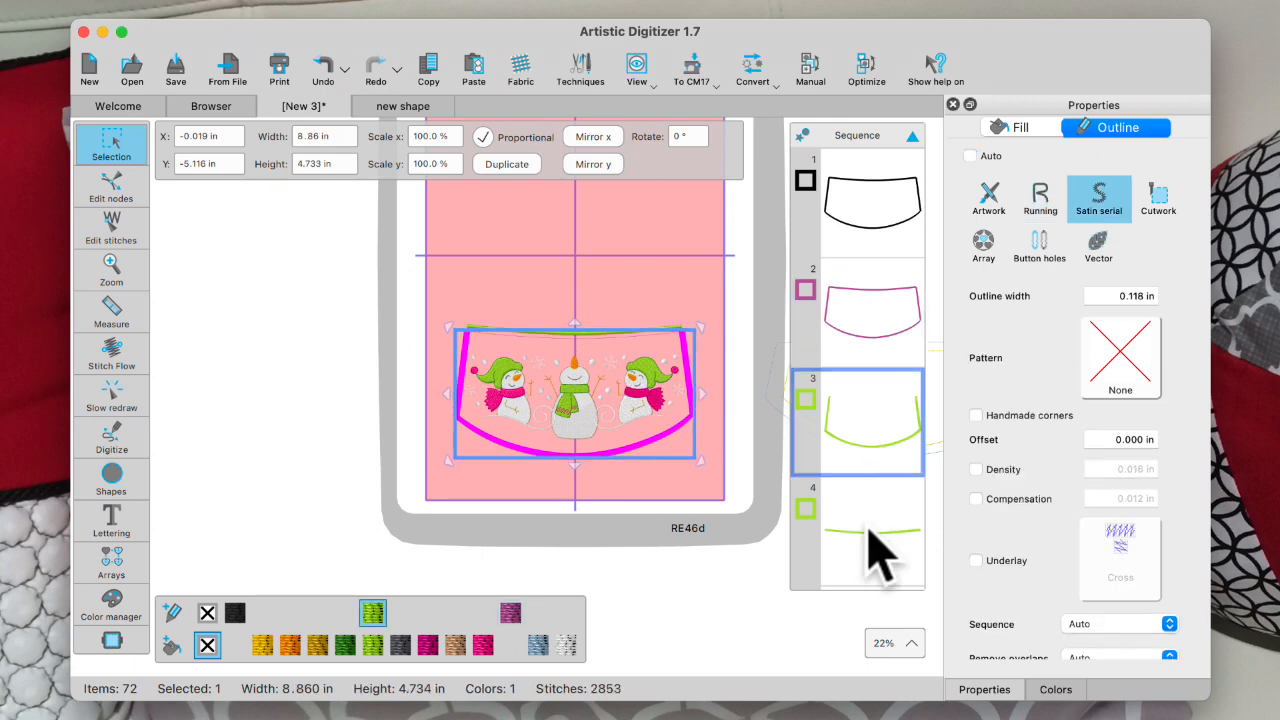
pyautogui.keyDown('shift'); pyautogui.click(869, 530); pyautogui.keyUp('shift')
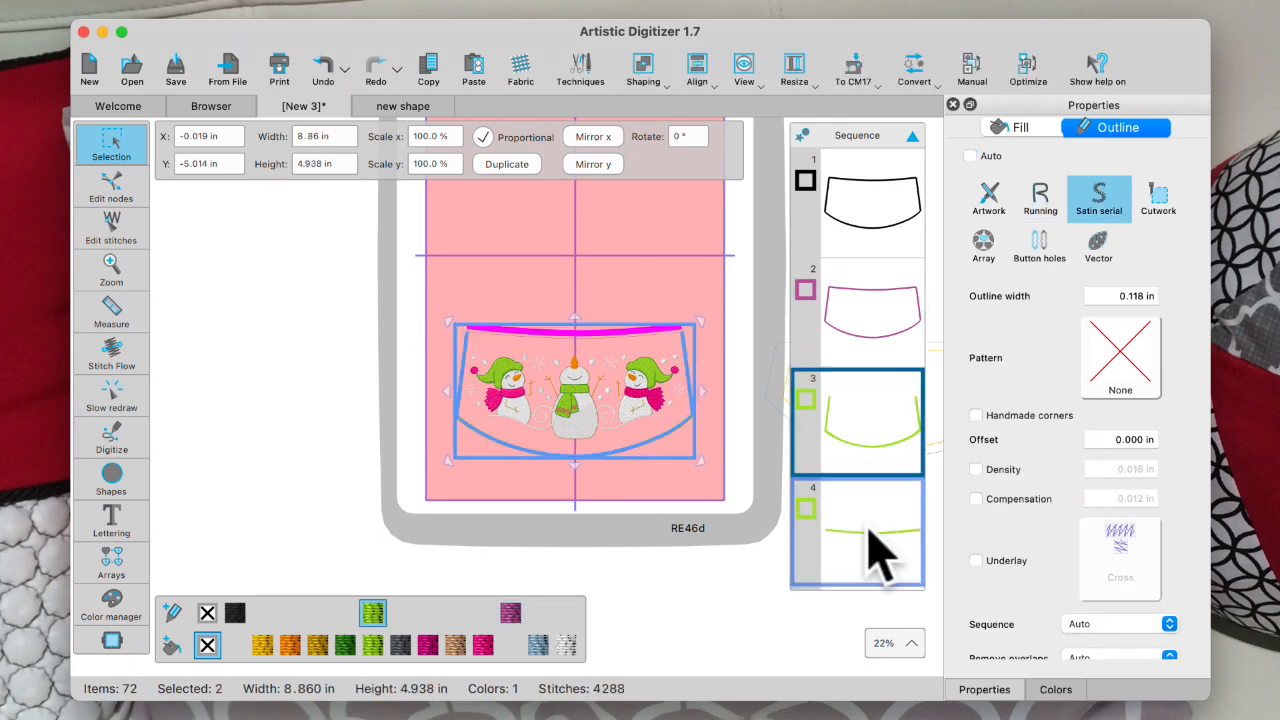
pyautogui.rightClick(580, 375)
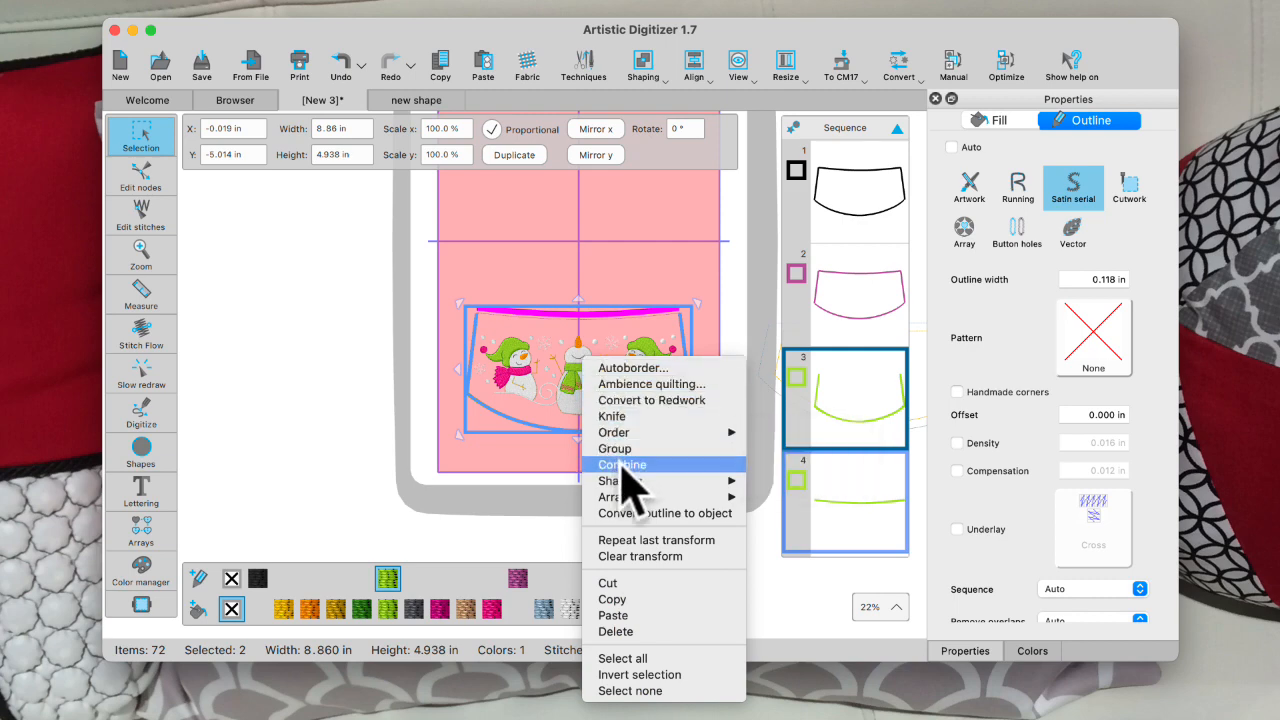
pyautogui.moveTo(632, 432)
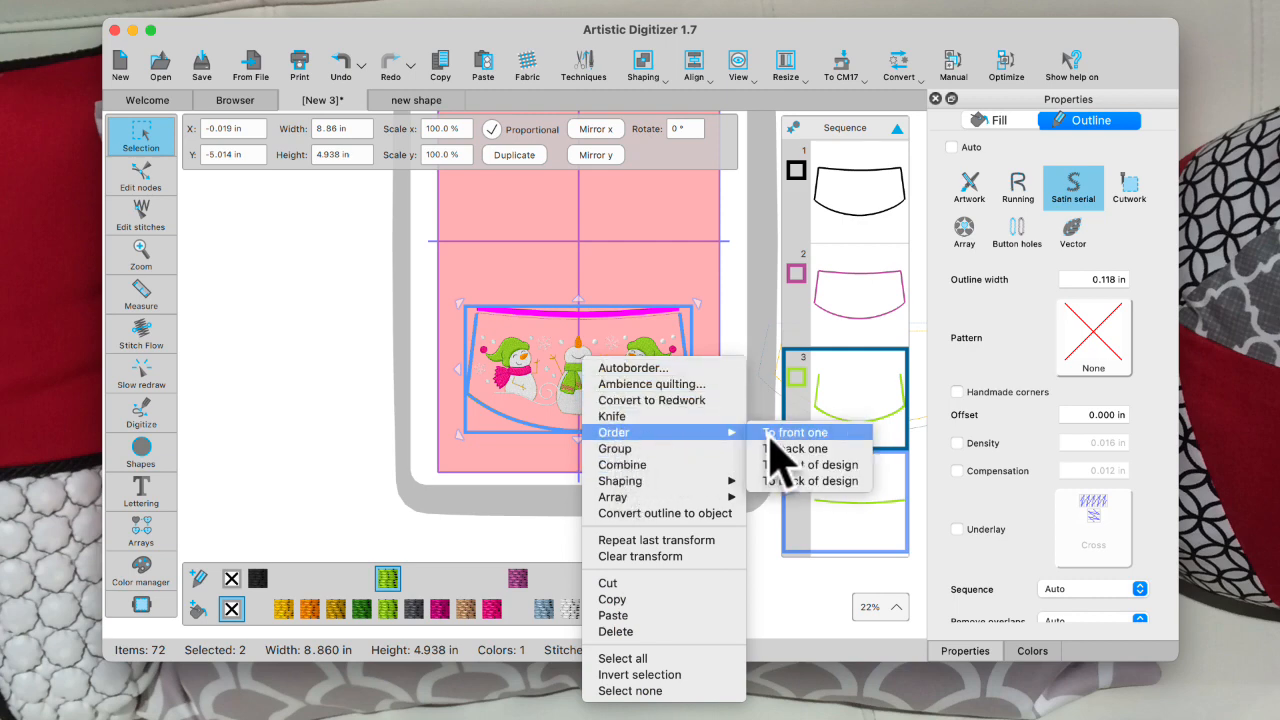
pyautogui.click(780, 466)
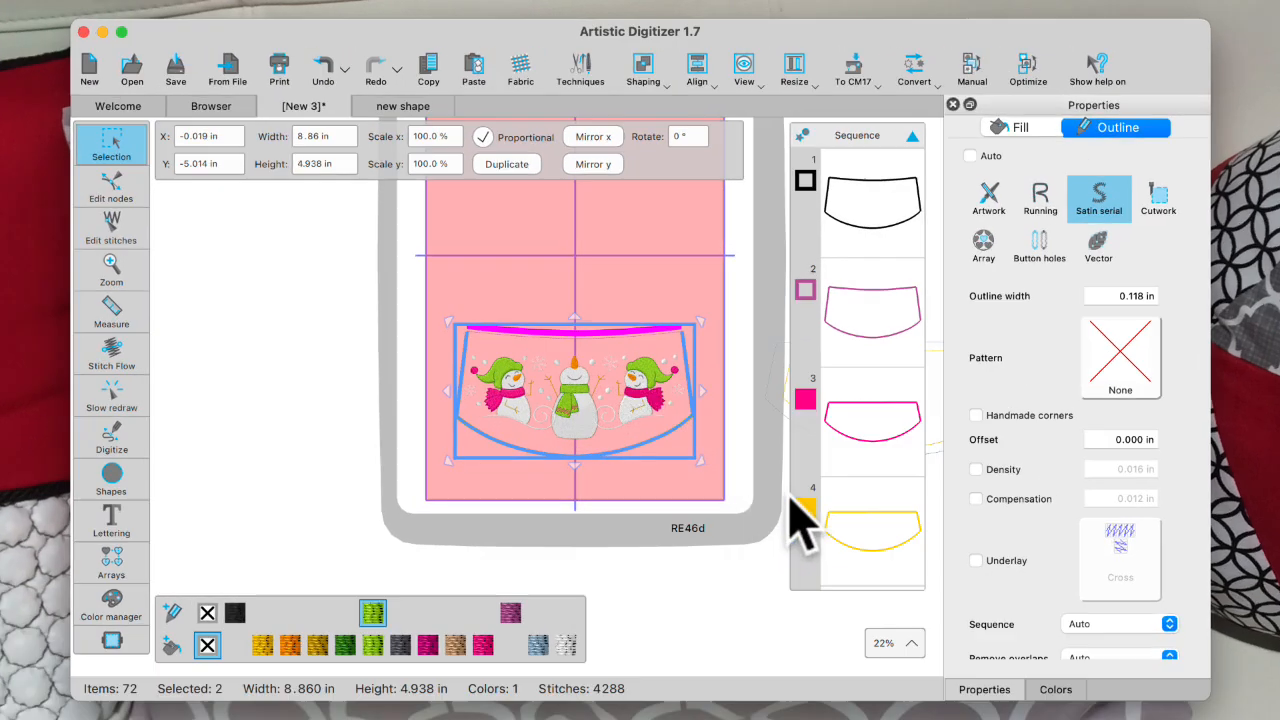
pyautogui.click(705, 255)
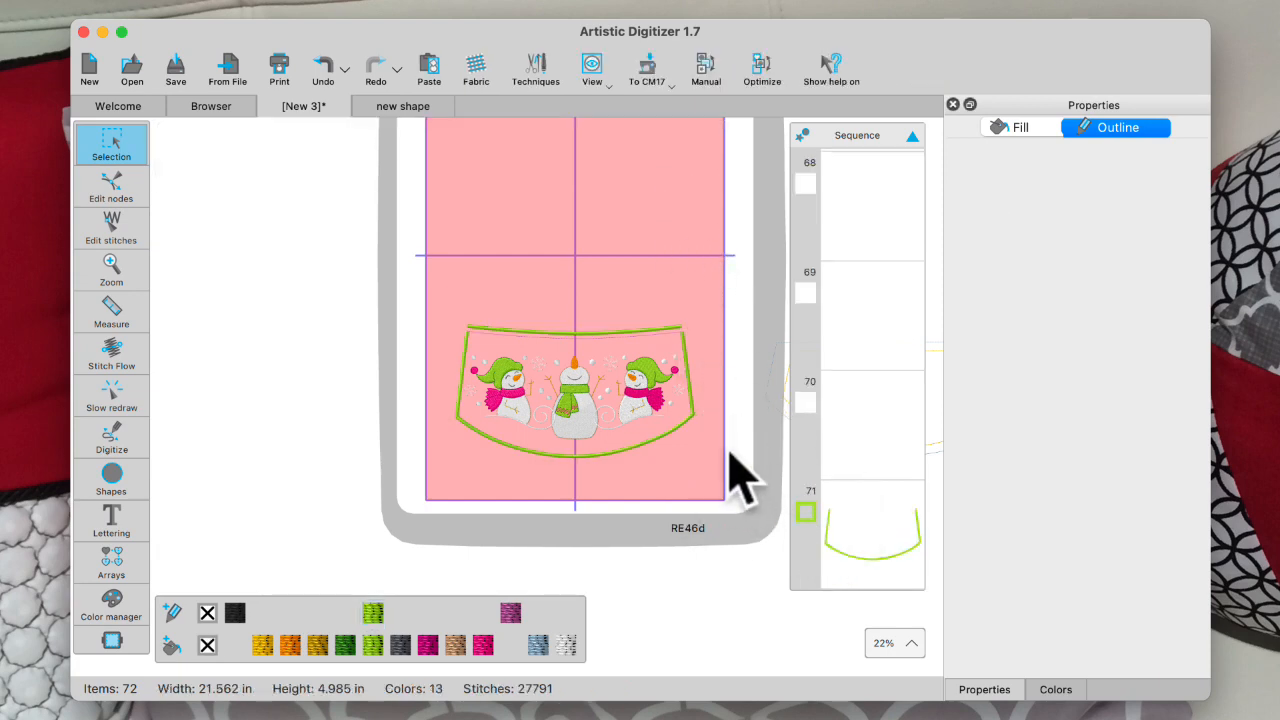
# Delete the three leftover block-shaped outlines lying outside the RE46d hoop.
pyautogui.hscroll(10, 705, 440)
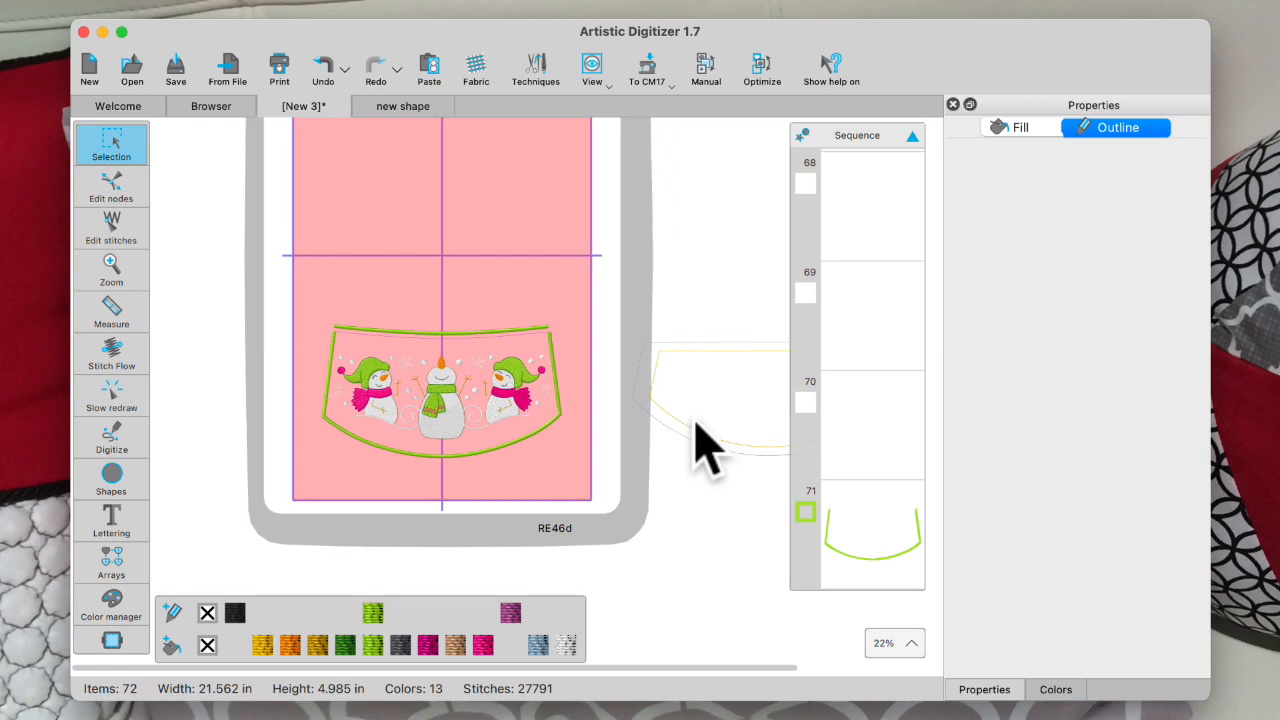
pyautogui.click(643, 347)
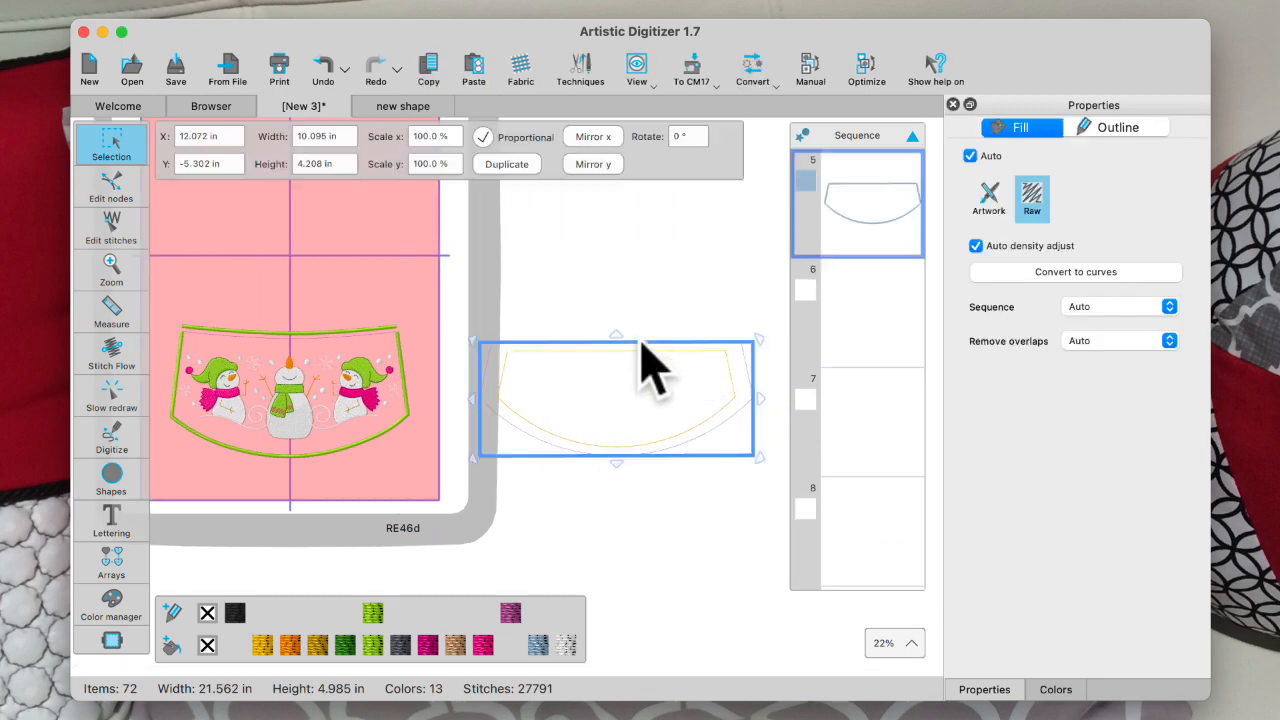
pyautogui.press('Delete')
pyautogui.click(646, 380)
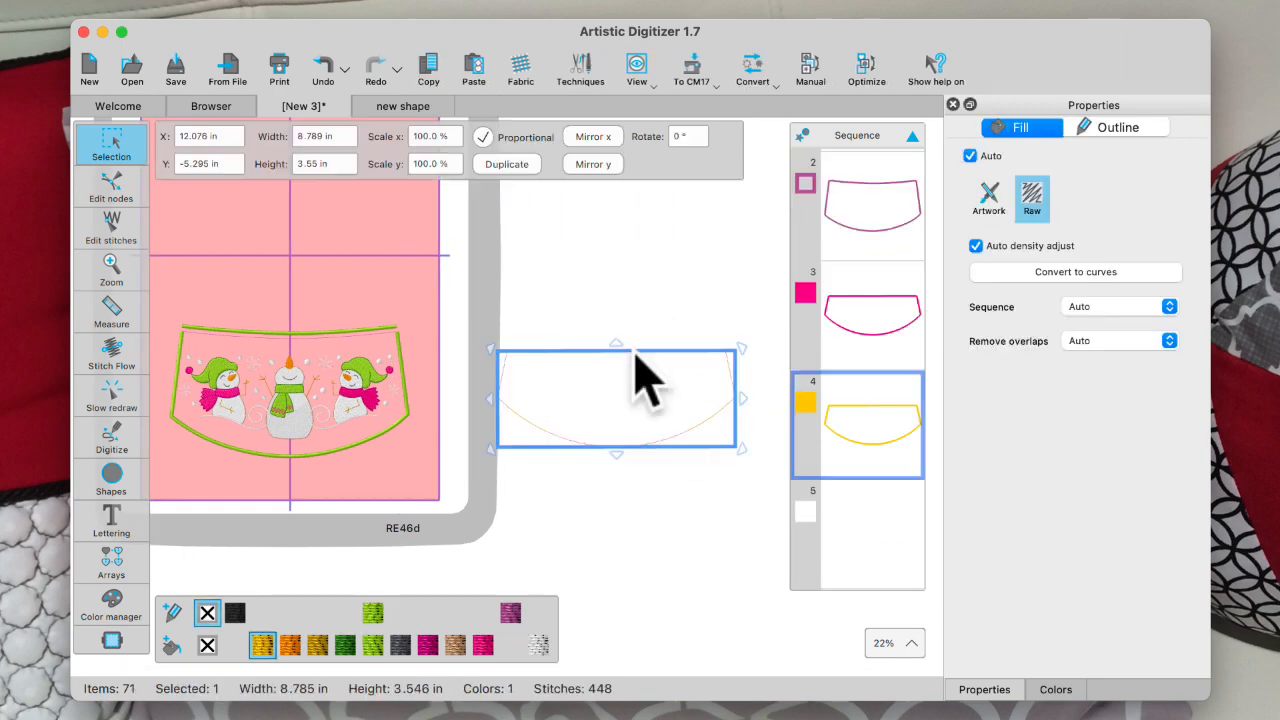
pyautogui.press('Delete')
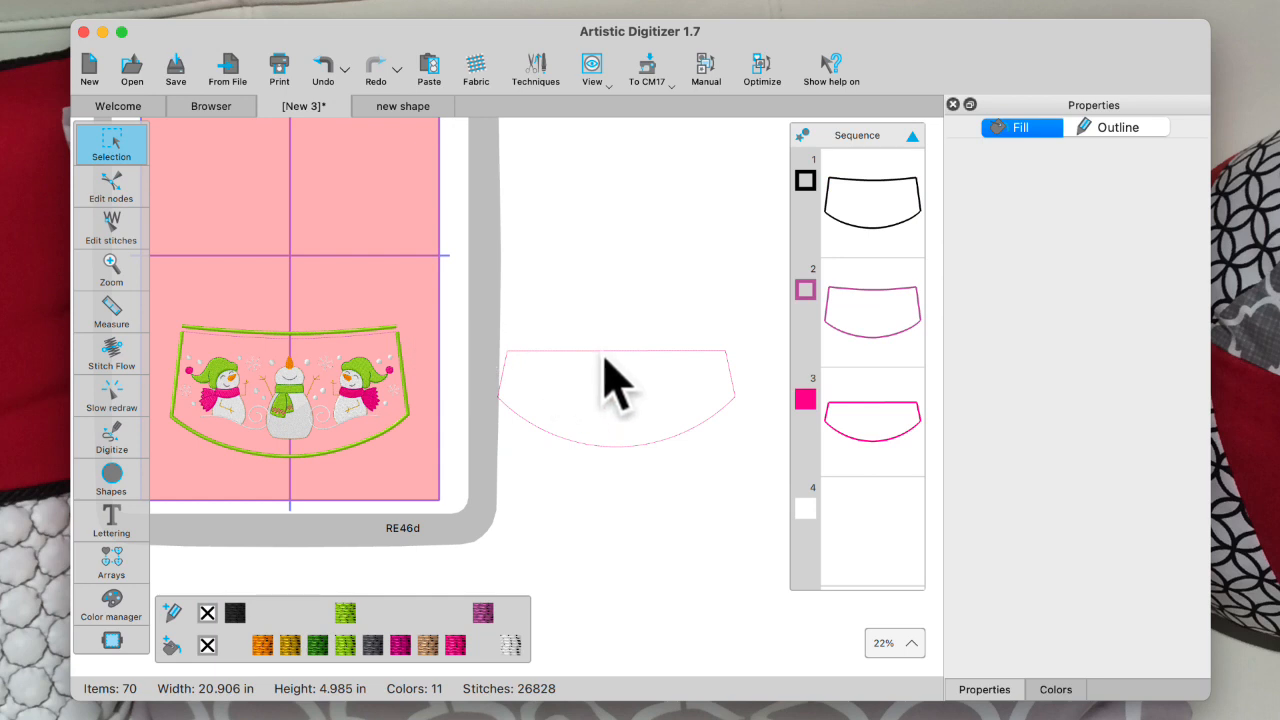
pyautogui.click(608, 375)
pyautogui.press('Delete')
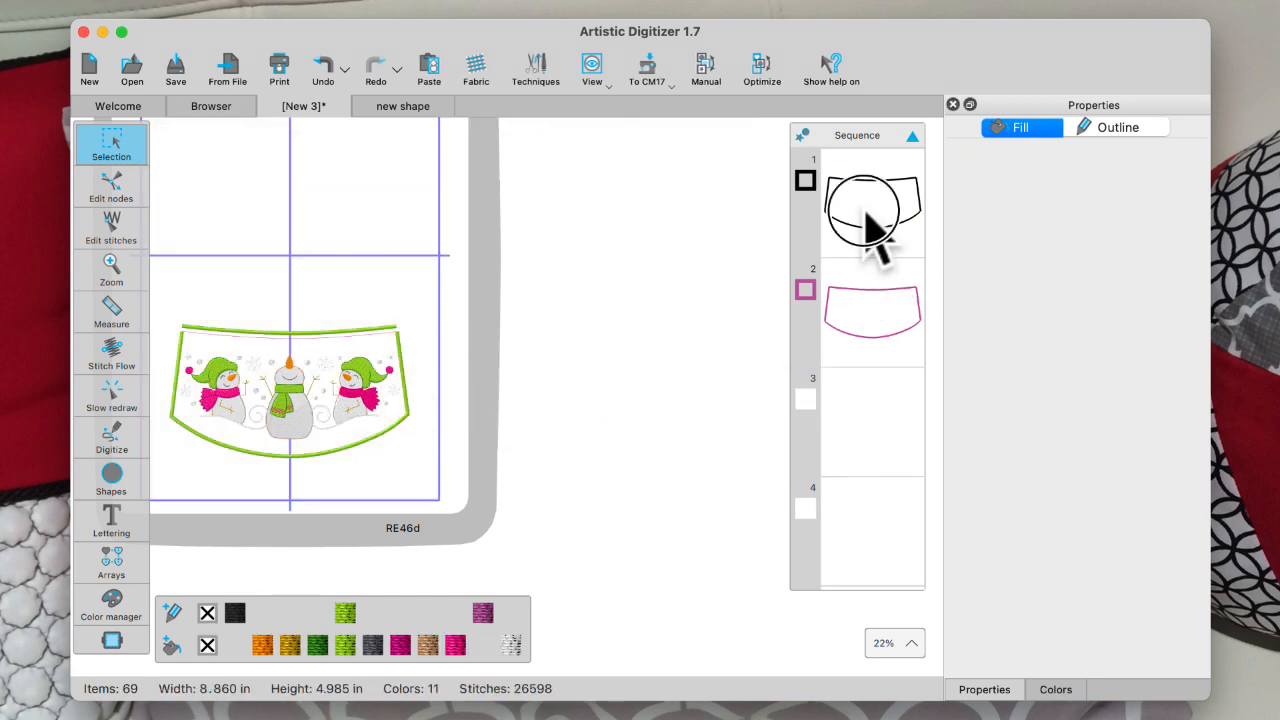
# Examine the second block outline and the first snowman fill in the stitching sequence.
pyautogui.click(866, 310)
pyautogui.click(380, 292)
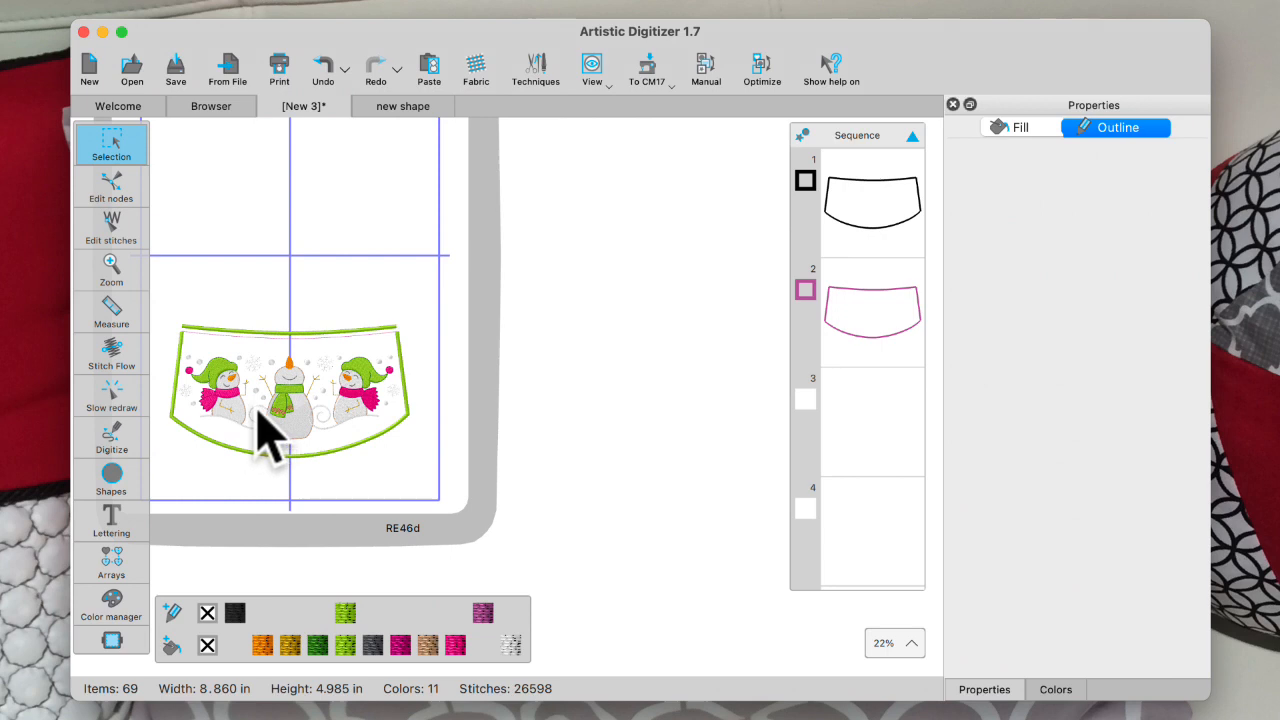
pyautogui.scroll(4, 257, 413)
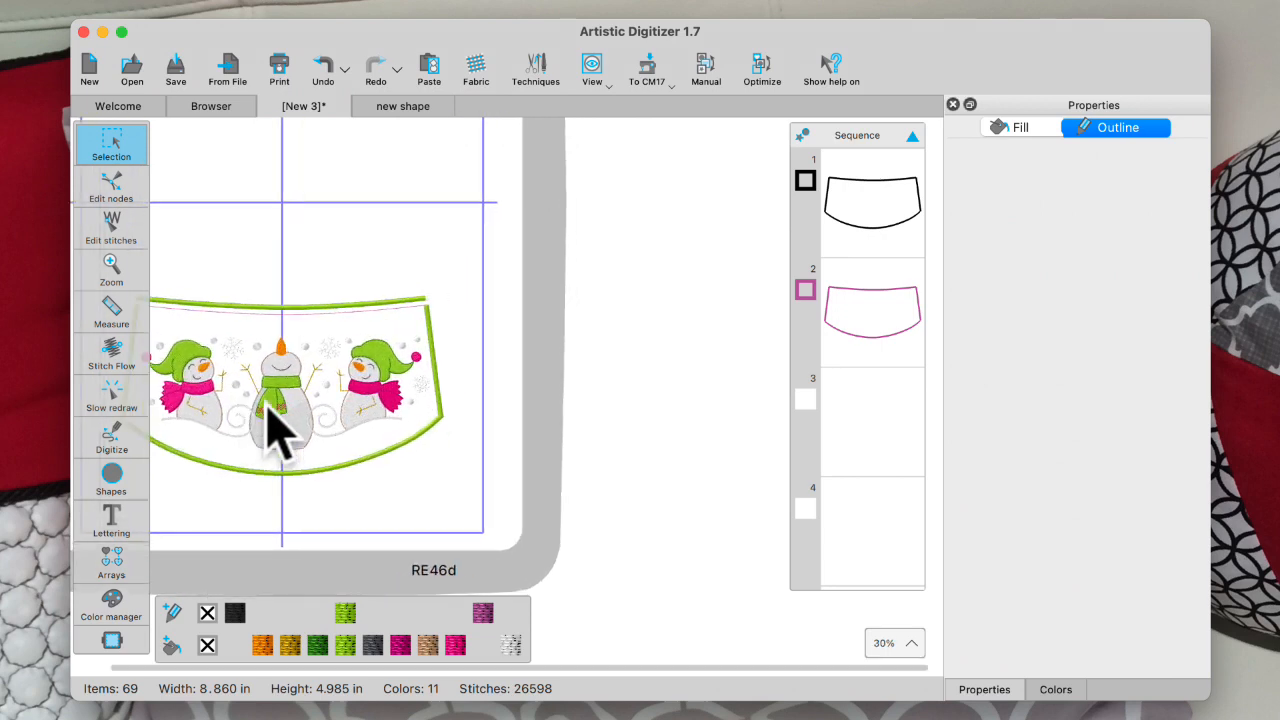
pyautogui.hscroll(-3, 277, 425)
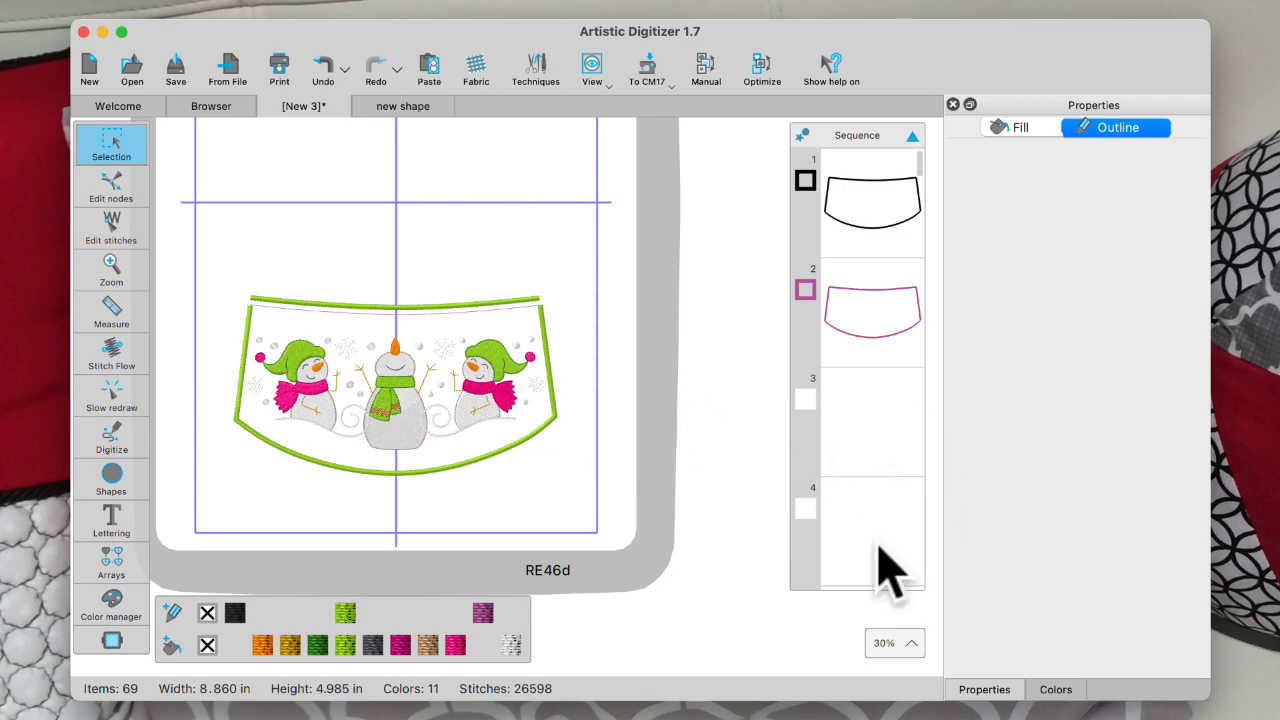
pyautogui.click(852, 416)
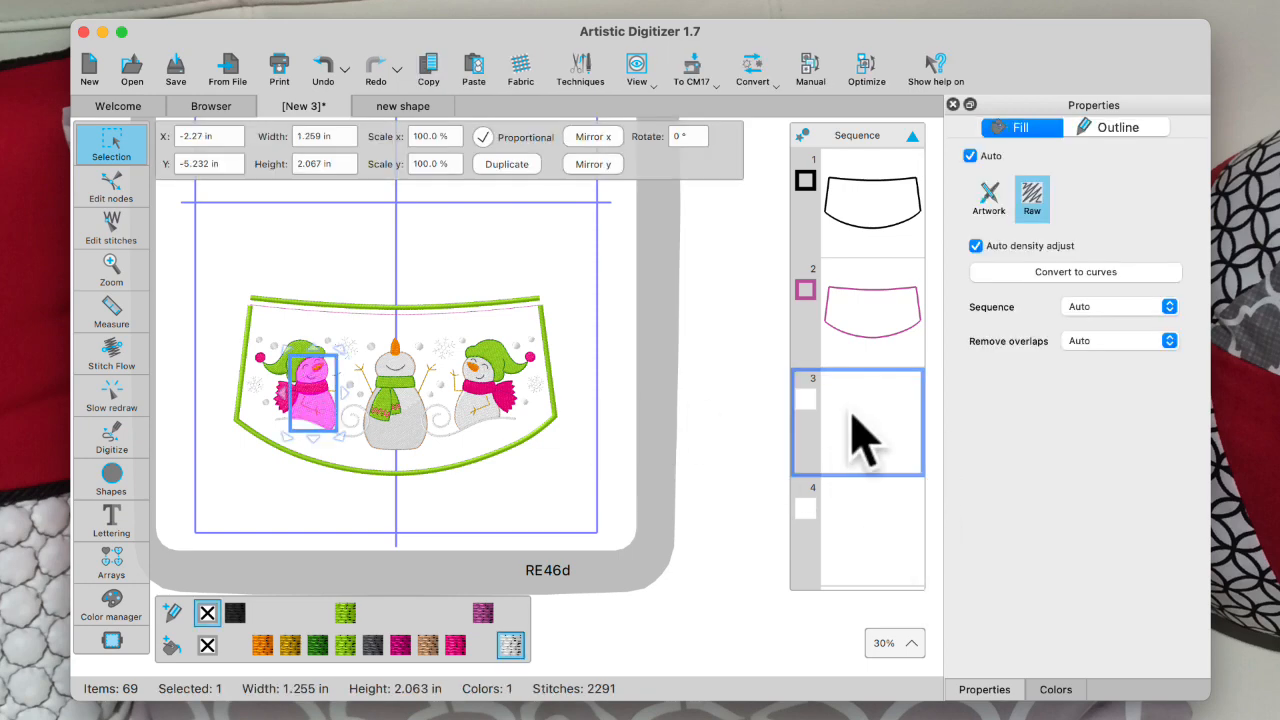
pyautogui.click(560, 488)
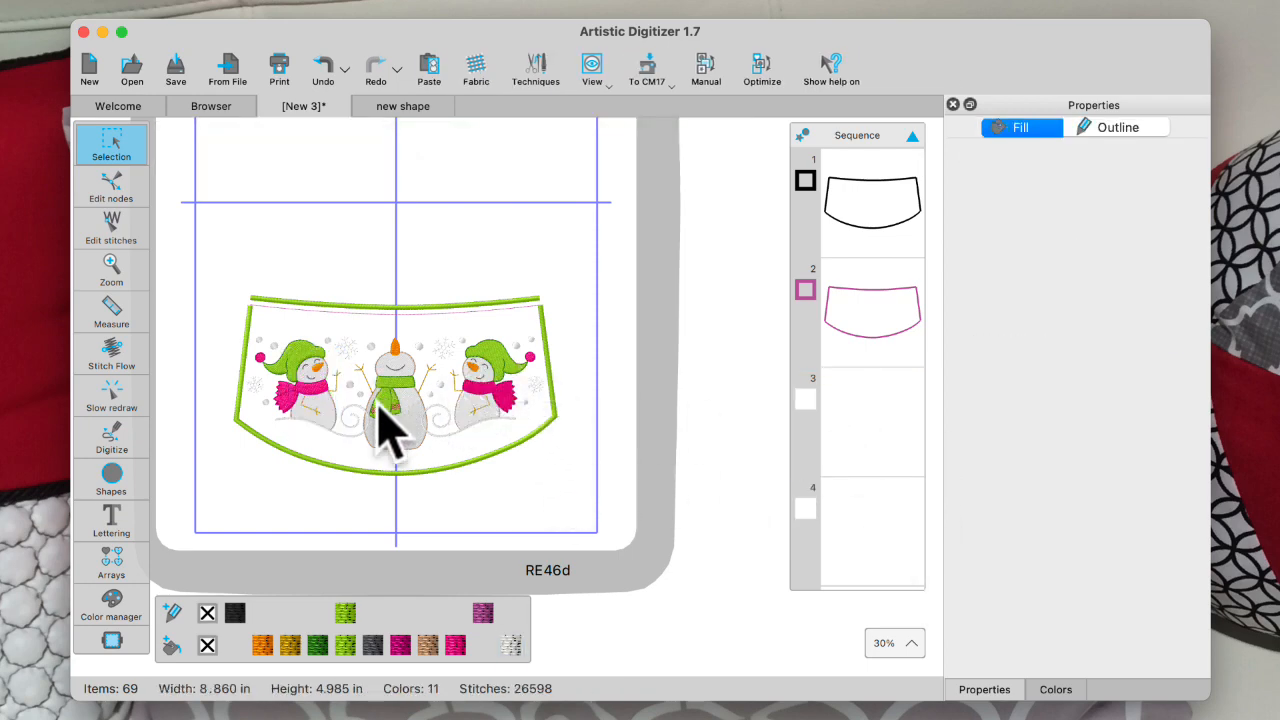
# Digitize an outline shape's wavy snowdrift edge across the three snowmen, running from the block's left side border to its right.
pyautogui.scroll(3, 342, 477)
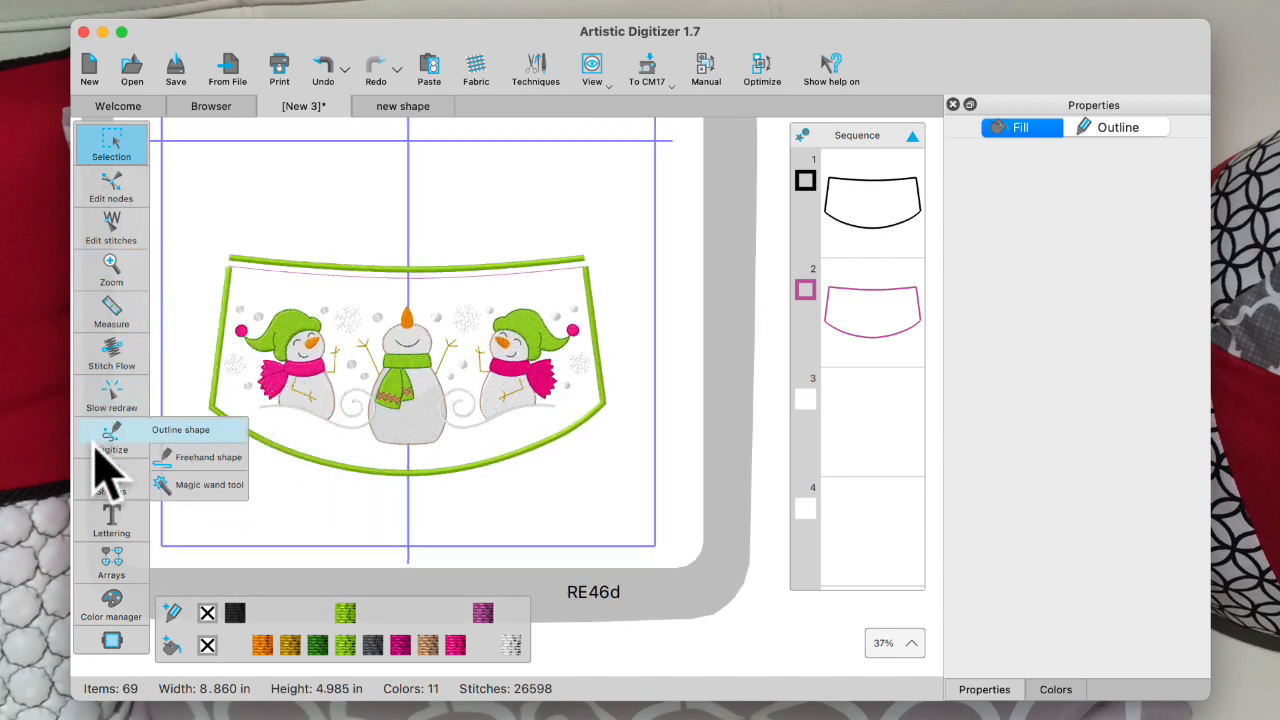
pyautogui.moveTo(113, 458)
pyautogui.click(172, 429)
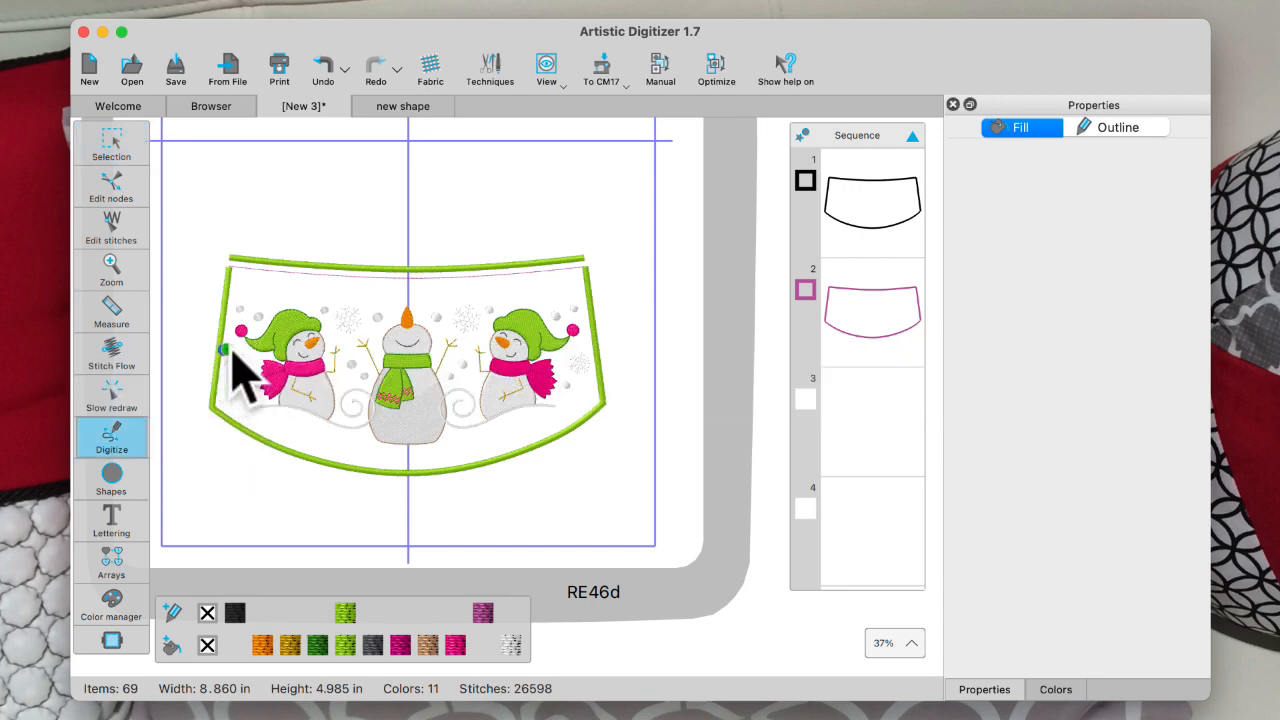
pyautogui.click(266, 350)
pyautogui.click(301, 384)
pyautogui.click(372, 390)
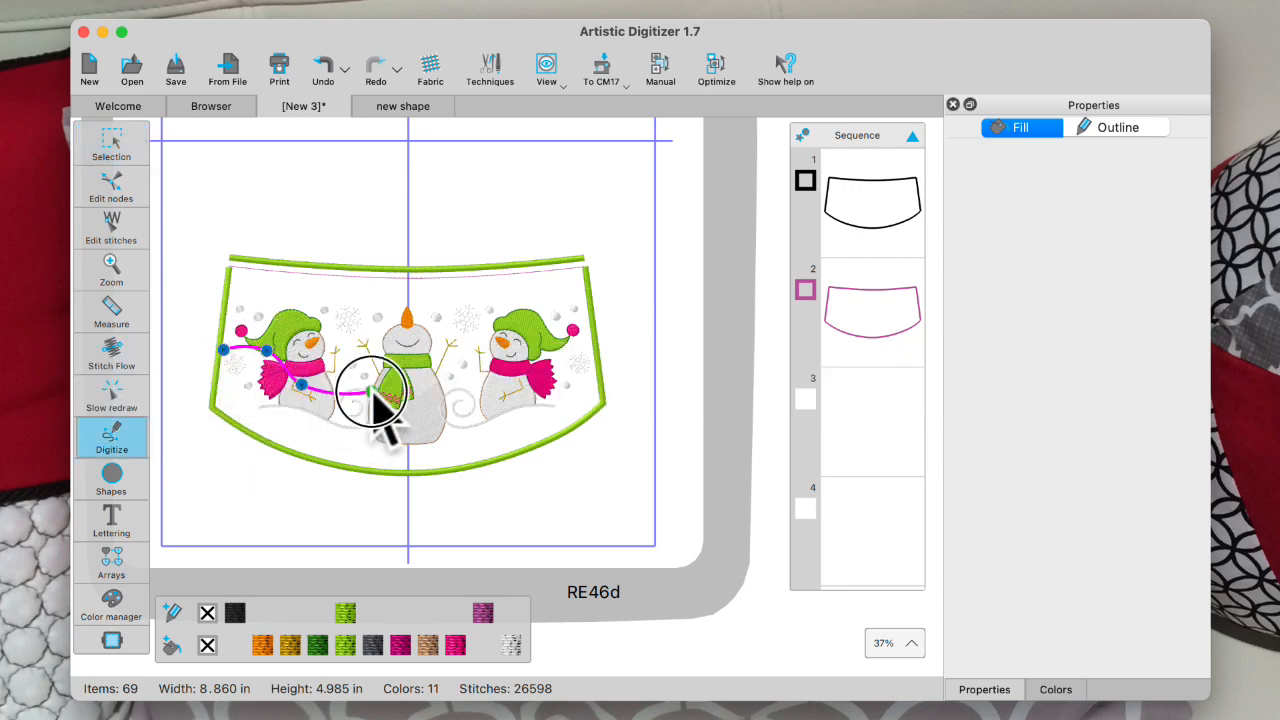
pyautogui.click(424, 373)
pyautogui.click(462, 373)
pyautogui.click(513, 396)
pyautogui.click(550, 393)
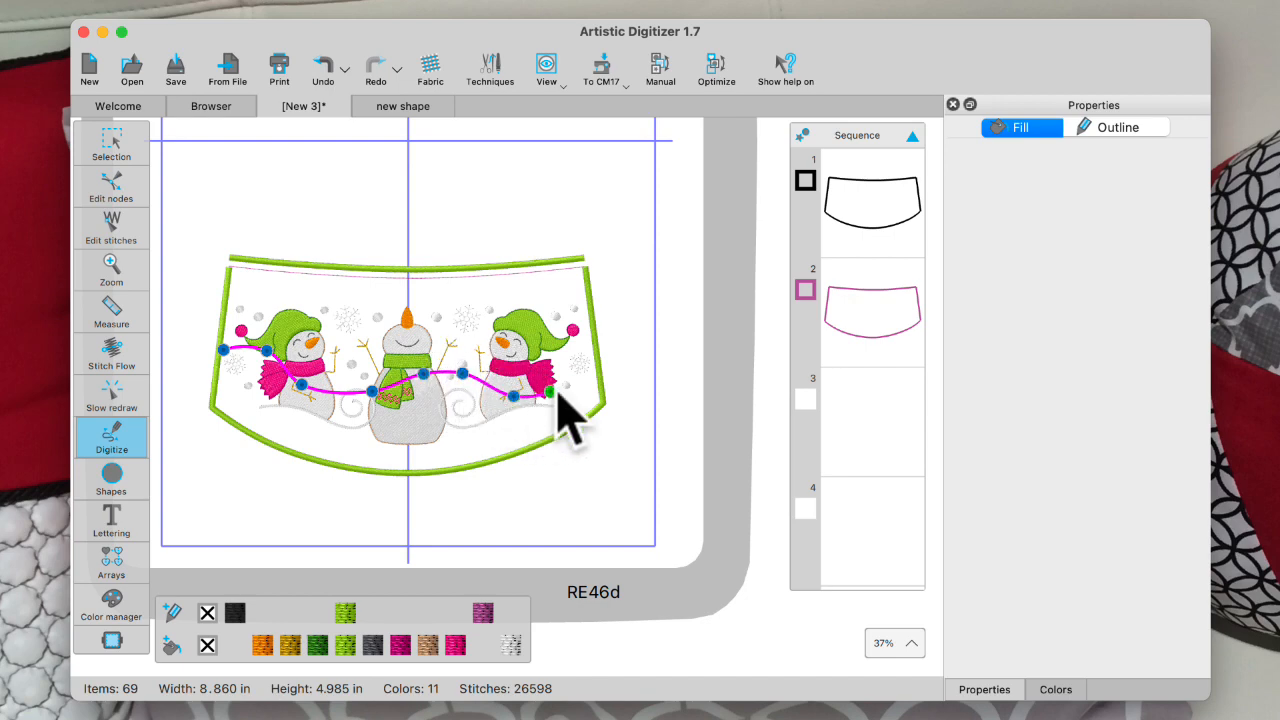
pyautogui.click(567, 381)
pyautogui.click(596, 347)
# Continue the snowdrift shape around the block's lower corners and curved bottom border, closing it at its starting point.
pyautogui.click(595, 412)
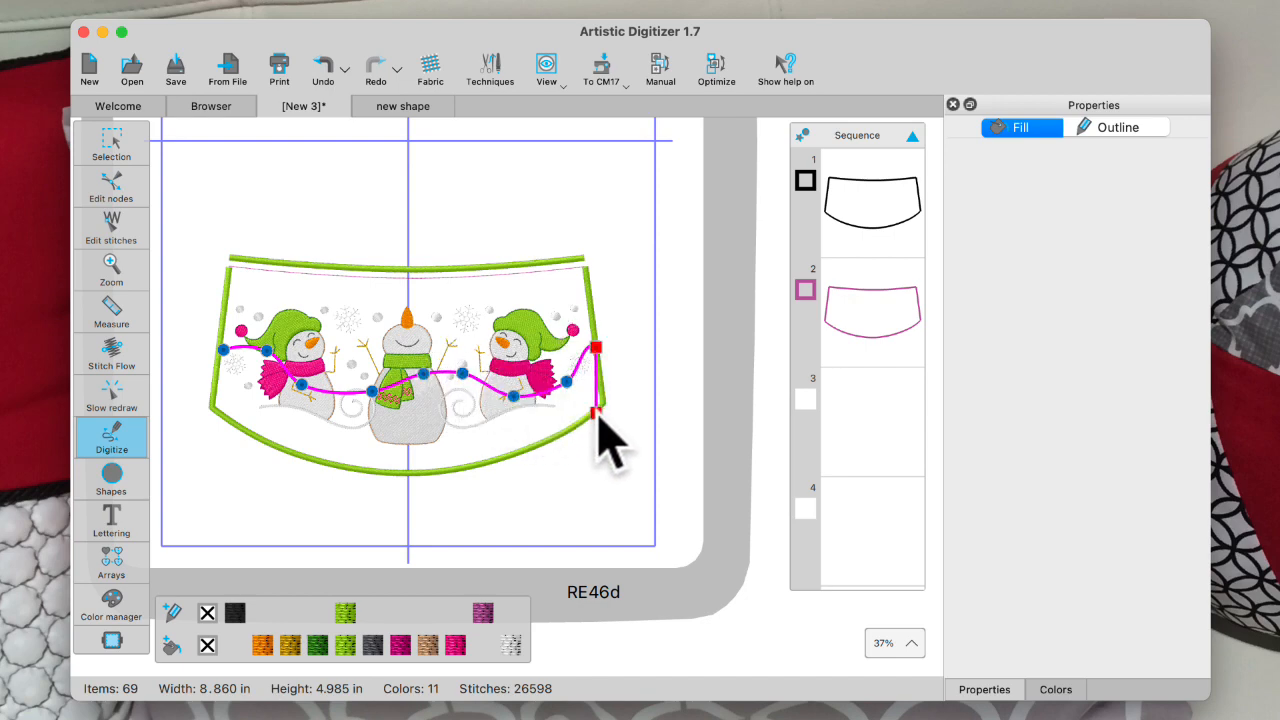
pyautogui.click(542, 440)
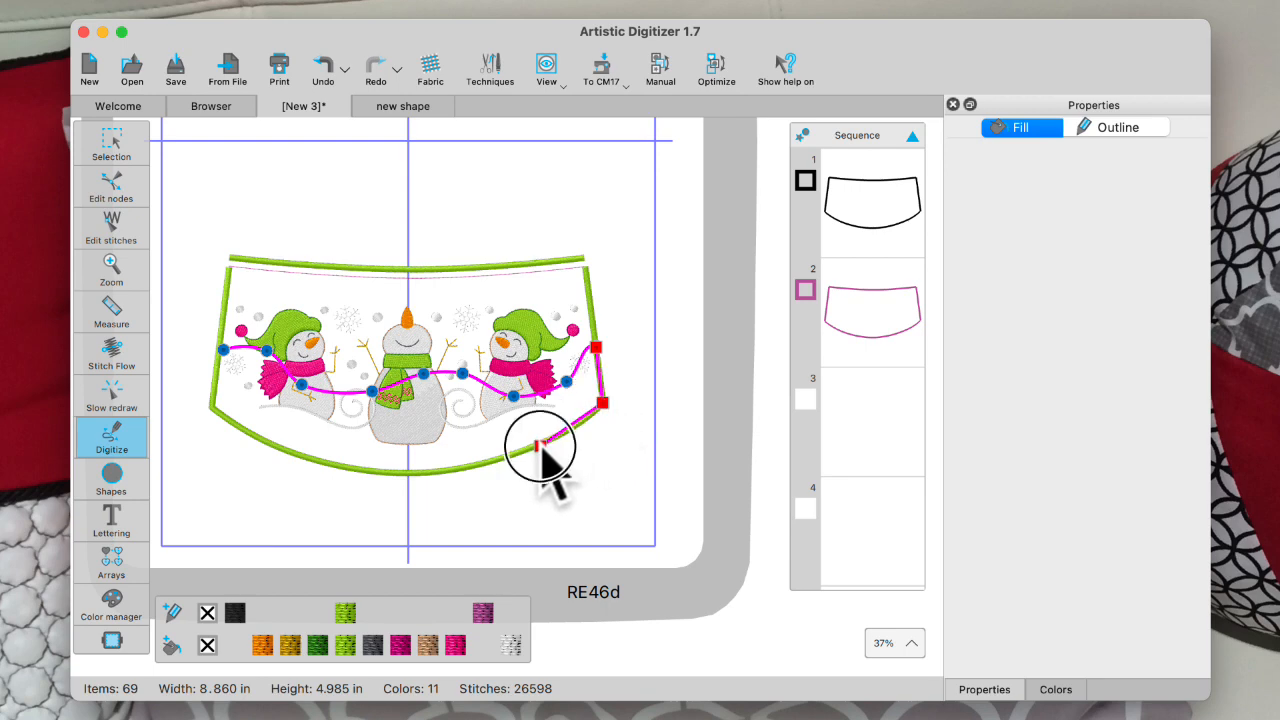
pyautogui.click(412, 473)
pyautogui.click(271, 443)
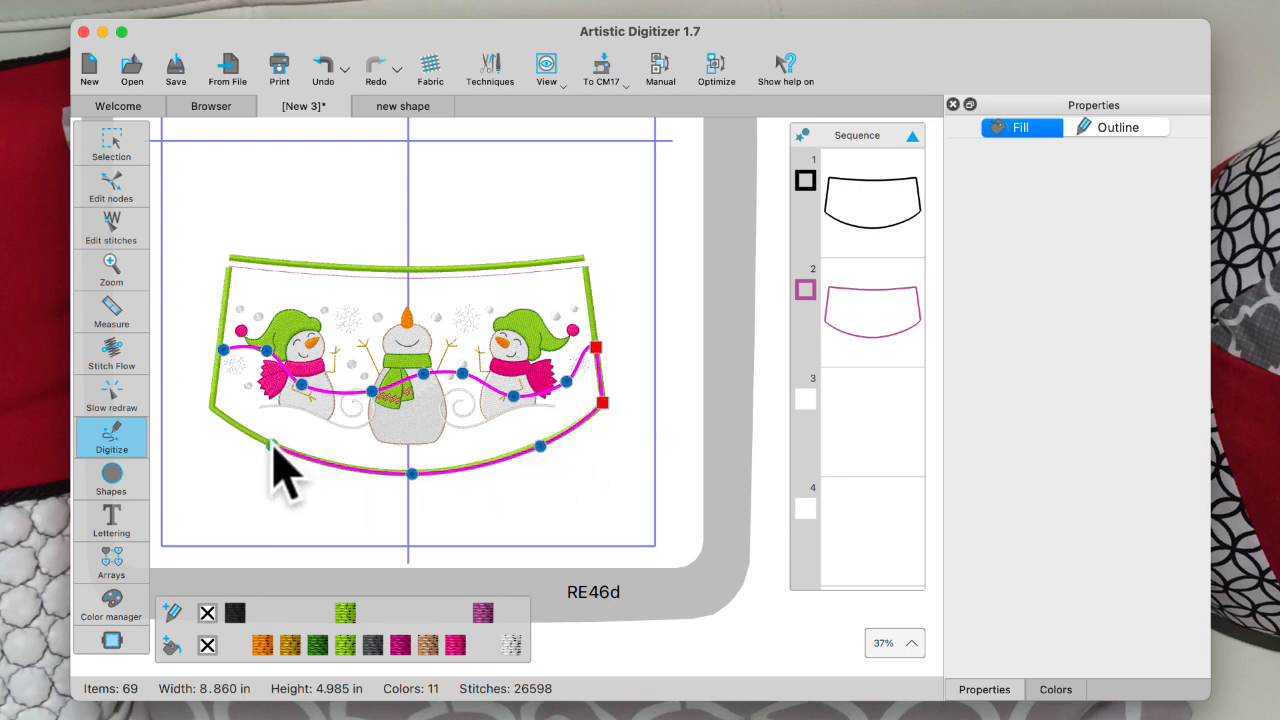
pyautogui.click(214, 405)
pyautogui.click(224, 348)
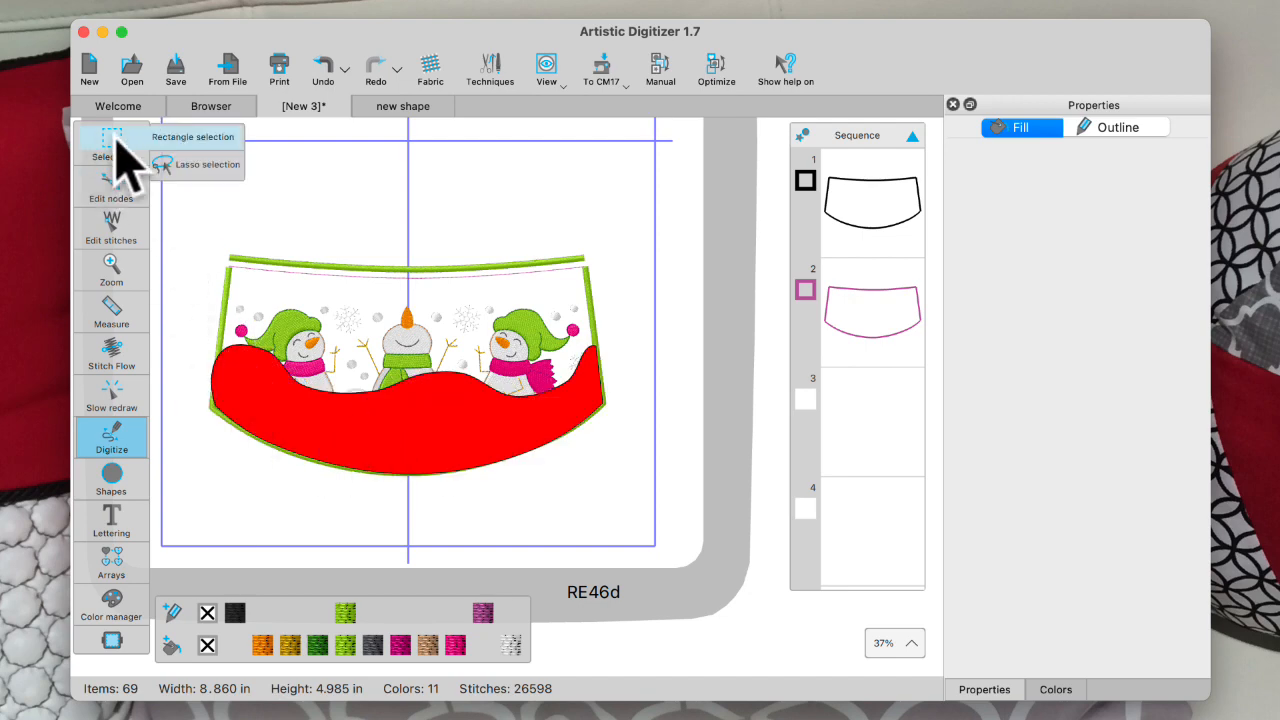
# Send the red snowdrift shape to the back of the design and place it third in the sequence, after the two block outlines.
pyautogui.click(115, 148)
pyautogui.rightClick(373, 410)
pyautogui.moveTo(415, 485)
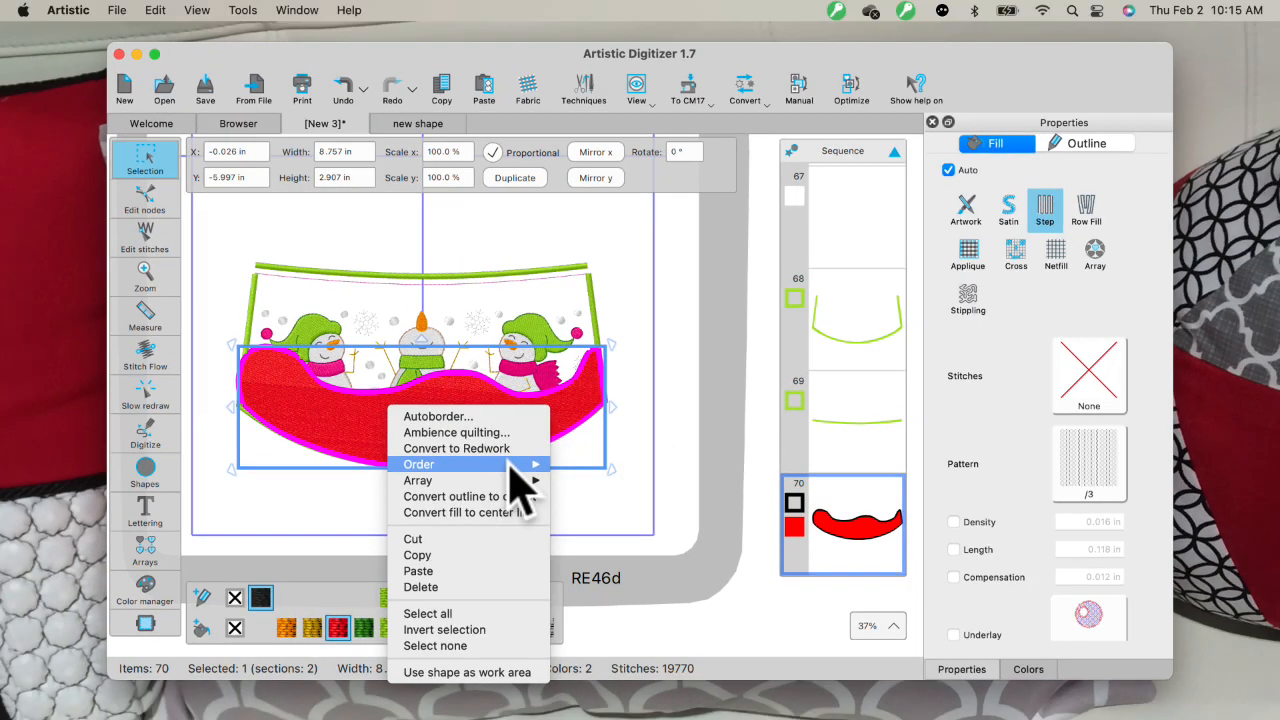
pyautogui.moveTo(490, 468)
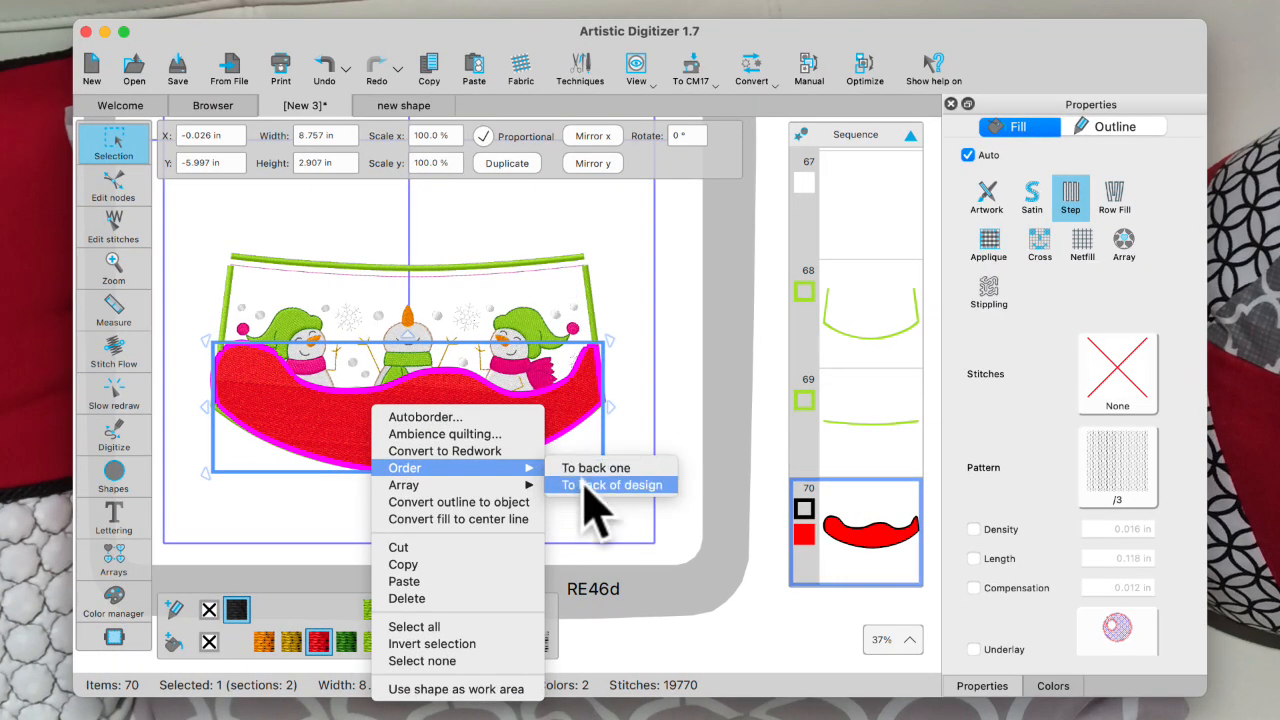
pyautogui.click(584, 487)
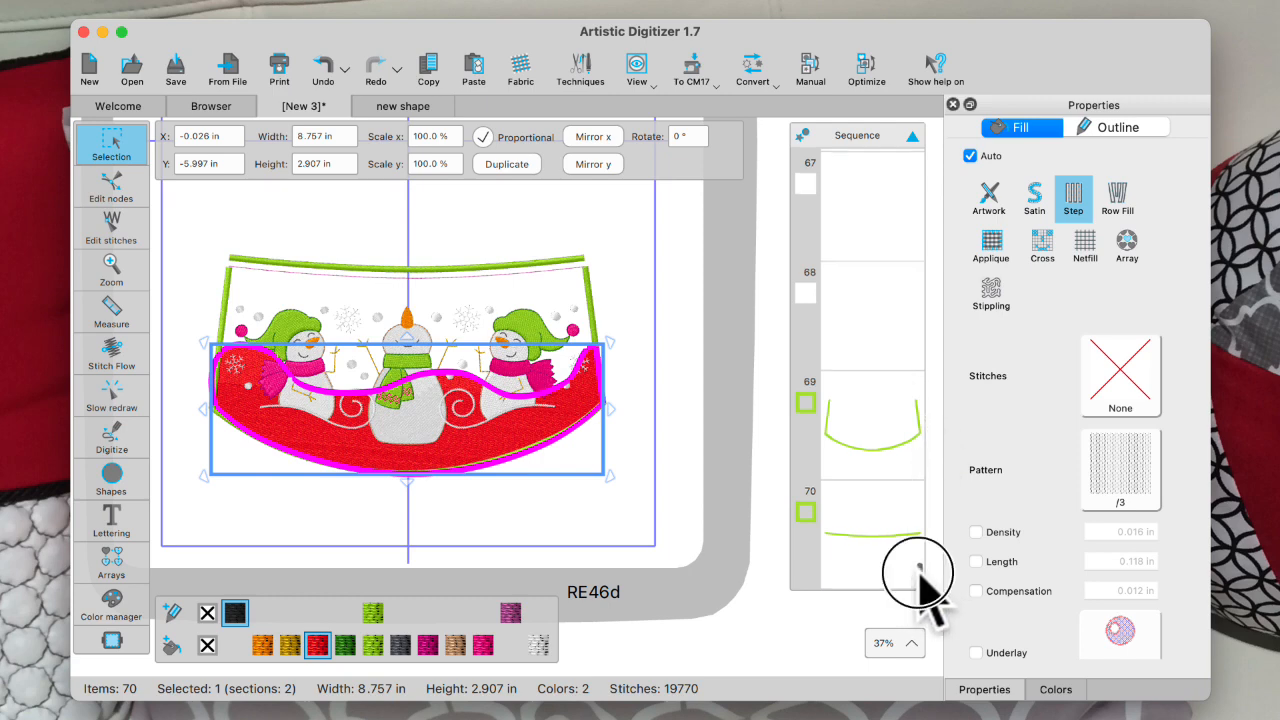
pyautogui.moveTo(918, 572); pyautogui.dragTo(950, 140)
pyautogui.moveTo(876, 204); pyautogui.dragTo(912, 466)
pyautogui.click(648, 280)
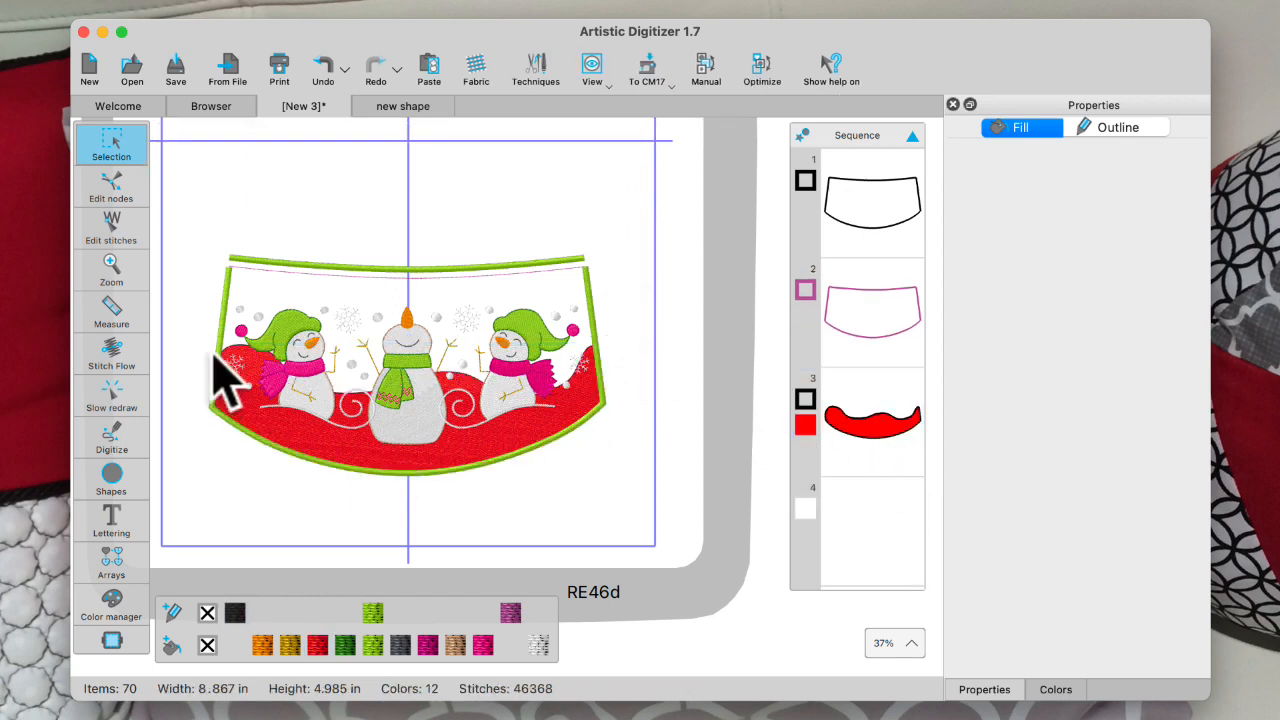
# Try an Applique fill on the snowdrift shape.
pyautogui.click(885, 440)
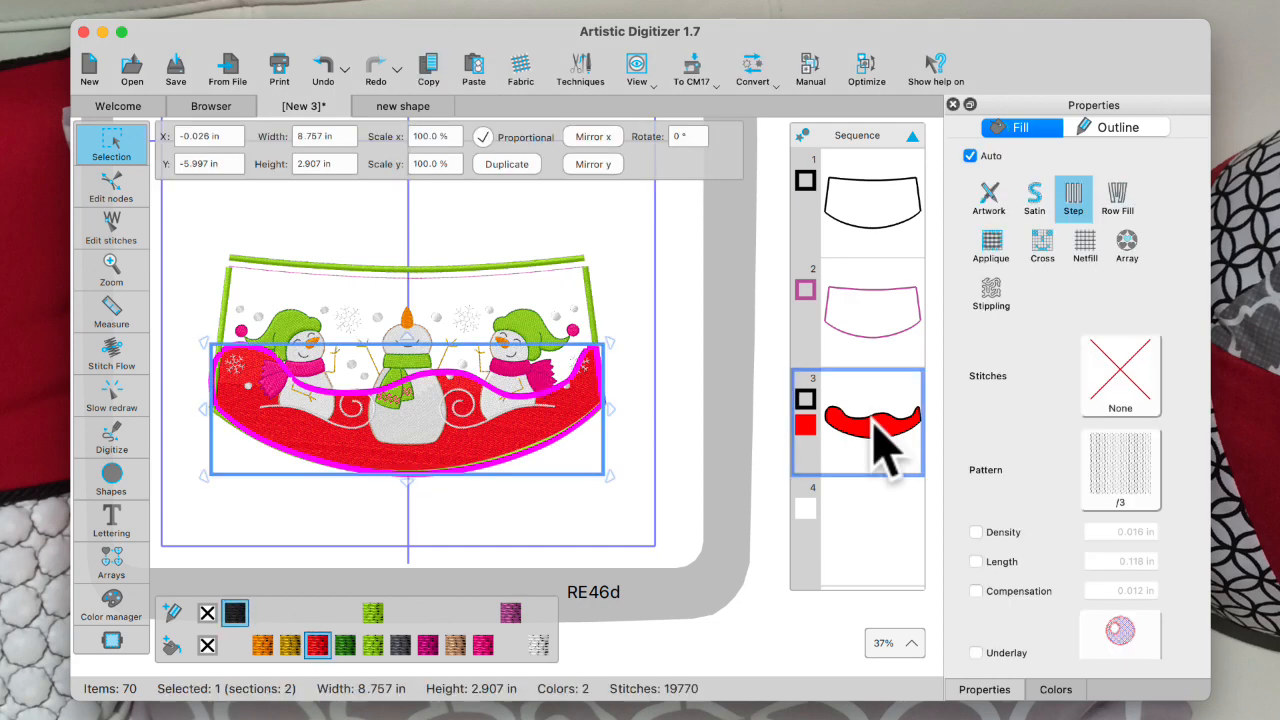
pyautogui.click(992, 250)
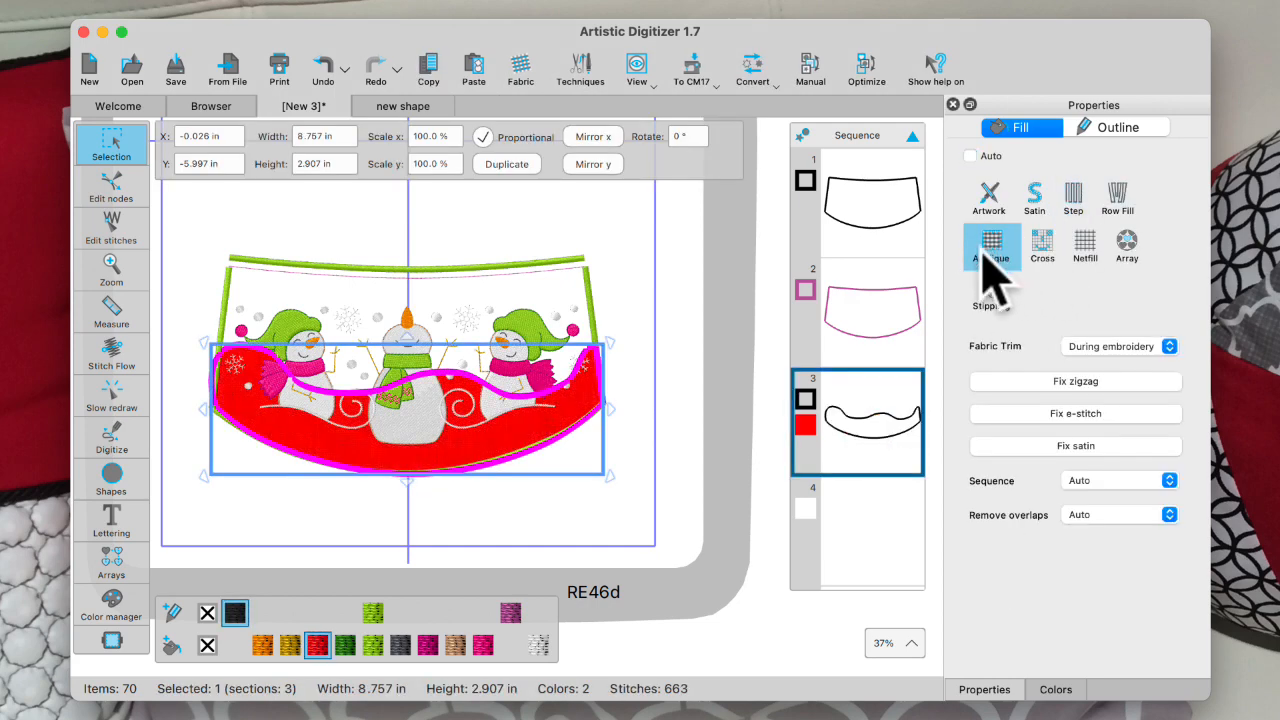
pyautogui.click(652, 430)
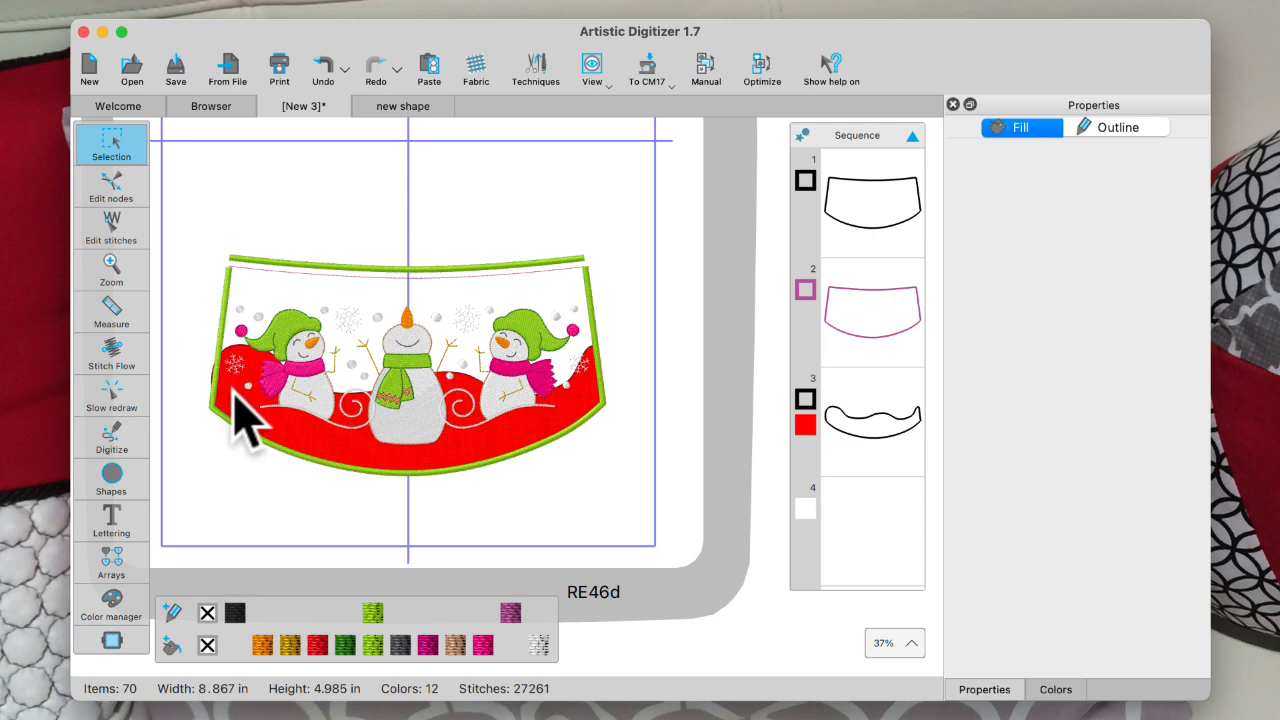
pyautogui.scroll(3, 270, 420)
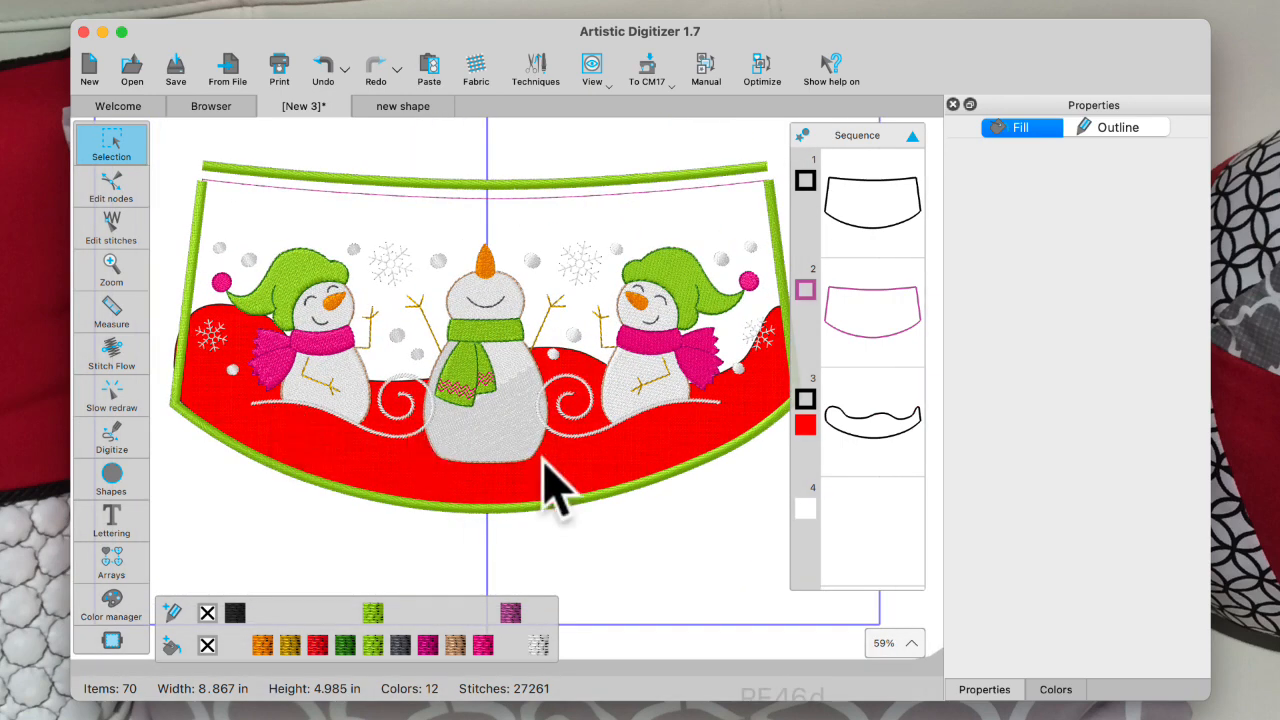
# Try the Fix satin edge on the appliqued snowdrift shape.
pyautogui.click(918, 465)
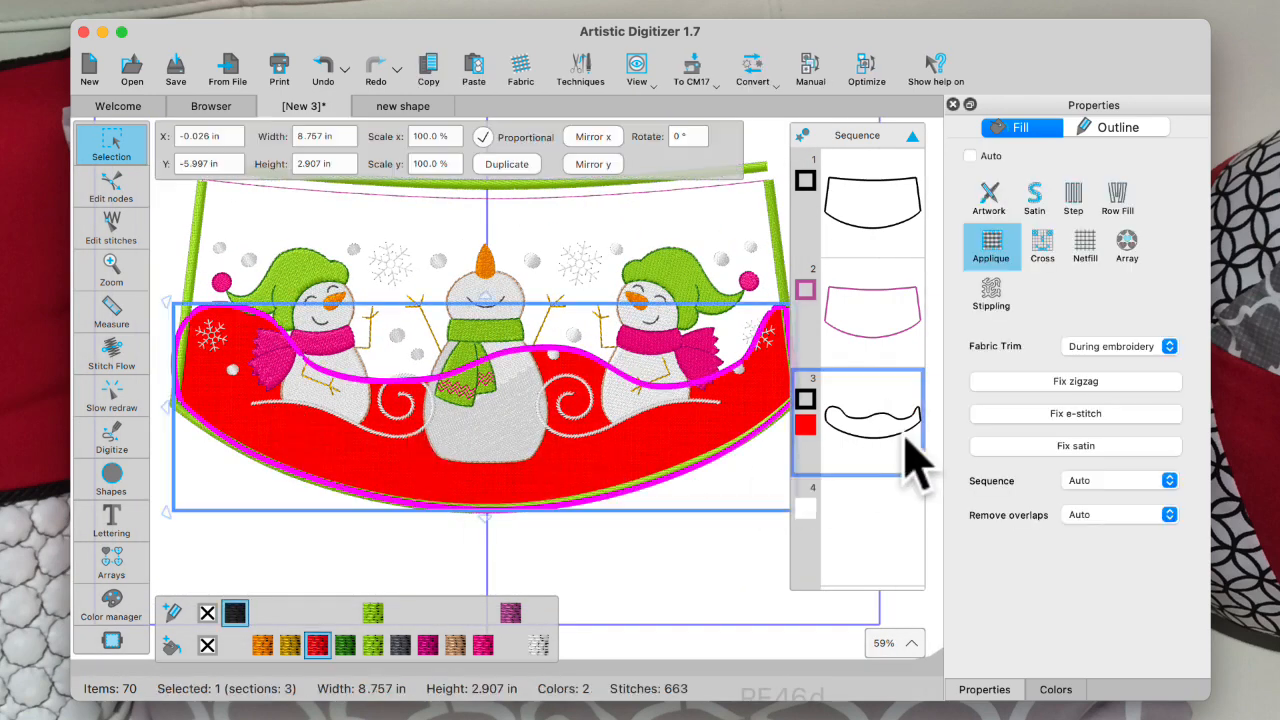
pyautogui.click(1072, 447)
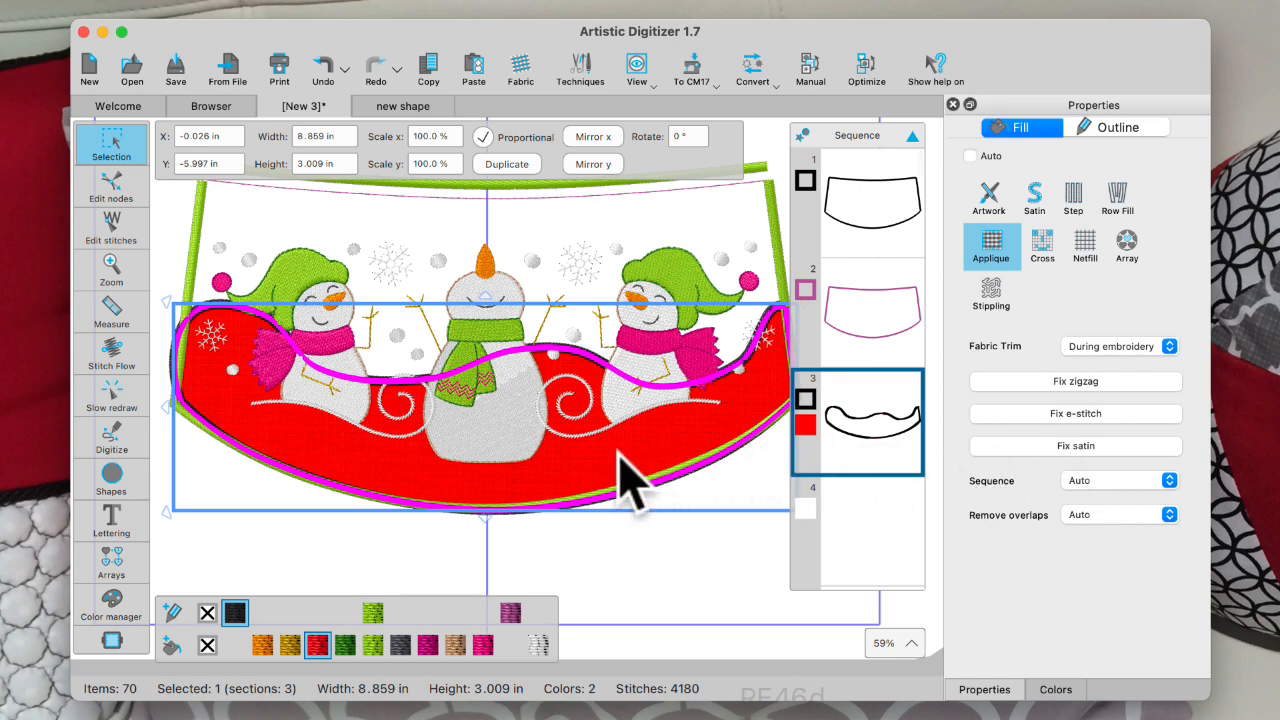
pyautogui.scroll(-1, 598, 455)
pyautogui.scroll(-2, 598, 453)
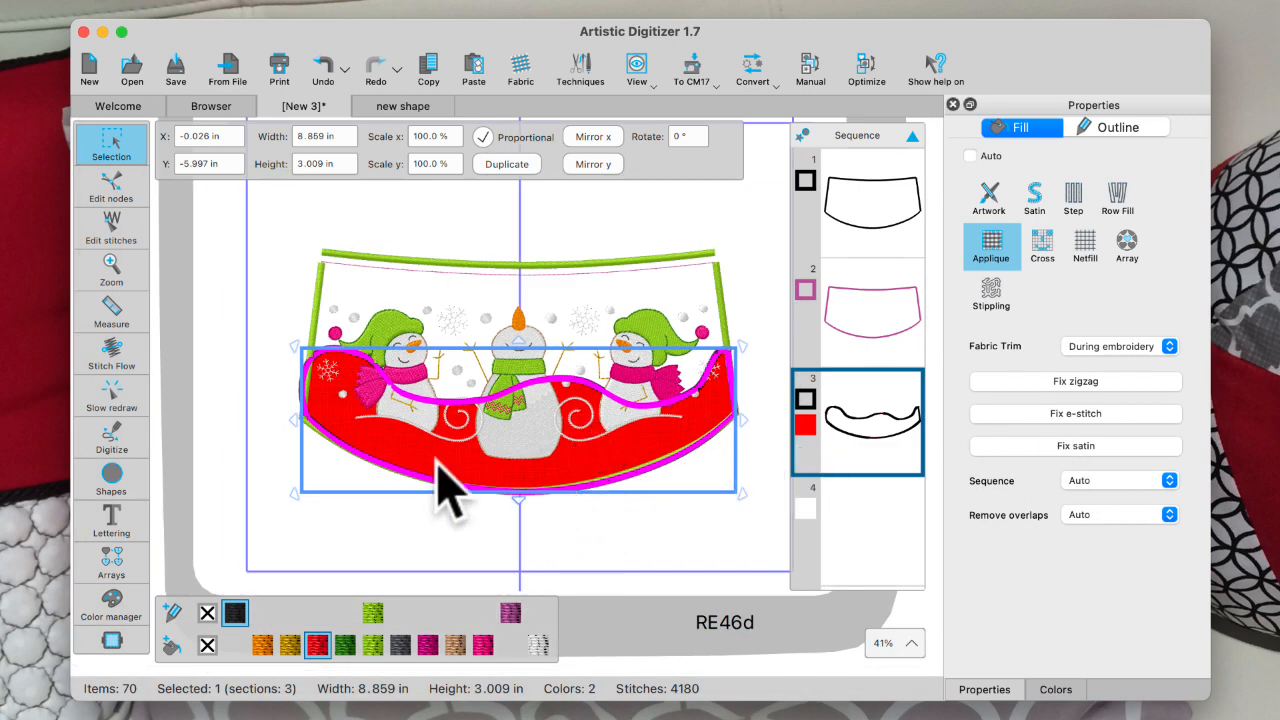
pyautogui.click(243, 435)
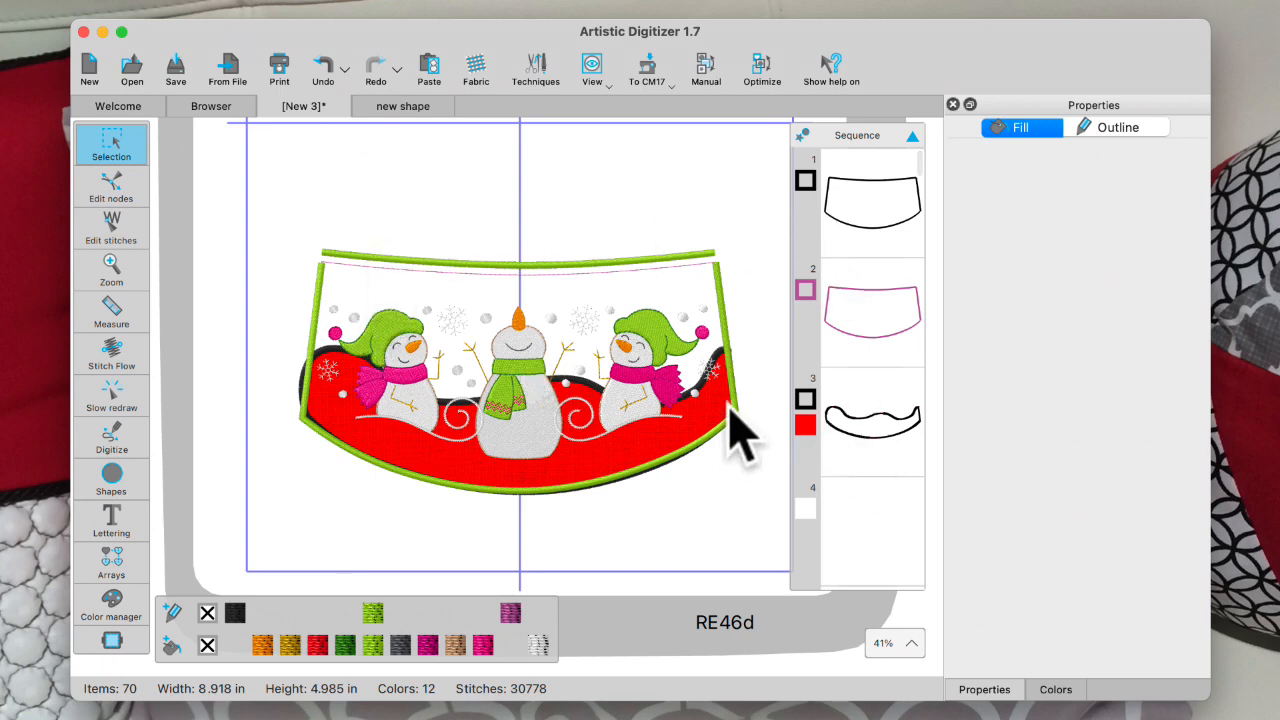
# Undo the satin edge and the Applique conversion of the snowdrift shape.
pyautogui.click(333, 70)
pyautogui.click(335, 72)
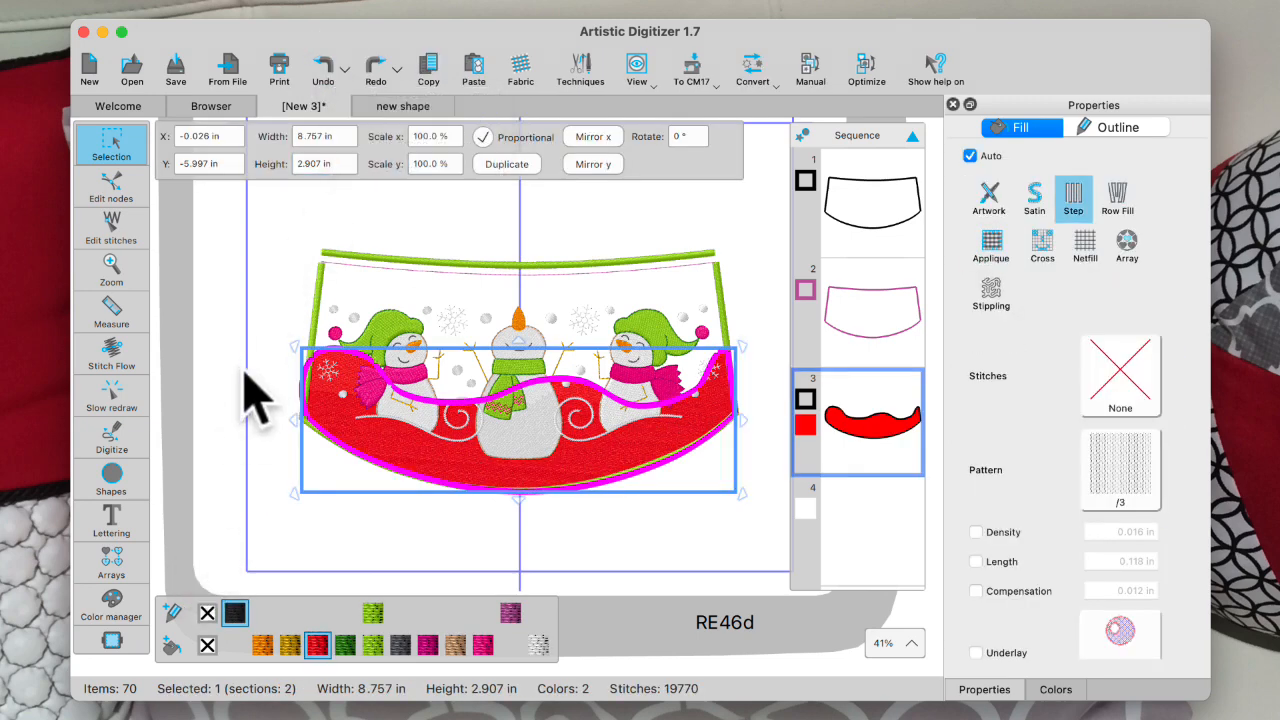
pyautogui.click(278, 437)
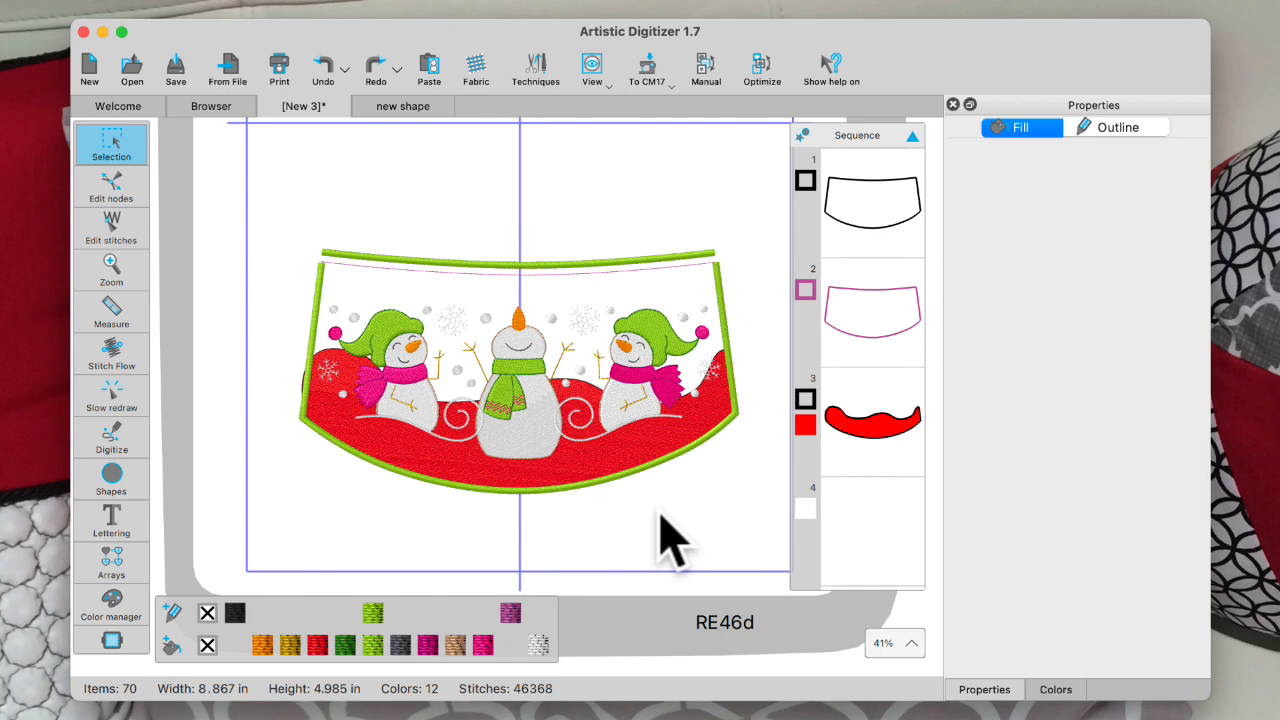
# Remove the snowdrift shape's red fill and duplicate its remaining outline.
pyautogui.click(876, 442)
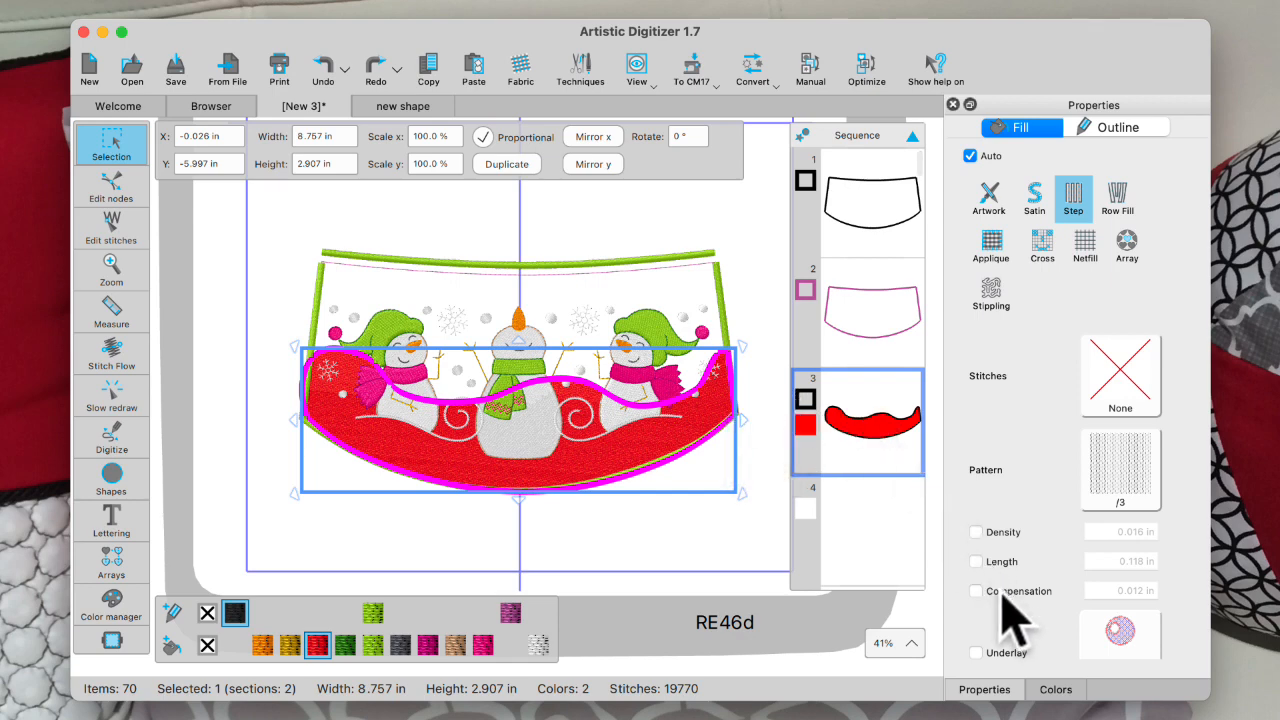
pyautogui.click(207, 645)
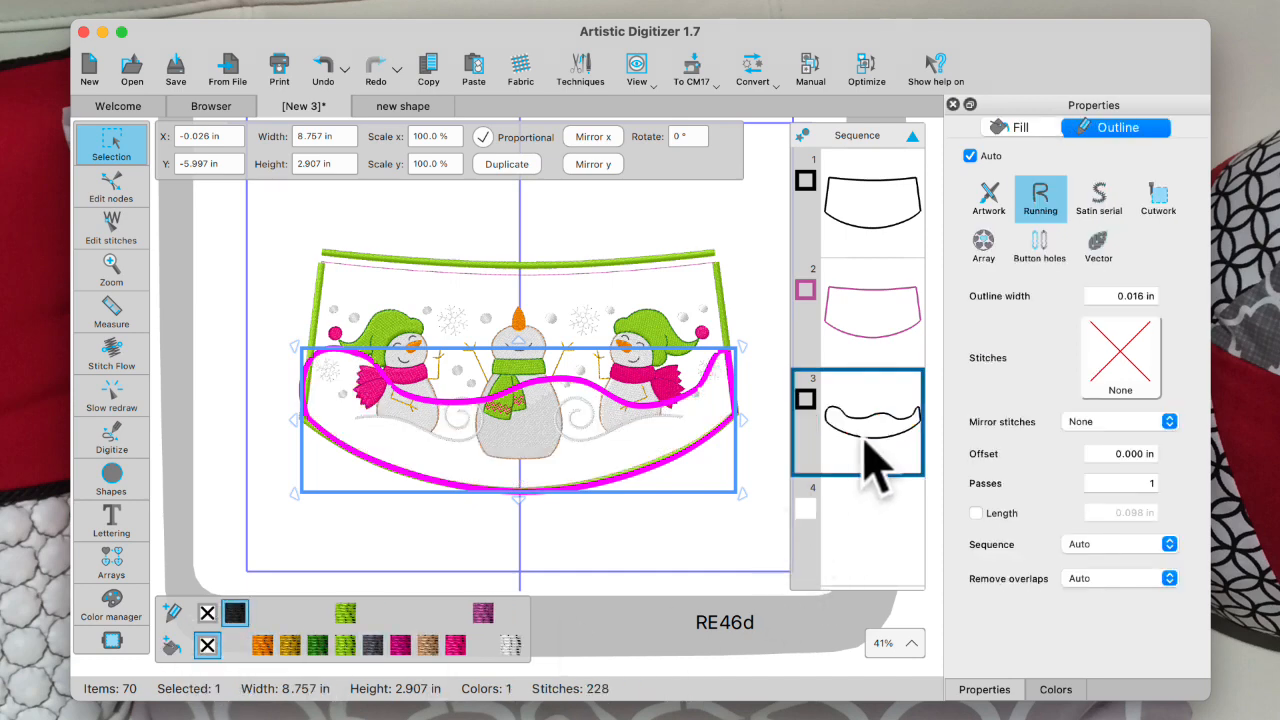
pyautogui.click(509, 165)
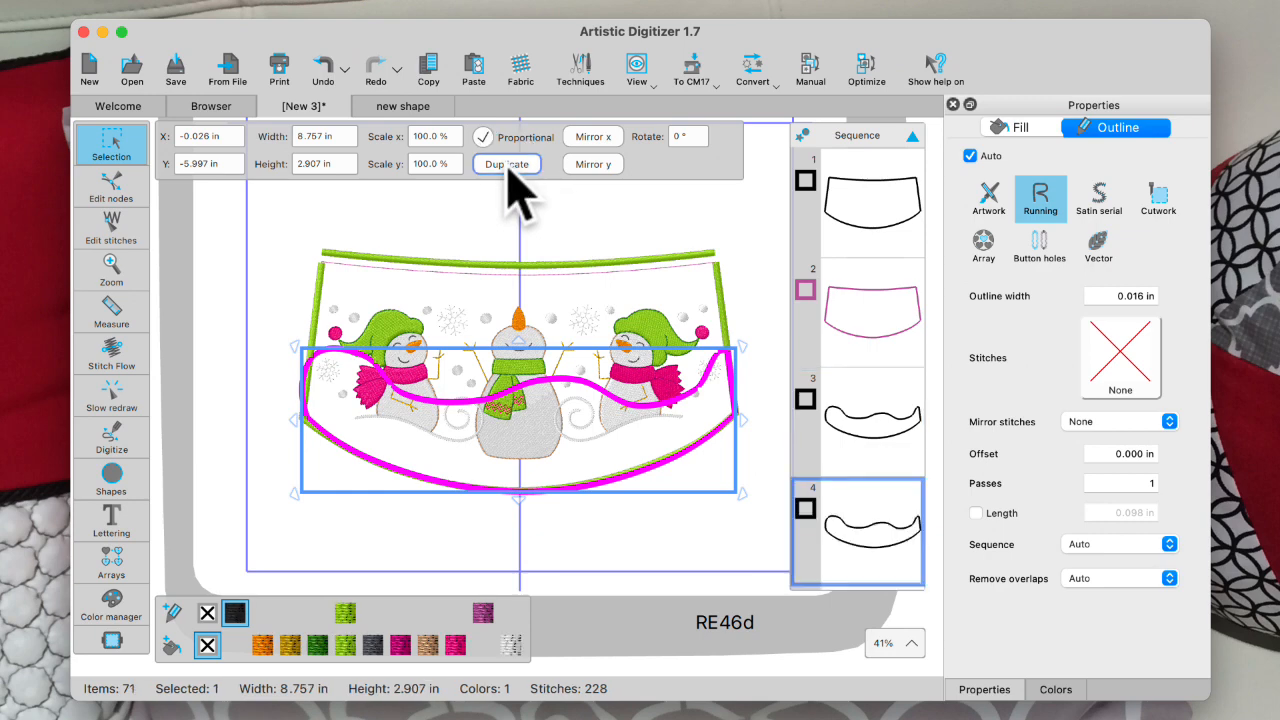
pyautogui.click(884, 458)
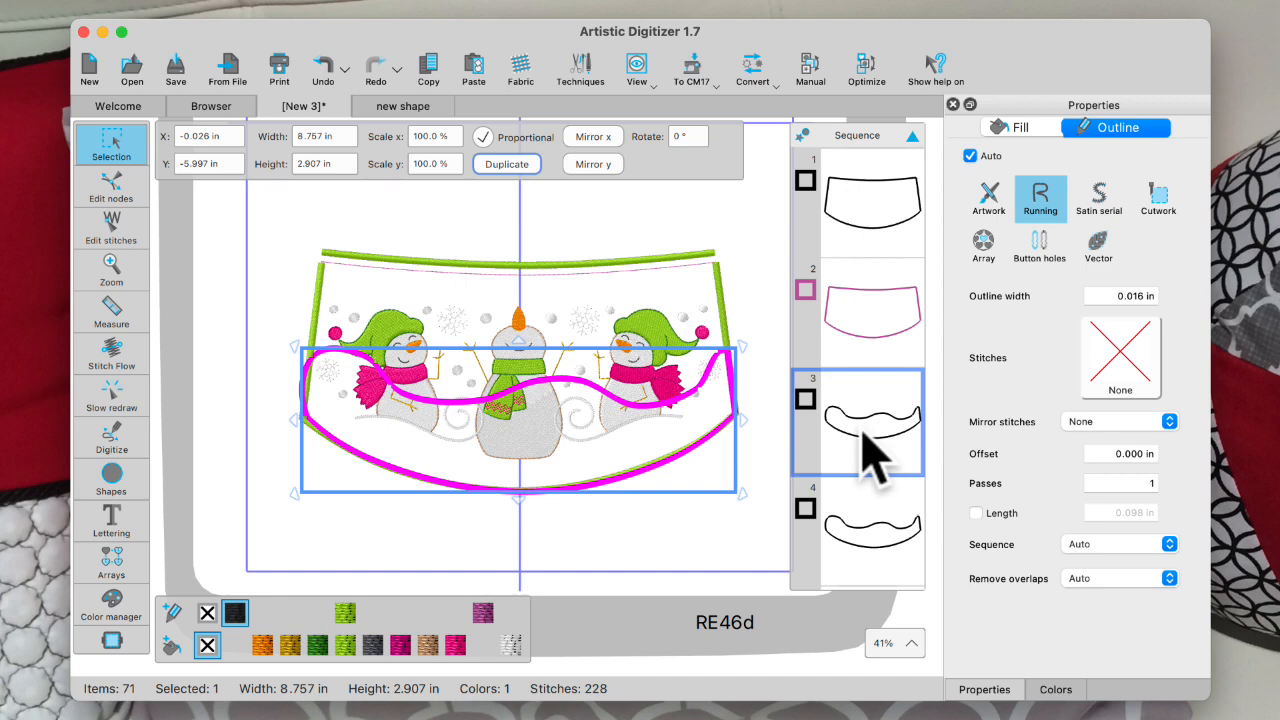
# Recolor the duplicated snowdrift outline with the JANOME thread 250 Emerald Green.
pyautogui.click(884, 550)
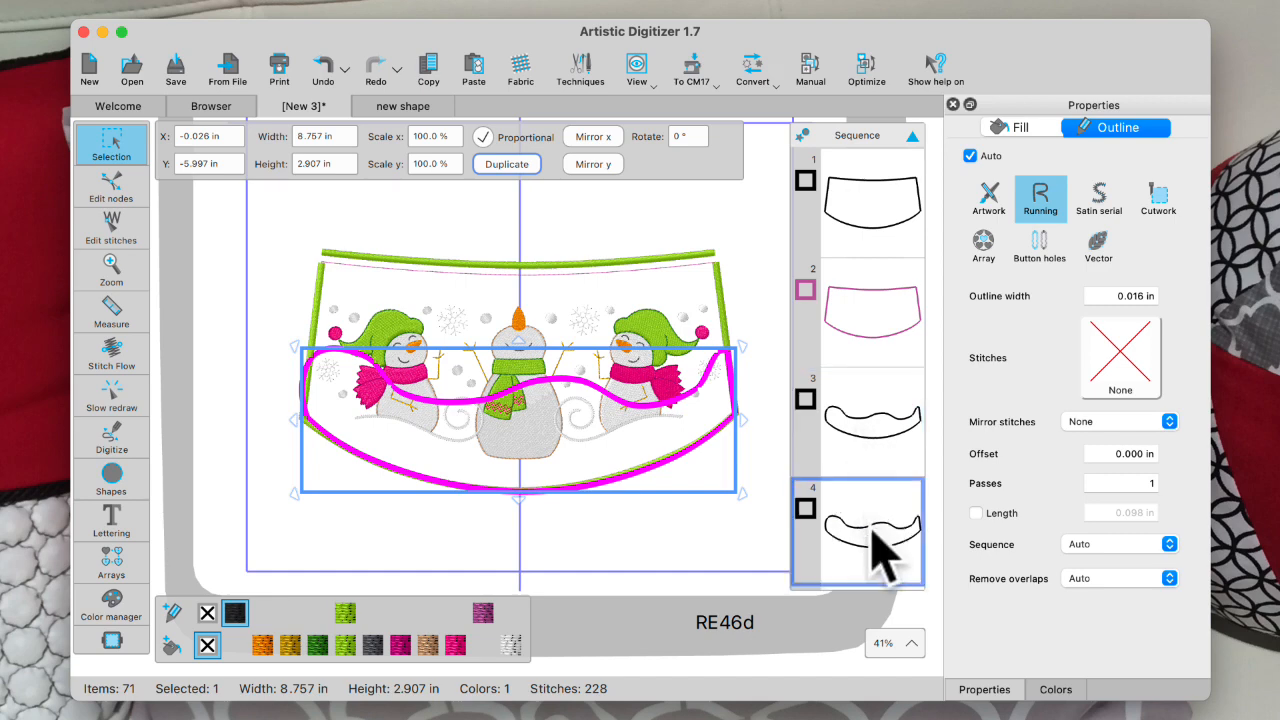
pyautogui.click(1053, 692)
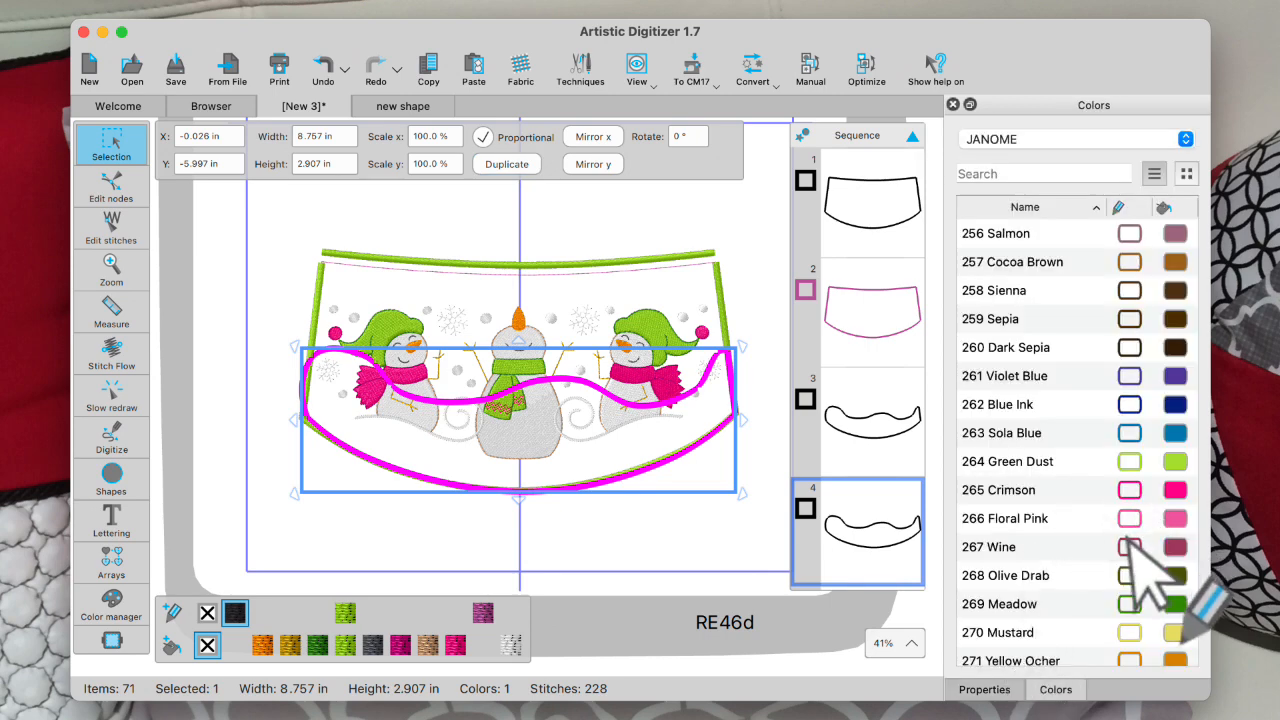
pyautogui.scroll(3, 1136, 520)
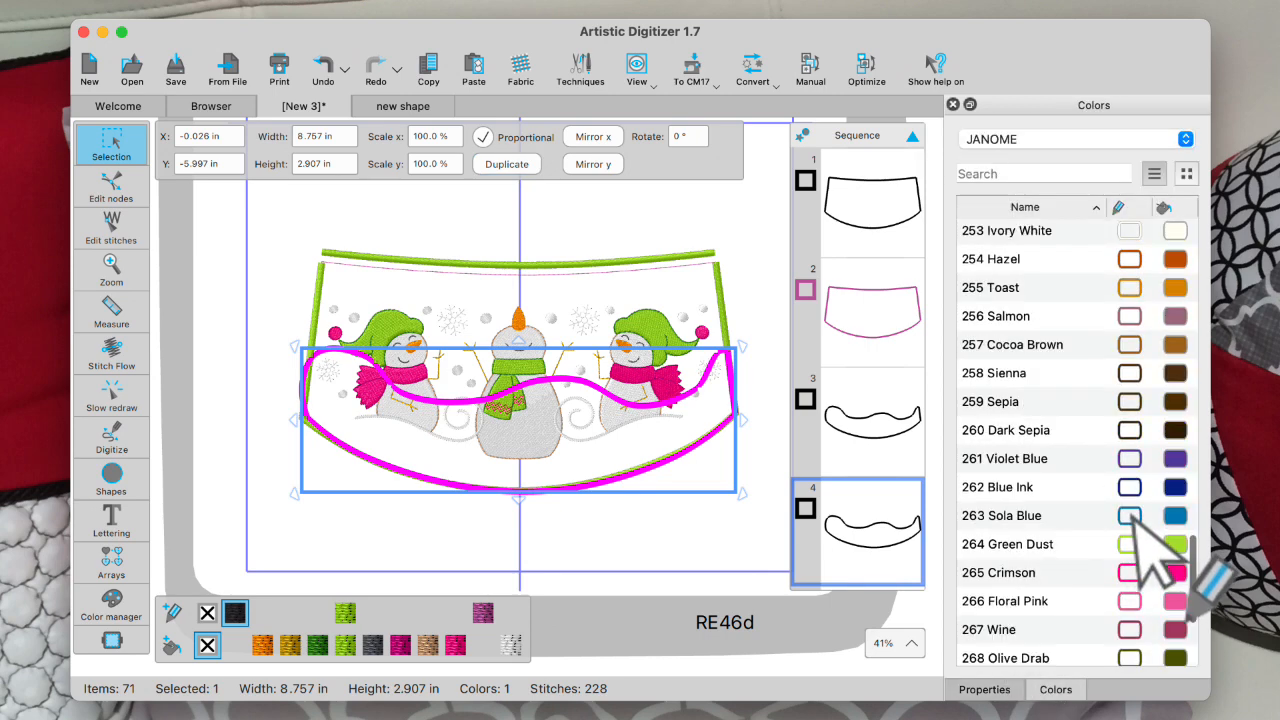
pyautogui.scroll(12, 1134, 516)
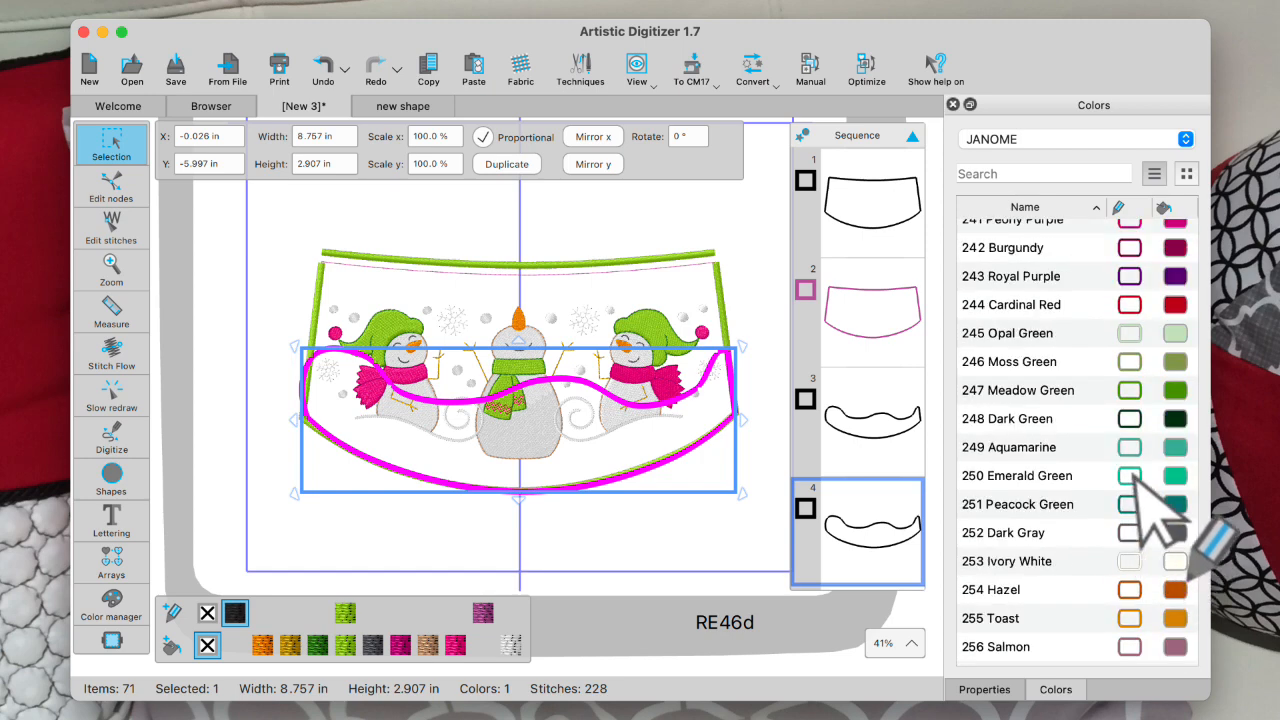
pyautogui.click(1133, 477)
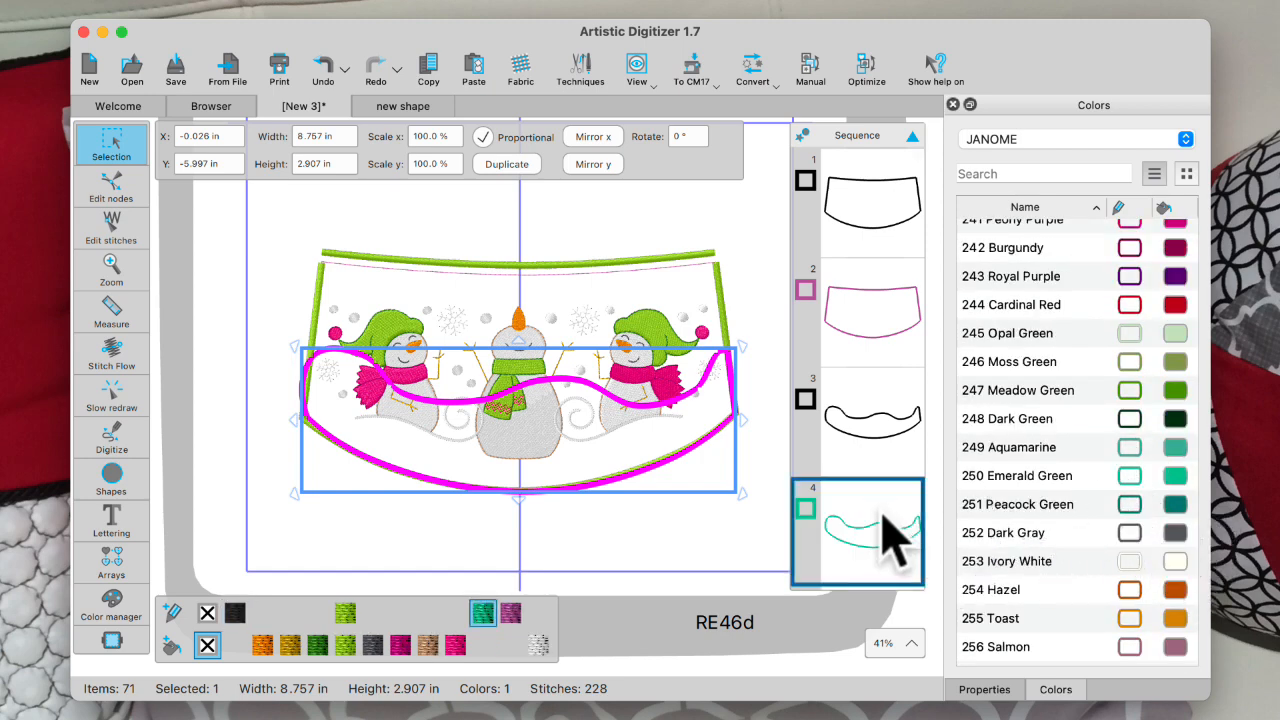
# Duplicate the Emerald Green outline and split the copy at both upper end nodes, where the wavy edge meets the block's side borders.
pyautogui.click(510, 164)
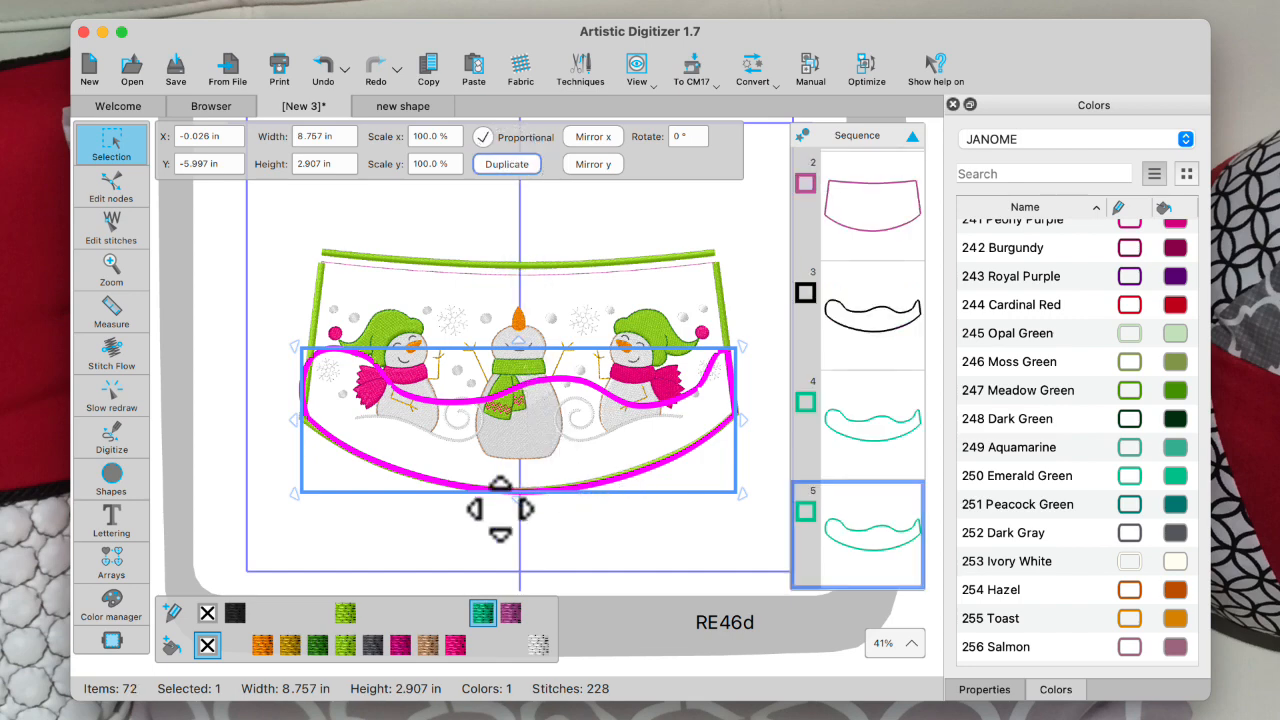
pyautogui.scroll(3, 420, 509)
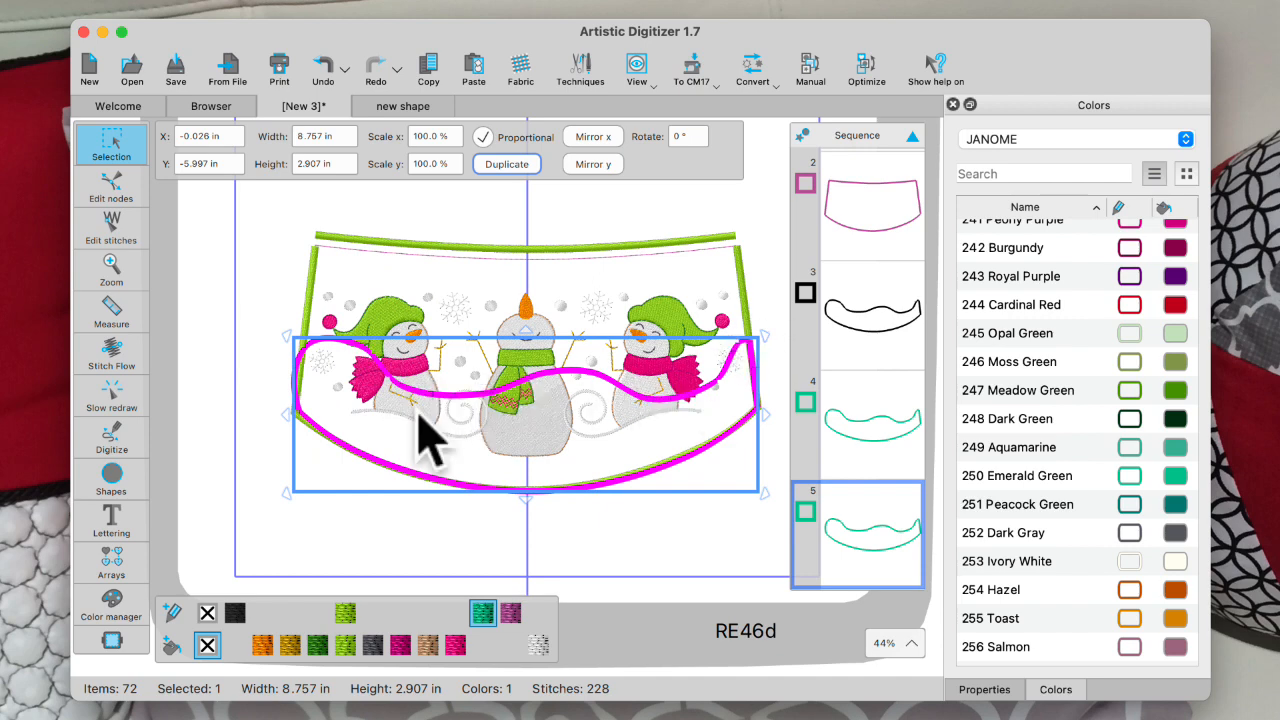
pyautogui.scroll(3, 366, 409)
pyautogui.click(111, 184)
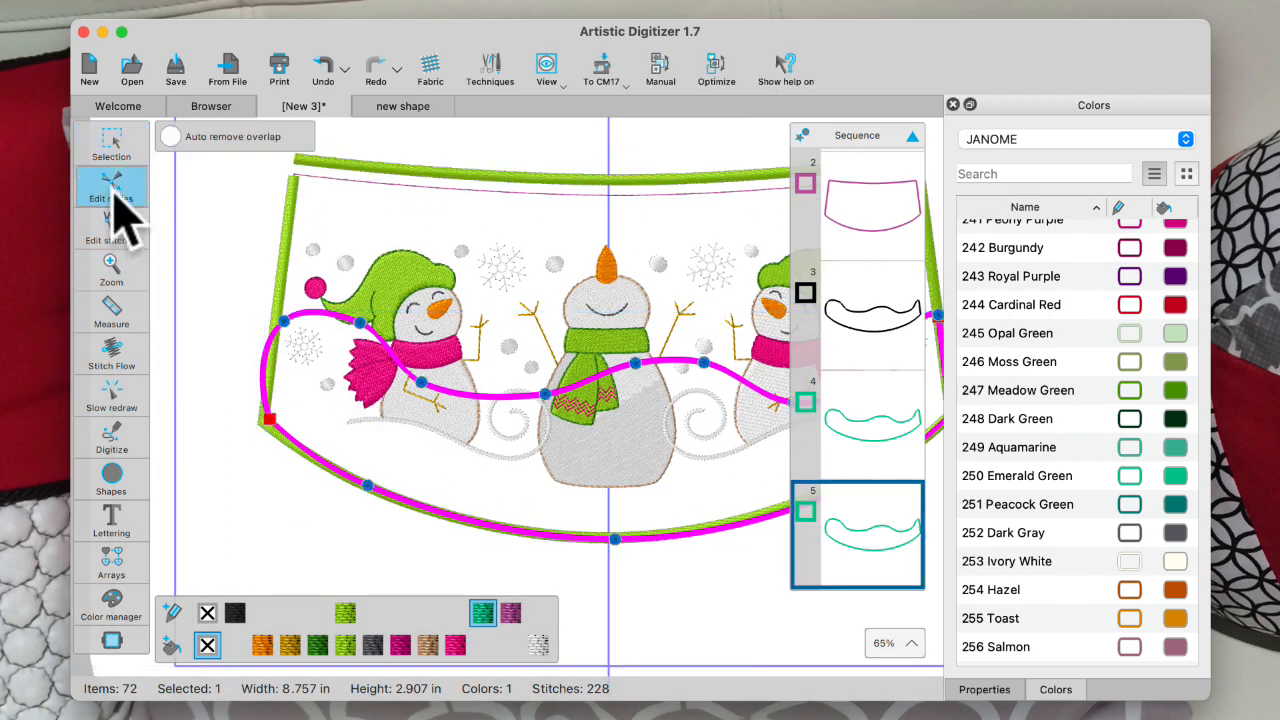
pyautogui.rightClick(287, 329)
pyautogui.click(337, 516)
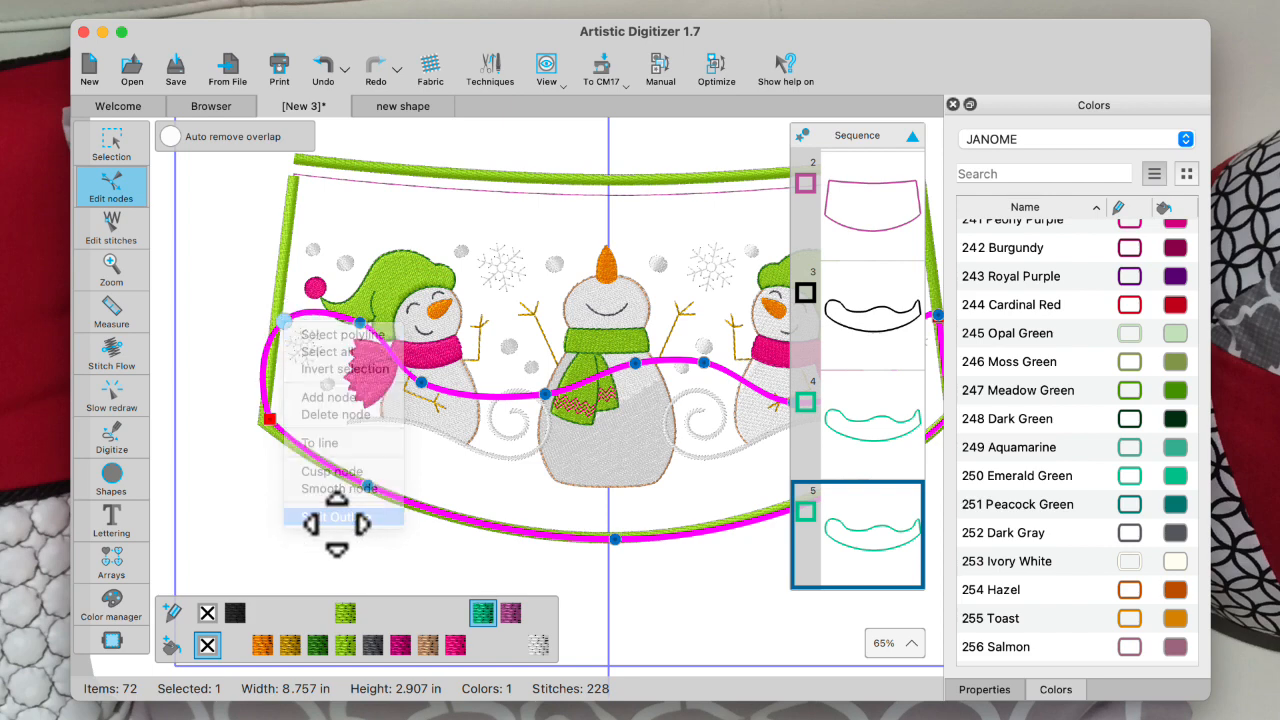
pyautogui.hscroll(10, 340, 462)
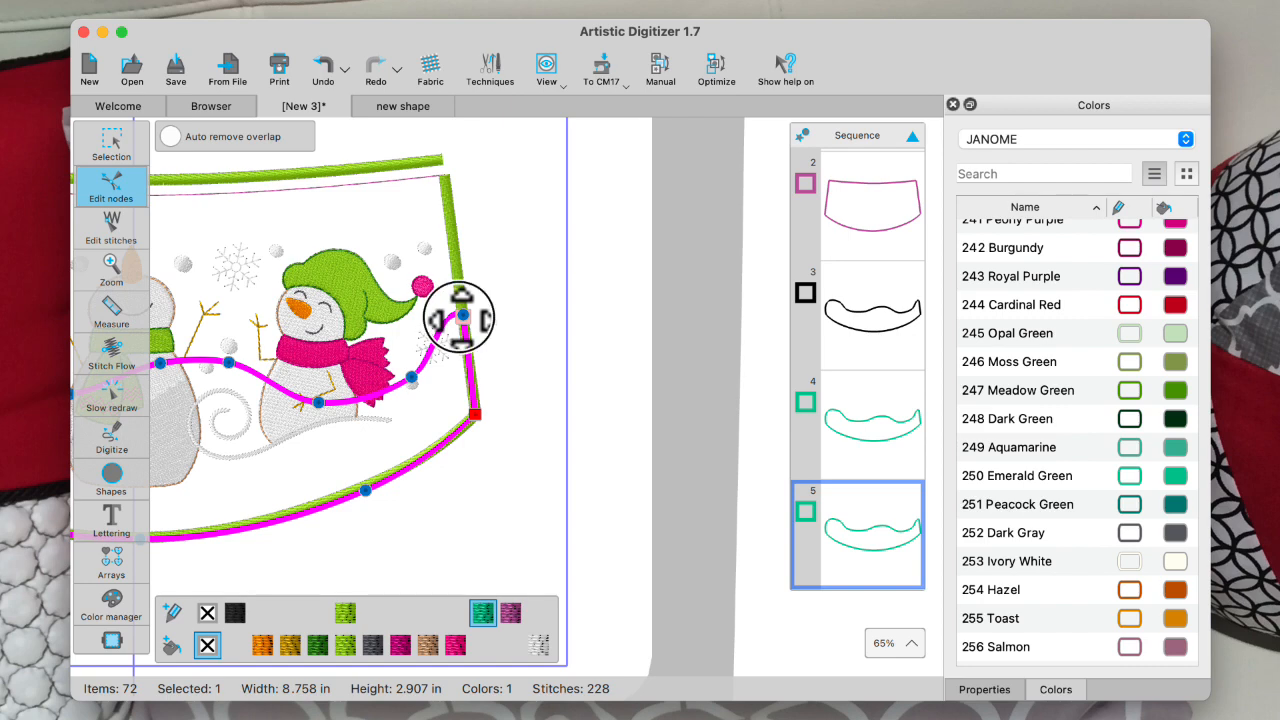
pyautogui.rightClick(462, 316)
pyautogui.click(495, 511)
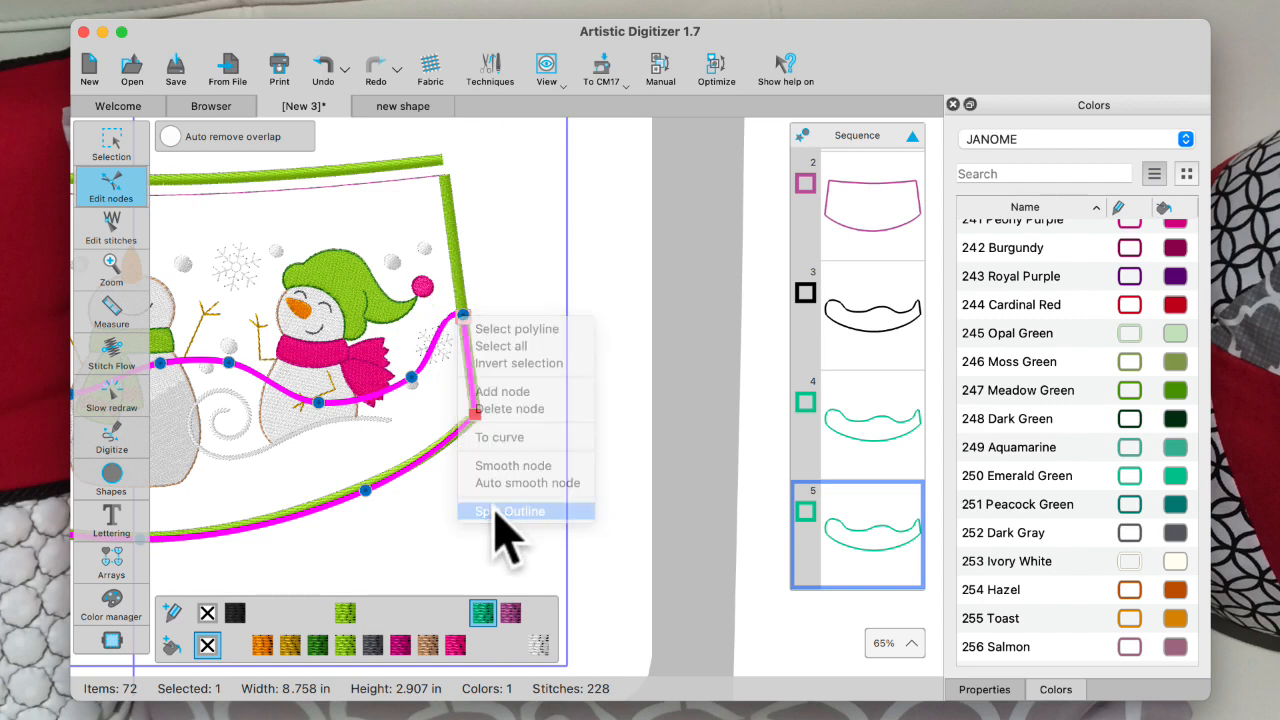
# Break the split outline apart and delete its side-and-bottom section, keeping the wavy top edge selected.
pyautogui.click(111, 145)
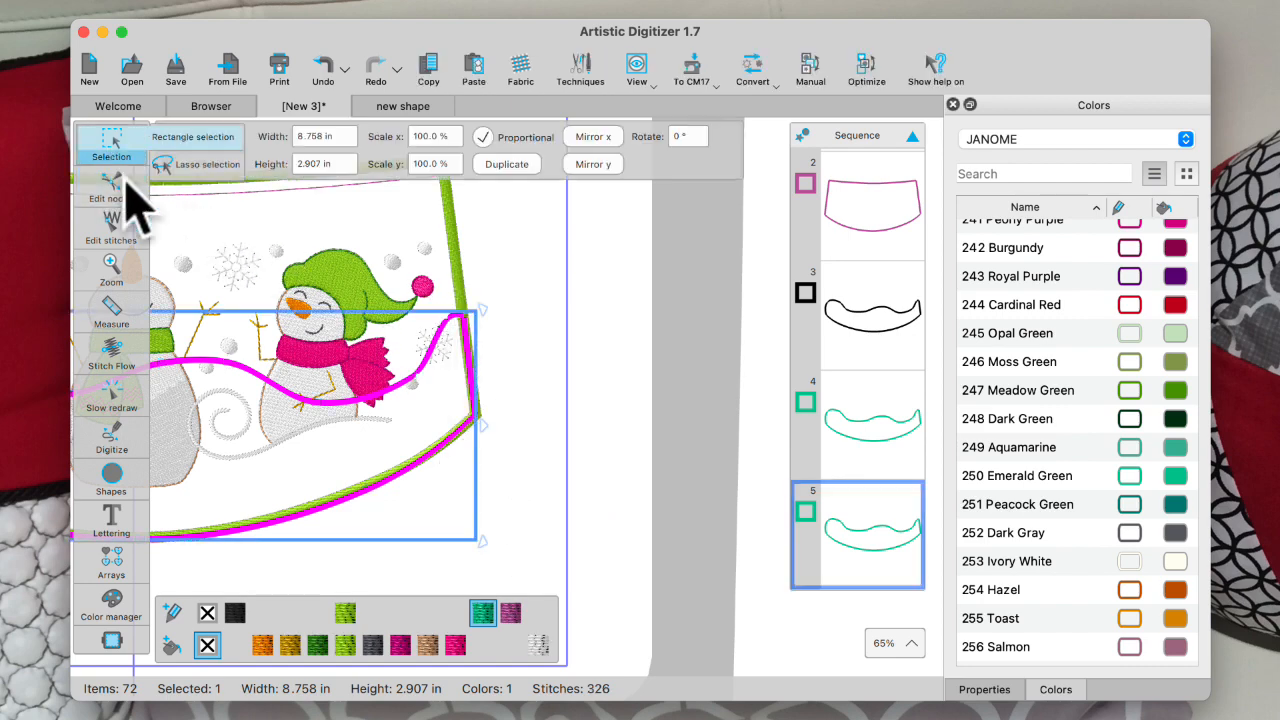
pyautogui.rightClick(297, 460)
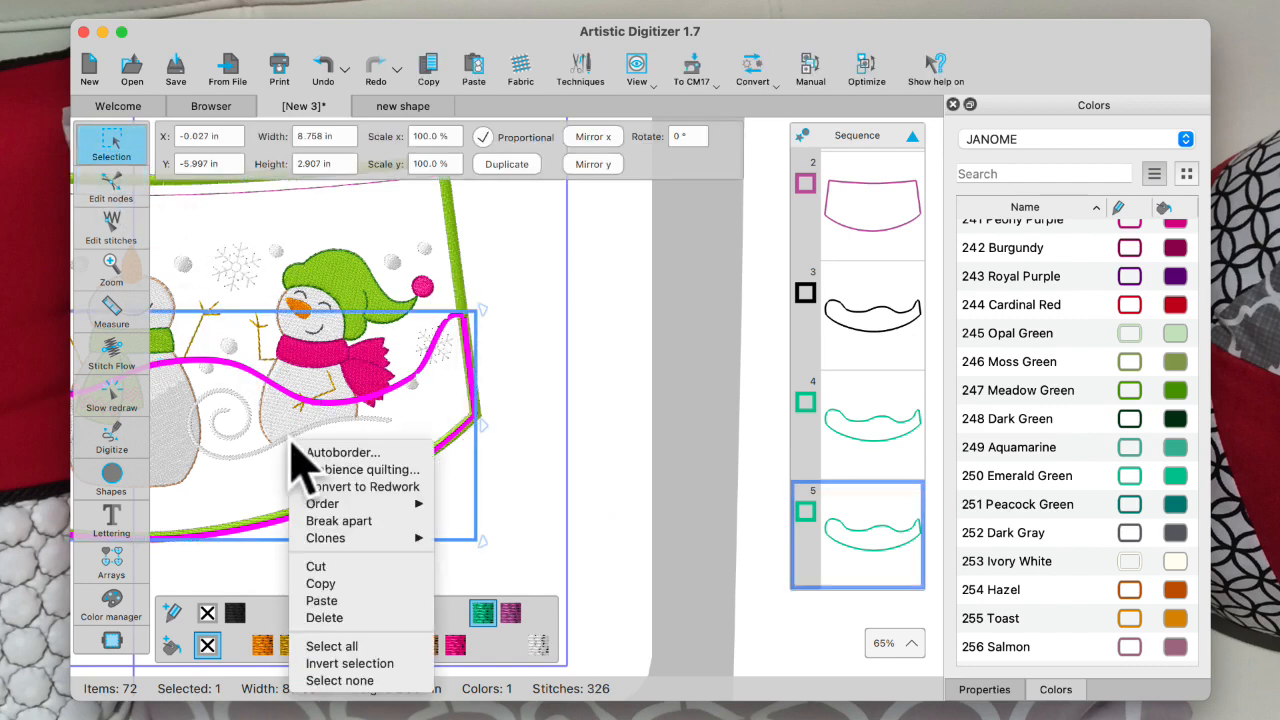
pyautogui.click(339, 521)
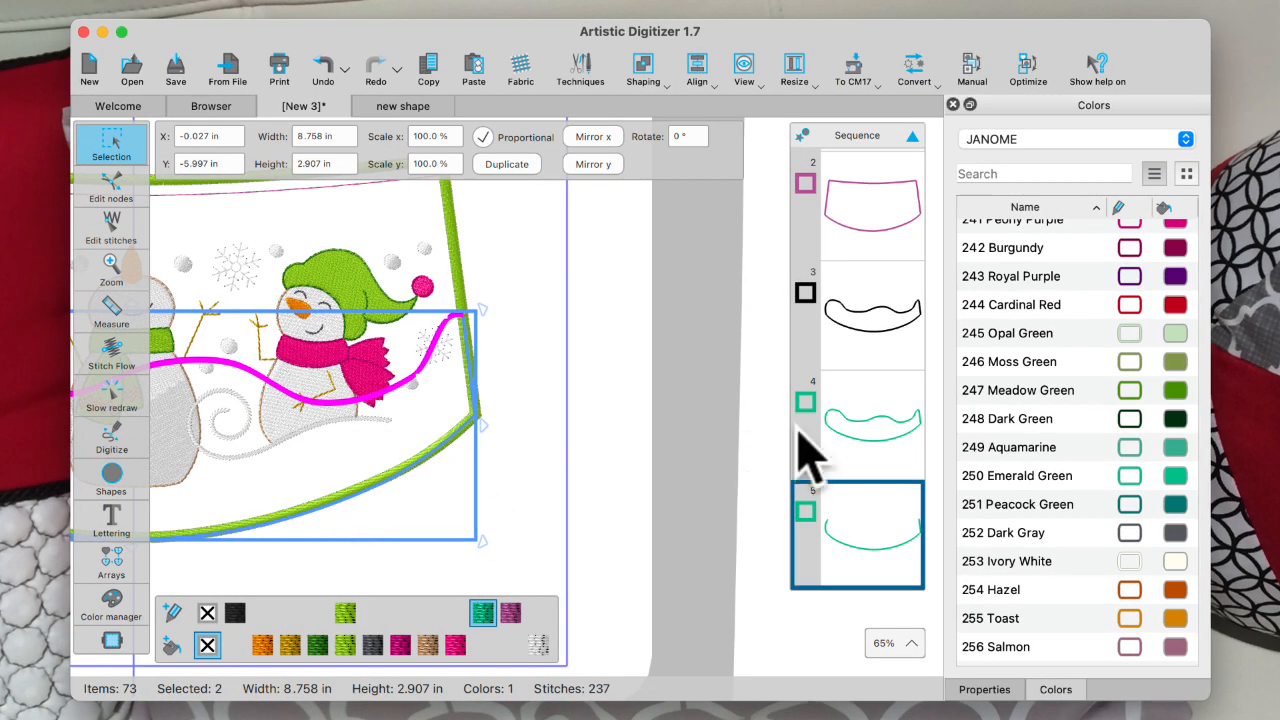
pyautogui.scroll(-5, 855, 548)
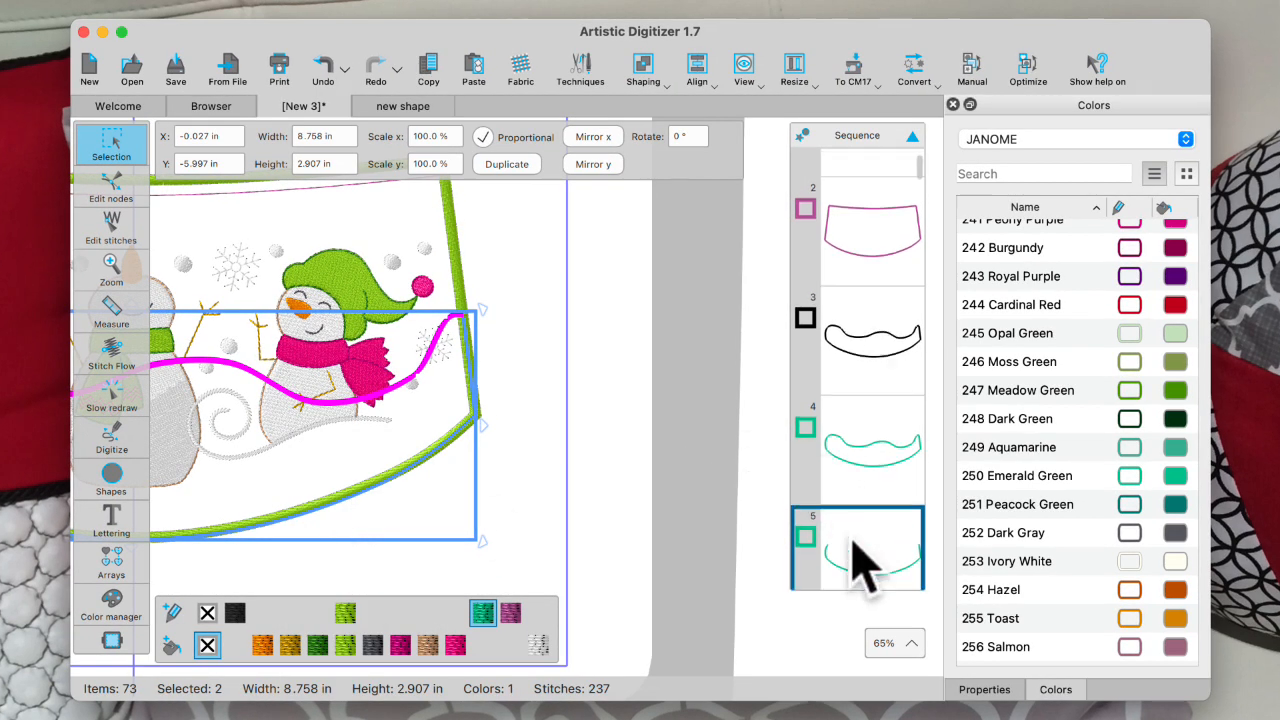
pyautogui.click(860, 310)
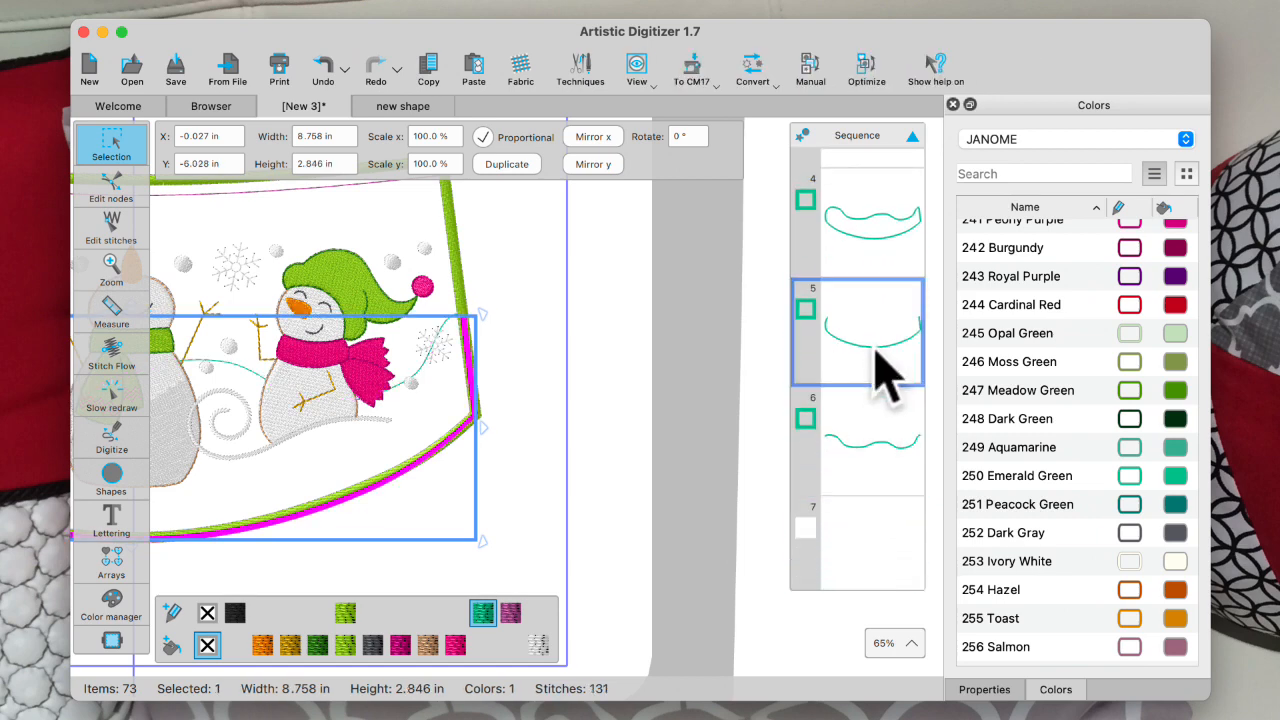
pyautogui.press('Delete')
pyautogui.click(870, 555)
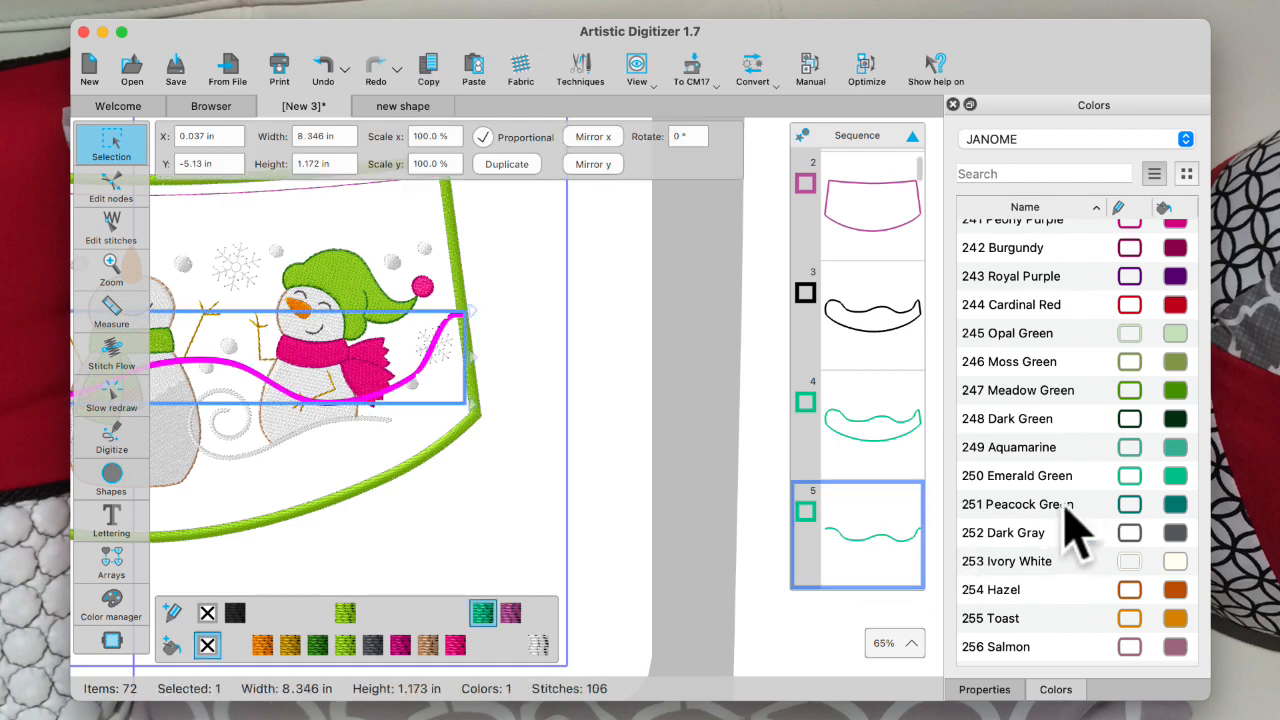
# Recolor the wavy top edge with the JANOME thread 240 Orchid Pink and change its outline stitch type to Satin serial.
pyautogui.scroll(6, 1134, 560)
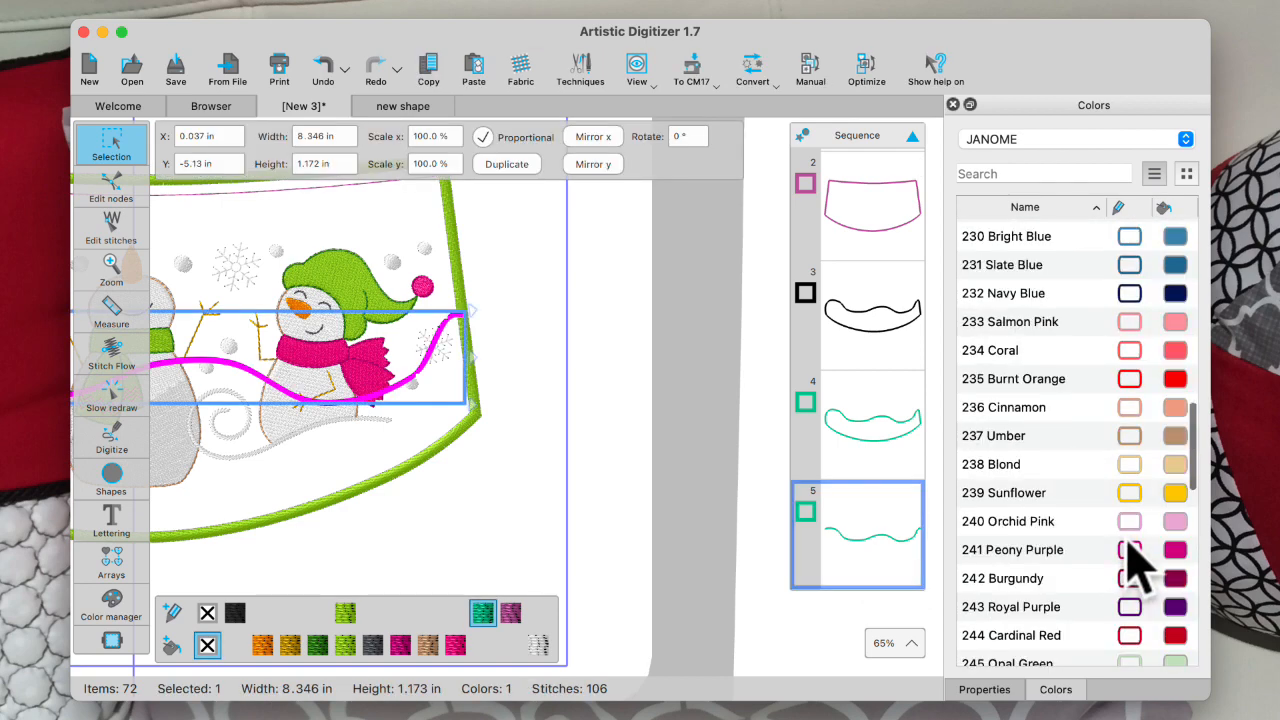
pyautogui.click(1129, 521)
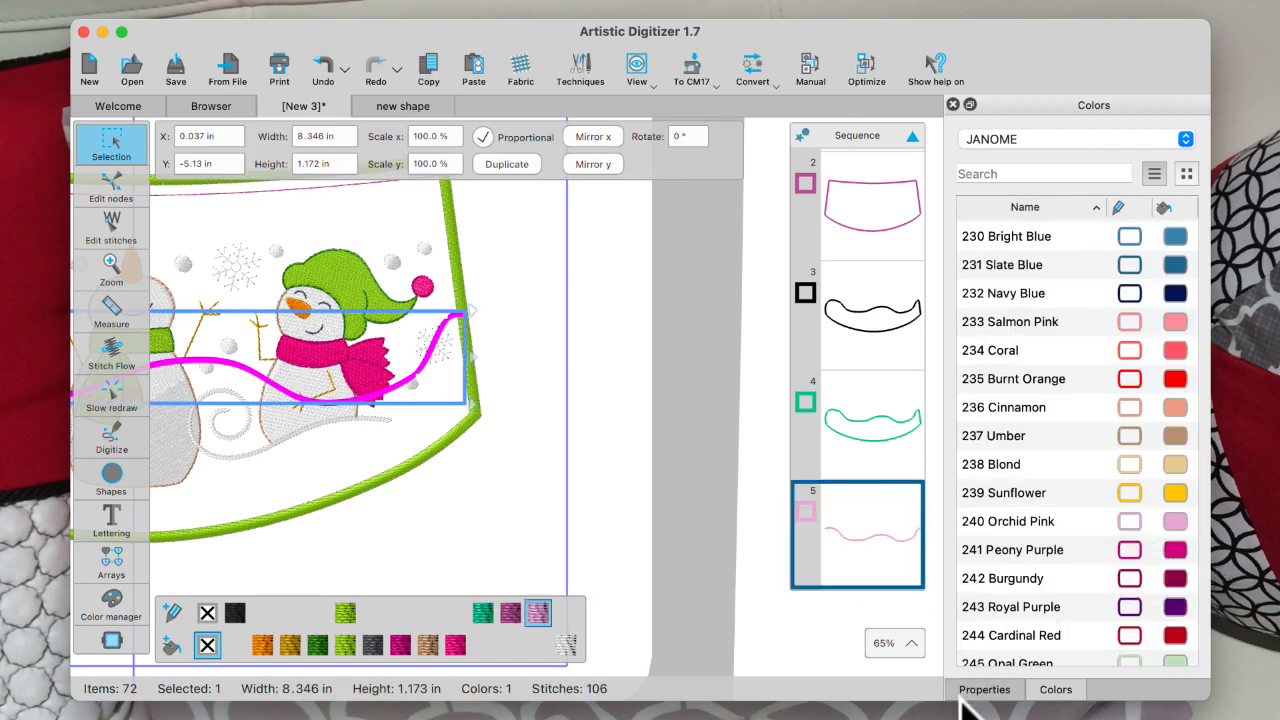
pyautogui.click(1005, 690)
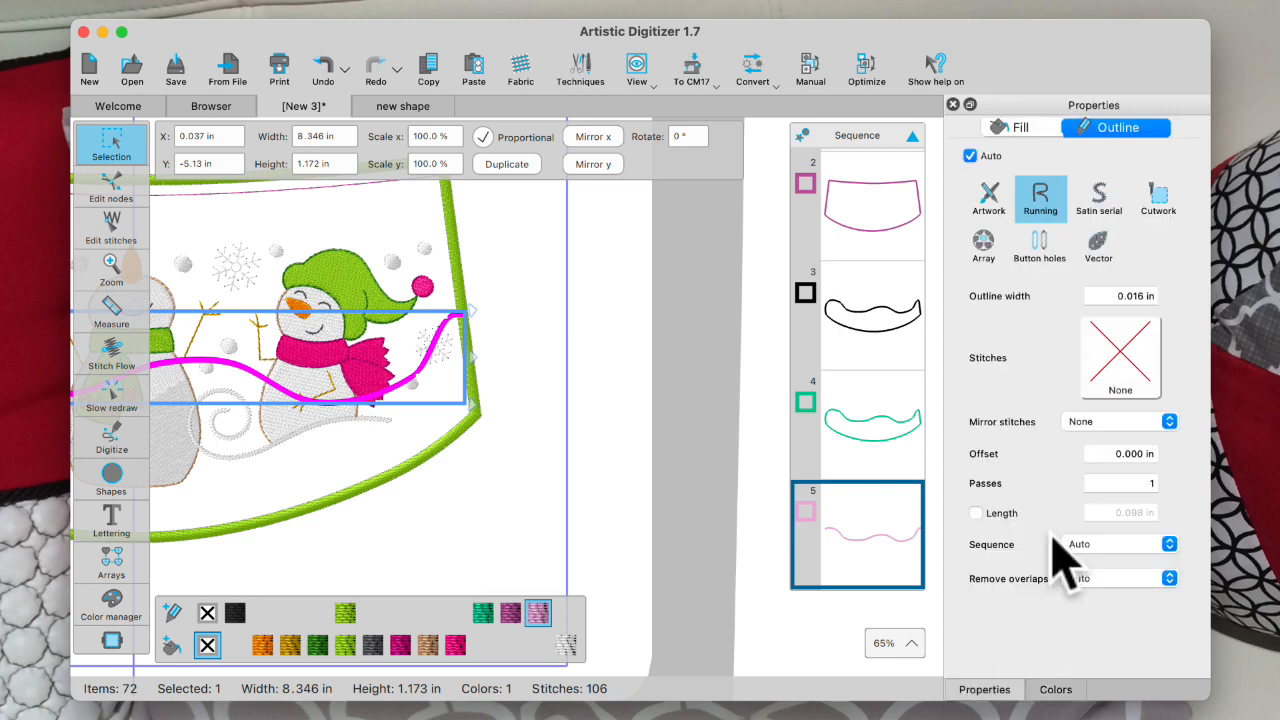
pyautogui.click(1100, 200)
pyautogui.click(1105, 296)
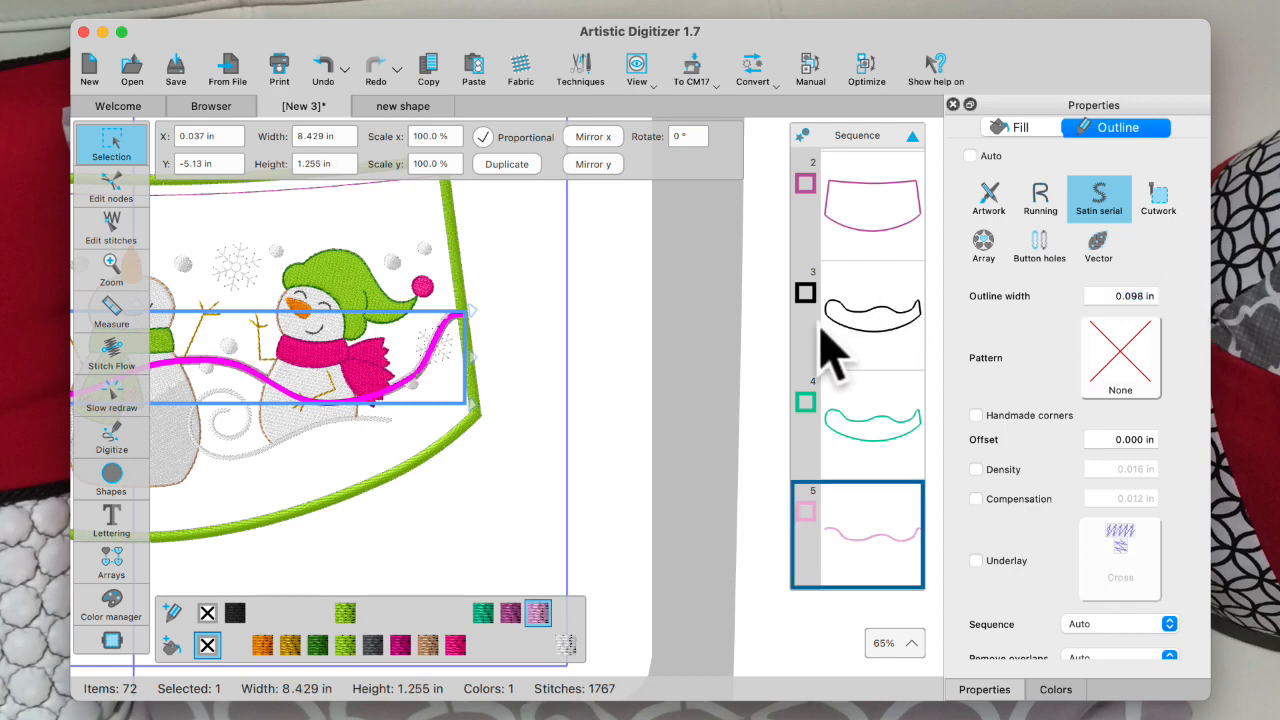
pyautogui.click(623, 378)
pyautogui.hscroll(-10, 395, 495)
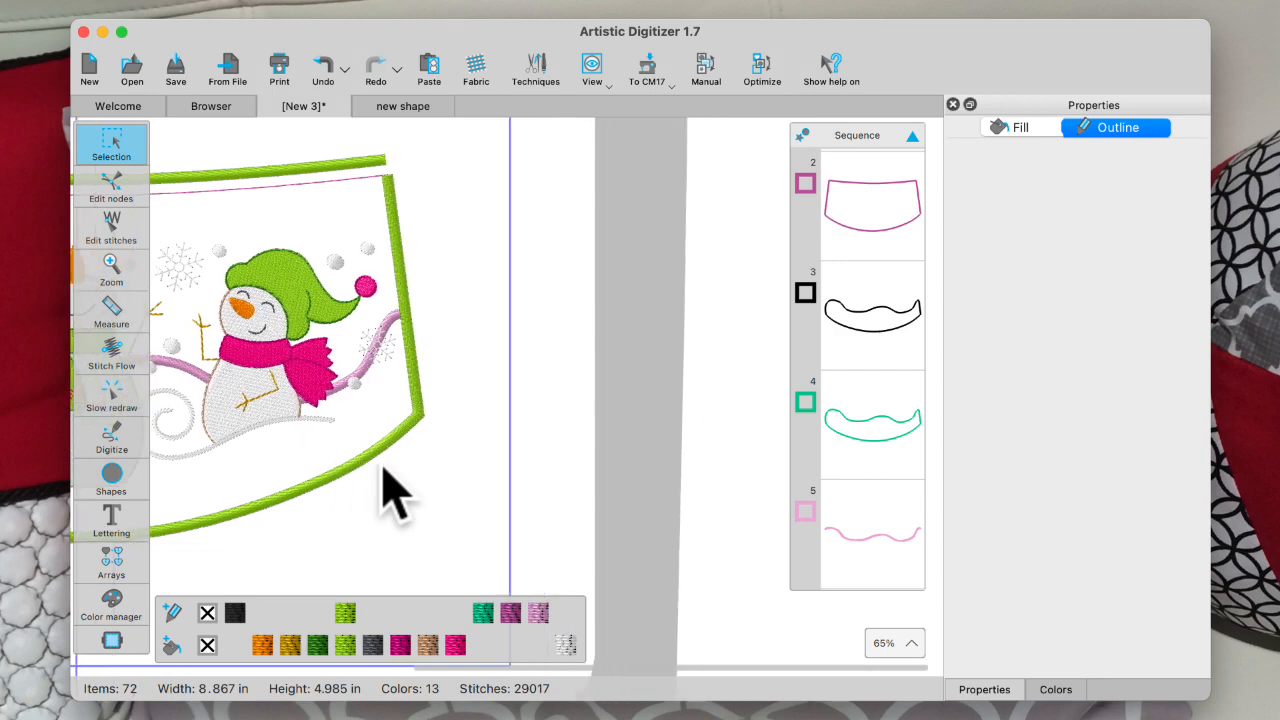
pyautogui.scroll(-3, 400, 490)
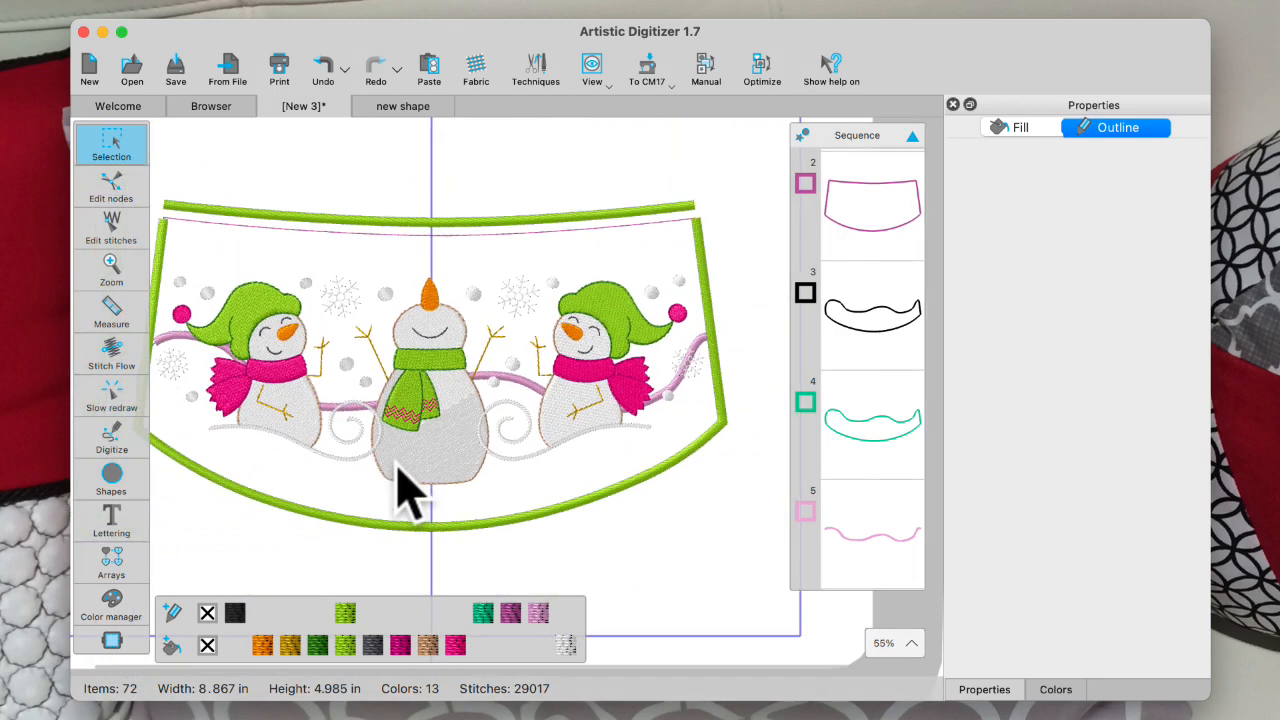
# Try to set Remove overlaps to Always for the Orchid Pink satin edge.
pyautogui.click(862, 327)
pyautogui.click(865, 424)
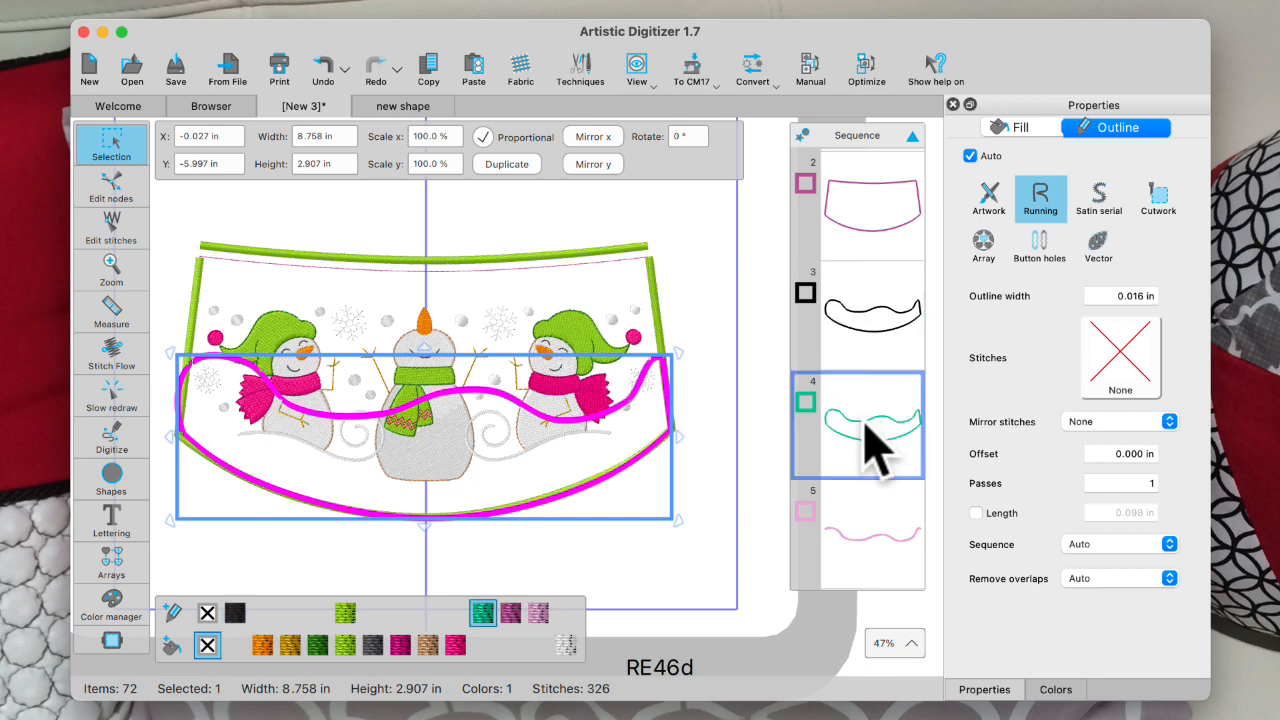
pyautogui.click(884, 535)
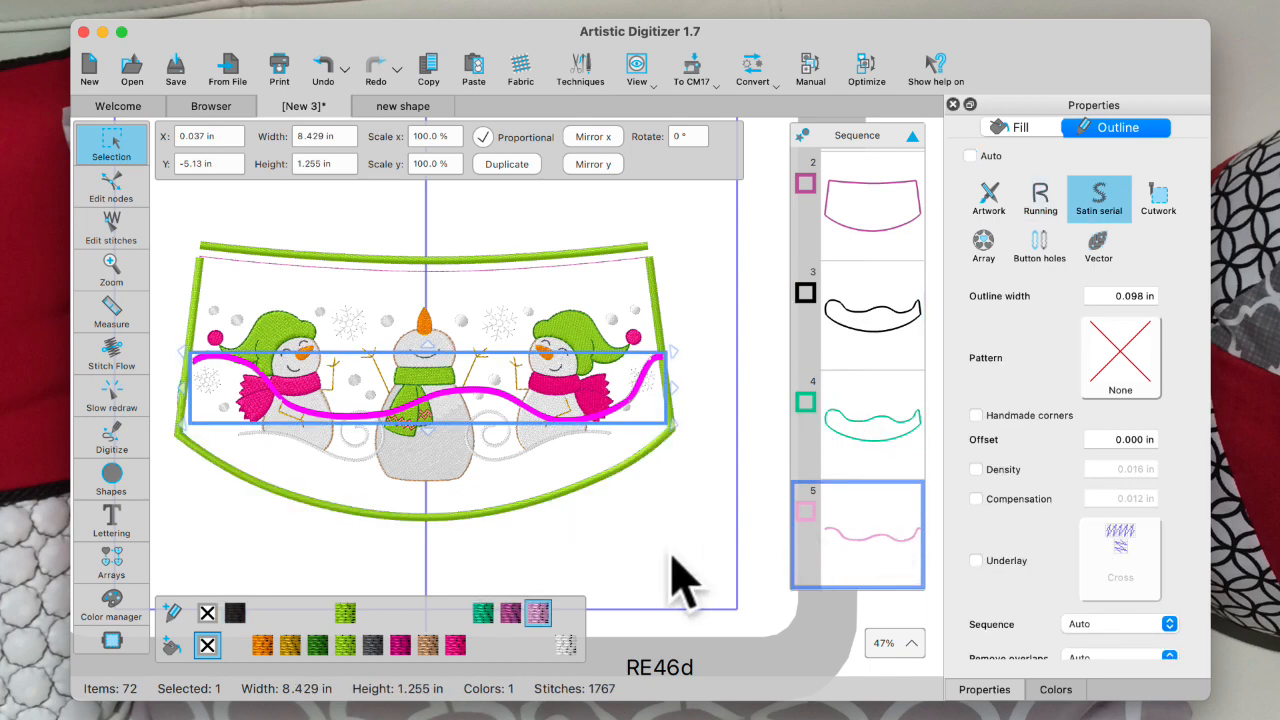
pyautogui.click(652, 578)
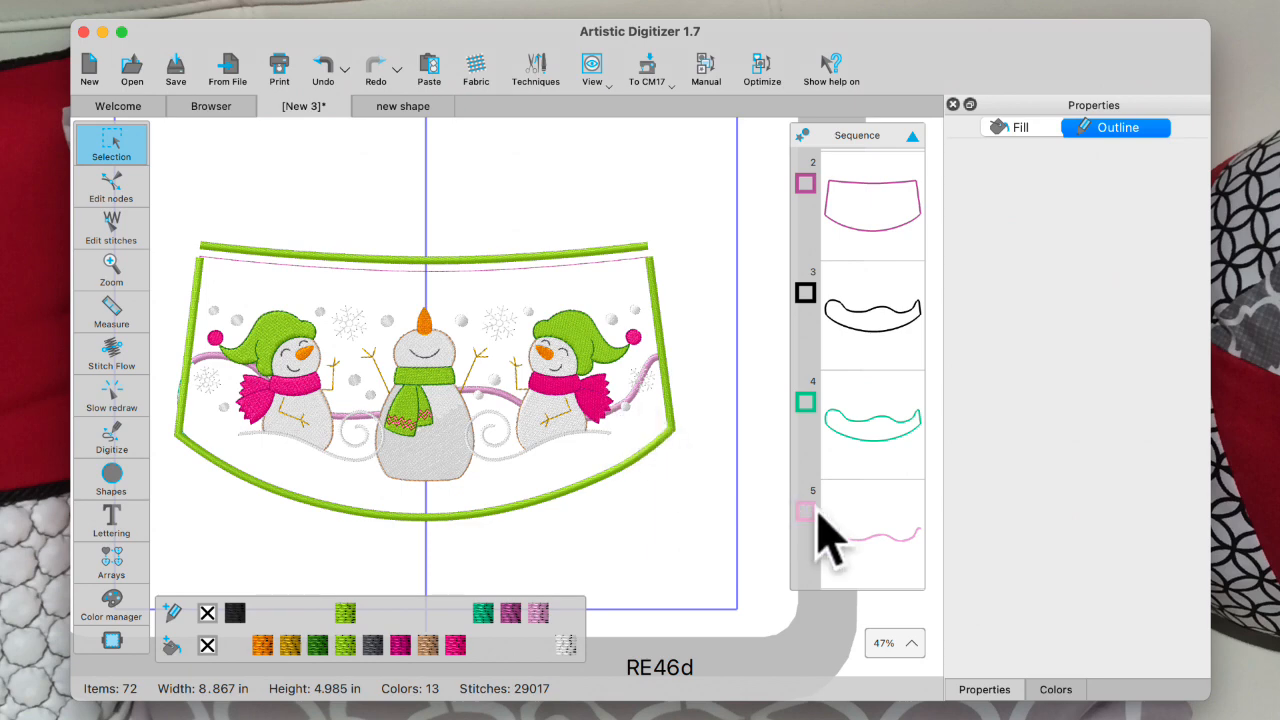
pyautogui.click(882, 565)
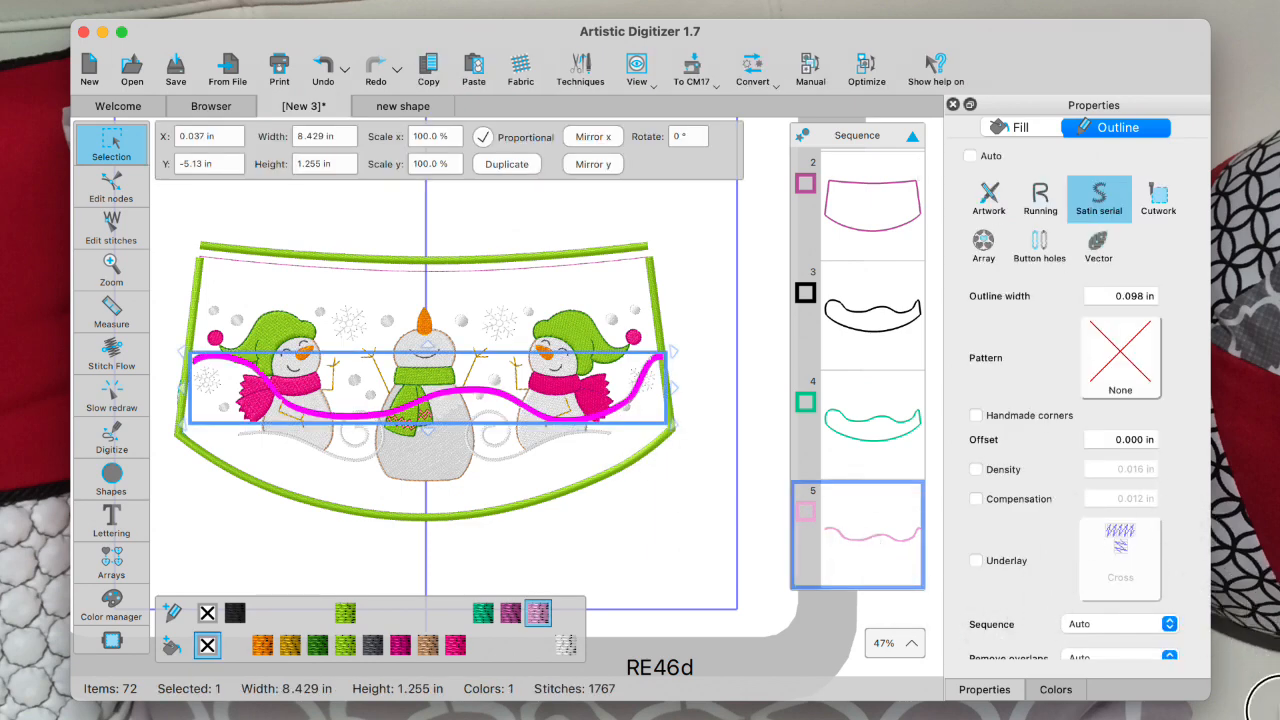
pyautogui.scroll(-1, 1128, 614)
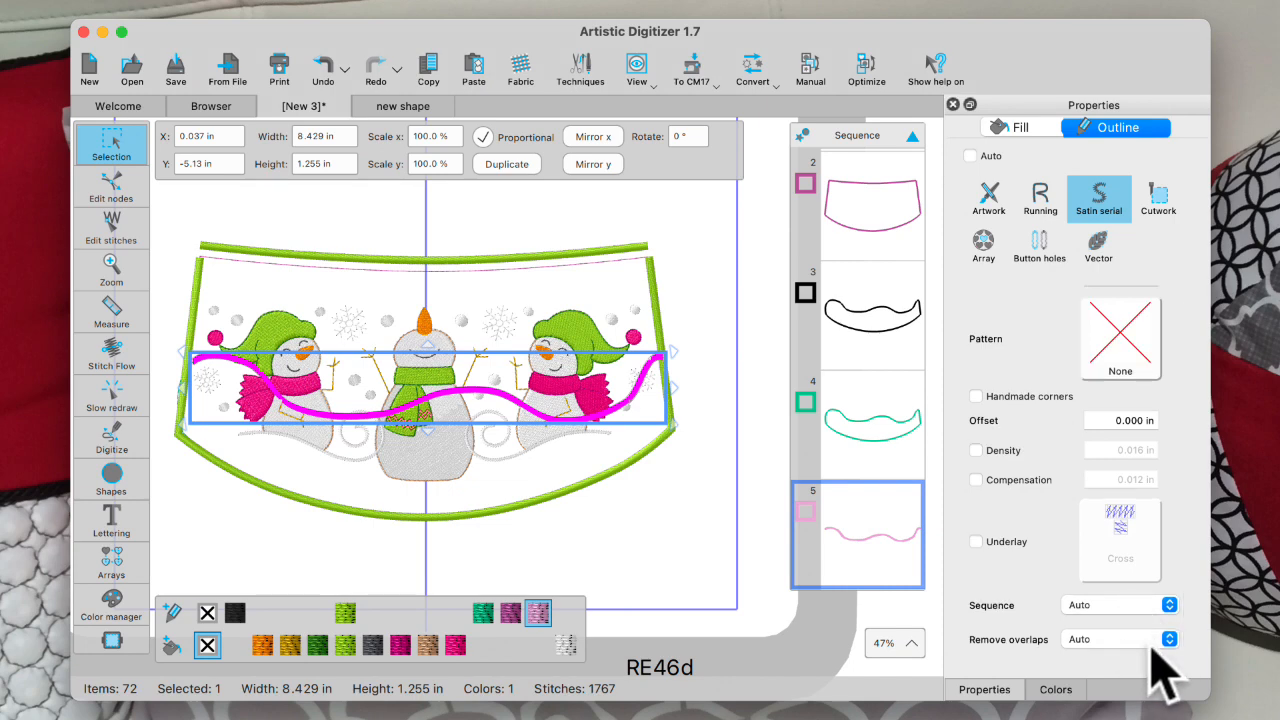
pyautogui.click(1168, 637)
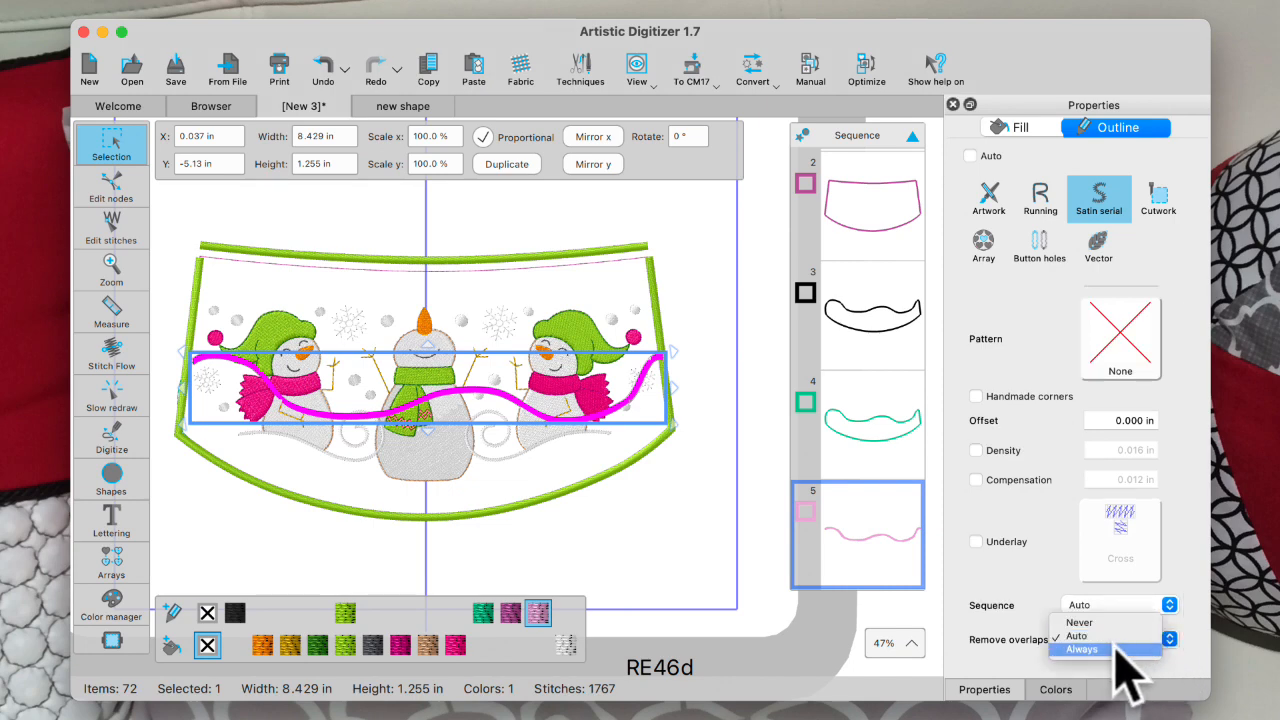
pyautogui.click(1080, 652)
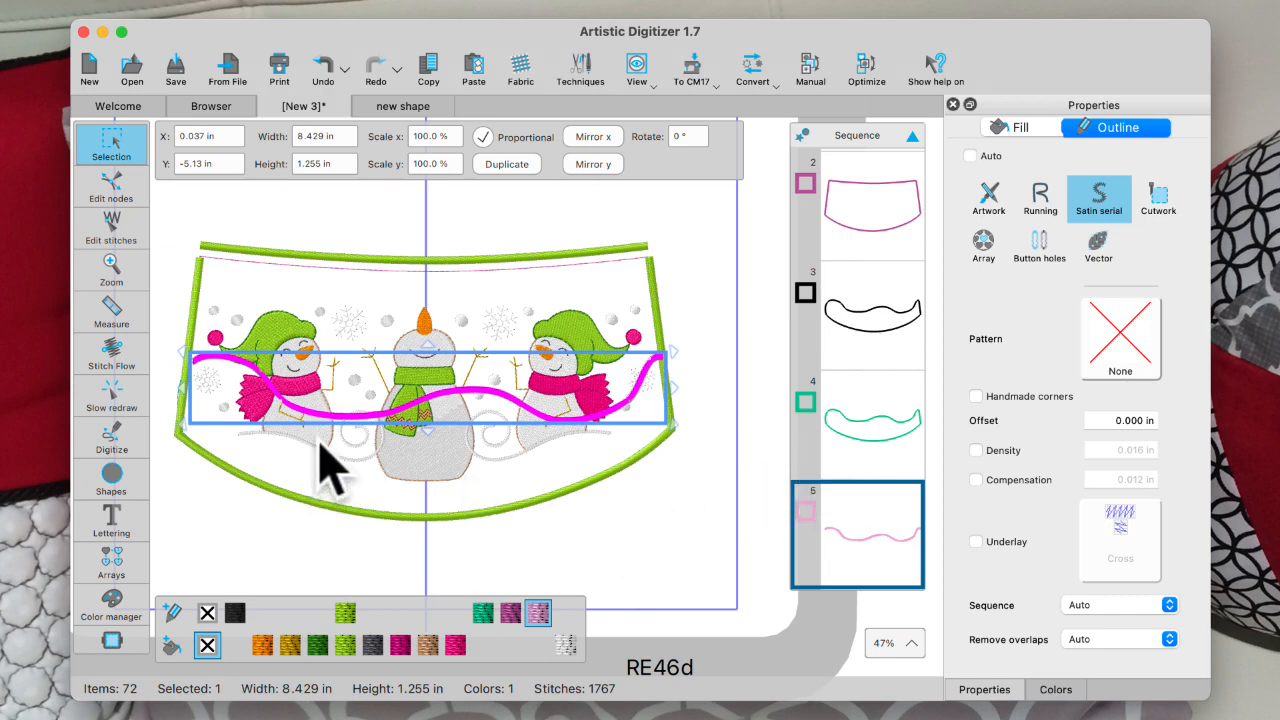
pyautogui.click(248, 534)
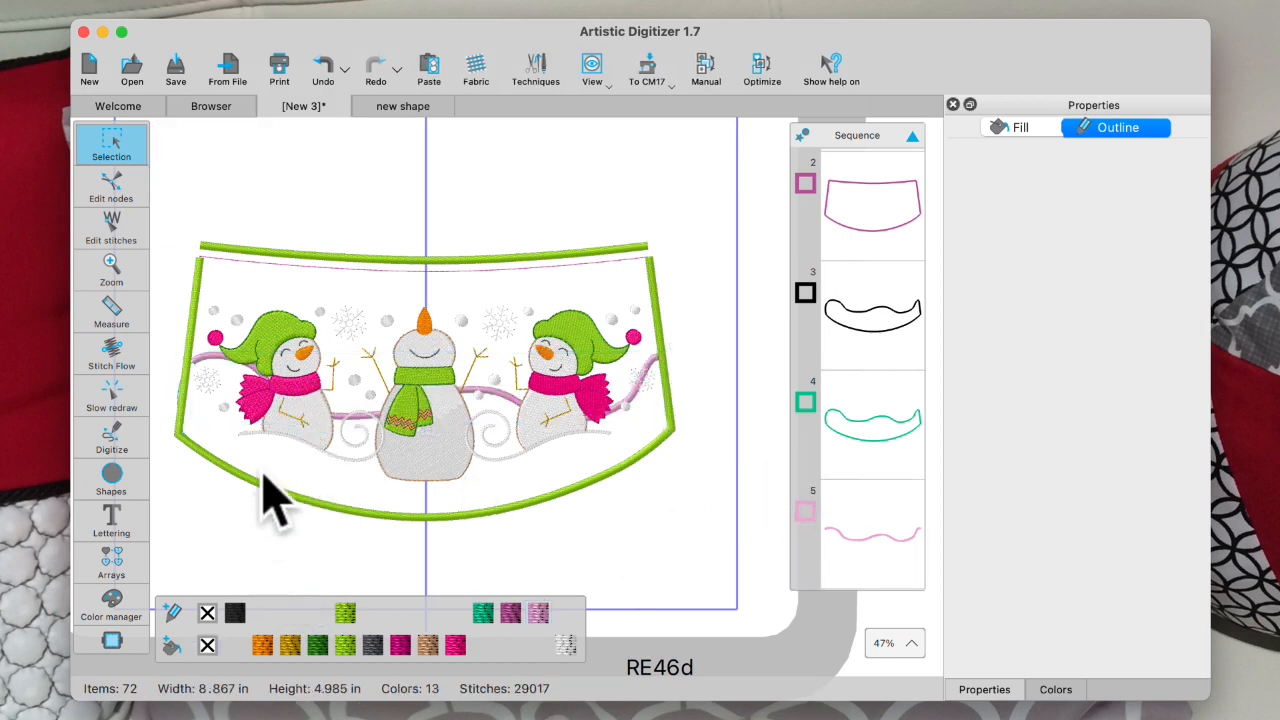
# Set Remove overlaps to Always for the white body fill of the left snowman.
pyautogui.click(318, 425)
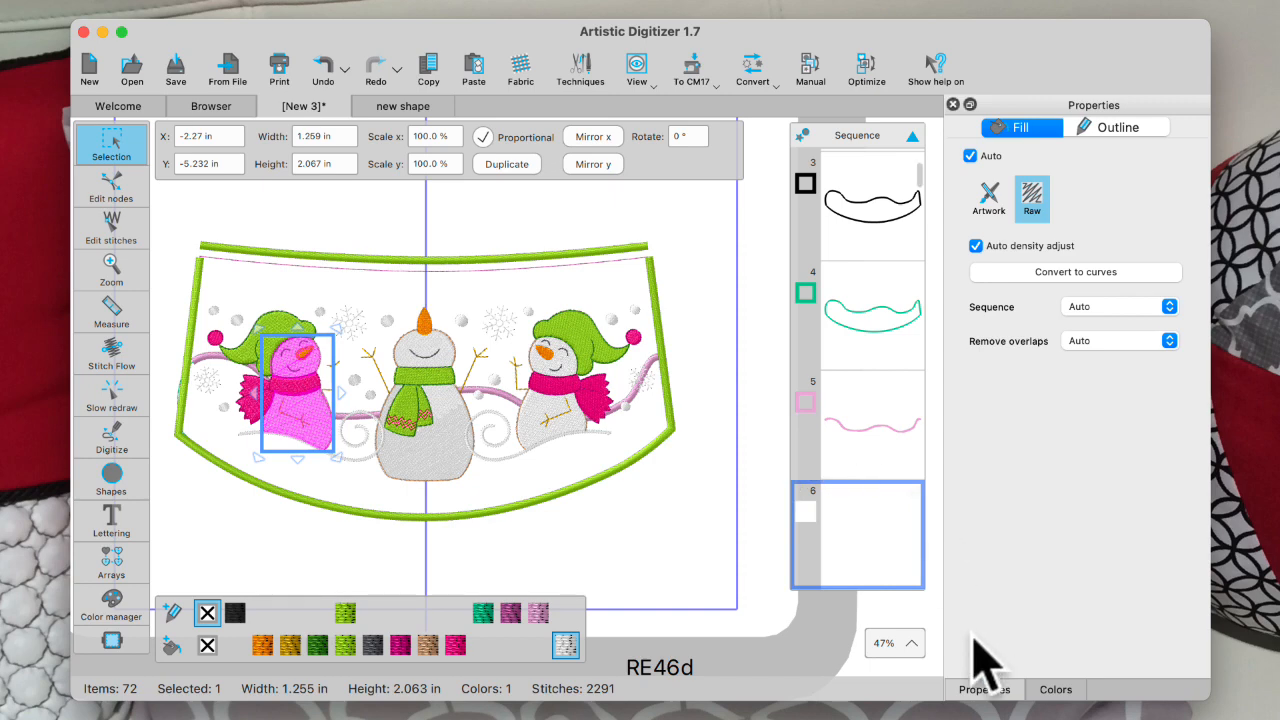
pyautogui.click(1169, 341)
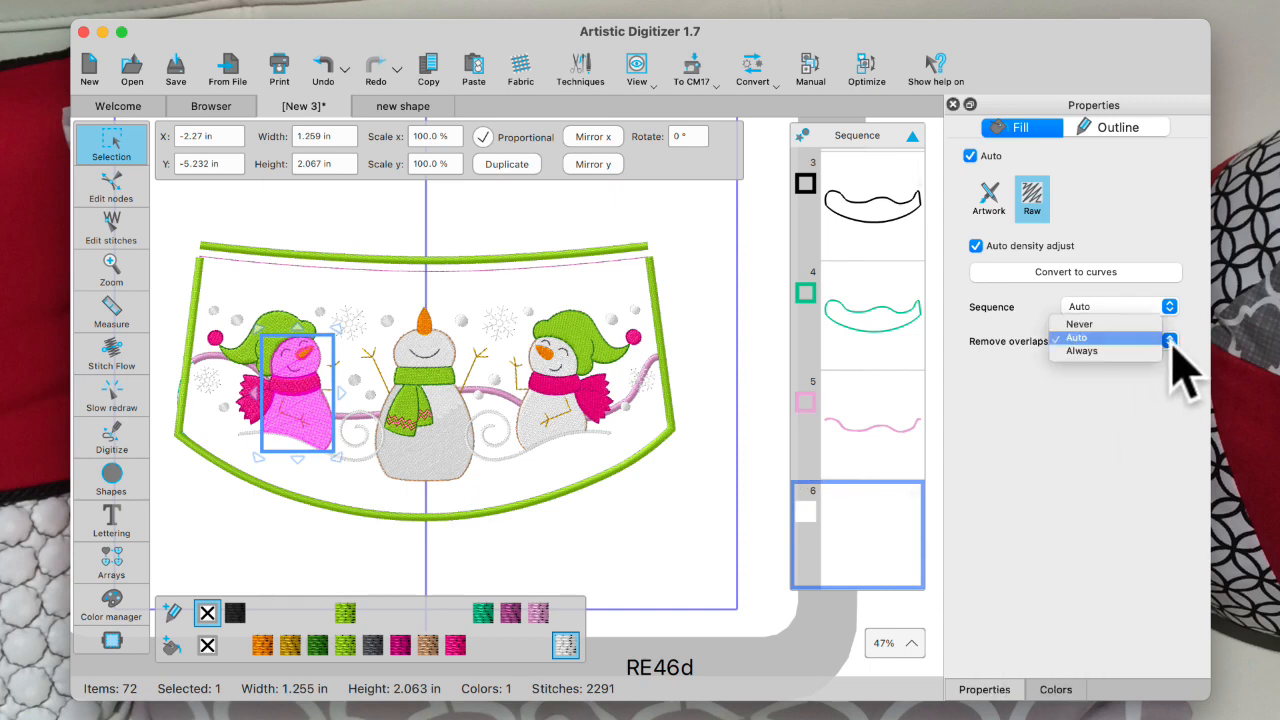
pyautogui.click(1097, 352)
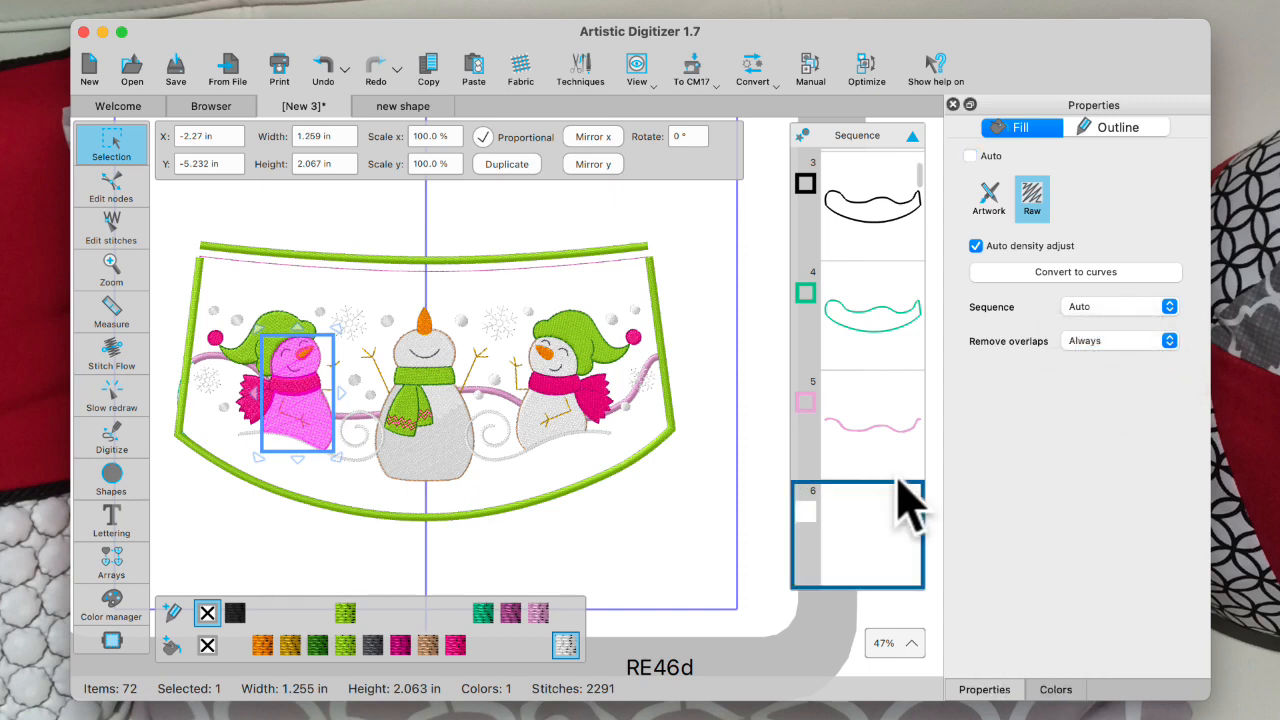
pyautogui.click(698, 515)
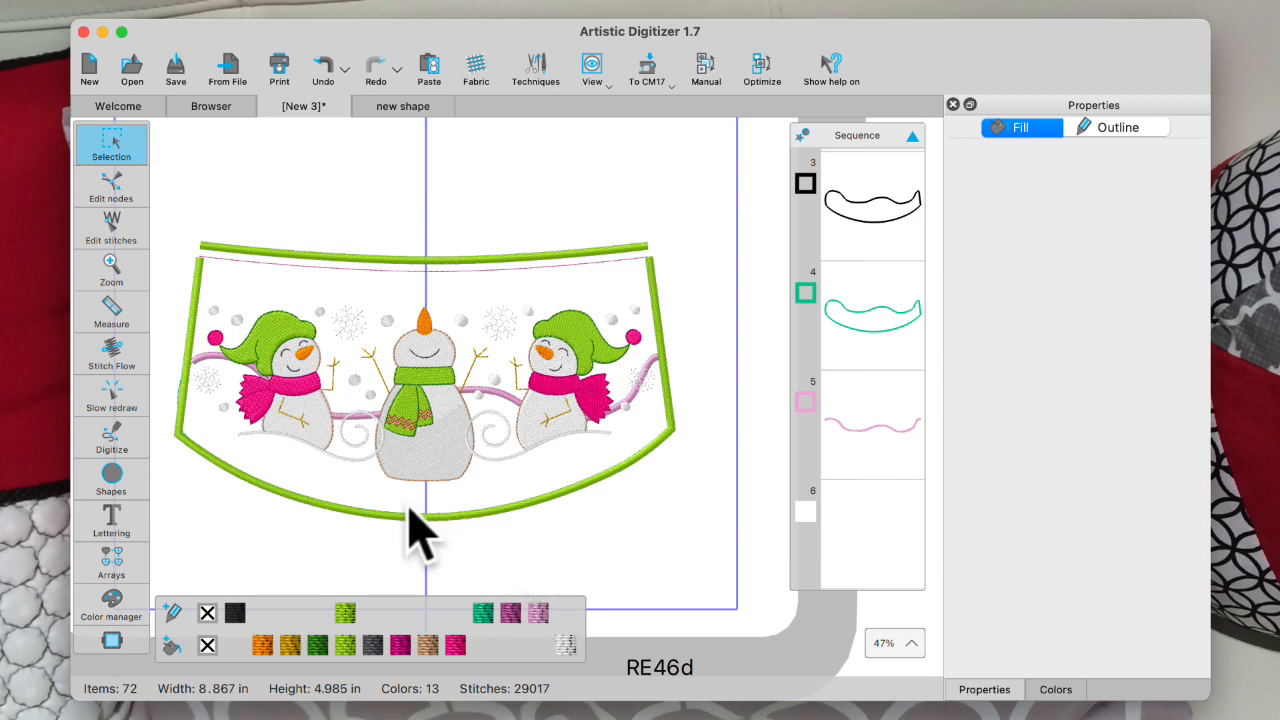
# Retry applying the Always overlap removal to the wavy satin edge running behind the snowmen.
pyautogui.scroll(5, 290, 465)
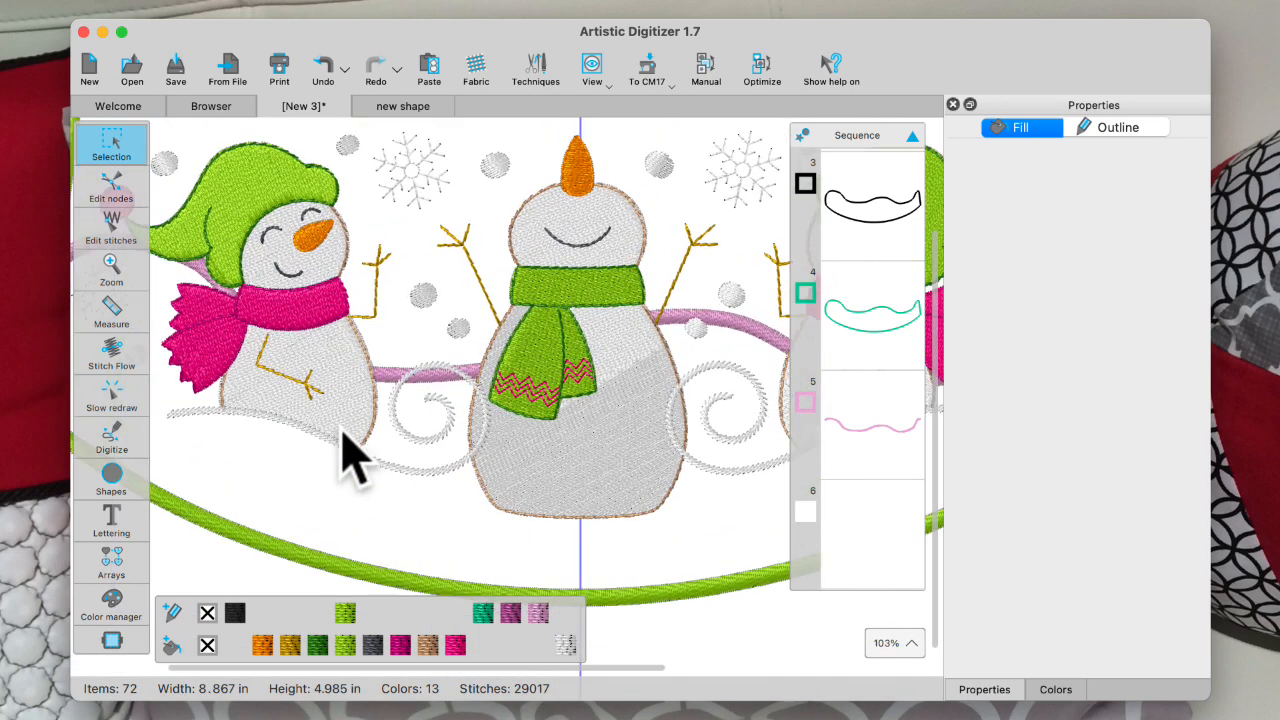
pyautogui.click(387, 372)
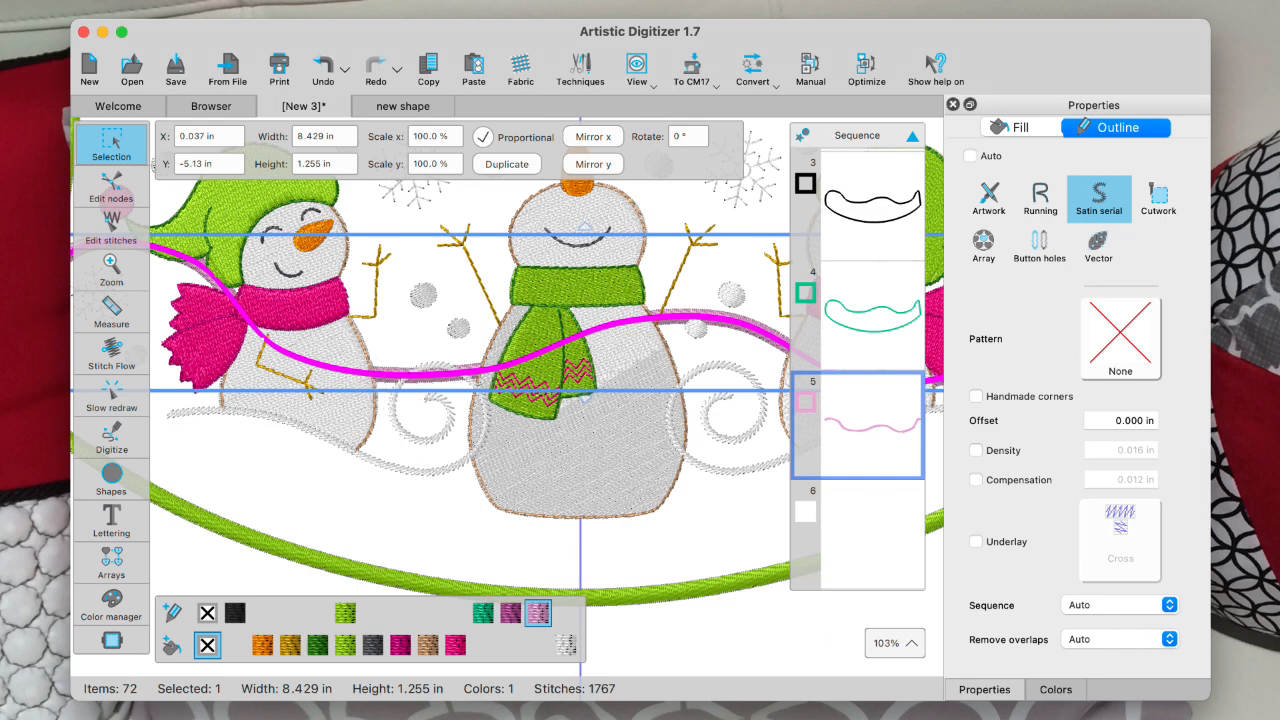
pyautogui.click(1170, 639)
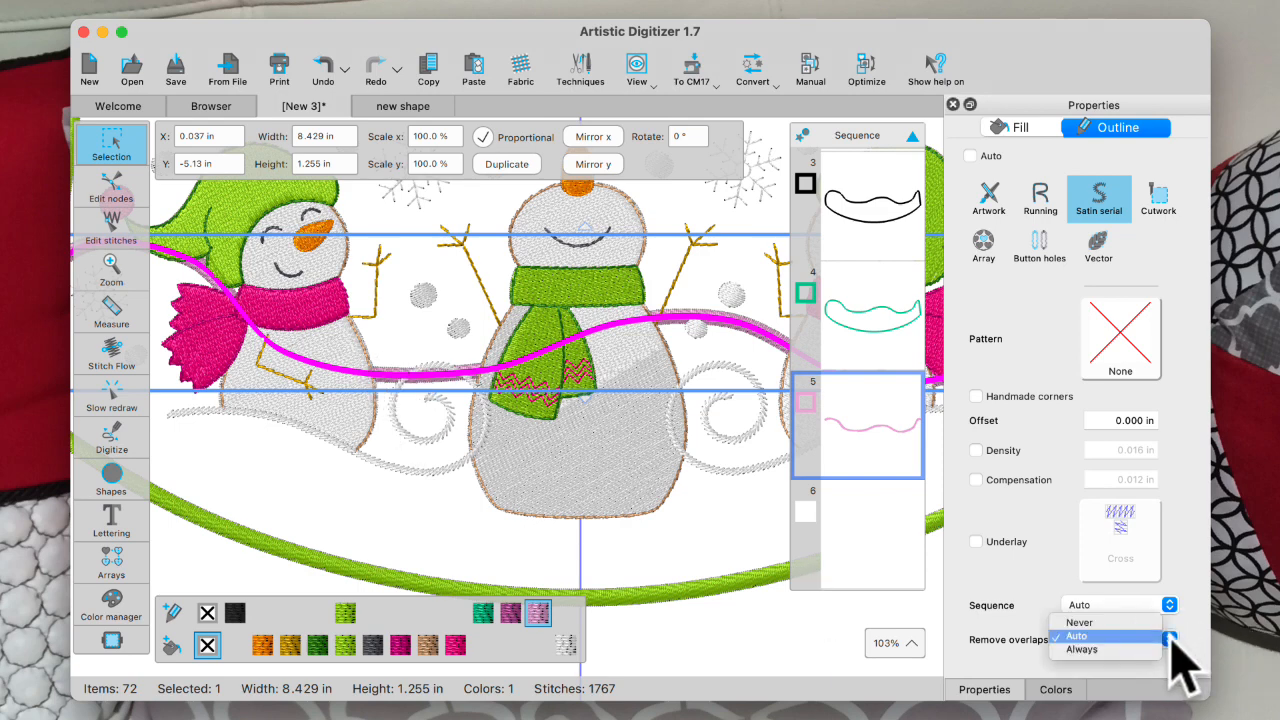
pyautogui.click(1080, 640)
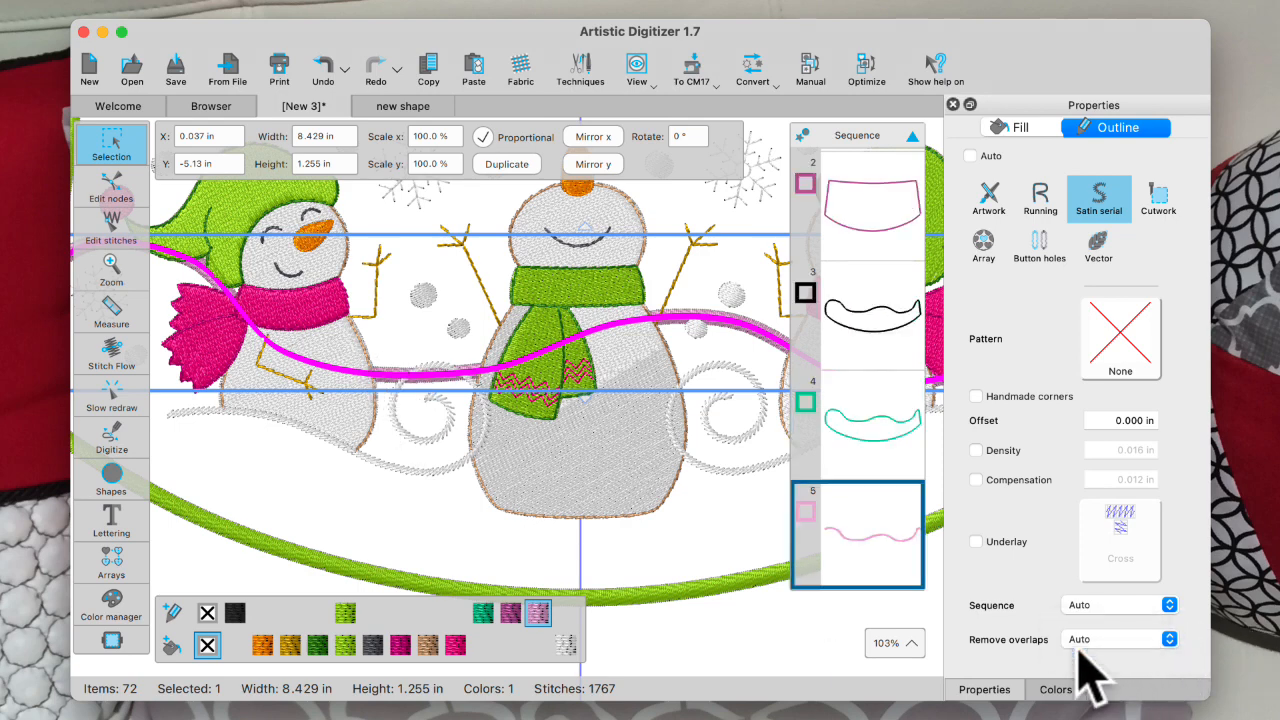
# Set Remove overlaps to Always for the white body fill of the middle snowman.
pyautogui.click(670, 512)
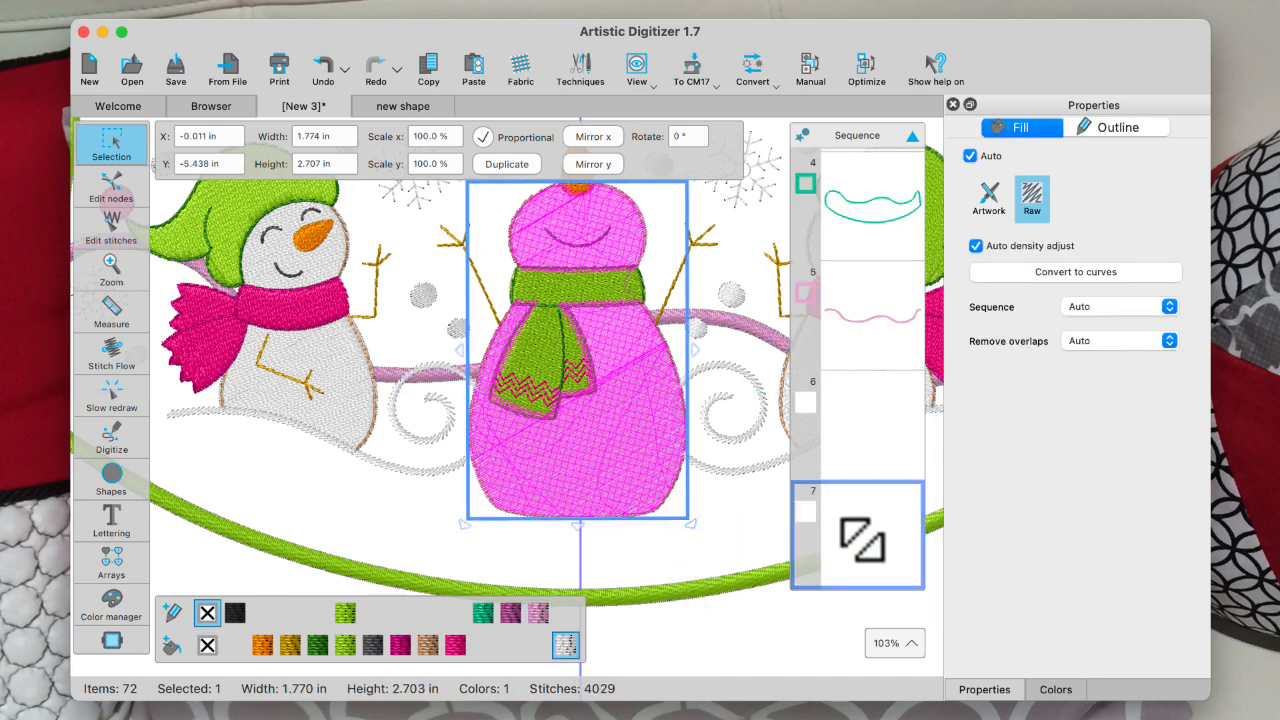
pyautogui.click(1168, 341)
pyautogui.click(1090, 351)
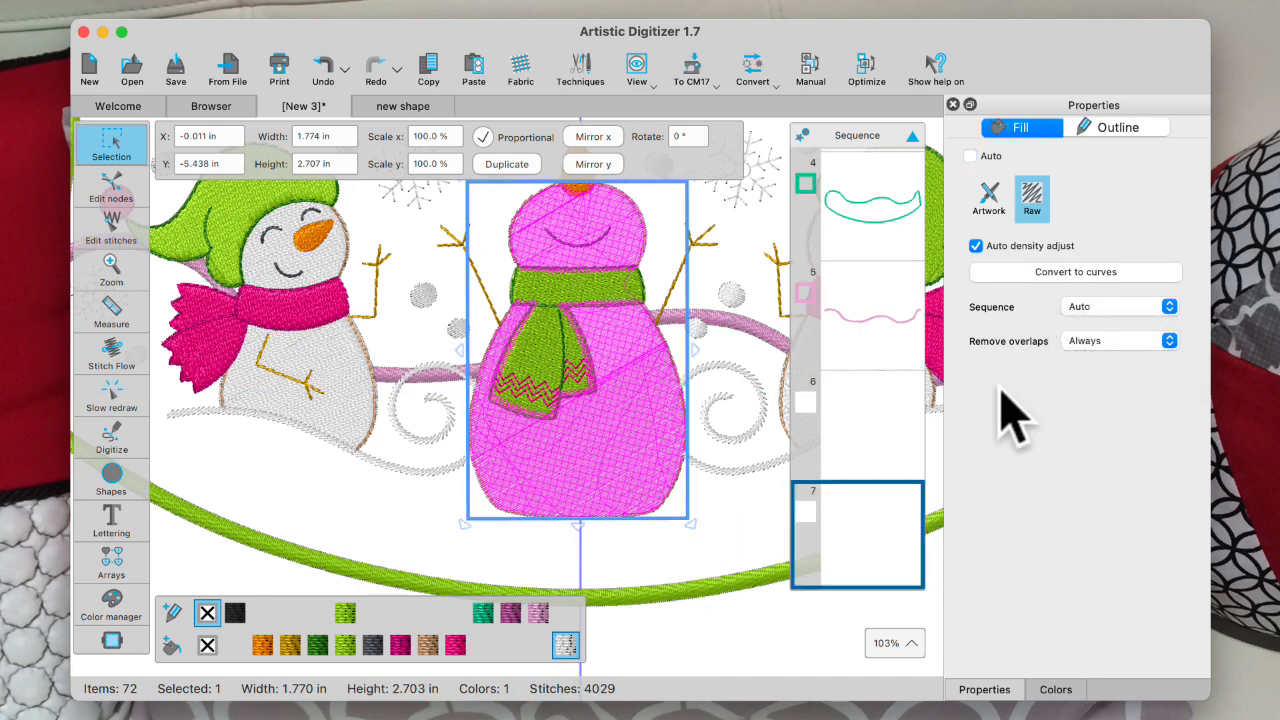
pyautogui.click(722, 560)
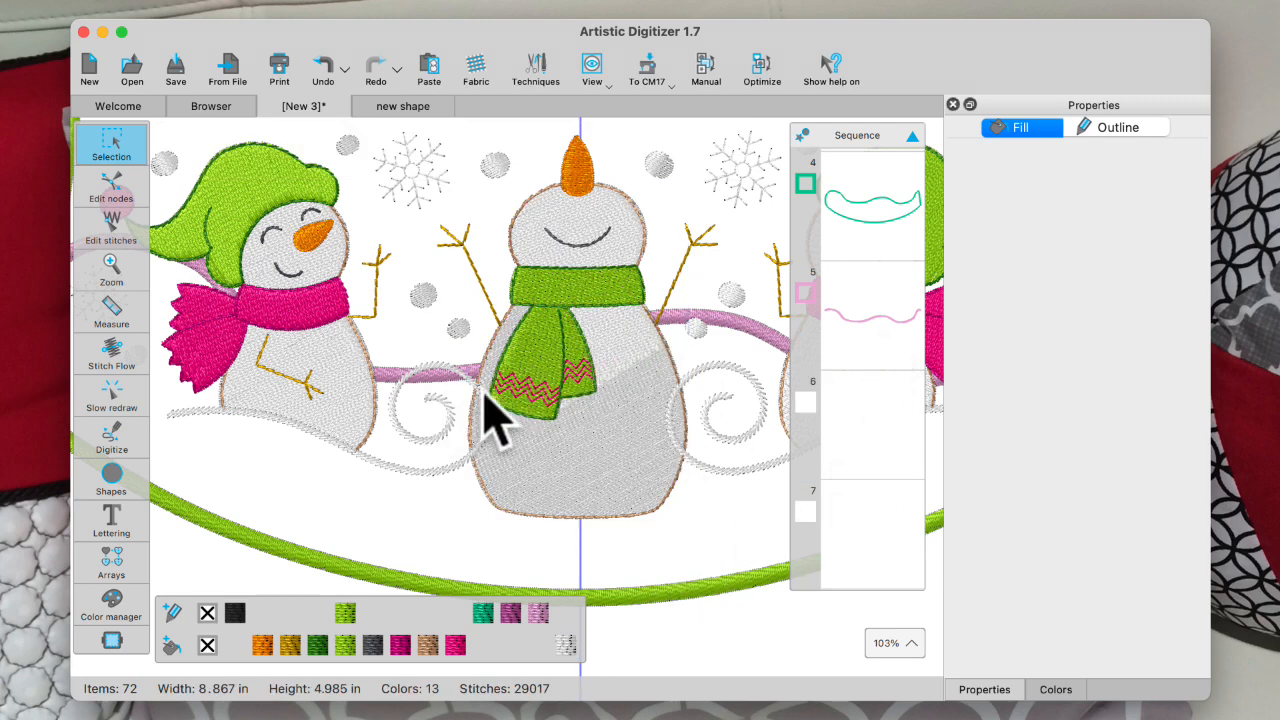
pyautogui.scroll(-2, 350, 448)
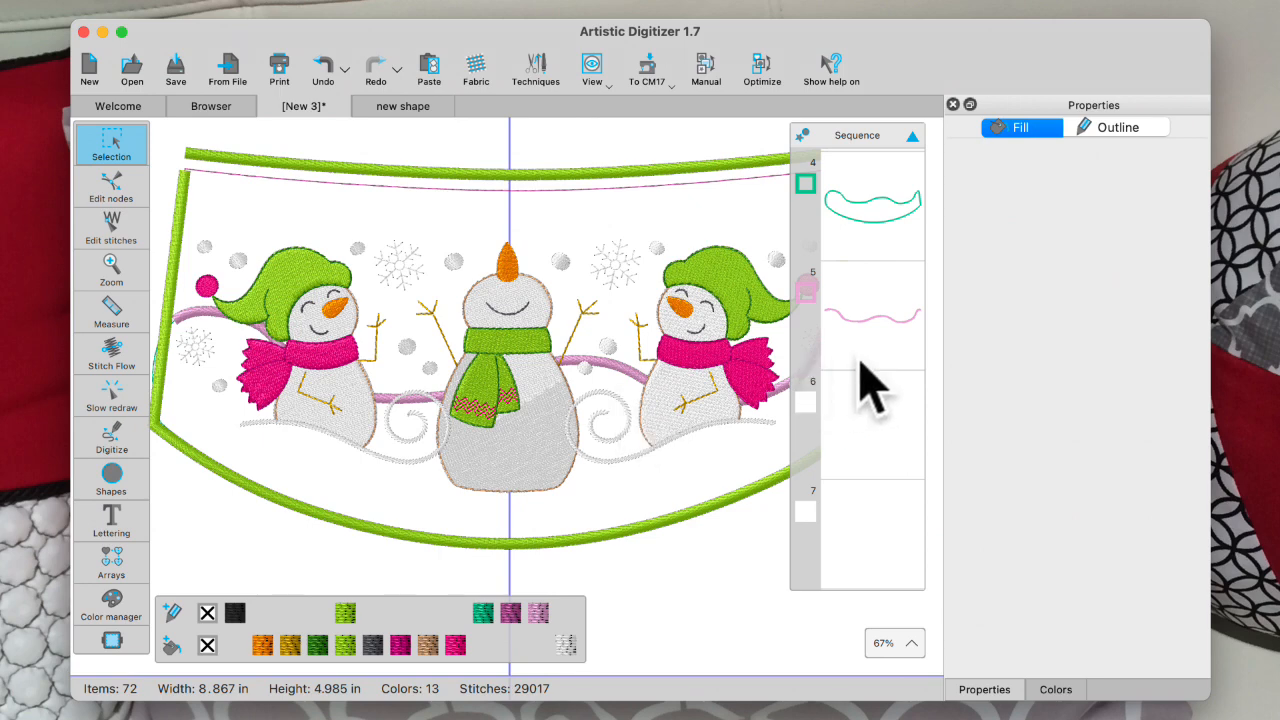
# Select all the elements of the left snowman together and set their Remove overlaps option to Always.
pyautogui.click(886, 342)
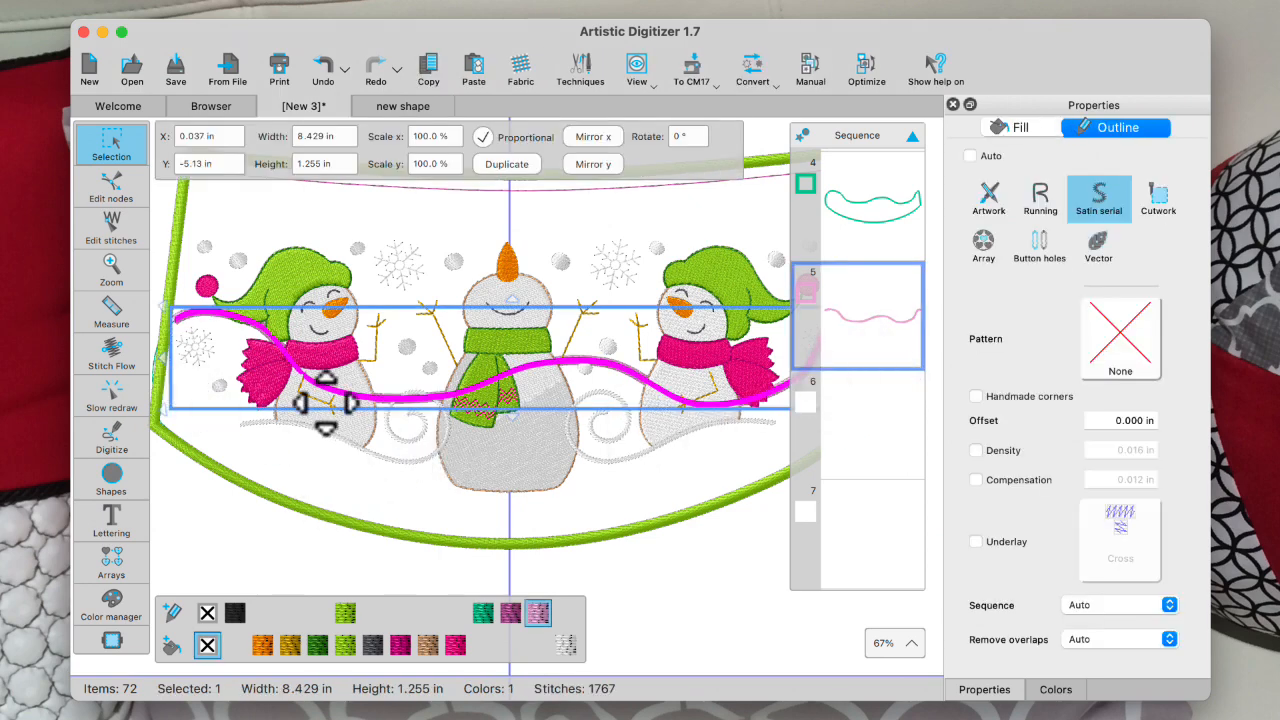
pyautogui.scroll(3, 318, 425)
pyautogui.scroll(3, 318, 425)
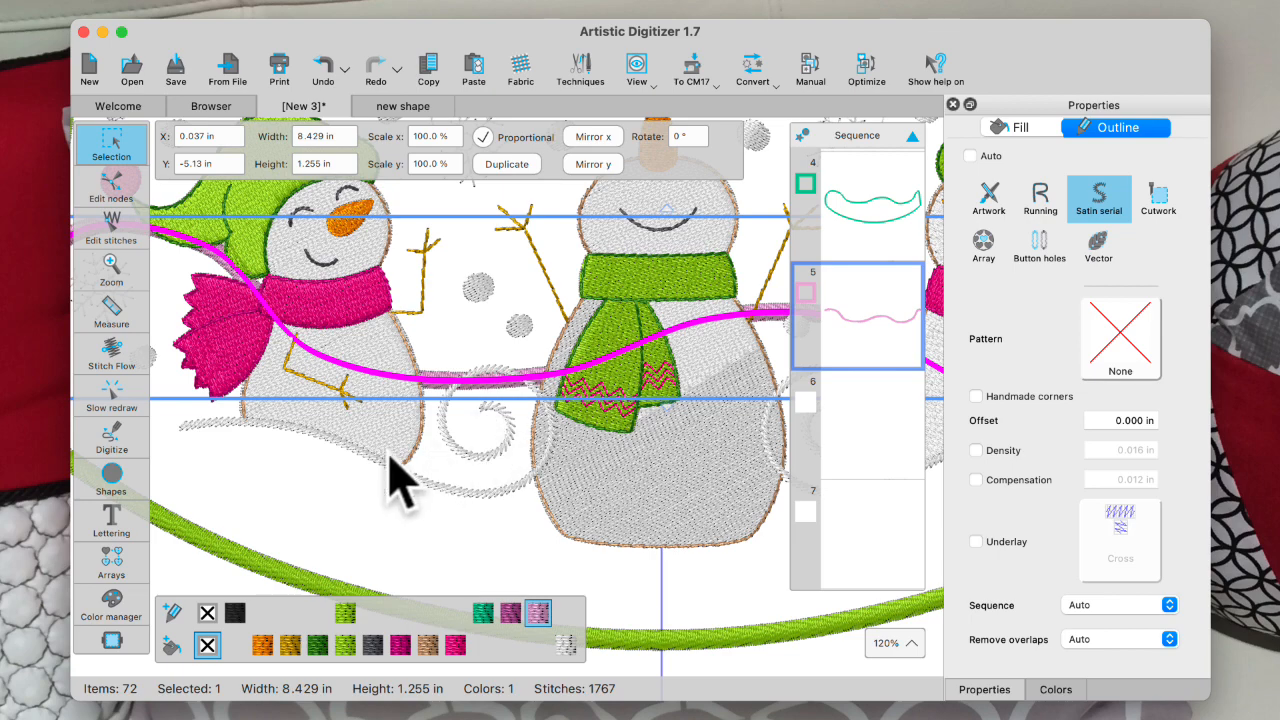
pyautogui.scroll(-5, 390, 455)
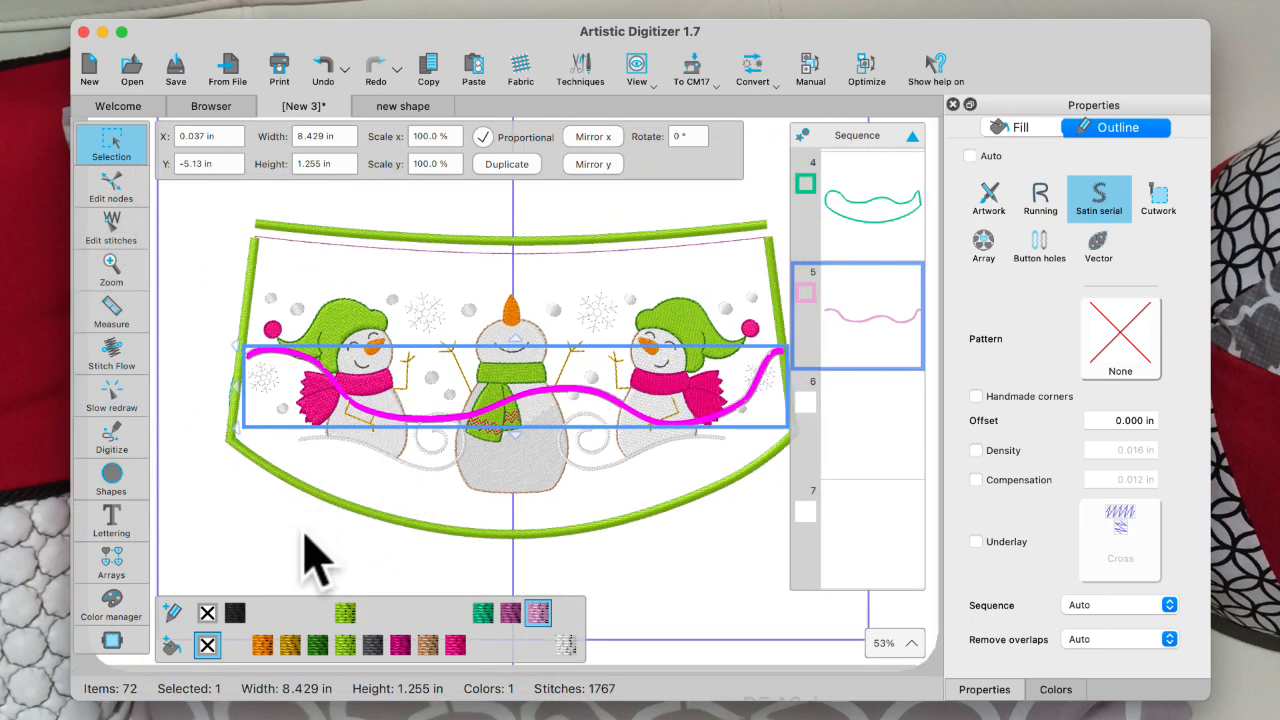
pyautogui.click(301, 524)
pyautogui.moveTo(266, 275); pyautogui.dragTo(437, 523)
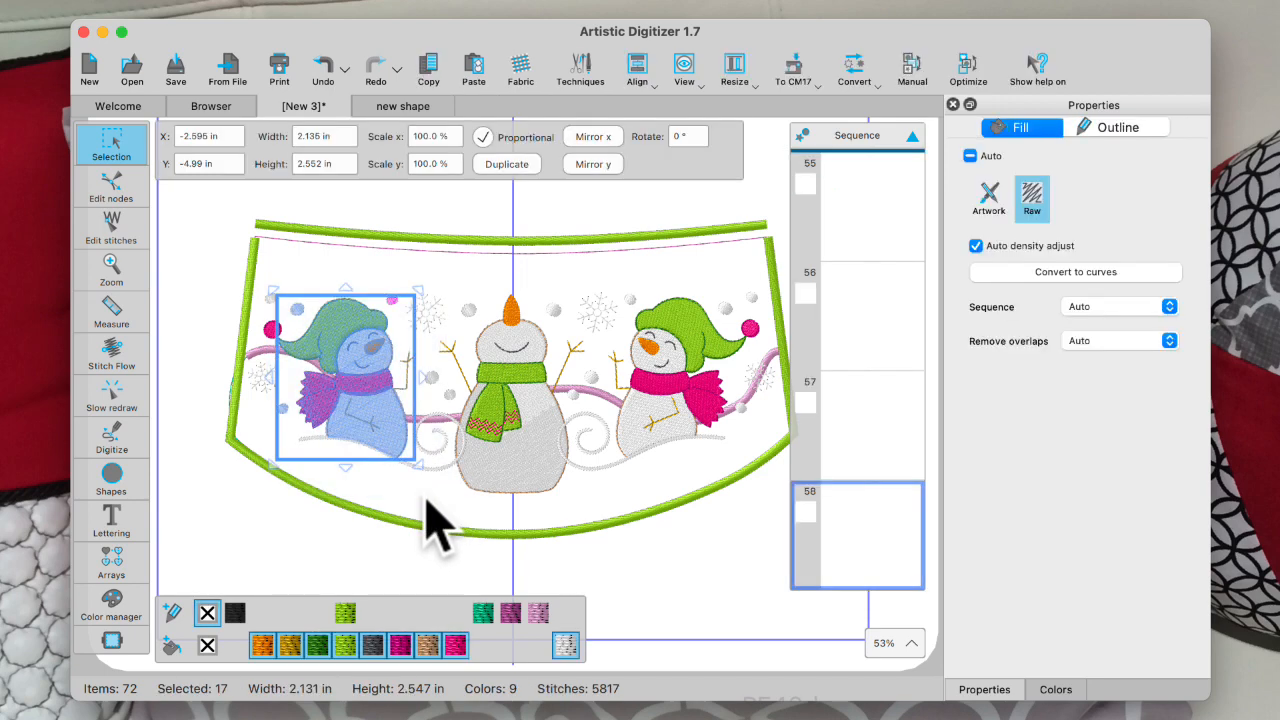
pyautogui.click(1166, 341)
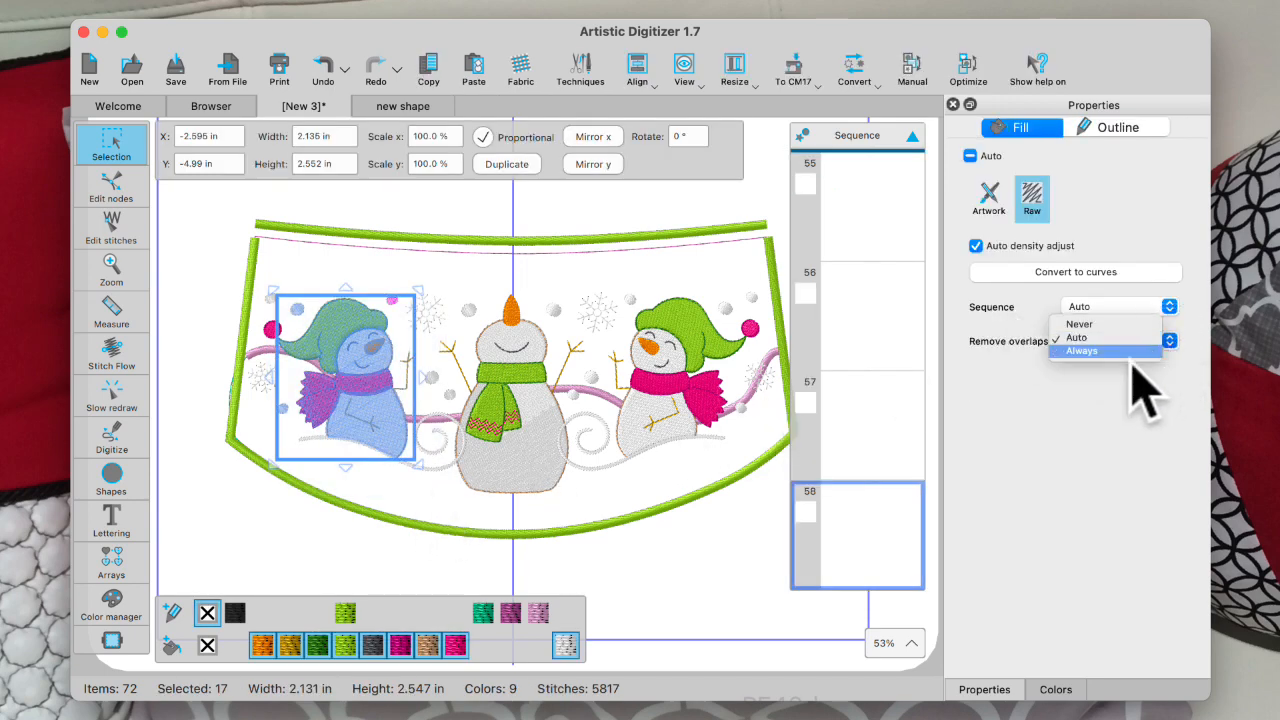
pyautogui.click(1105, 353)
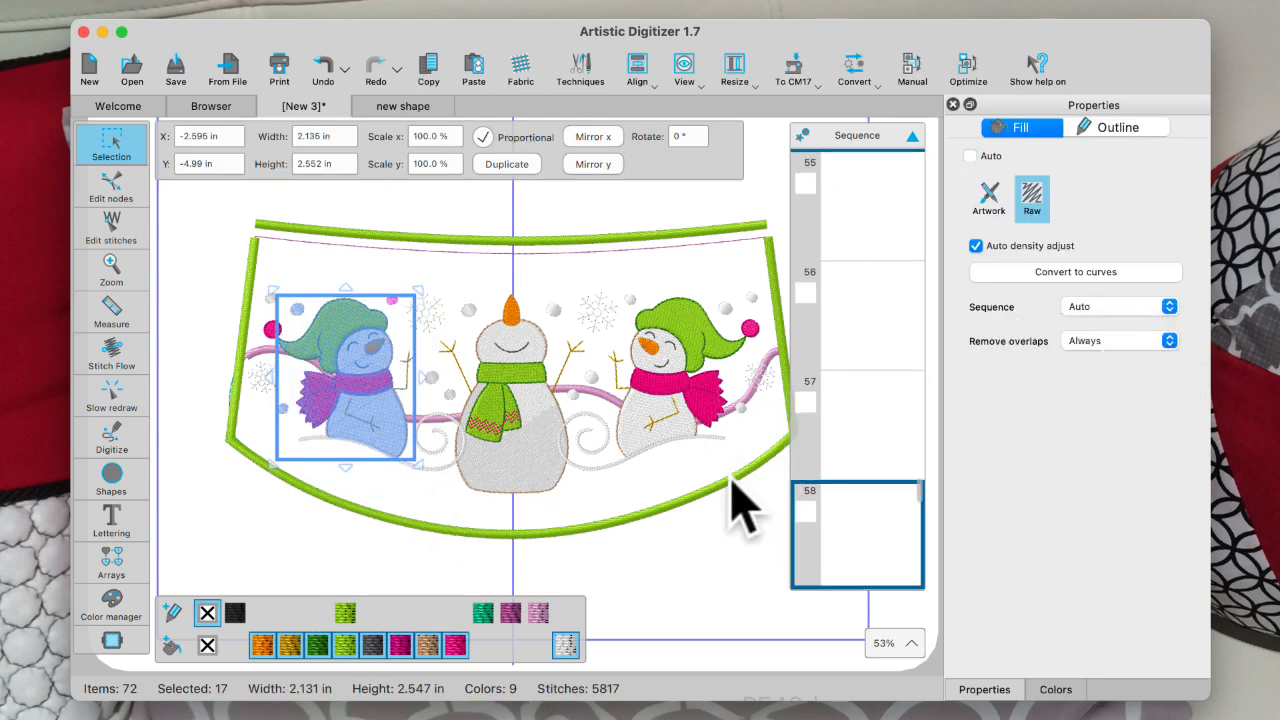
pyautogui.click(720, 540)
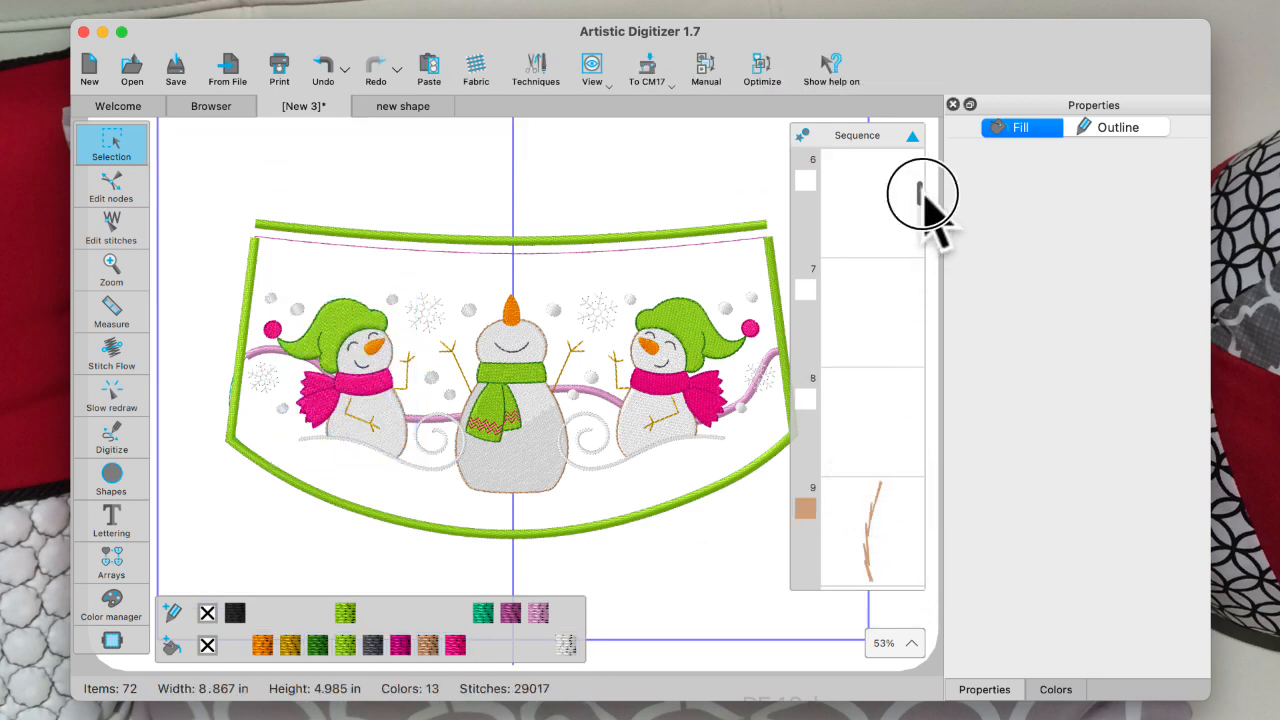
# Try once more to set Remove overlaps to Always for the Orchid Pink wavy edge and inspect where it passes behind the snowmen.
pyautogui.click(914, 150)
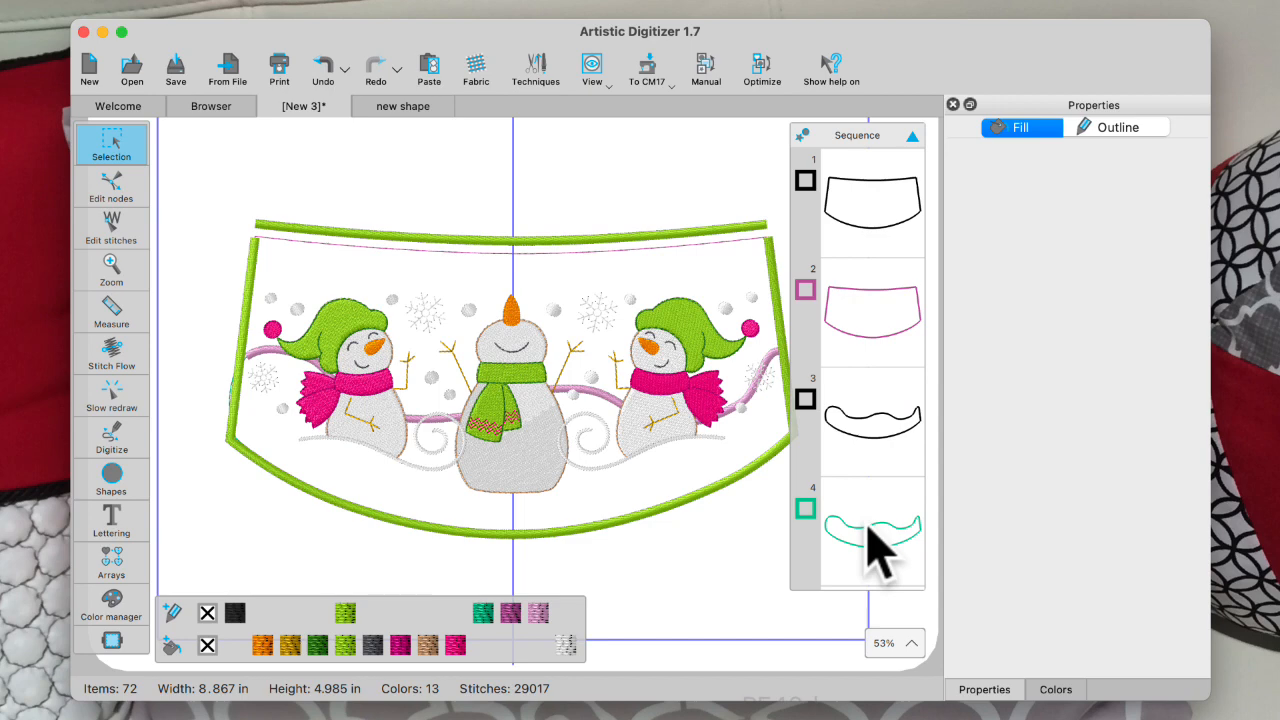
pyautogui.scroll(-5, 873, 548)
pyautogui.click(869, 368)
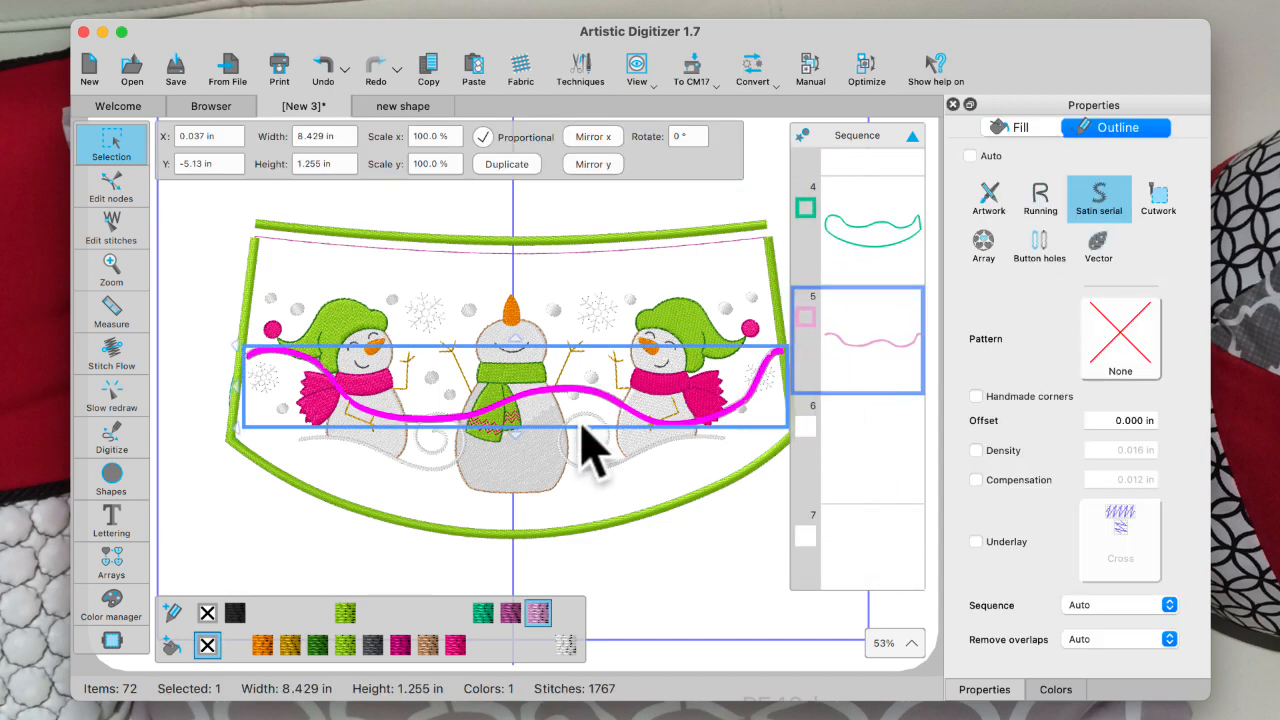
pyautogui.click(1168, 640)
pyautogui.click(1124, 653)
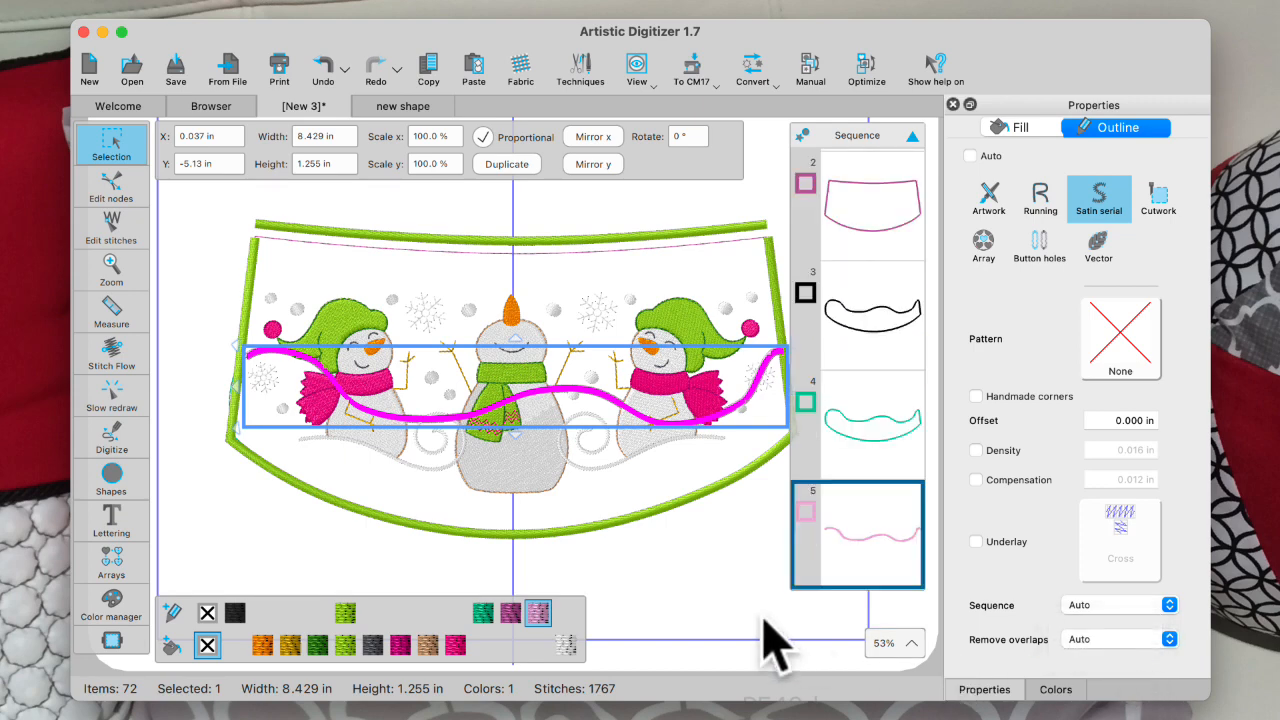
pyautogui.click(692, 606)
pyautogui.scroll(3, 347, 417)
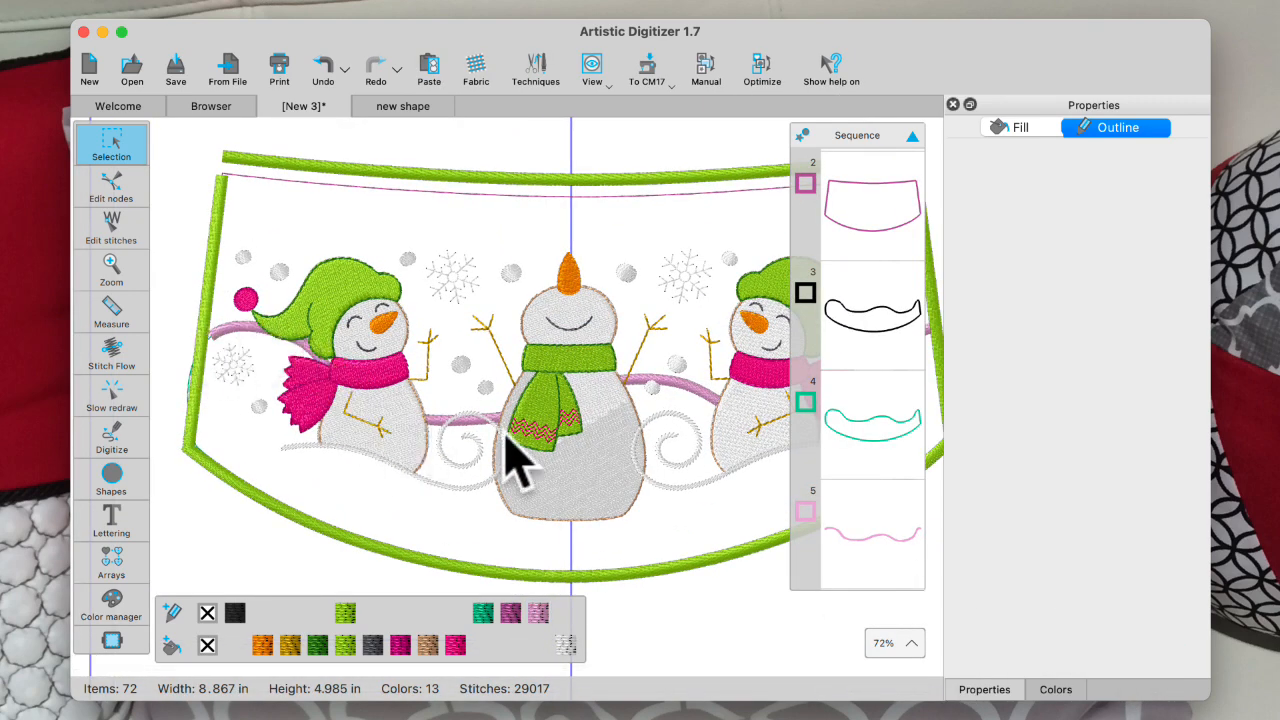
pyautogui.scroll(-2, 543, 566)
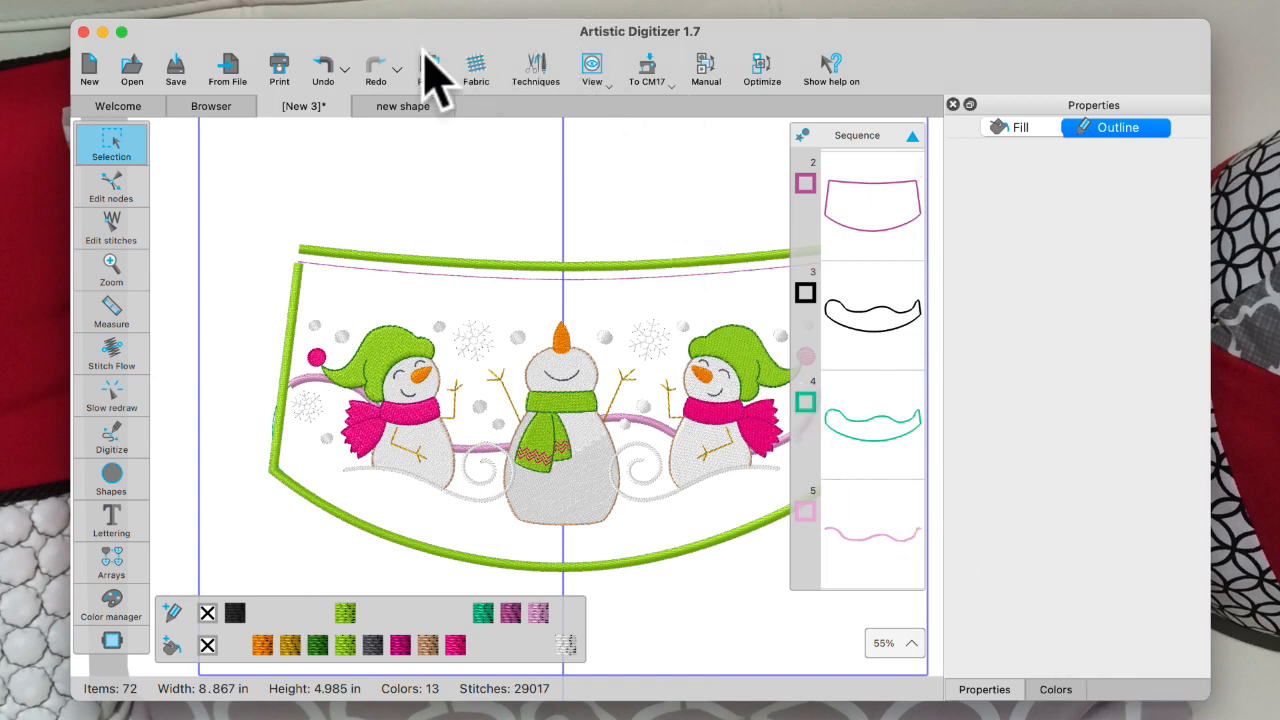
pyautogui.click(465, 125)
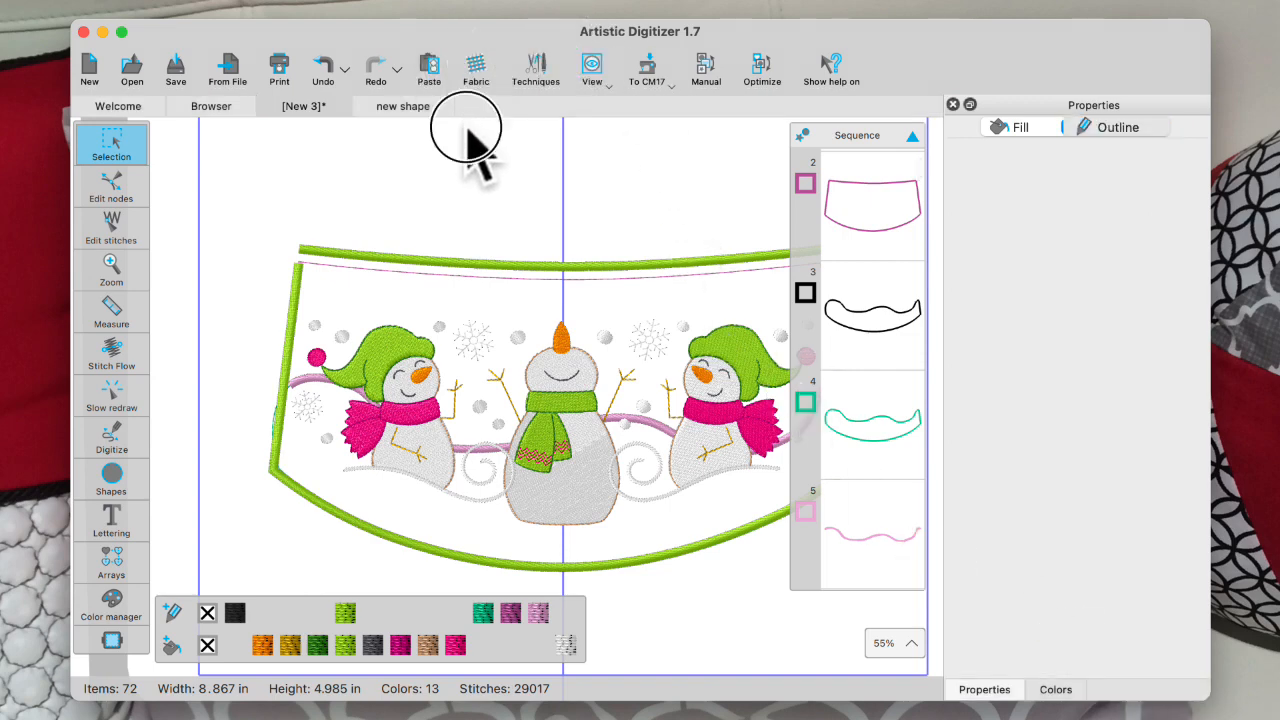